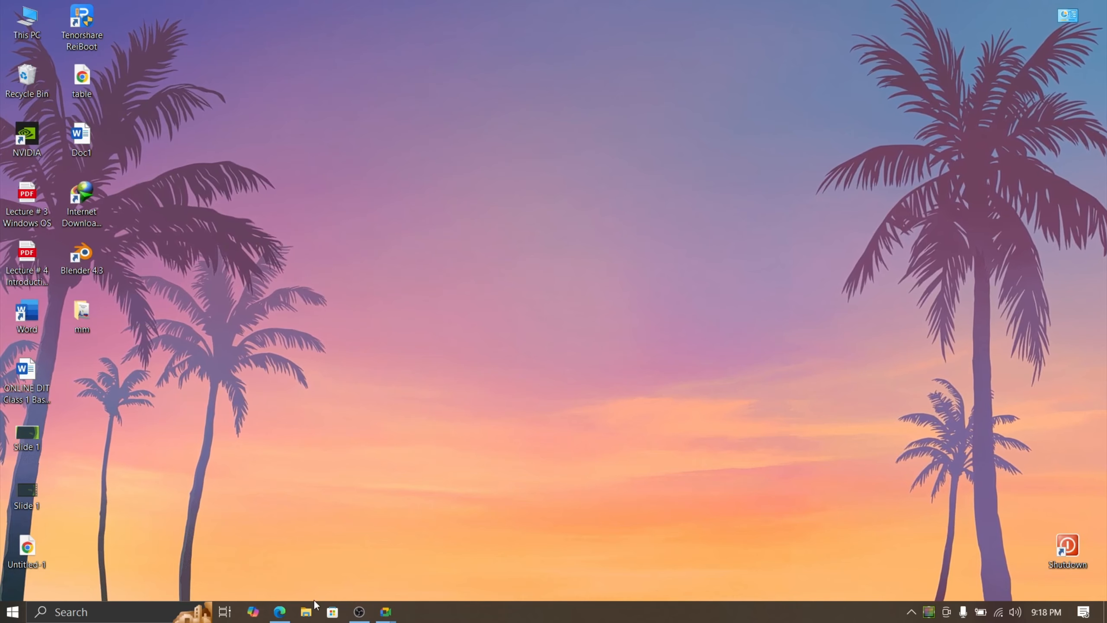
# Switch to the Edge browser and read through the table commands in the Ms Word Lesson 11 PDF
pyautogui.click(279, 612)
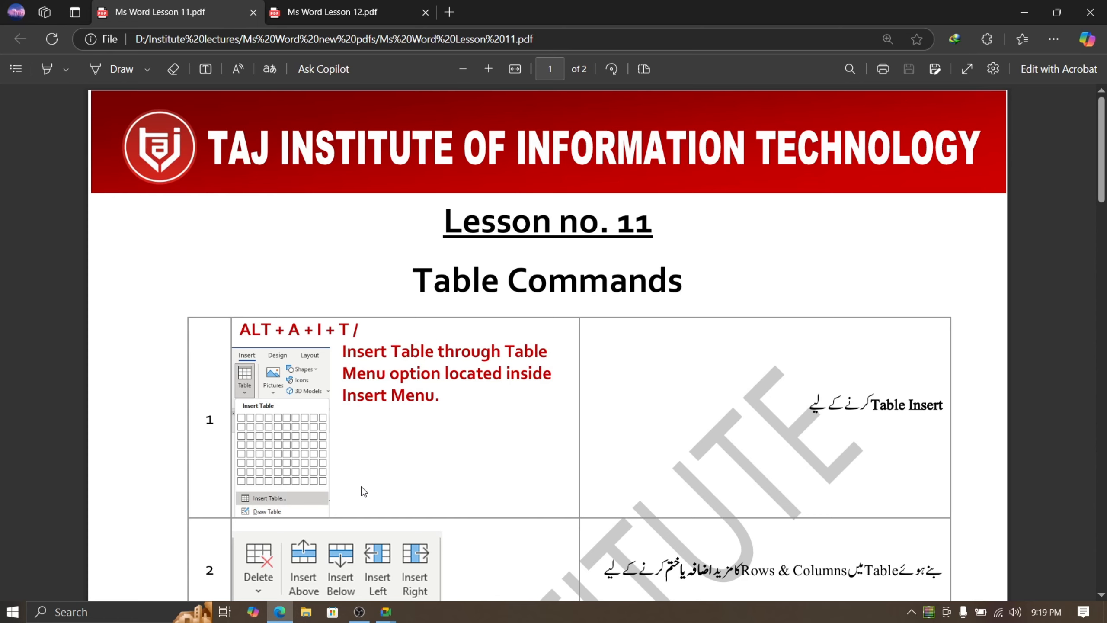
pyautogui.scroll(-2, 453, 393)
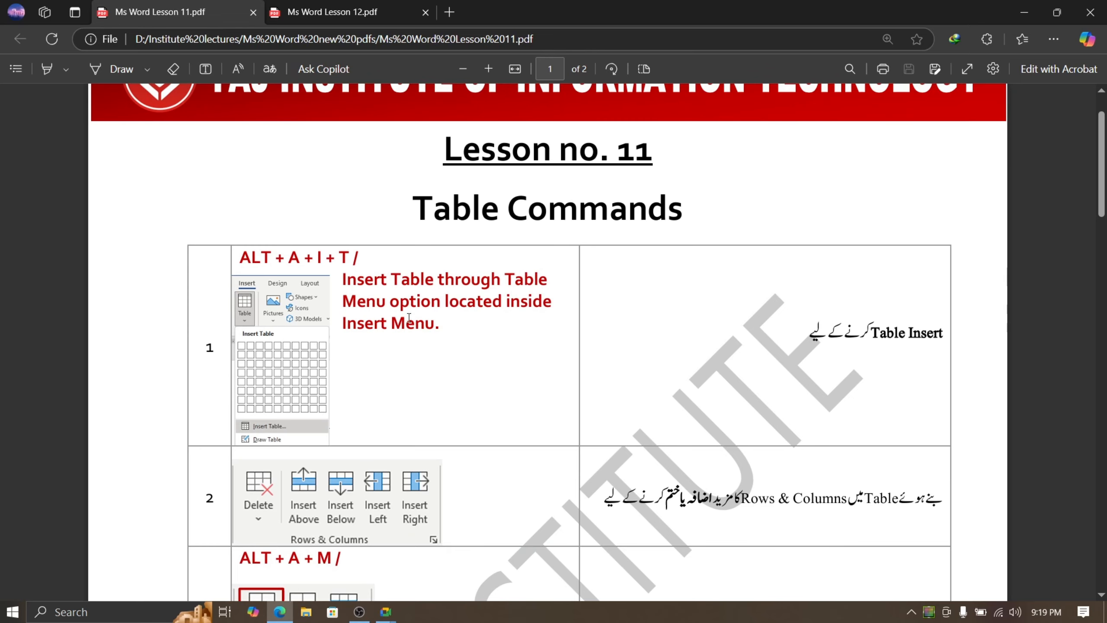
pyautogui.scroll(-2, 408, 318)
pyautogui.scroll(-2, 408, 318)
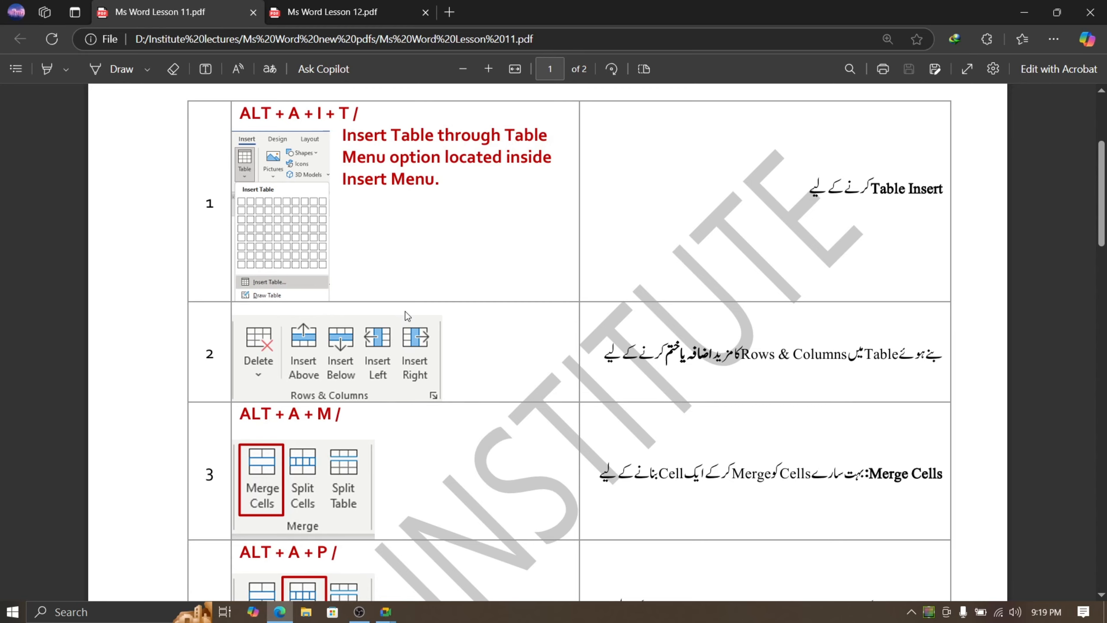
pyautogui.scroll(-5, 396, 317)
pyautogui.scroll(2, 401, 314)
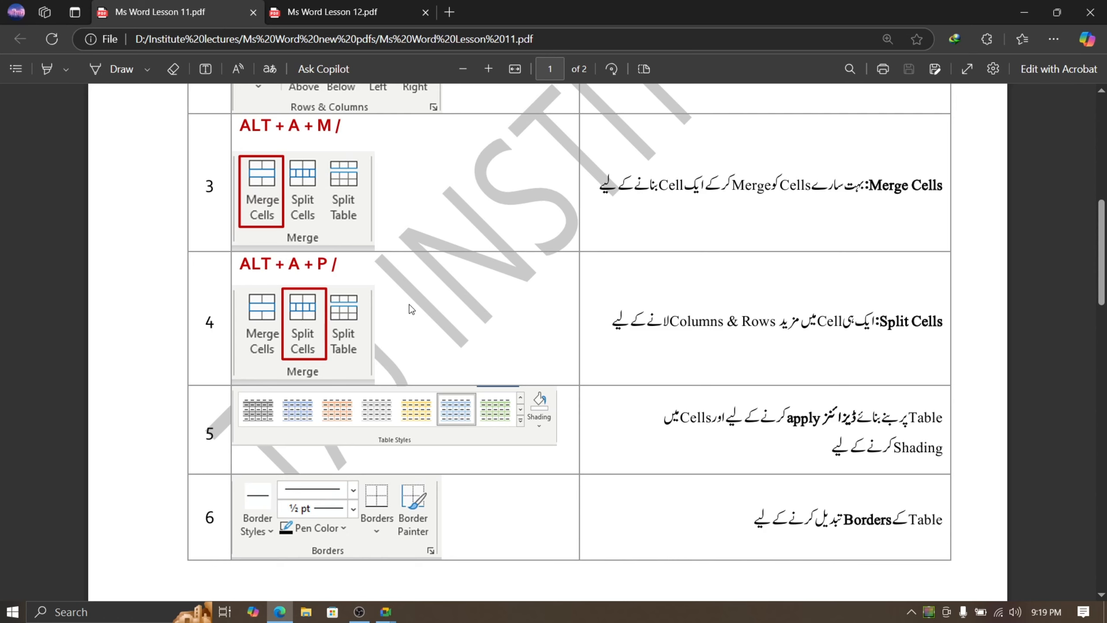
pyautogui.scroll(-10, 410, 304)
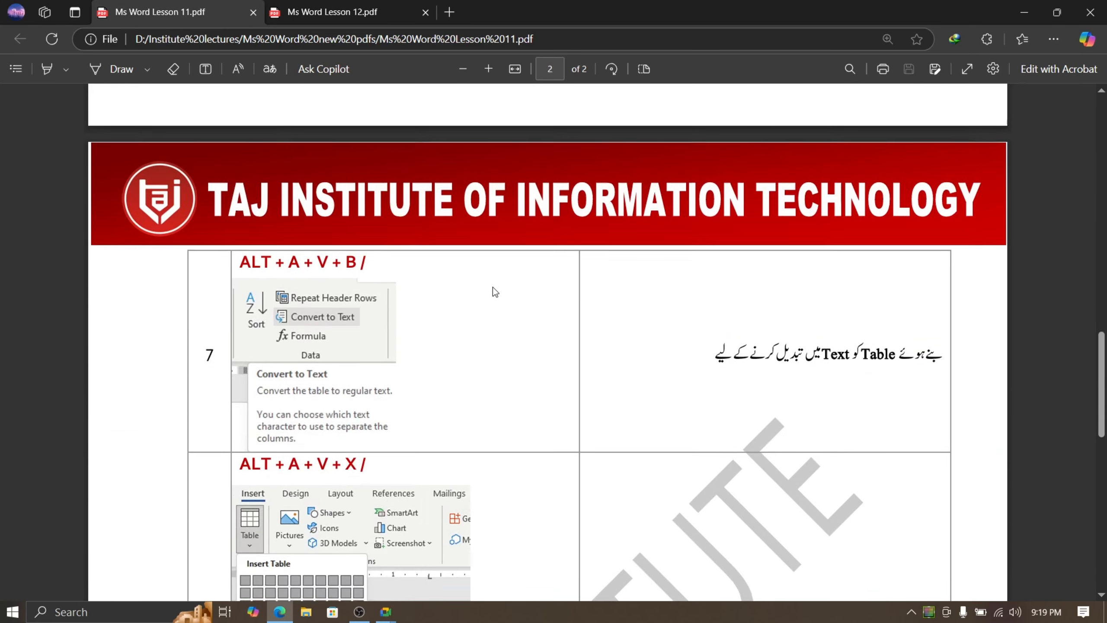
pyautogui.scroll(5, 493, 288)
pyautogui.scroll(5, 528, 302)
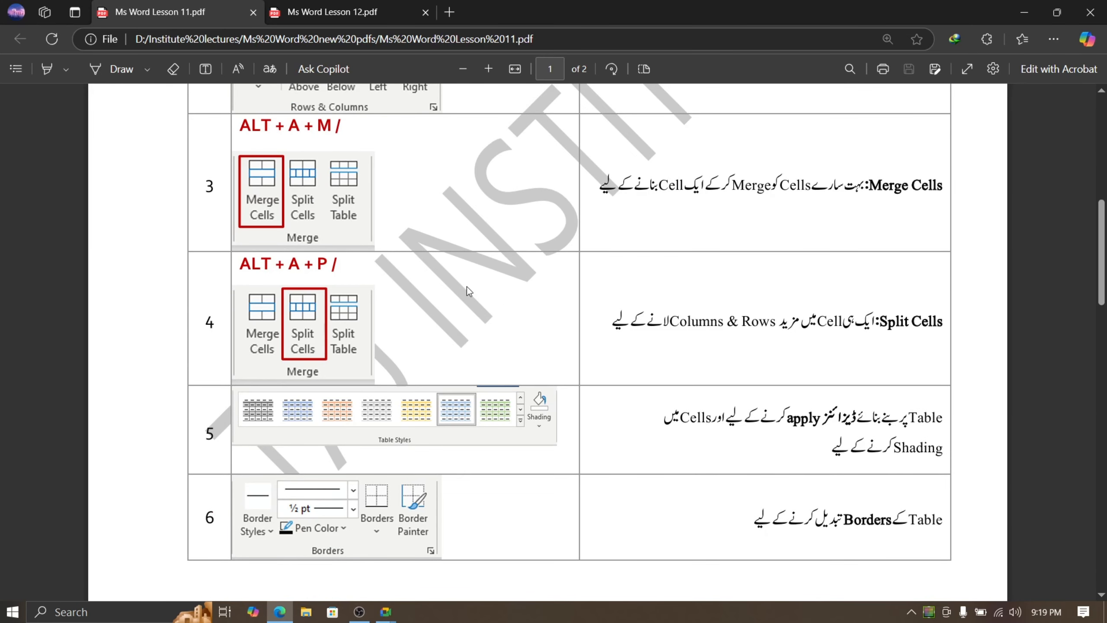
pyautogui.moveTo(339, 263); pyautogui.dragTo(234, 98)
pyautogui.scroll(-1, 518, 303)
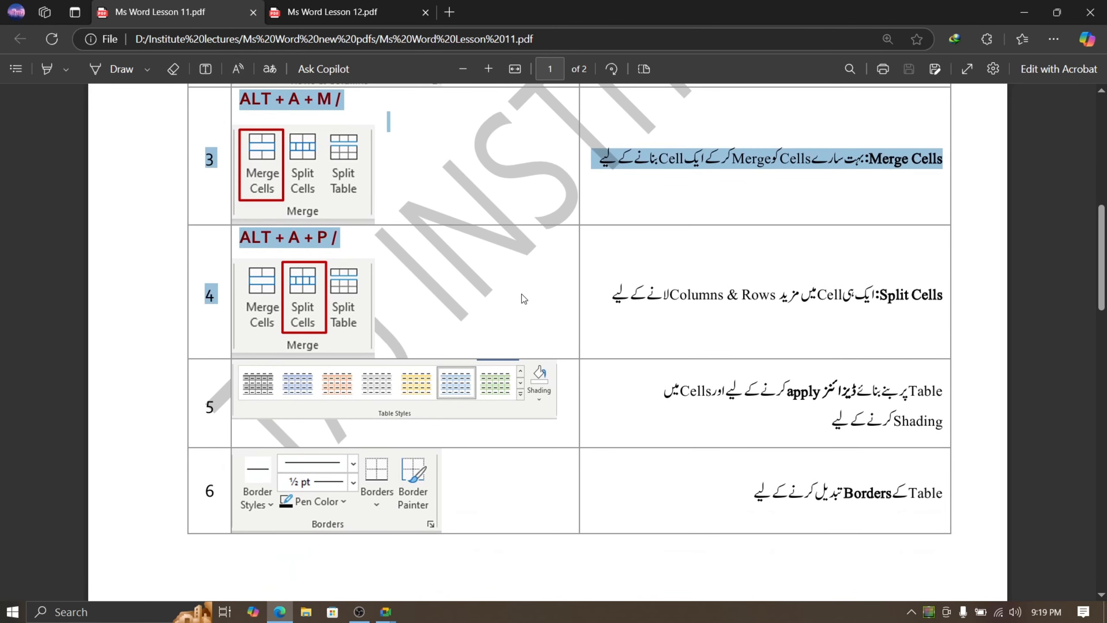
pyautogui.click(345, 263)
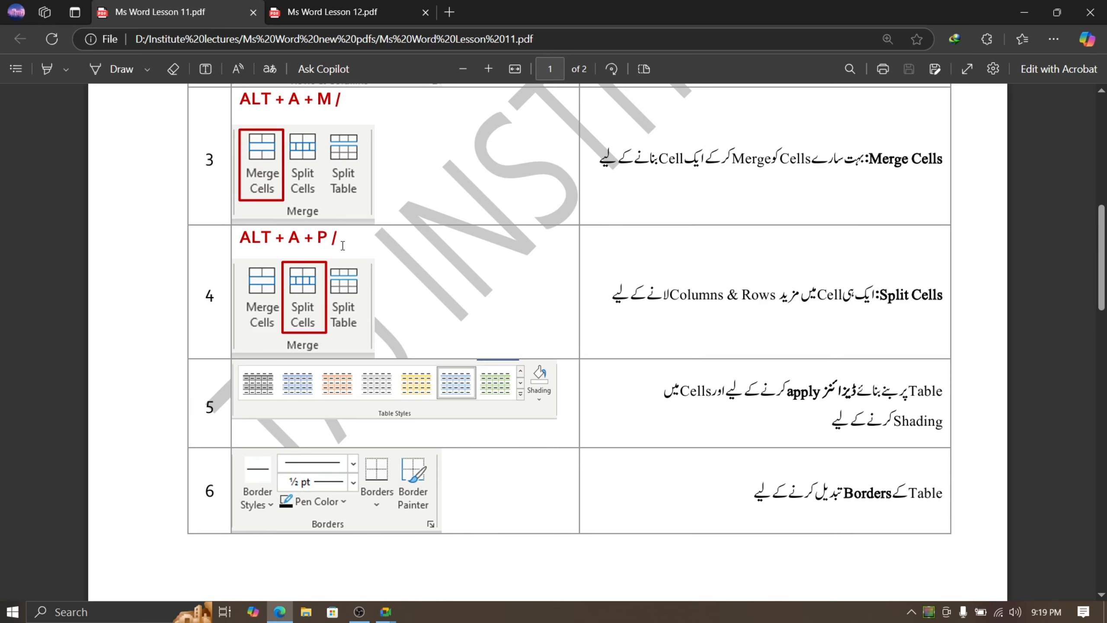
pyautogui.scroll(5, 437, 311)
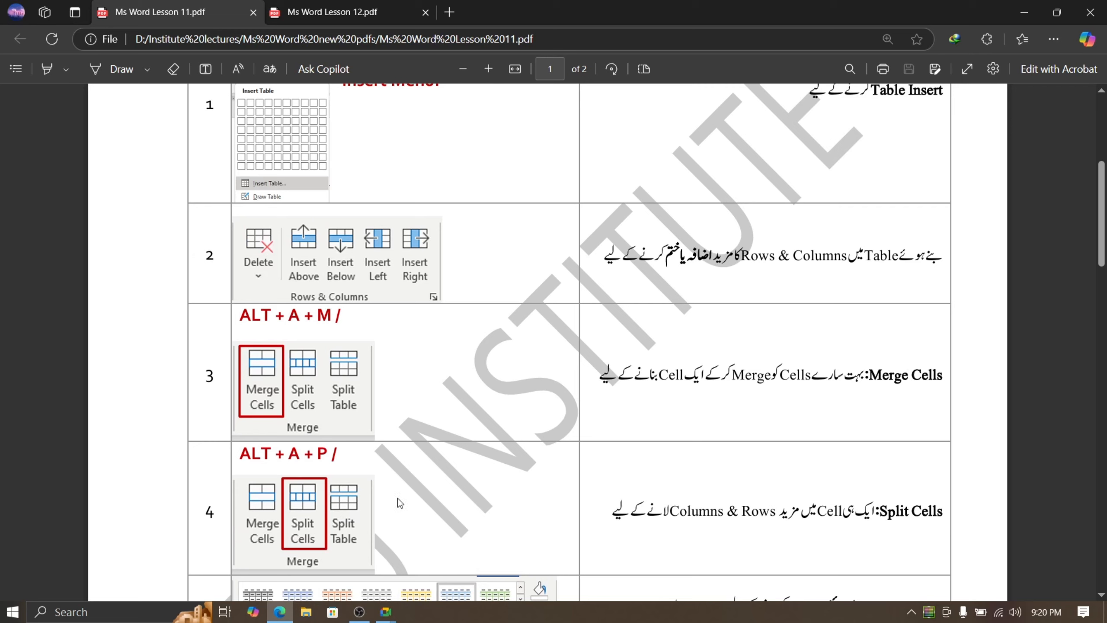
# Switch to the Google Meet call and check the meeting's participants
pyautogui.moveTo(386, 611)
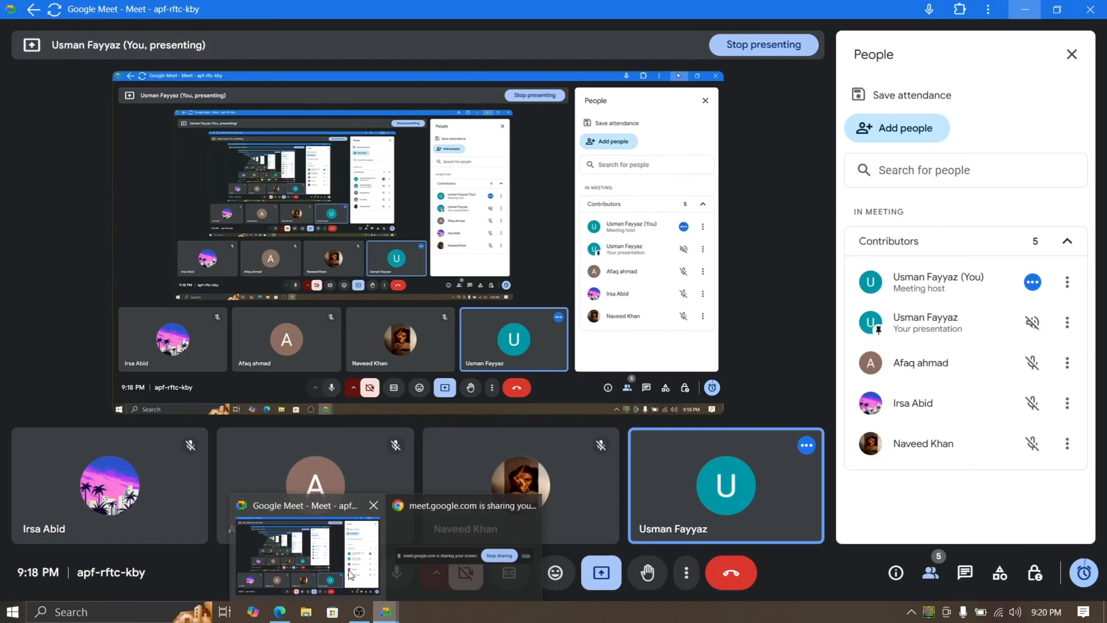
pyautogui.click(351, 576)
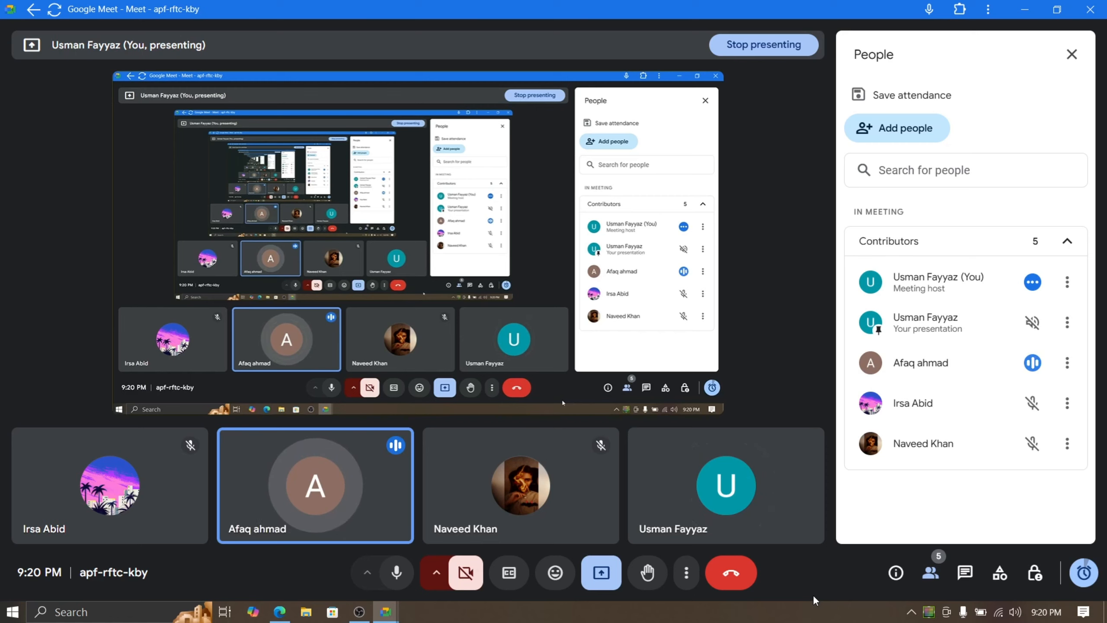
pyautogui.moveTo(796, 527)
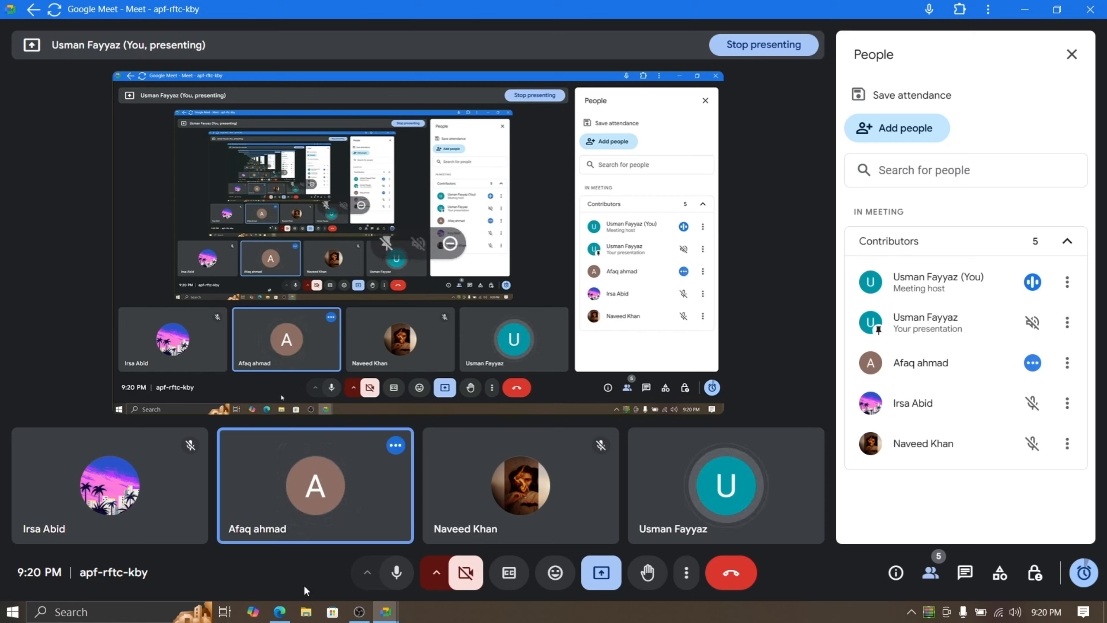
# Start Word and create a new blank document
pyautogui.press('super')
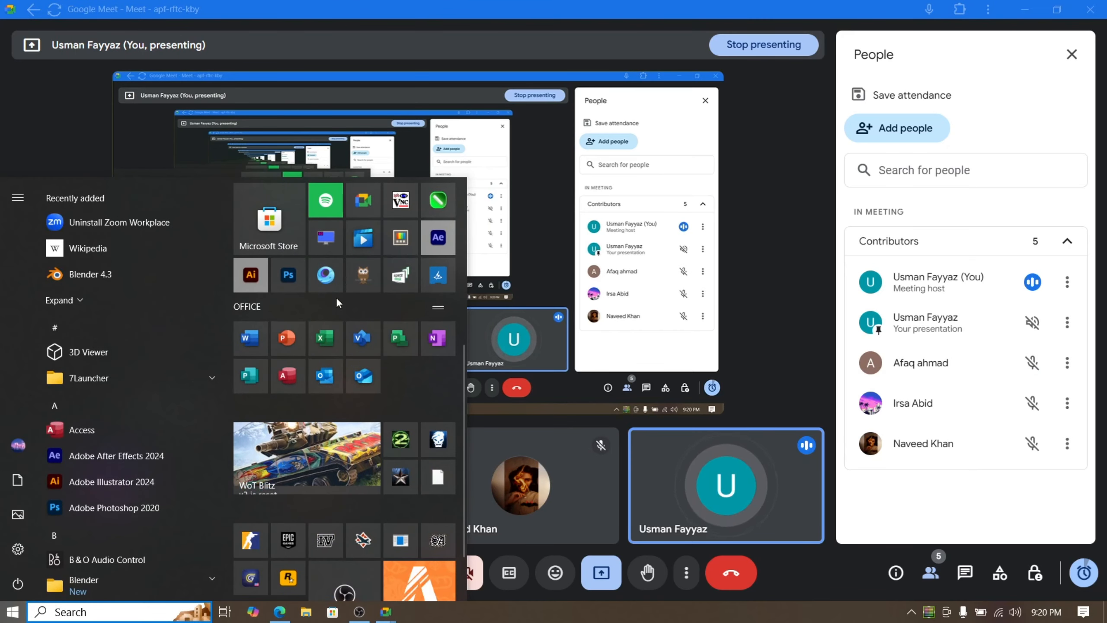
pyautogui.press('Escape')
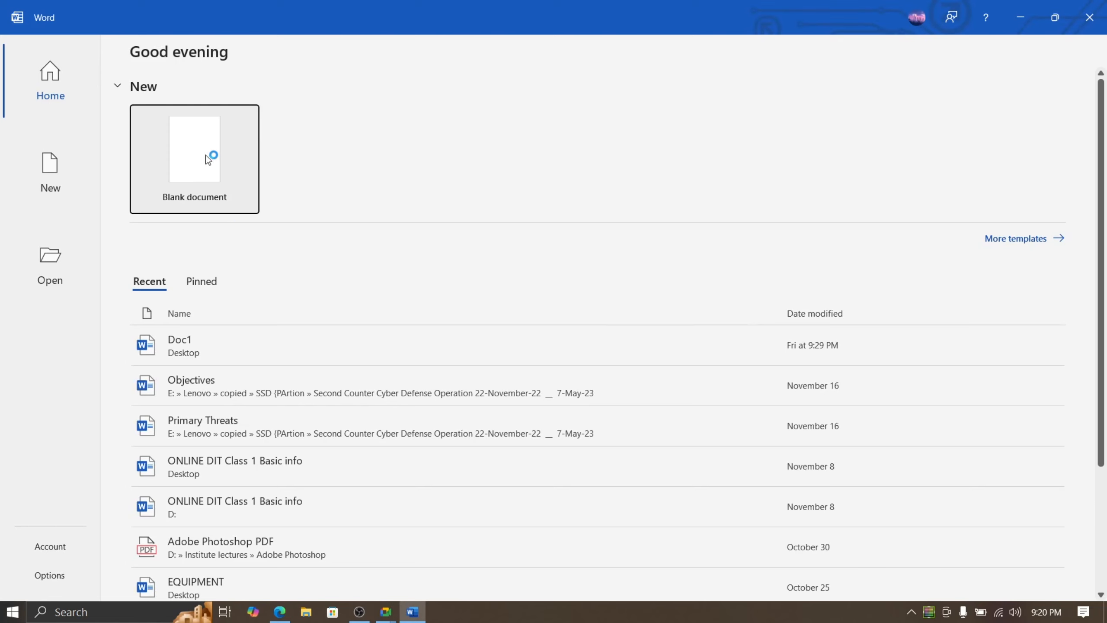
pyautogui.click(209, 163)
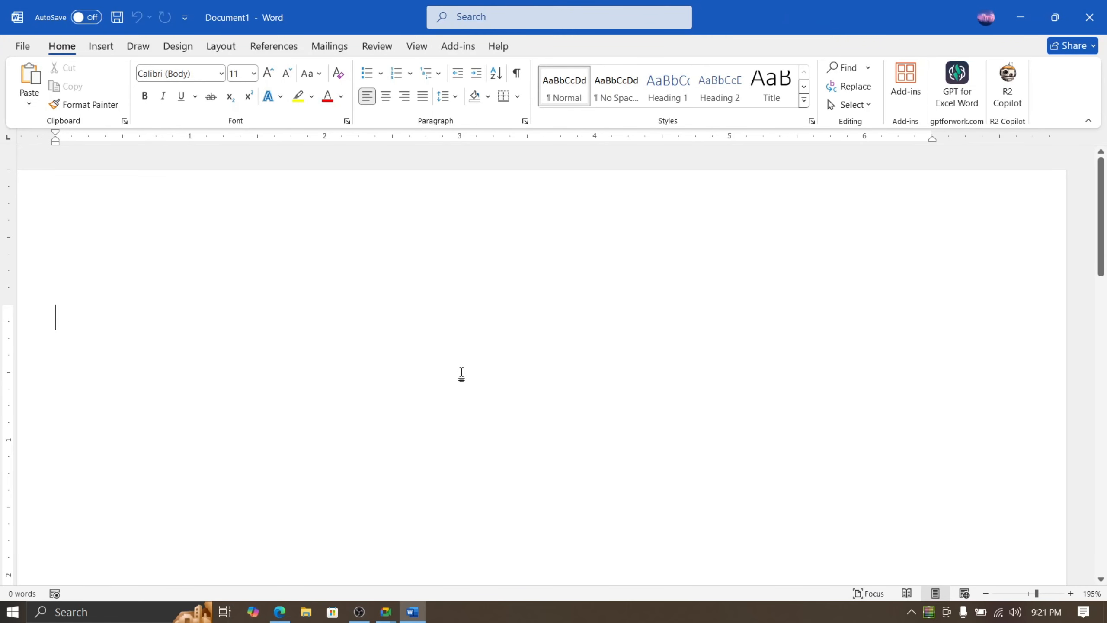
# Set the blank document's paper size to A4 (8.27" x 11.69")
pyautogui.scroll(-16, 431, 362)
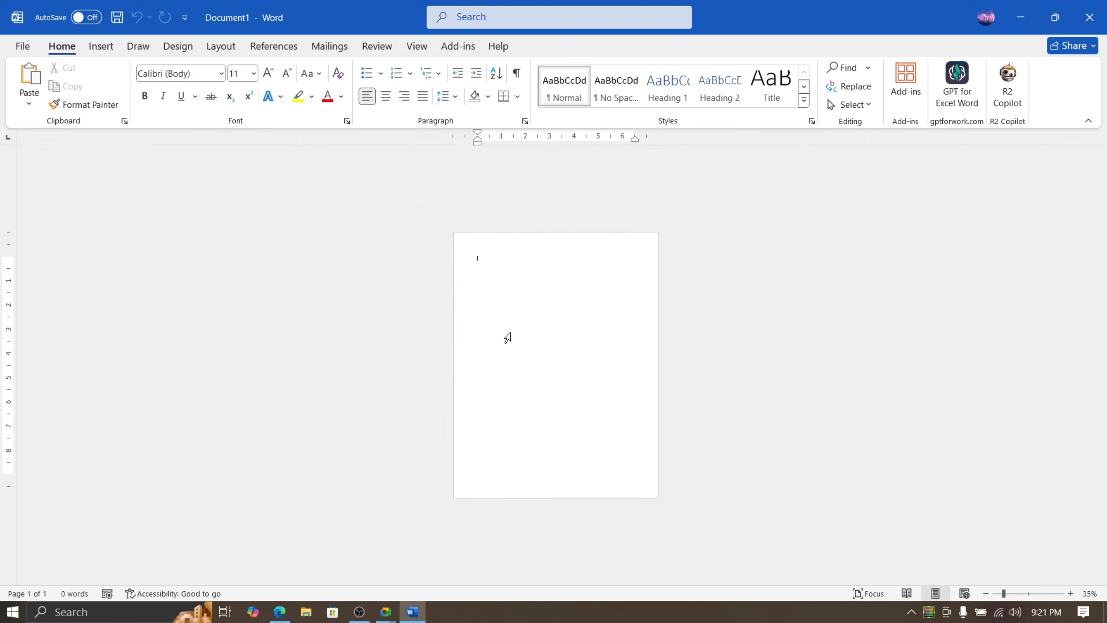
pyautogui.scroll(3, 506, 338)
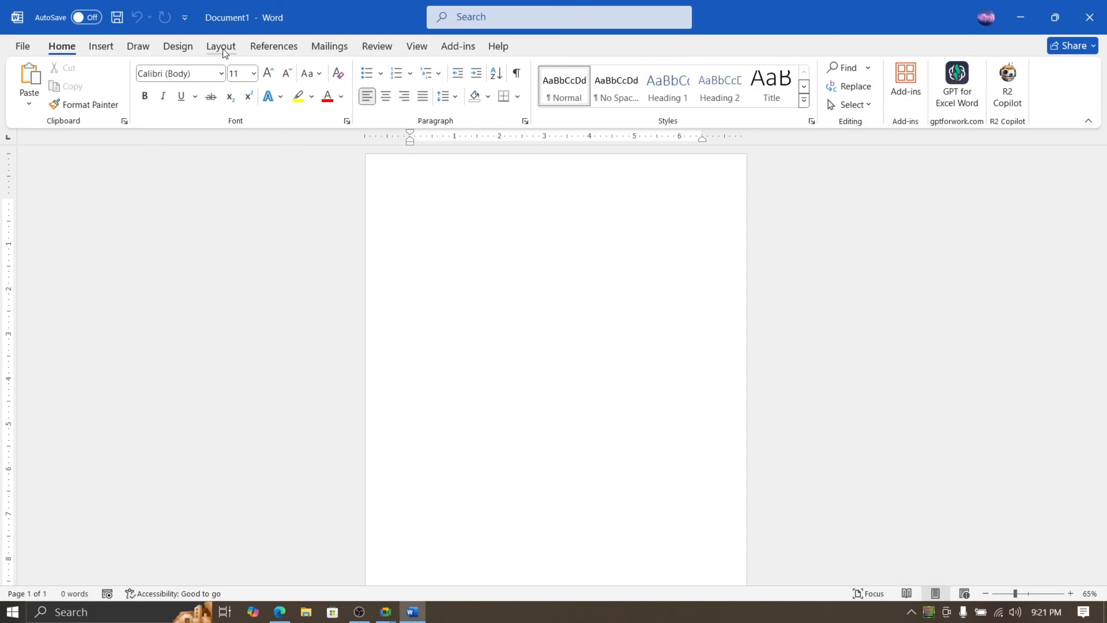
pyautogui.click(223, 50)
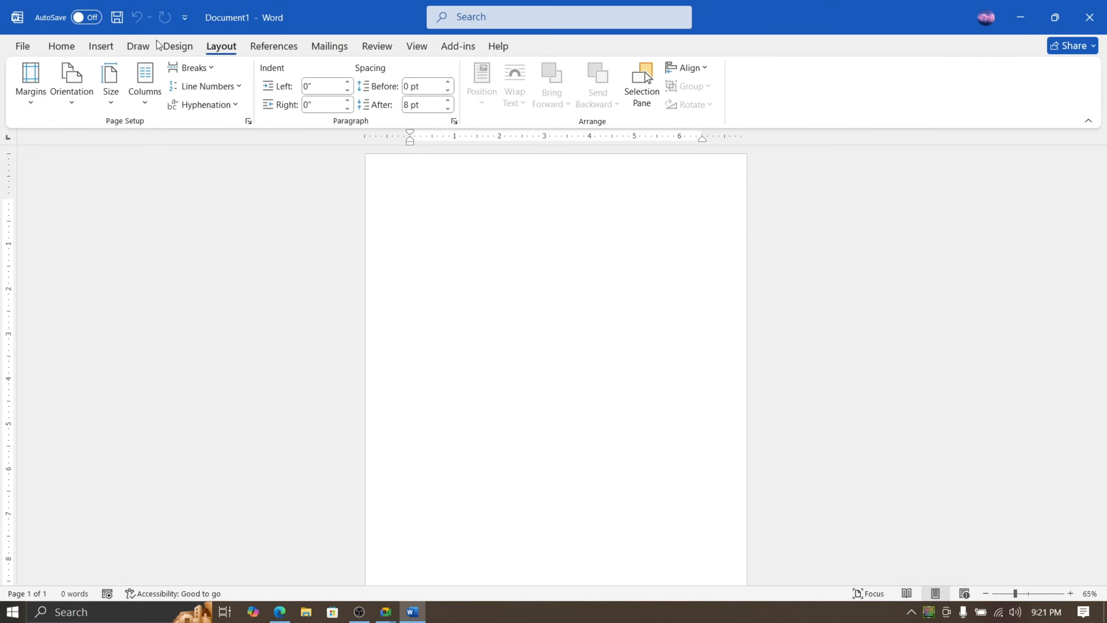
pyautogui.click(110, 102)
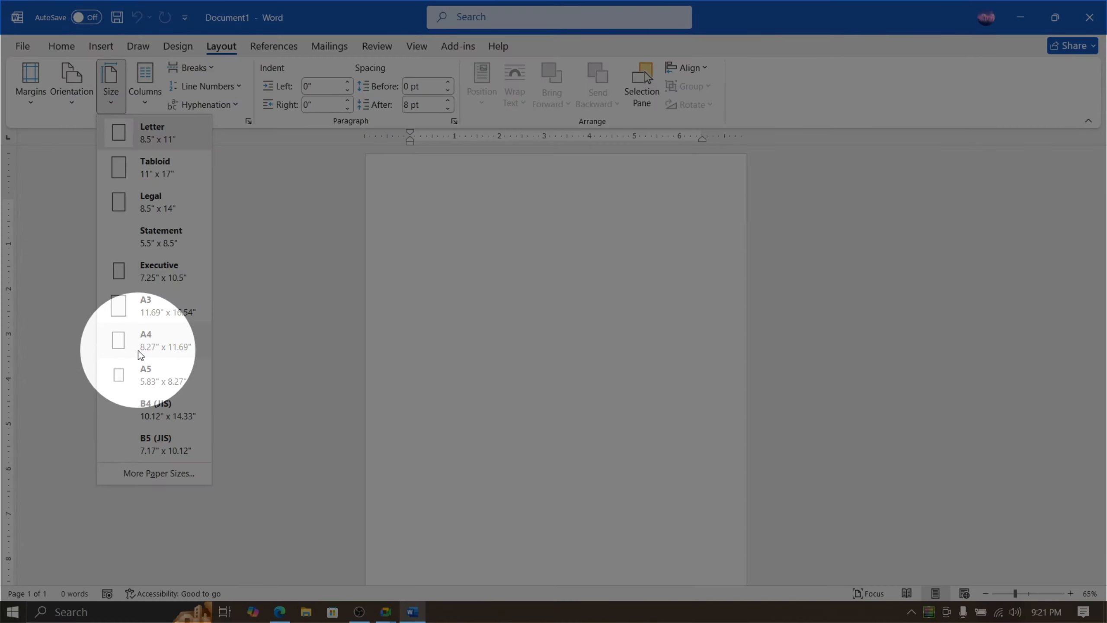
pyautogui.click(139, 352)
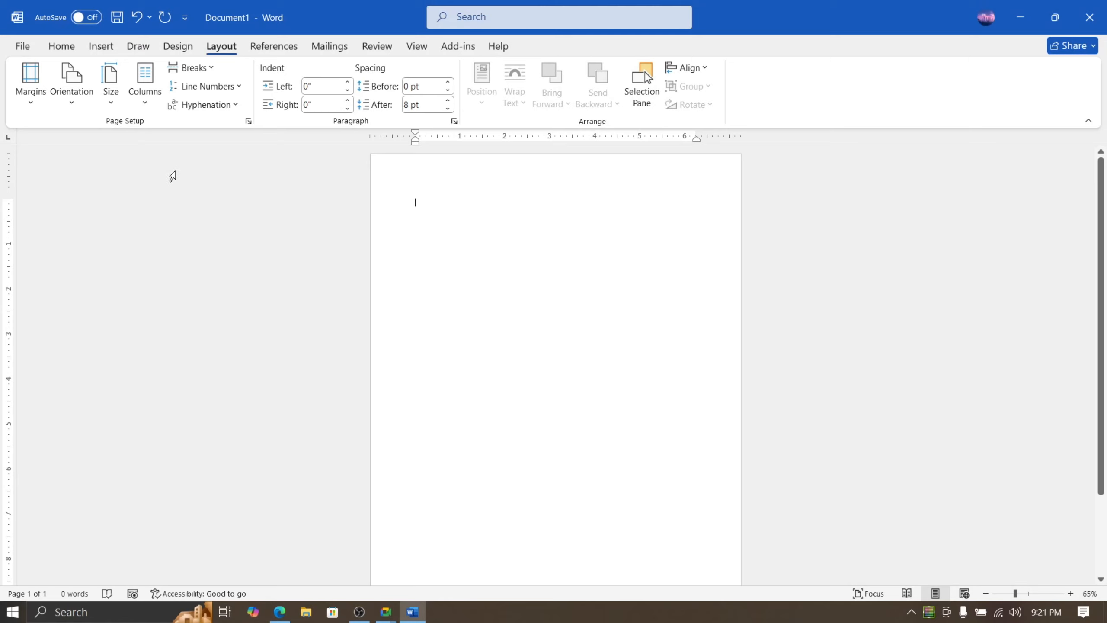
# Apply the Narrow margin preset, 0.5" on all four sides, to the A4 page
pyautogui.scroll(-1, 410, 266)
pyautogui.scroll(-3, 409, 266)
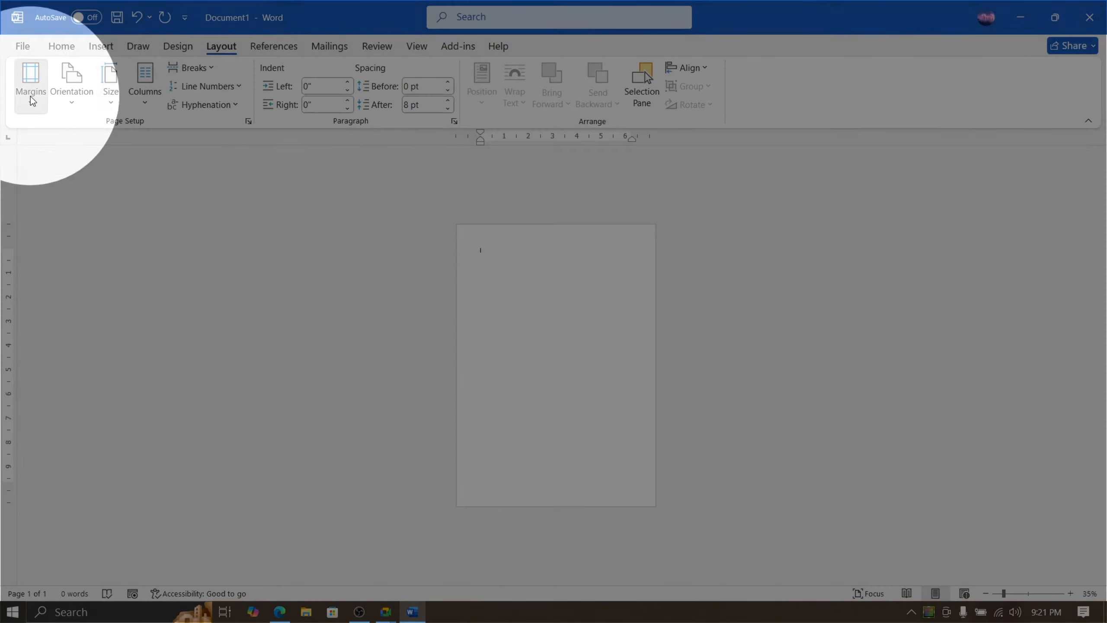
pyautogui.click(32, 100)
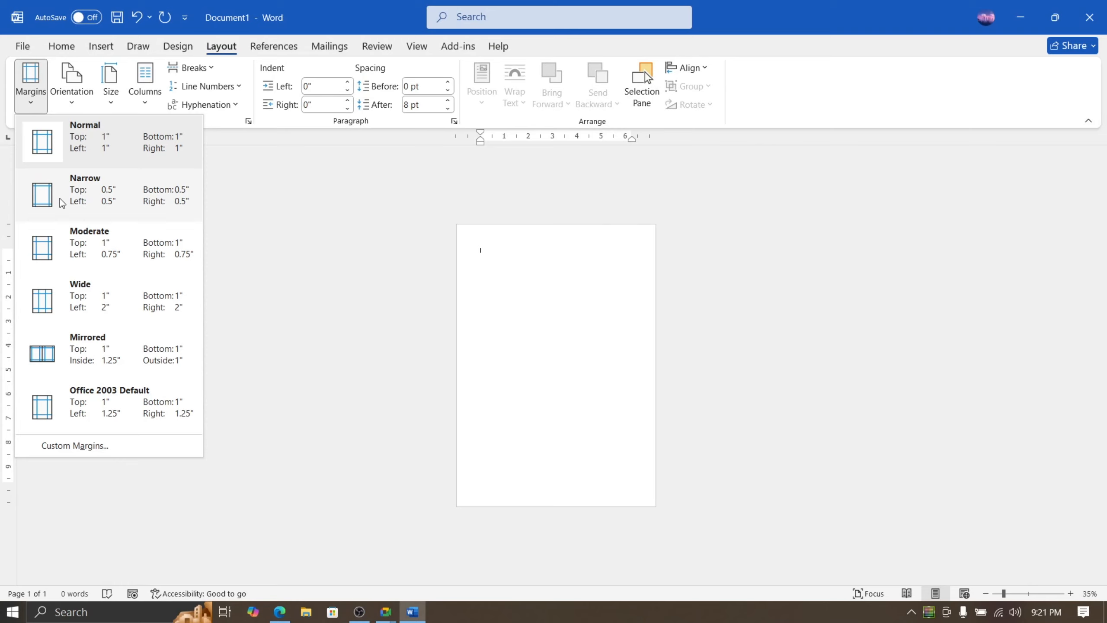
pyautogui.click(94, 199)
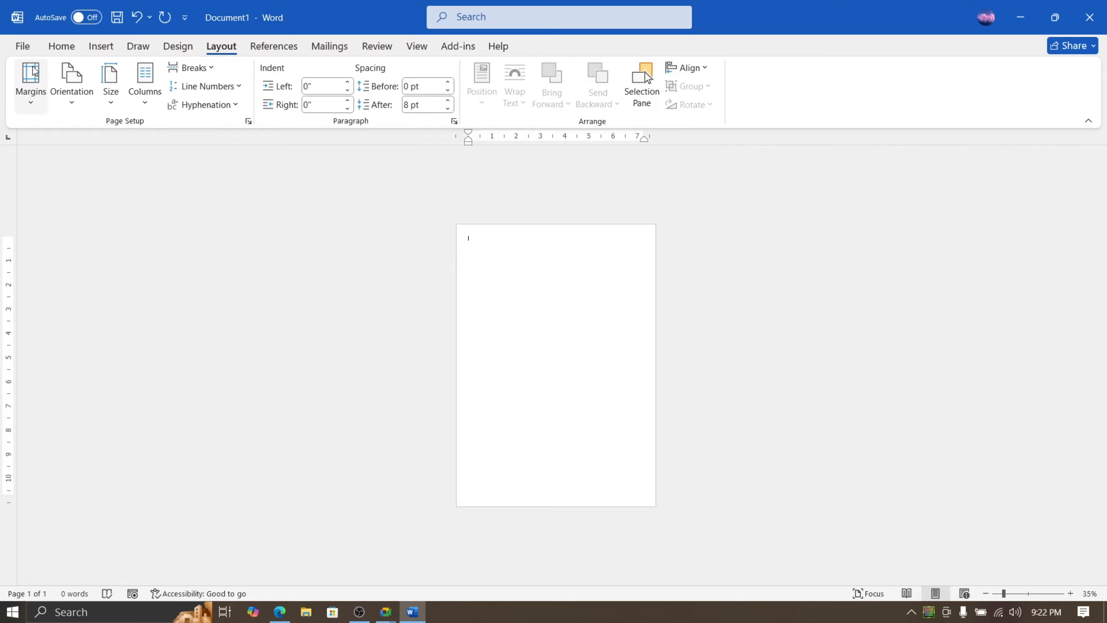
pyautogui.click(33, 89)
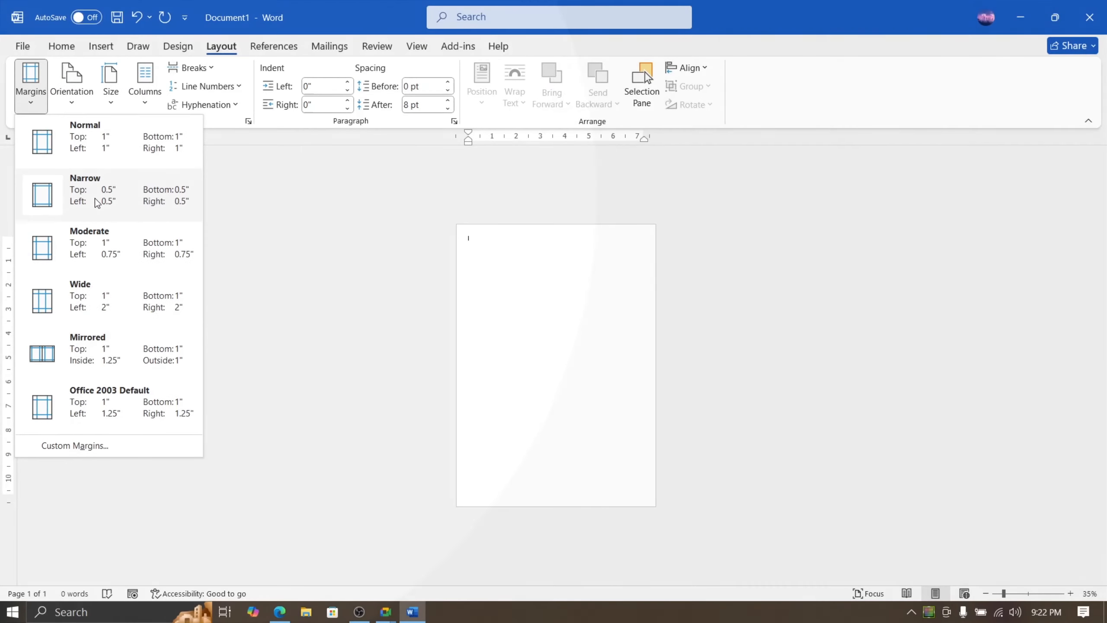
pyautogui.click(91, 204)
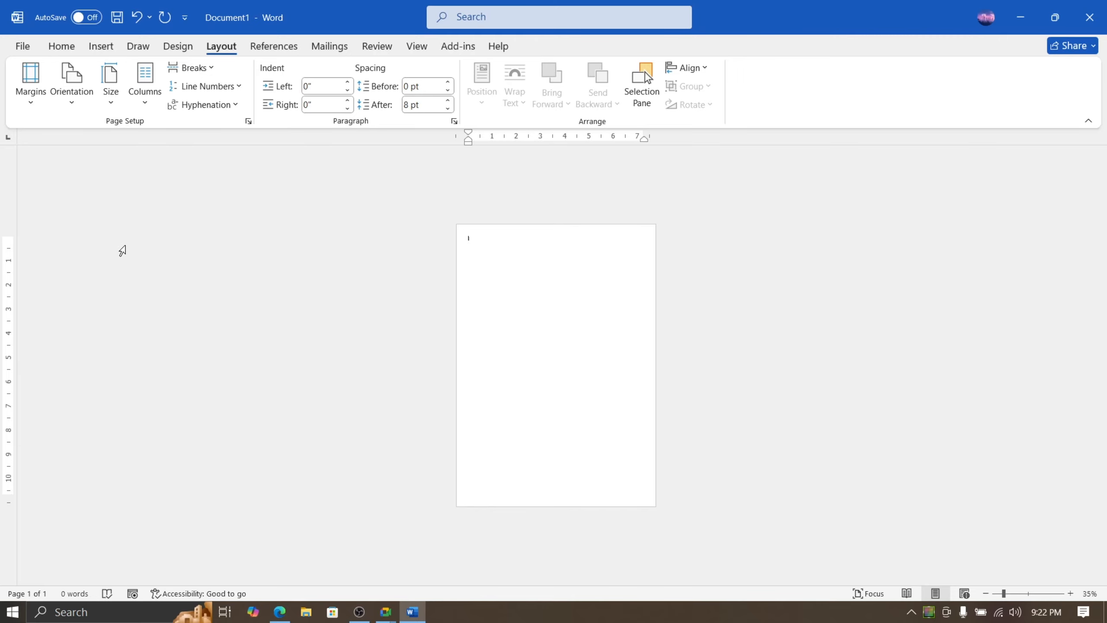
# Check the Google Meet call, and review the Lesson 11 PDF from the row and column commands down to Borders
pyautogui.click(411, 613)
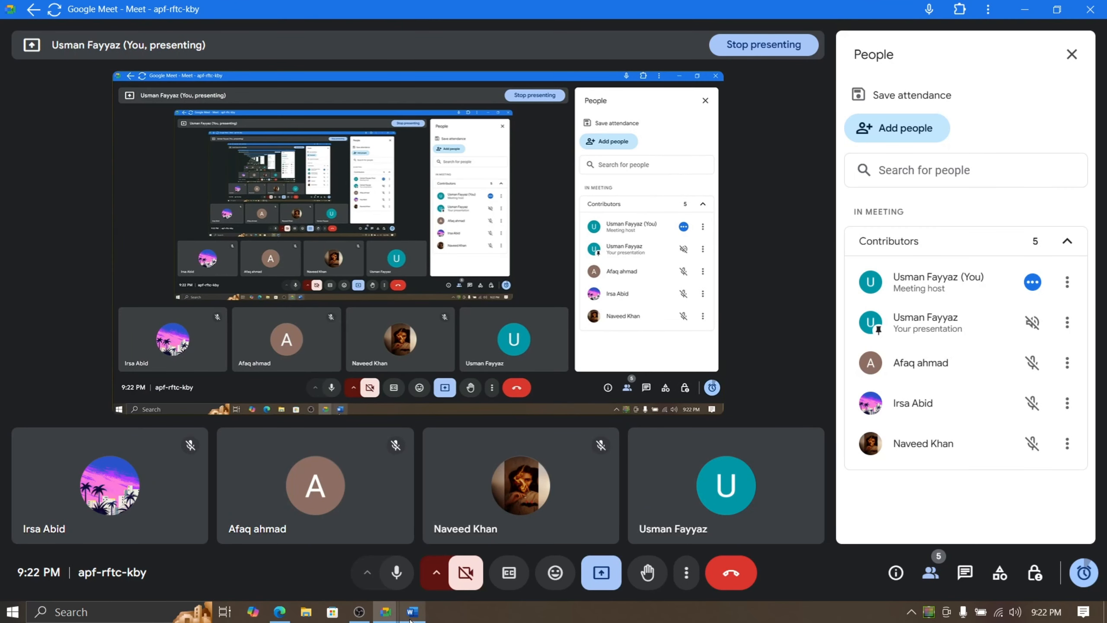
pyautogui.moveTo(410, 619)
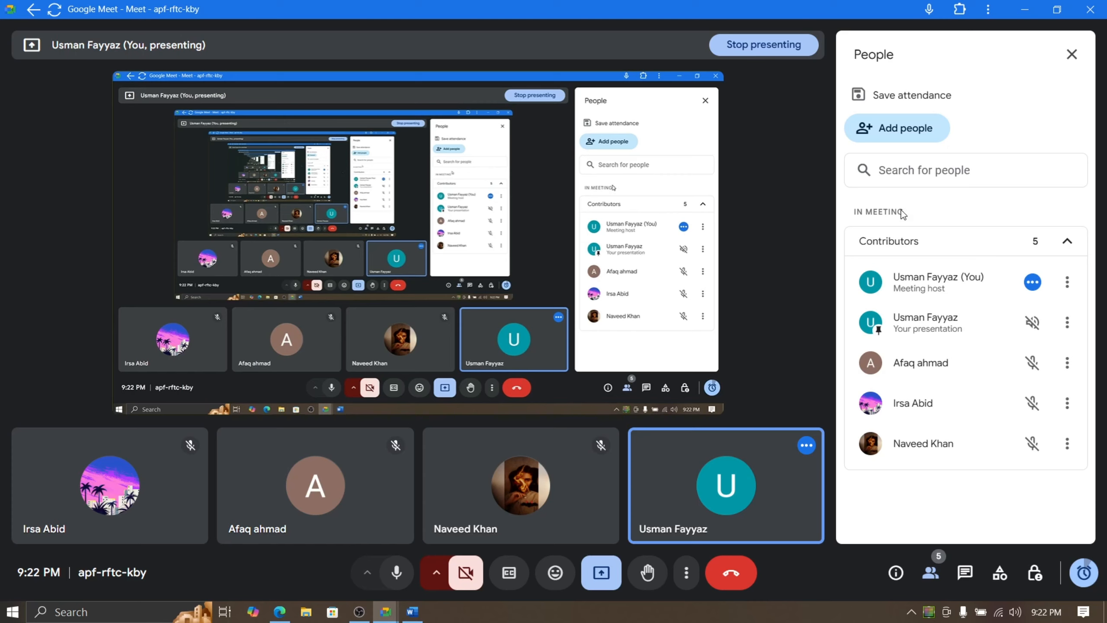
pyautogui.click(1026, 10)
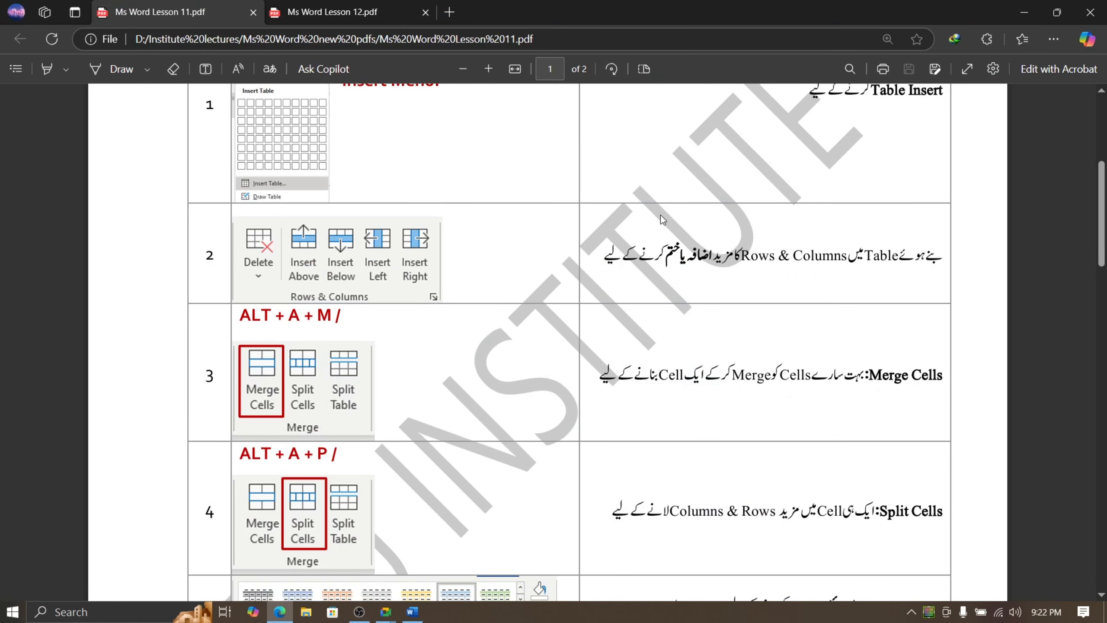
pyautogui.scroll(-3, 566, 223)
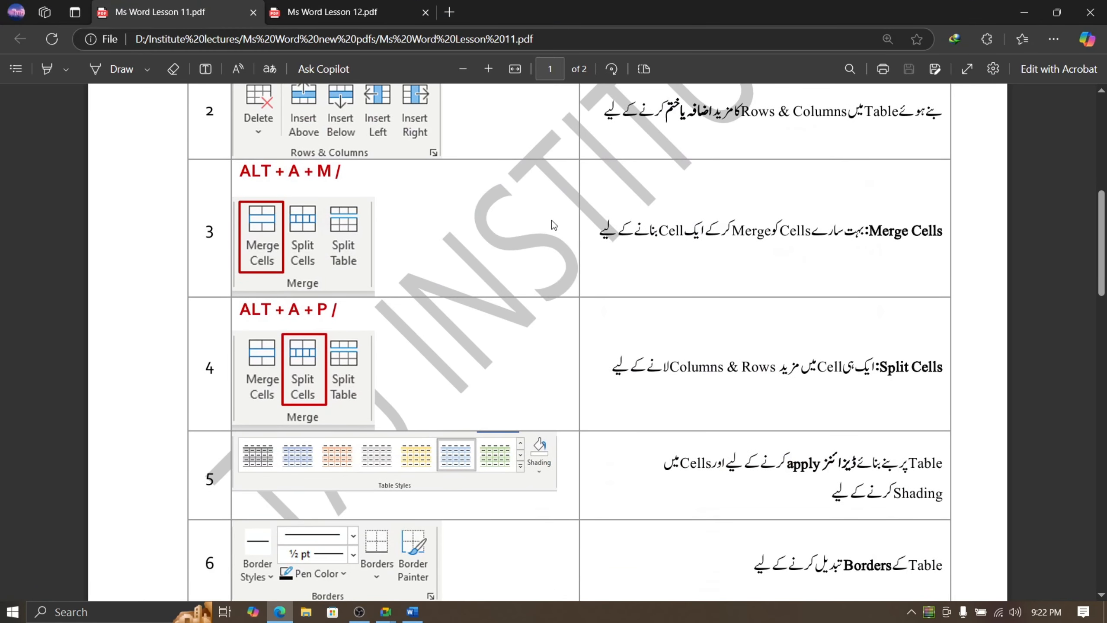
pyautogui.scroll(-3, 552, 224)
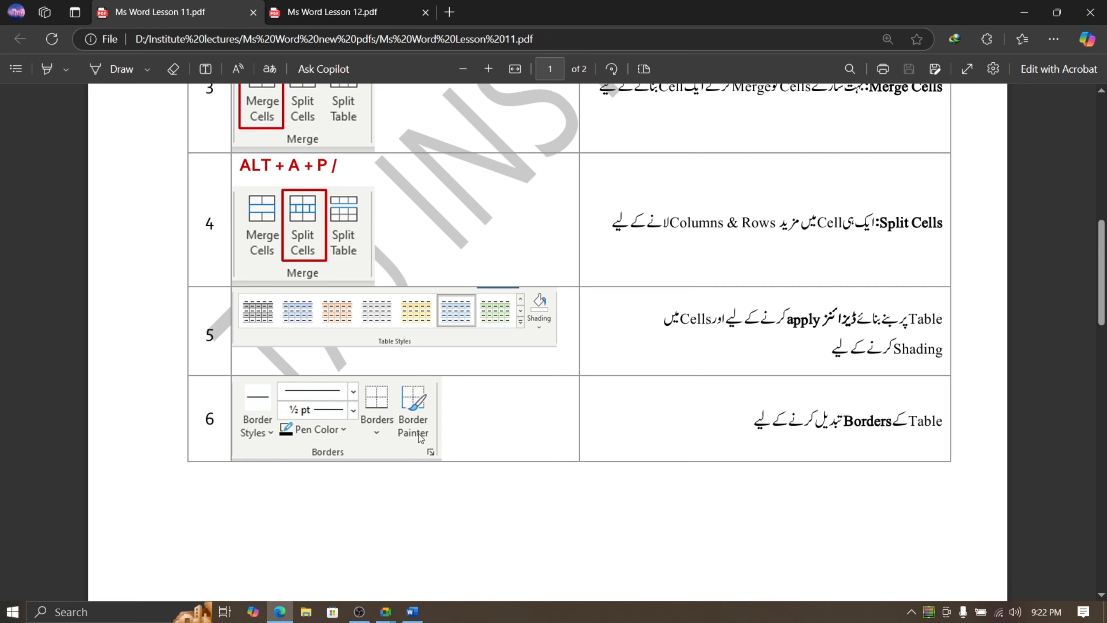
# Switch to Word, insert a table of 8 columns and 5 rows, and move it lower on the page
pyautogui.click(412, 612)
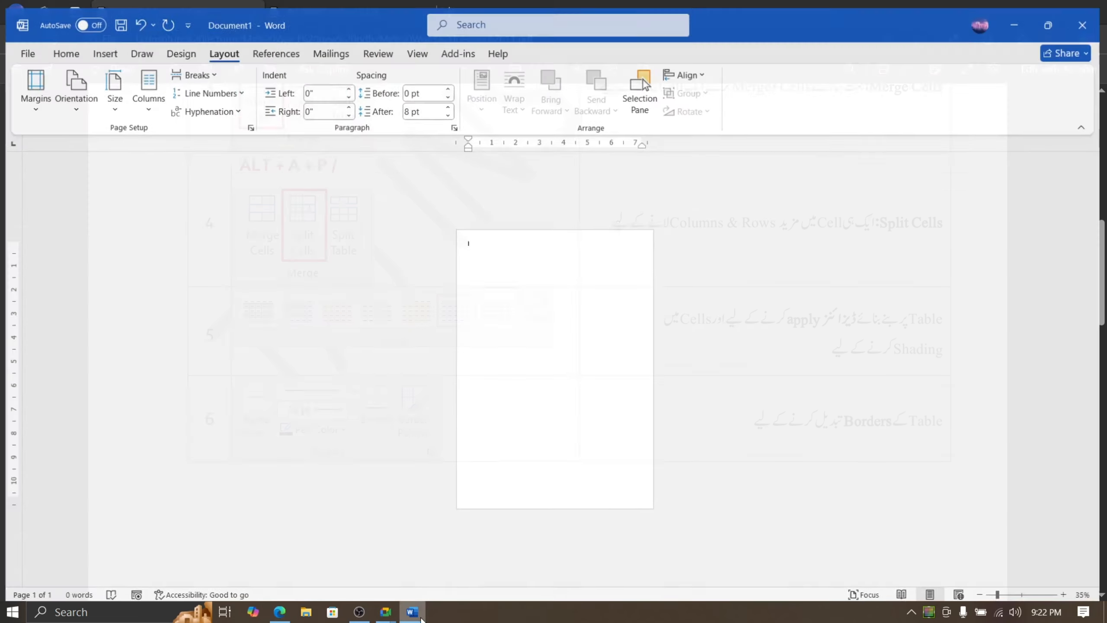
pyautogui.scroll(5, 557, 291)
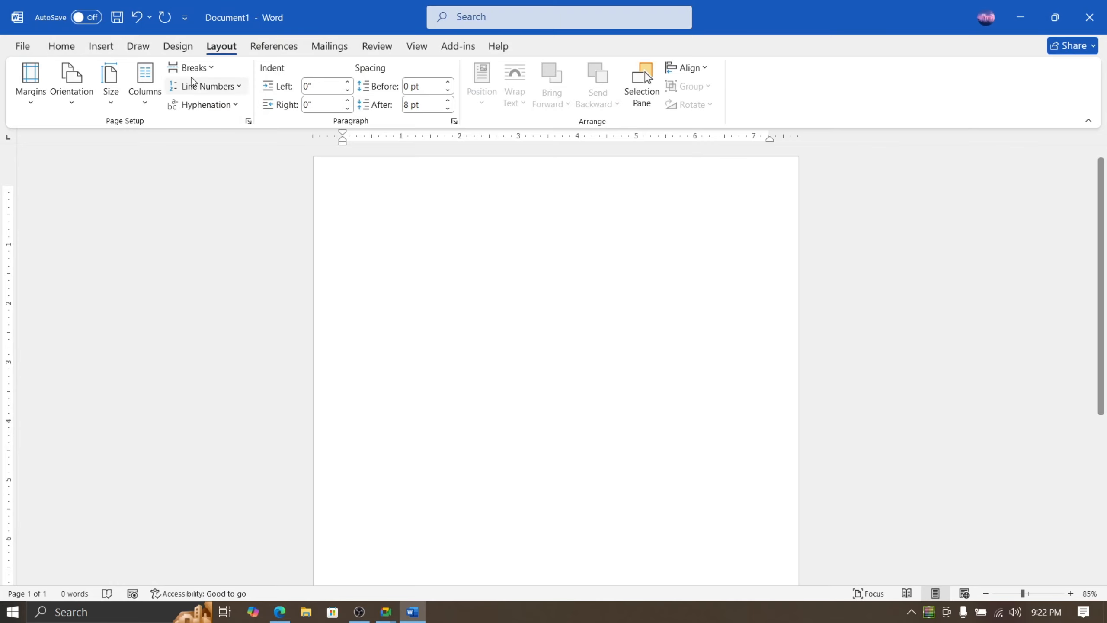
pyautogui.click(101, 45)
pyautogui.click(114, 83)
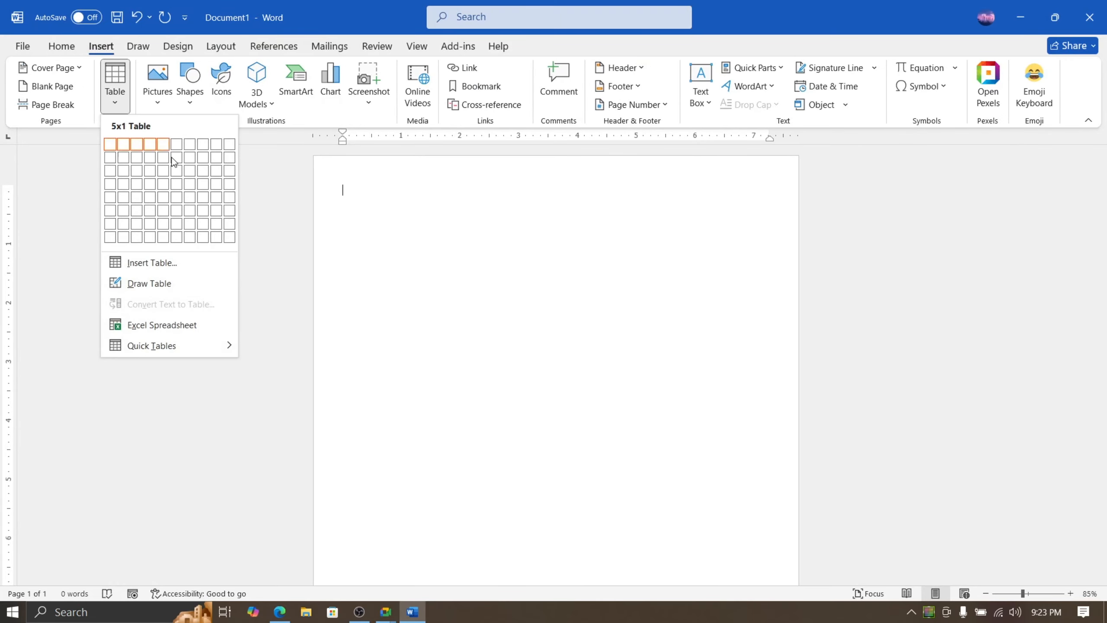
pyautogui.click(205, 199)
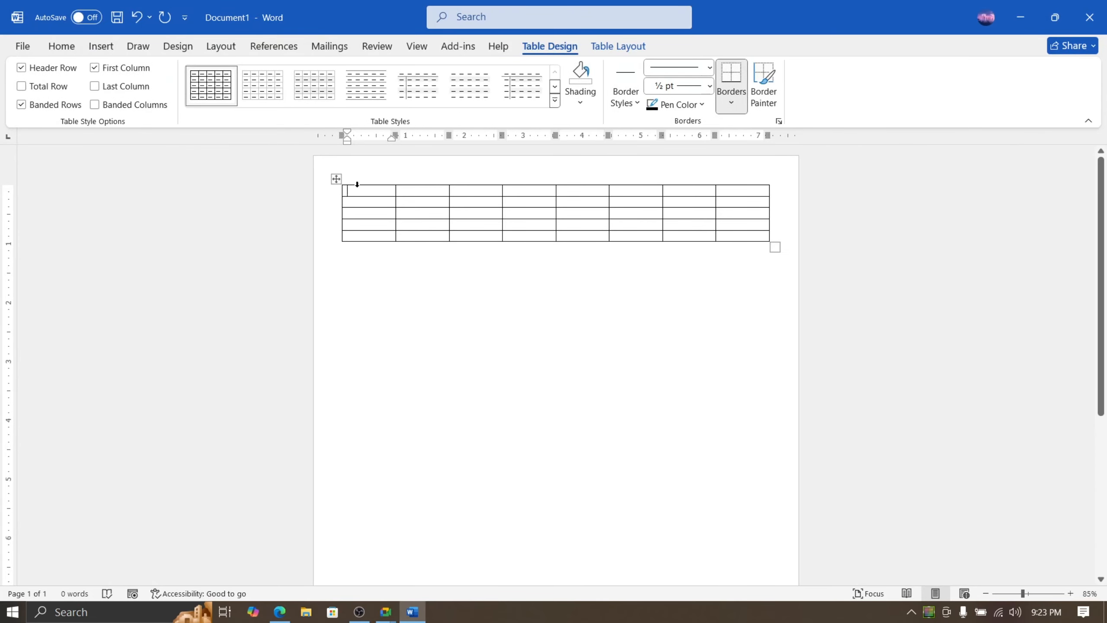
pyautogui.moveTo(336, 179); pyautogui.dragTo(336, 302)
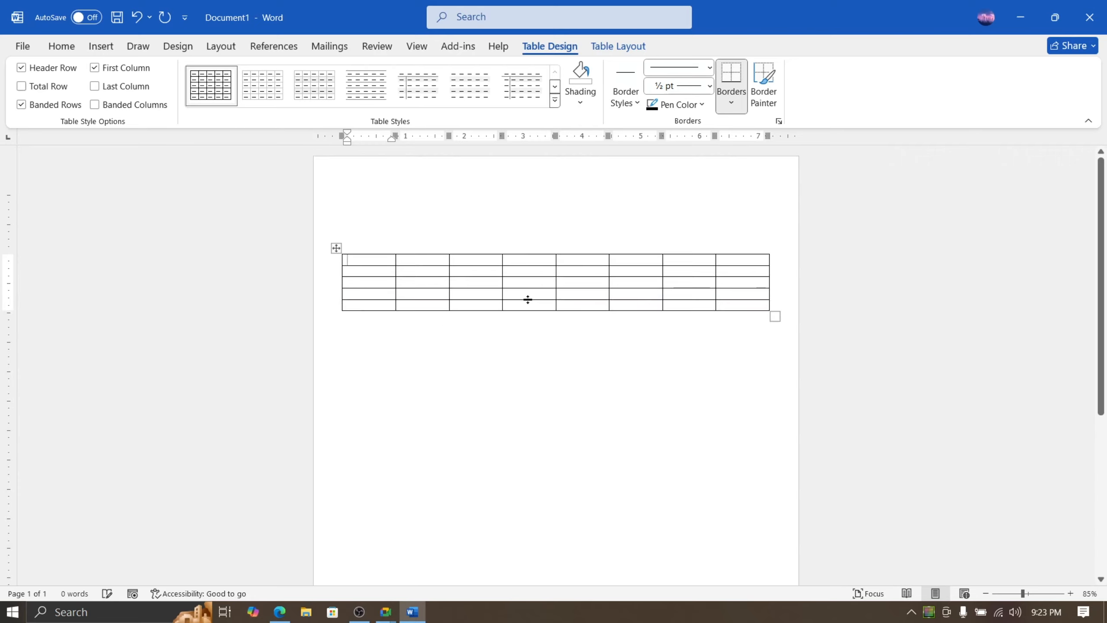
# Place the cursor in the fourth cell of the table's second row
pyautogui.scroll(11, 528, 299)
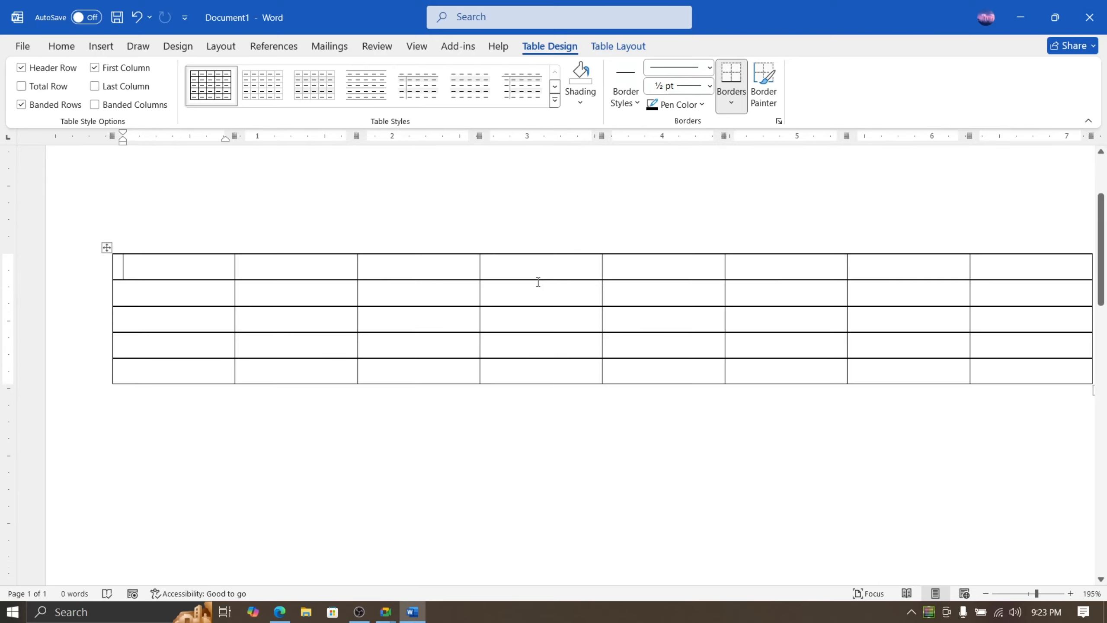
pyautogui.scroll(-2, 539, 281)
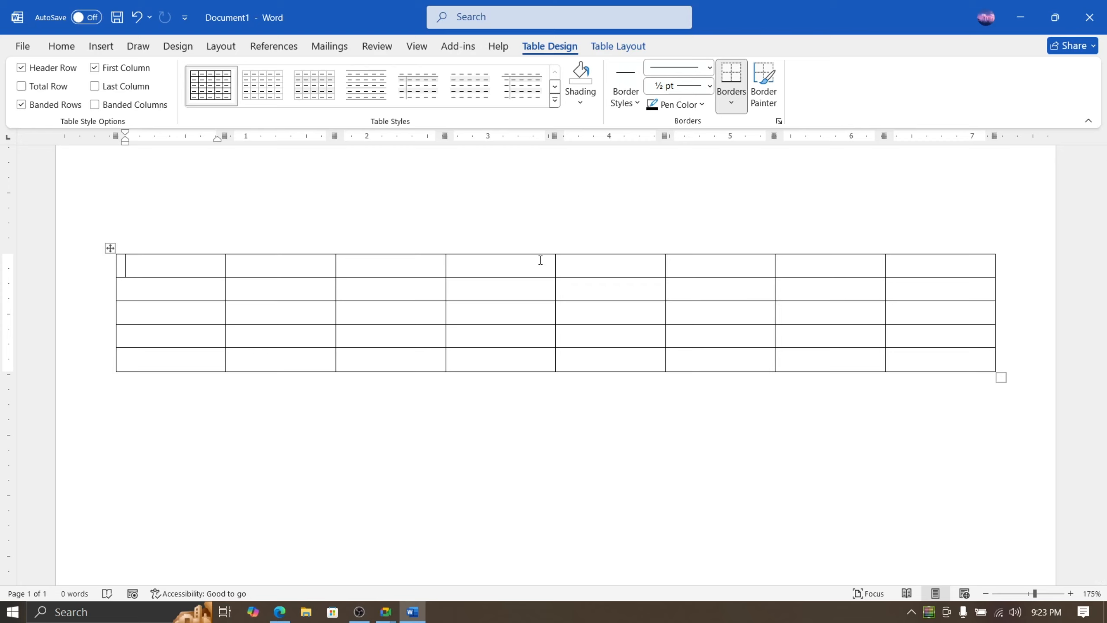
pyautogui.press('Tab')
pyautogui.press('Tab')
pyautogui.press('Tab')
pyautogui.click(533, 290)
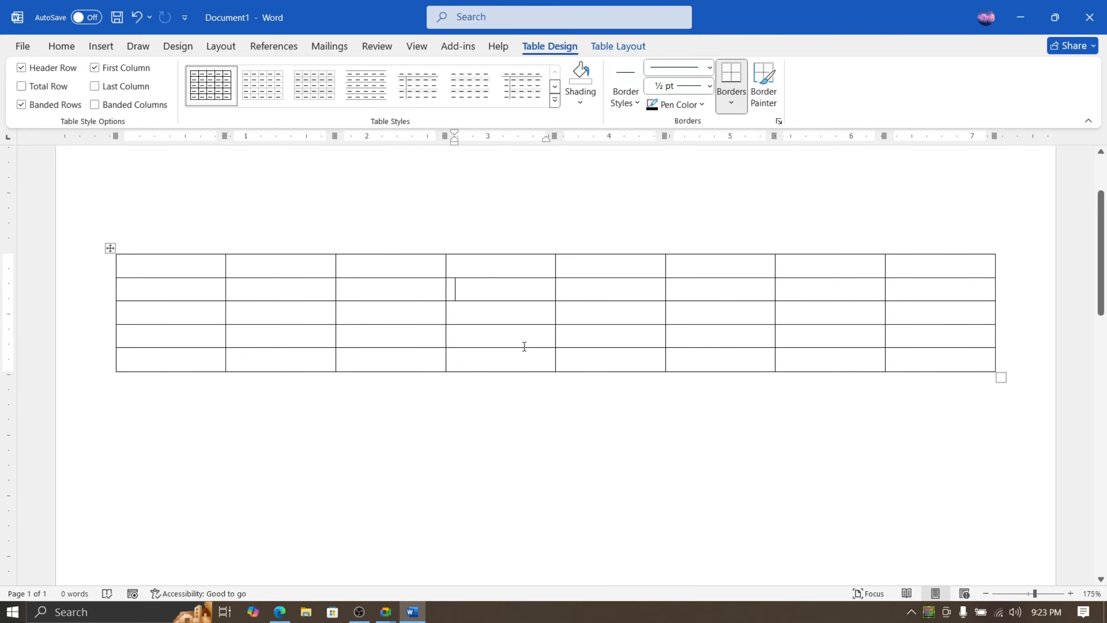
# Switch to the Google Meet call, read the in-call messages, and return to the Word document
pyautogui.click(387, 613)
pyautogui.click(357, 586)
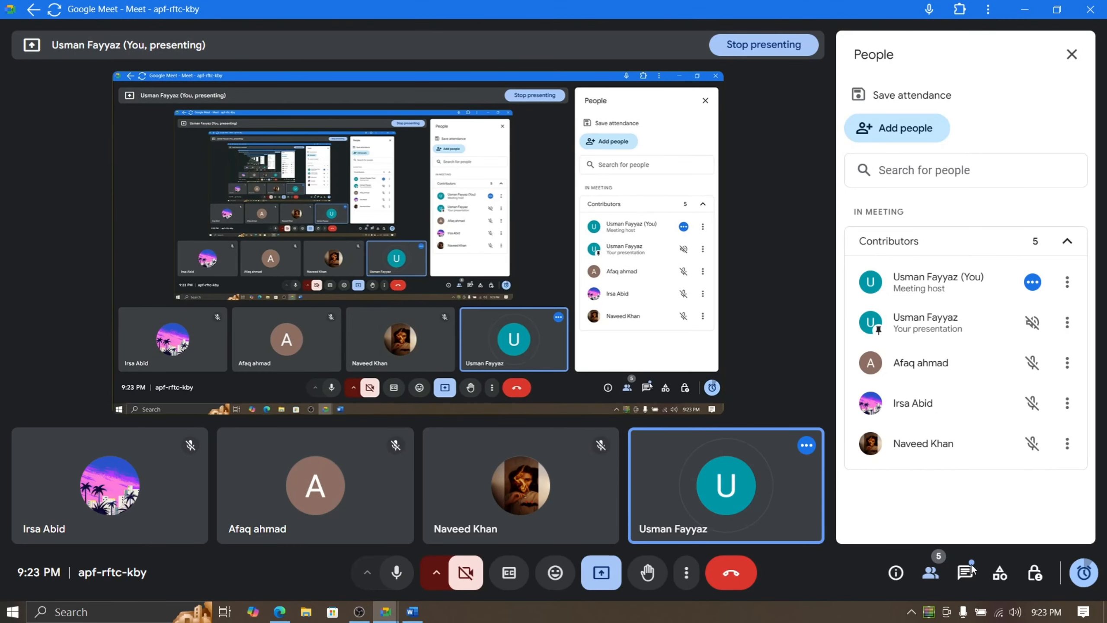
pyautogui.rightClick(966, 575)
pyautogui.click(1089, 400)
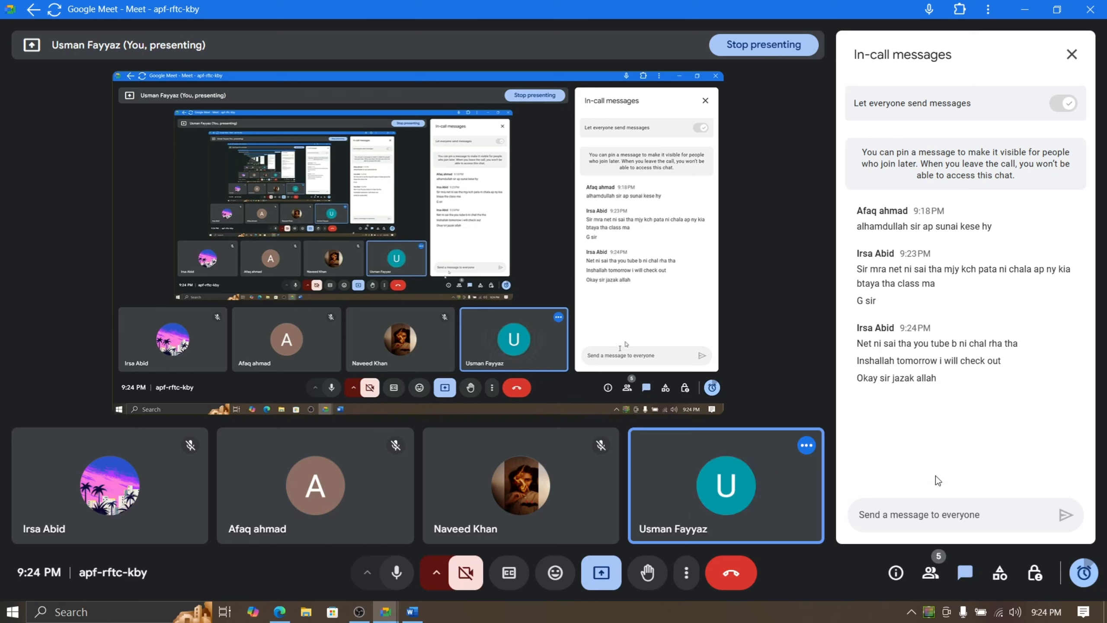
pyautogui.click(1031, 14)
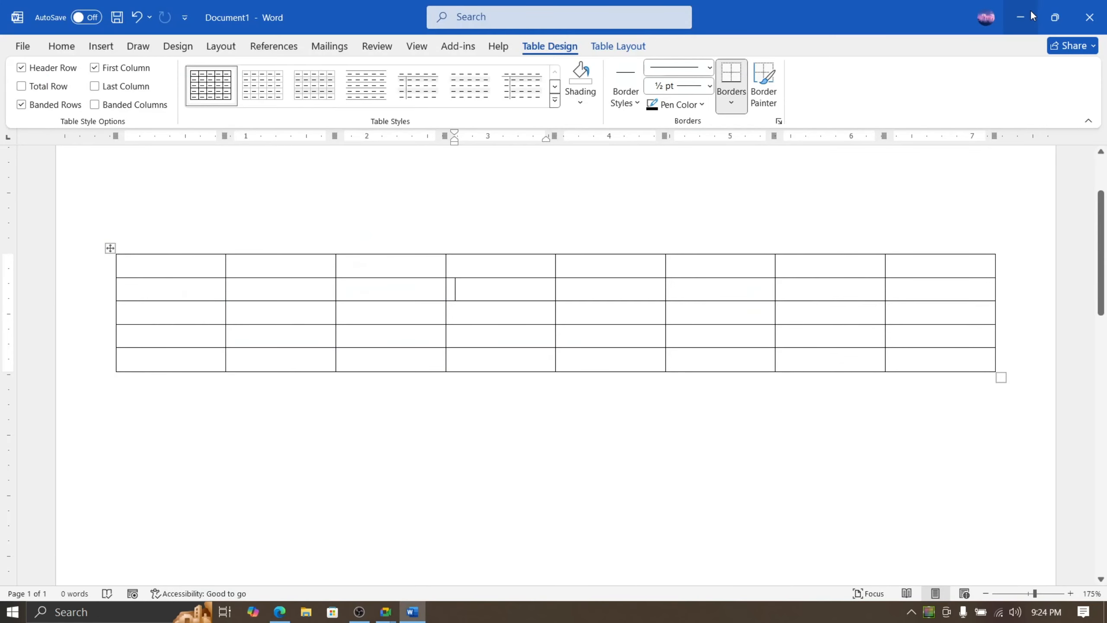
# Examine the Table Layout and Table Design commands available for the inserted table
pyautogui.click(573, 289)
pyautogui.click(77, 47)
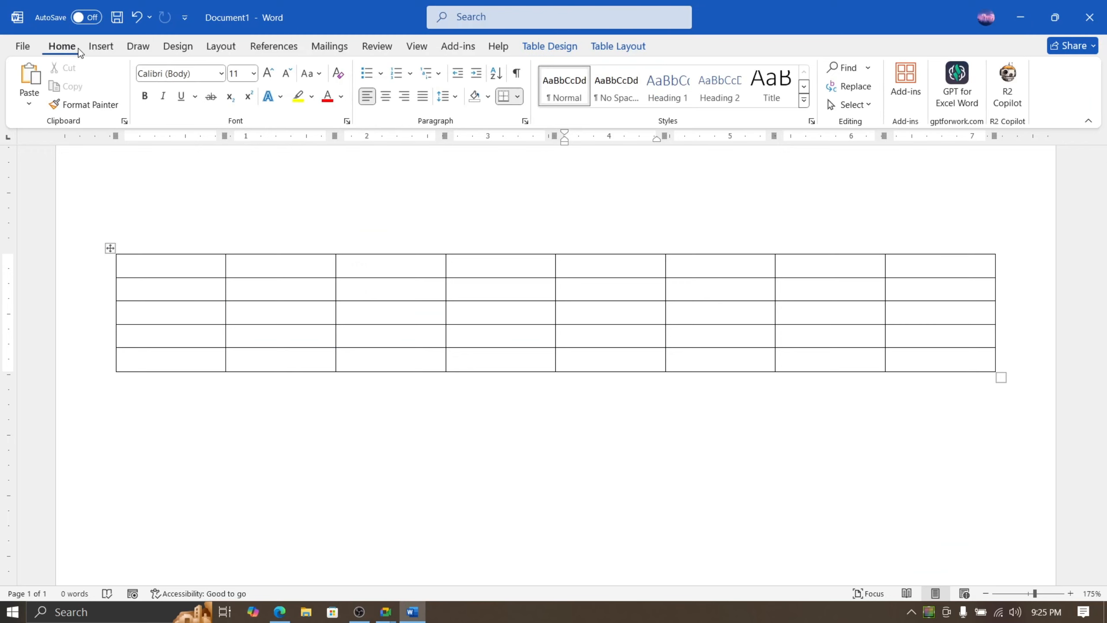
pyautogui.click(425, 297)
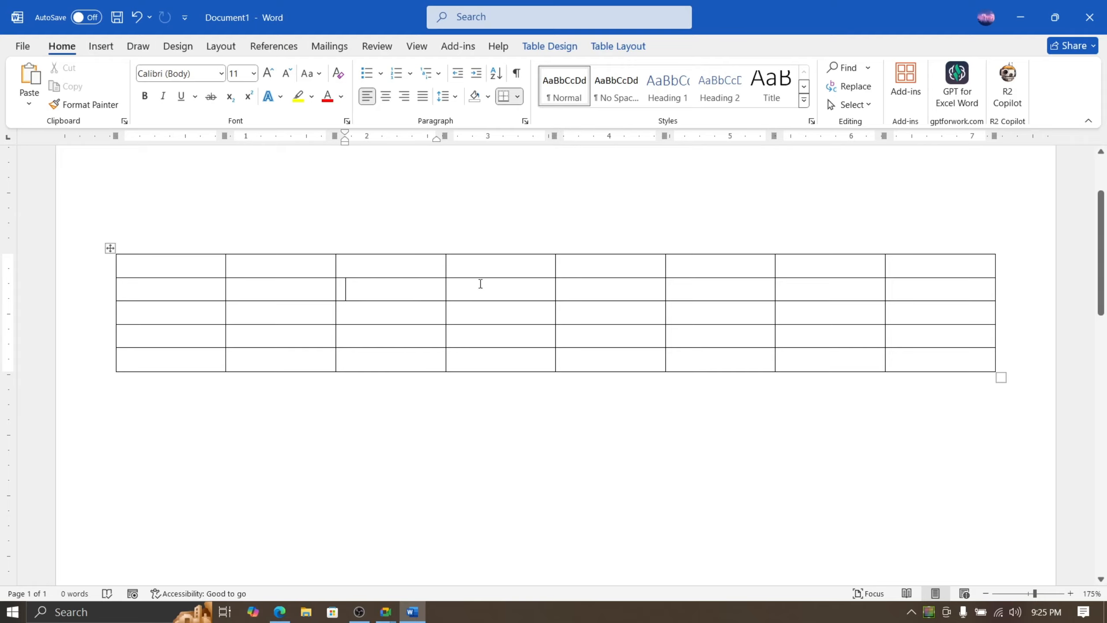
pyautogui.click(511, 290)
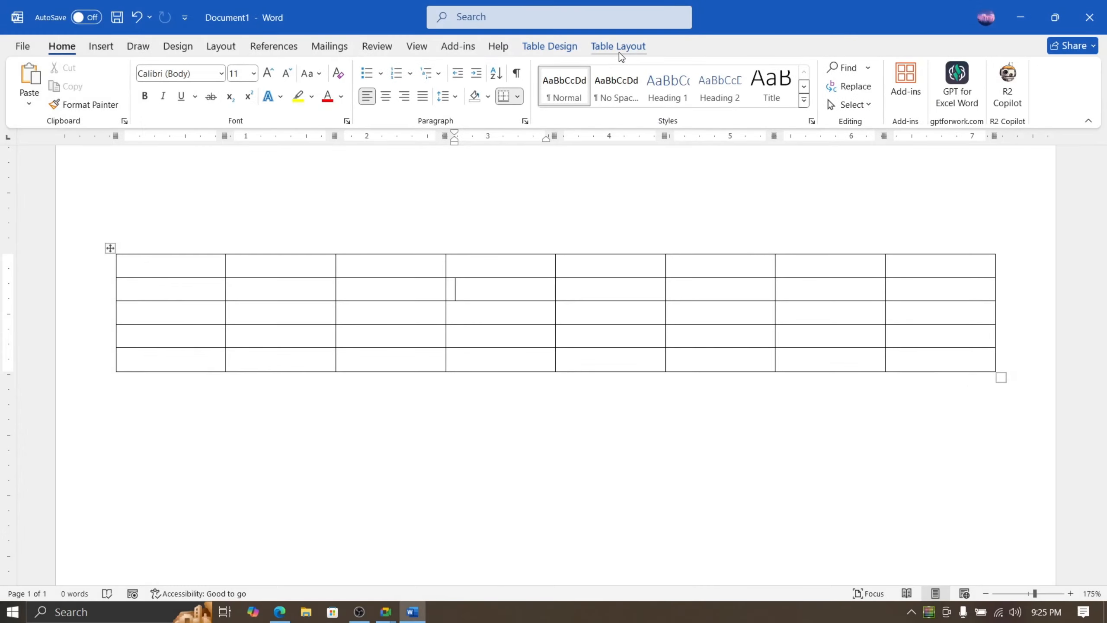
pyautogui.click(619, 49)
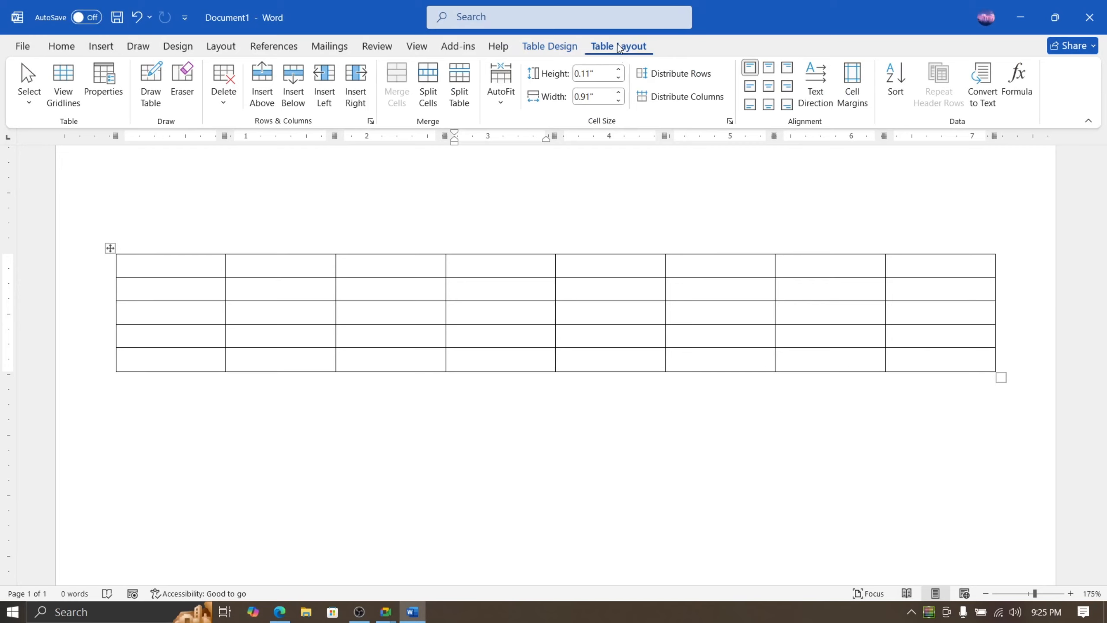
pyautogui.click(567, 40)
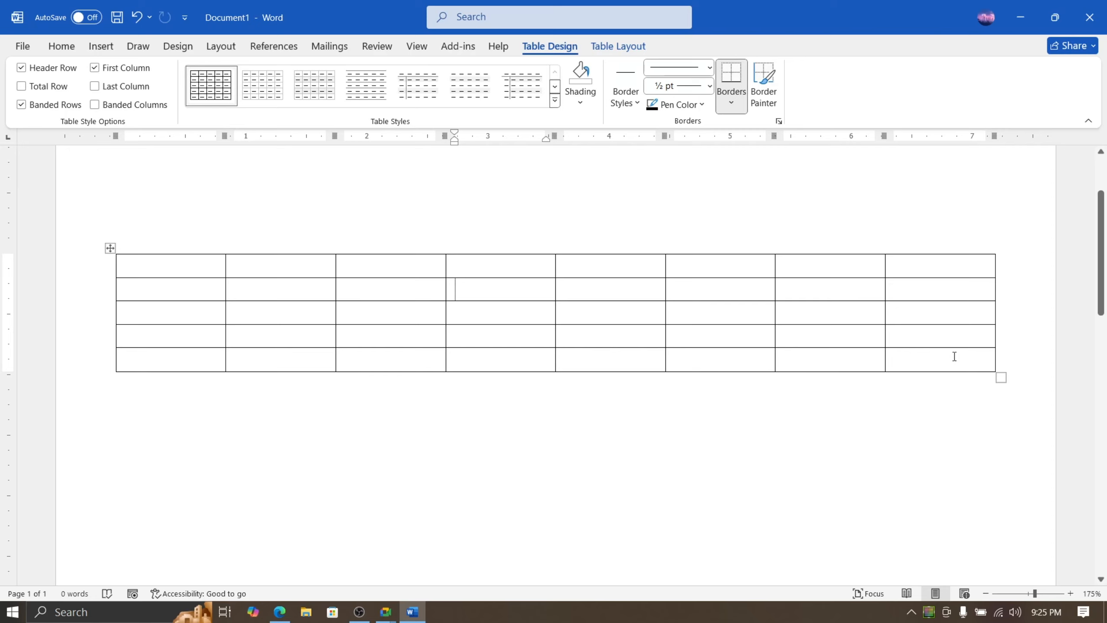
pyautogui.moveTo(954, 356); pyautogui.dragTo(129, 245)
pyautogui.click(788, 307)
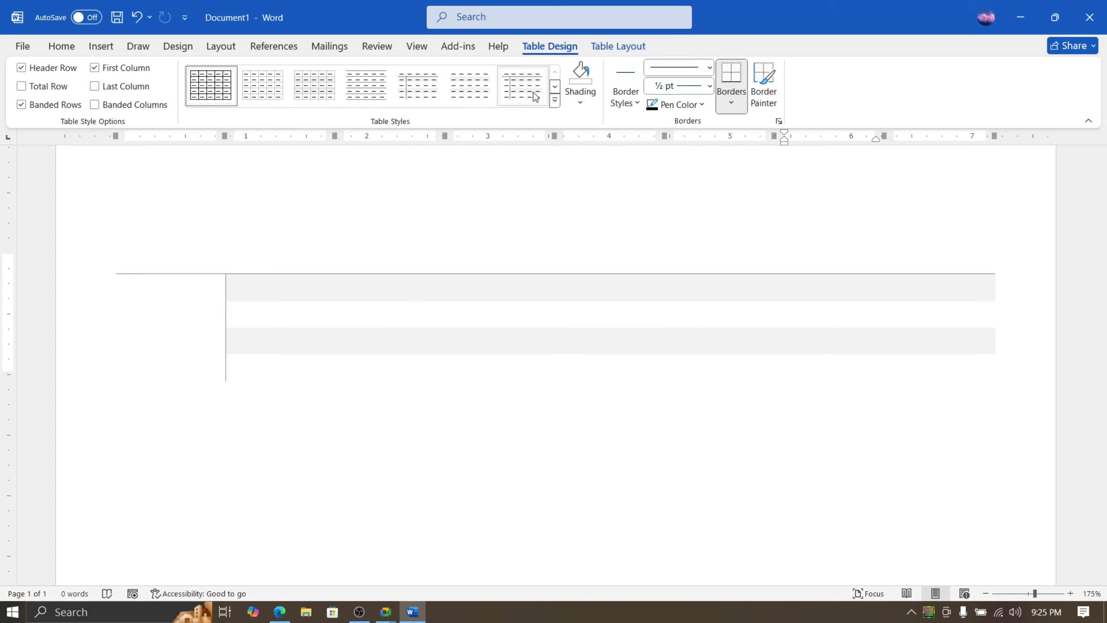
# Browse the table style gallery, try the solid blue List Tables style on the table, and undo it
pyautogui.click(557, 105)
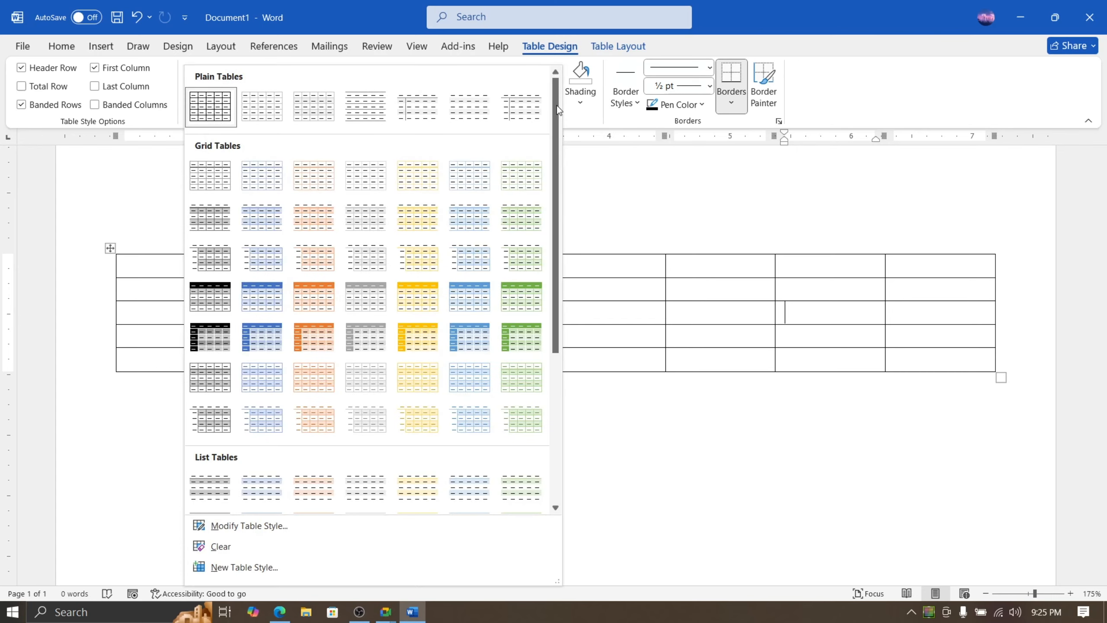
pyautogui.click(588, 174)
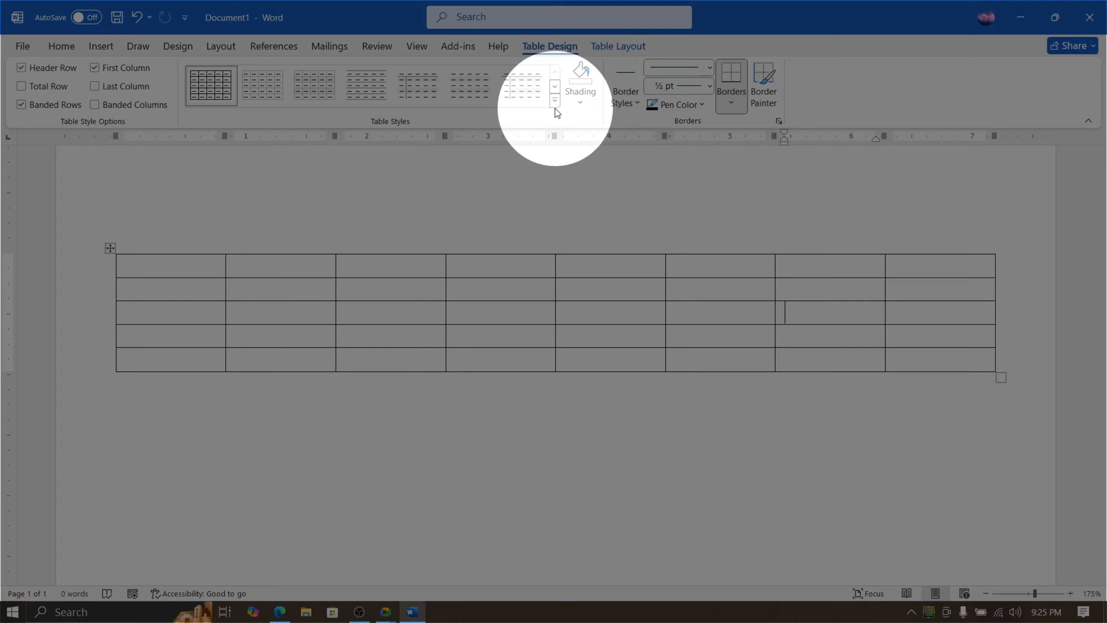
pyautogui.click(555, 104)
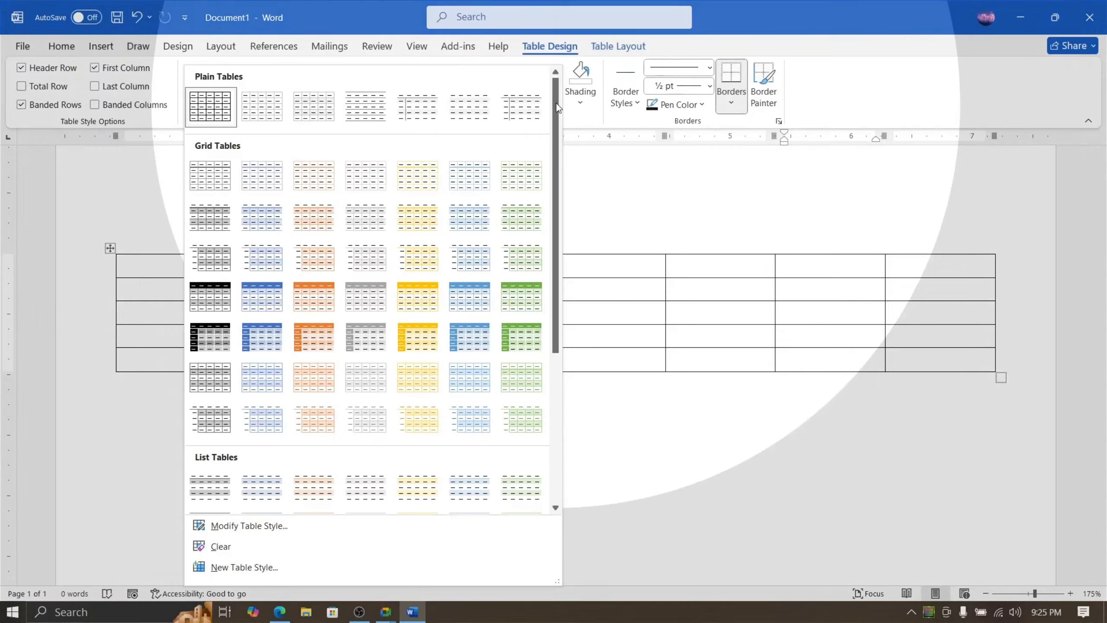
pyautogui.scroll(-1, 521, 127)
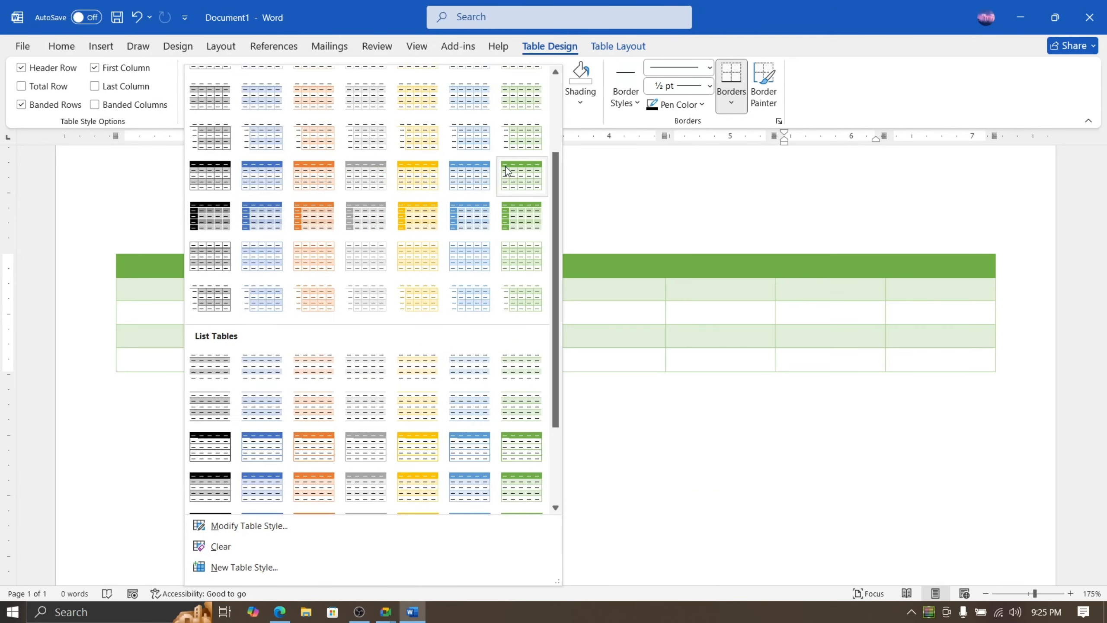
pyautogui.scroll(-1, 506, 172)
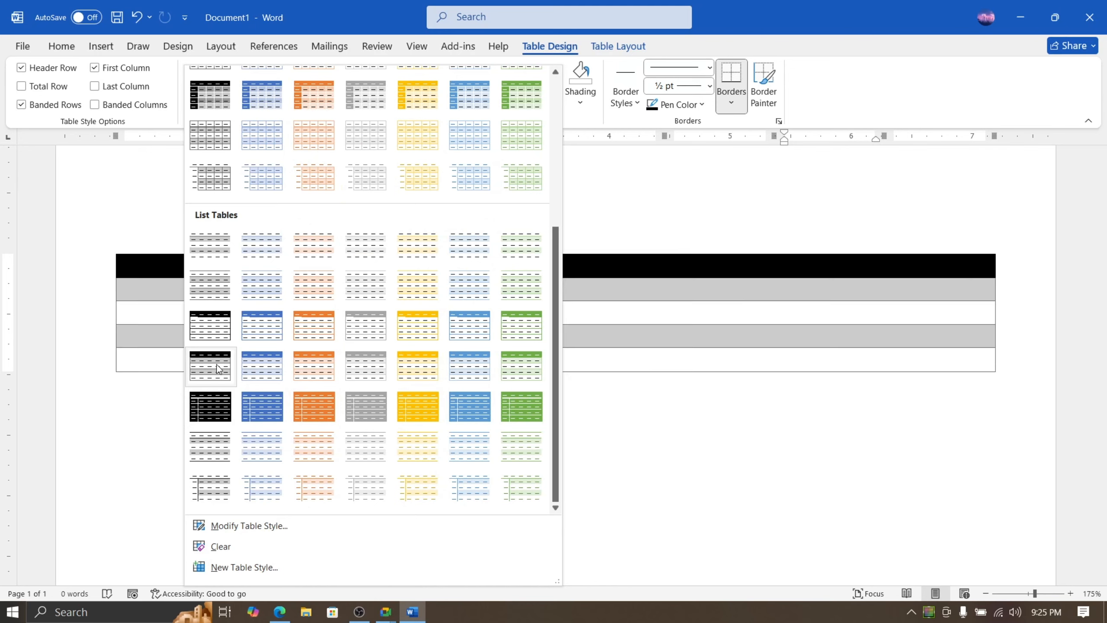
pyautogui.scroll(1, 282, 348)
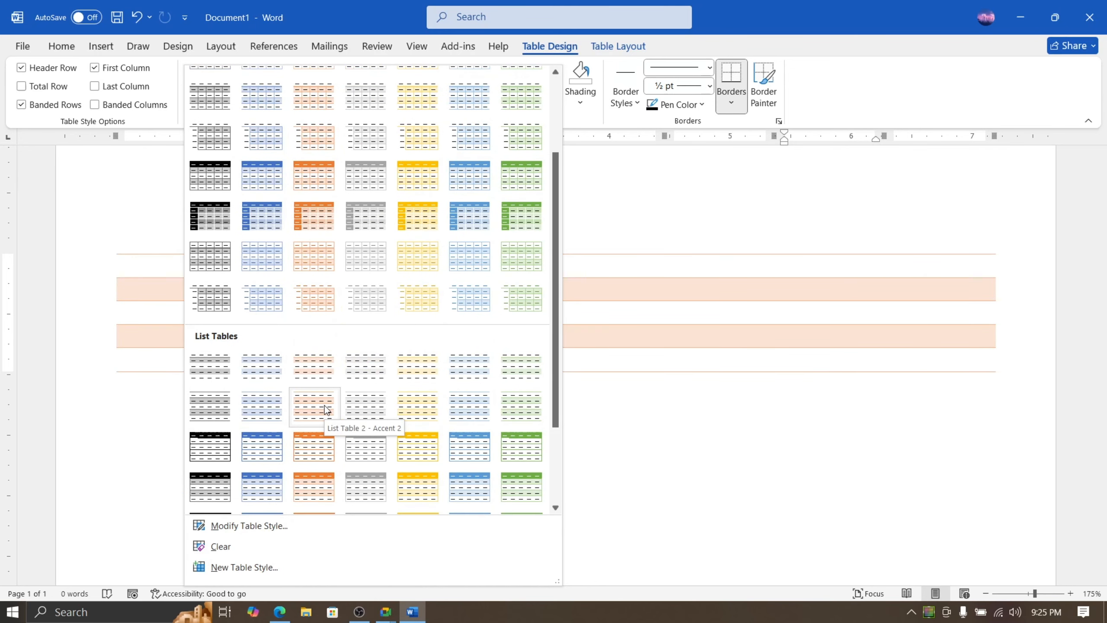
pyautogui.scroll(-1, 305, 401)
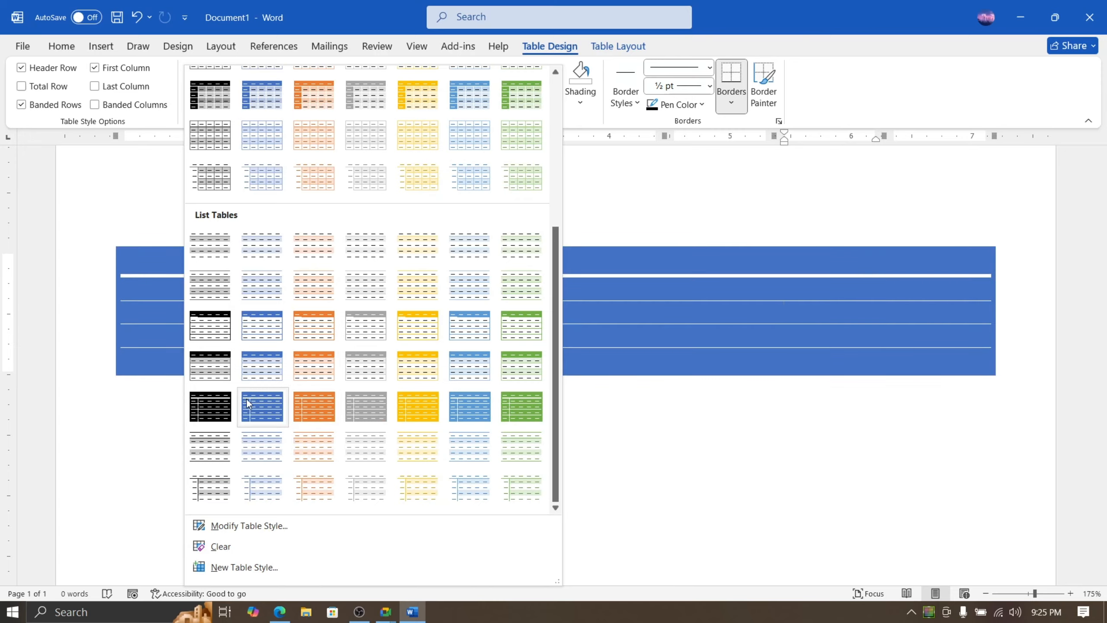
pyautogui.click(261, 396)
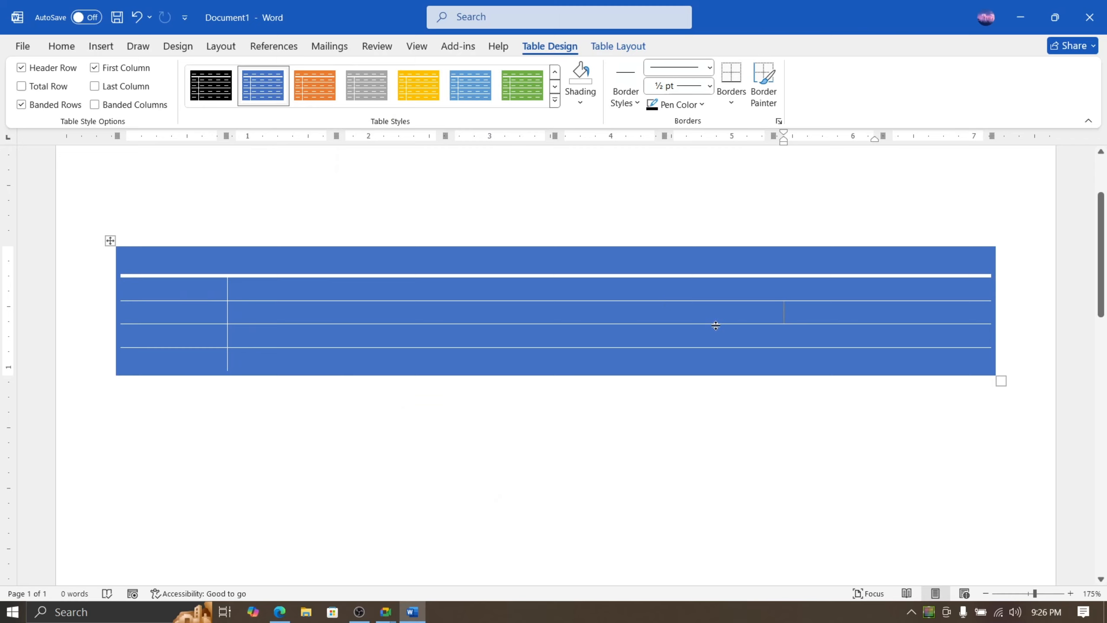
pyautogui.hotkey('ctrl', 'z')
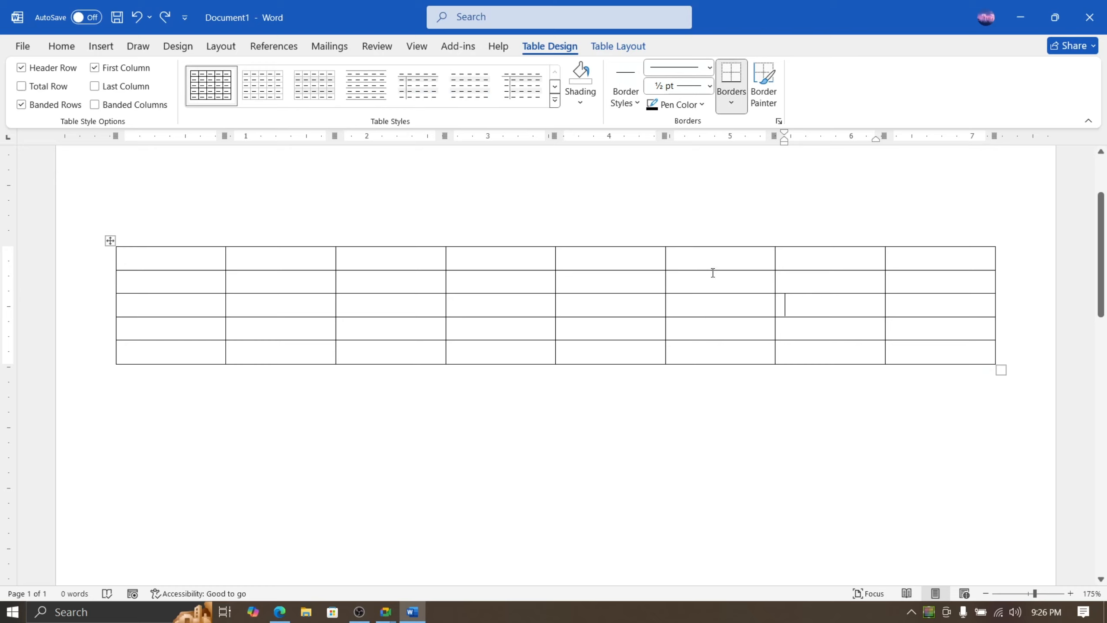
# Shade the second cell of the table's first row light blue
pyautogui.click(701, 266)
pyautogui.click(620, 258)
pyautogui.click(581, 104)
pyautogui.click(520, 279)
pyautogui.click(318, 254)
pyautogui.click(591, 106)
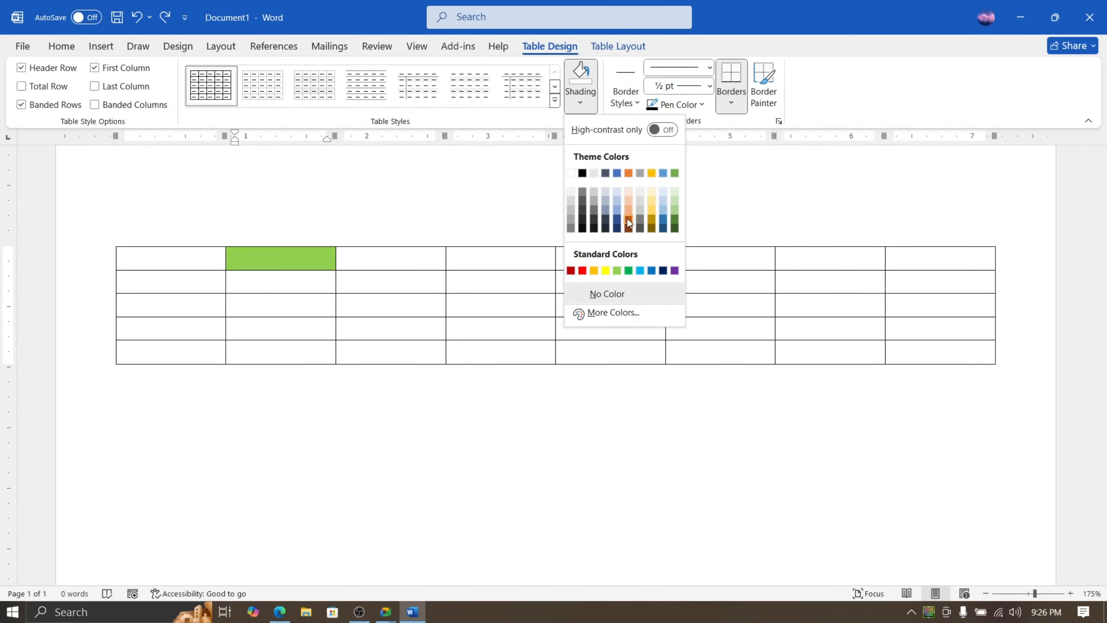
pyautogui.click(663, 211)
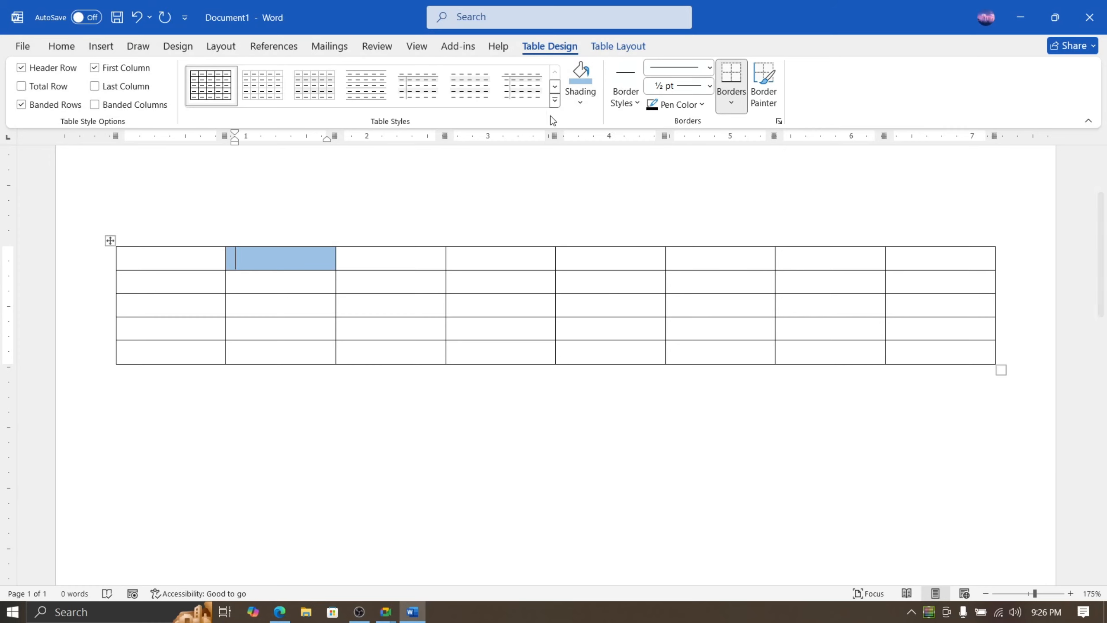
# Change the shading of the first row's second cell to the golden orange standard color
pyautogui.click(581, 103)
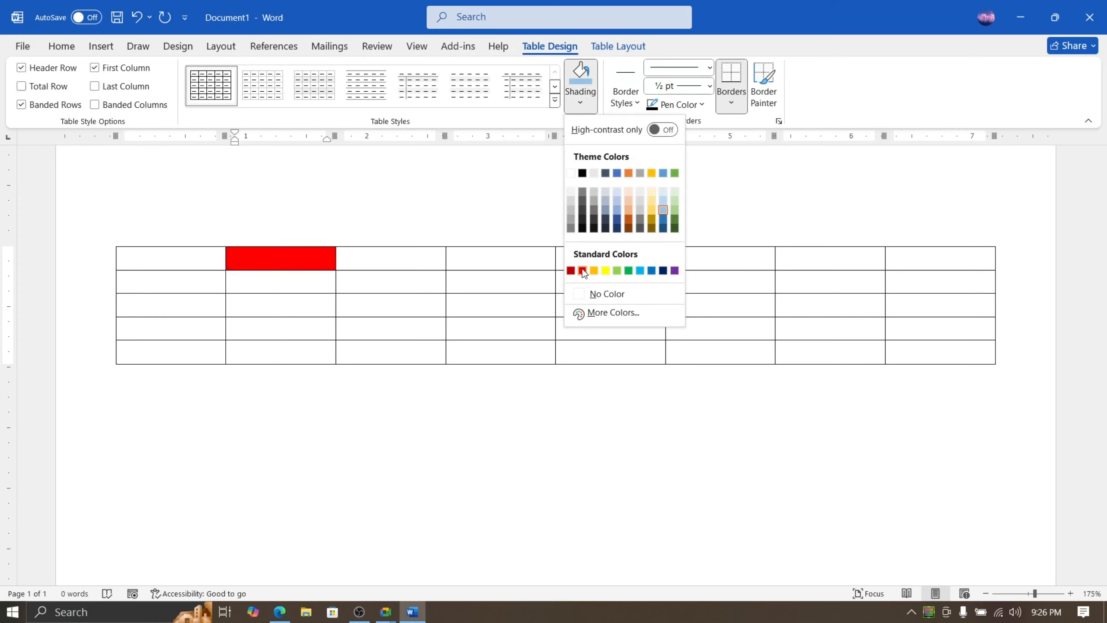
pyautogui.click(594, 271)
pyautogui.click(397, 318)
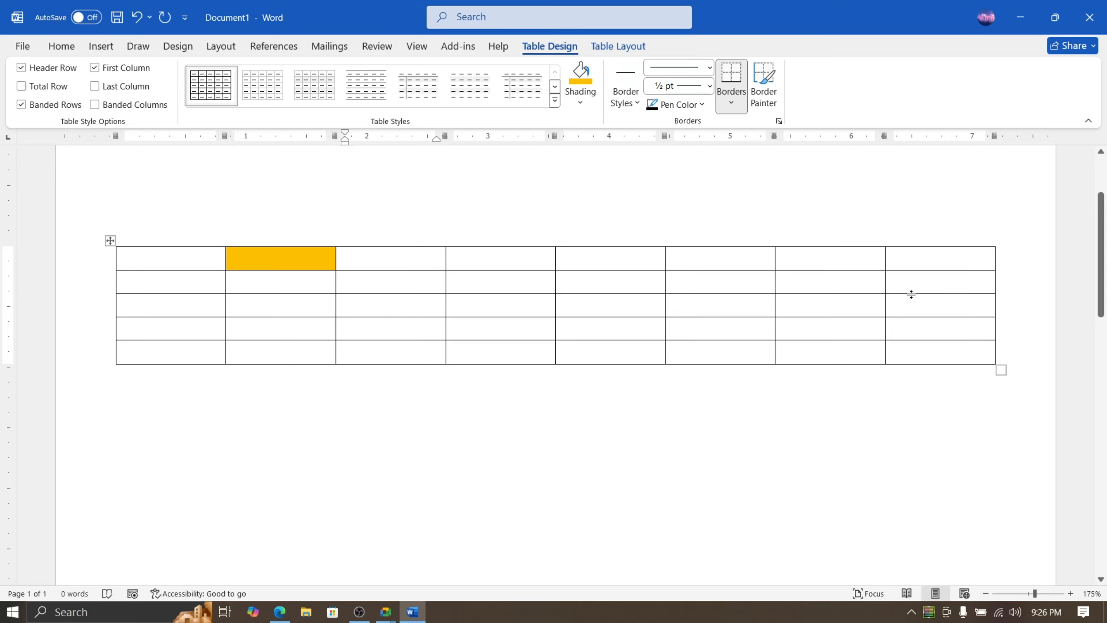
# Shade the table's entire first row light blue and the entire second row light orange
pyautogui.moveTo(932, 262)
pyautogui.mouseDown()
pyautogui.moveTo(198, 273)
pyautogui.moveTo(154, 261)
pyautogui.mouseUp()
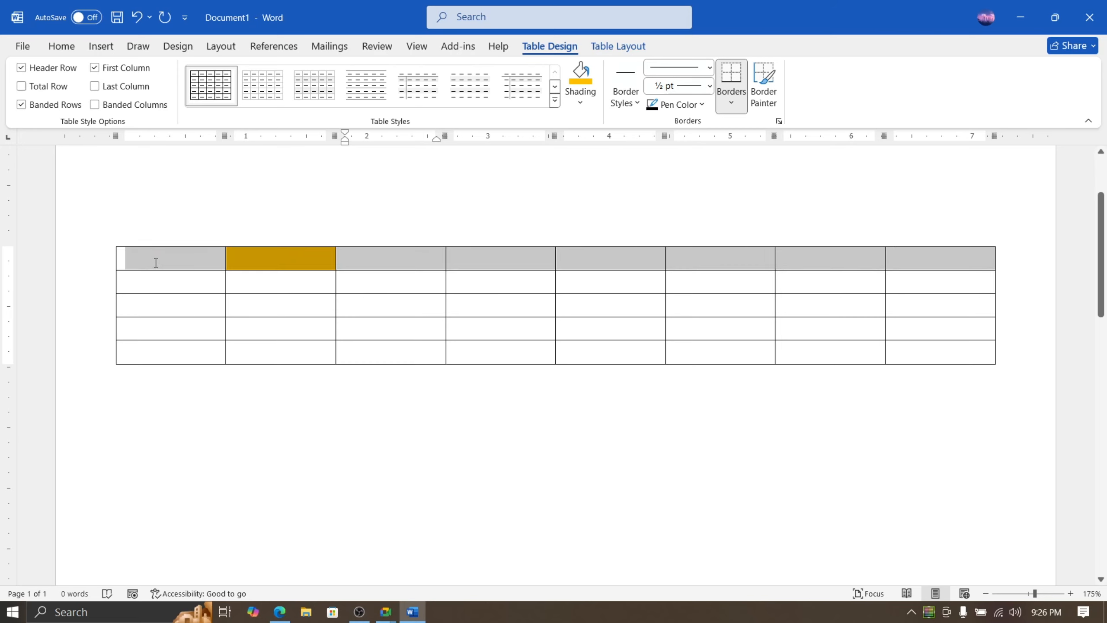
pyautogui.click(584, 97)
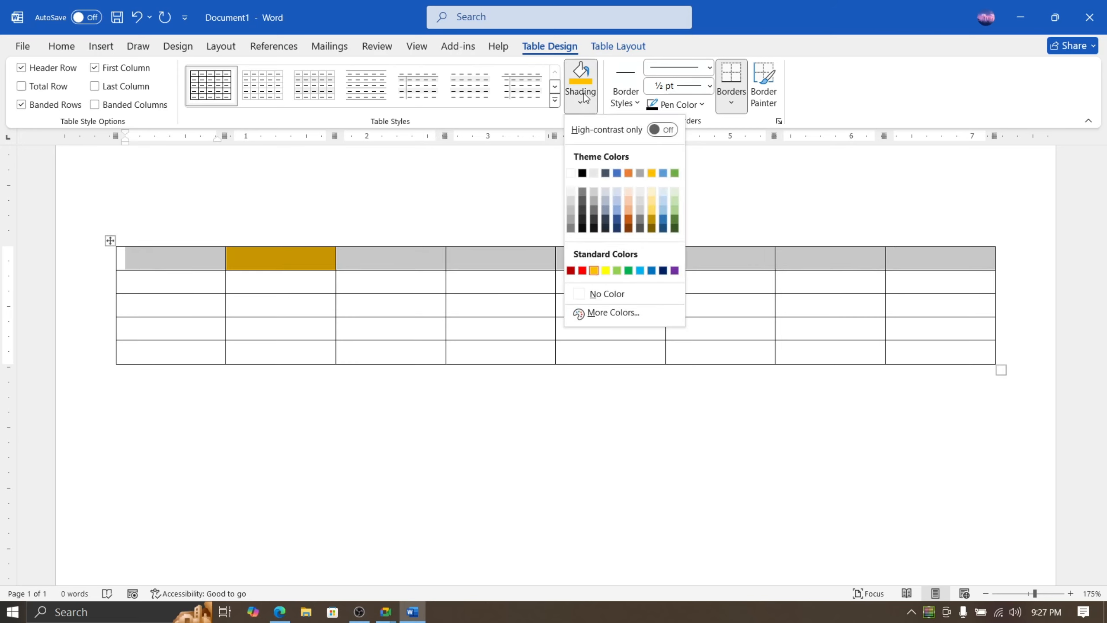
pyautogui.click(617, 211)
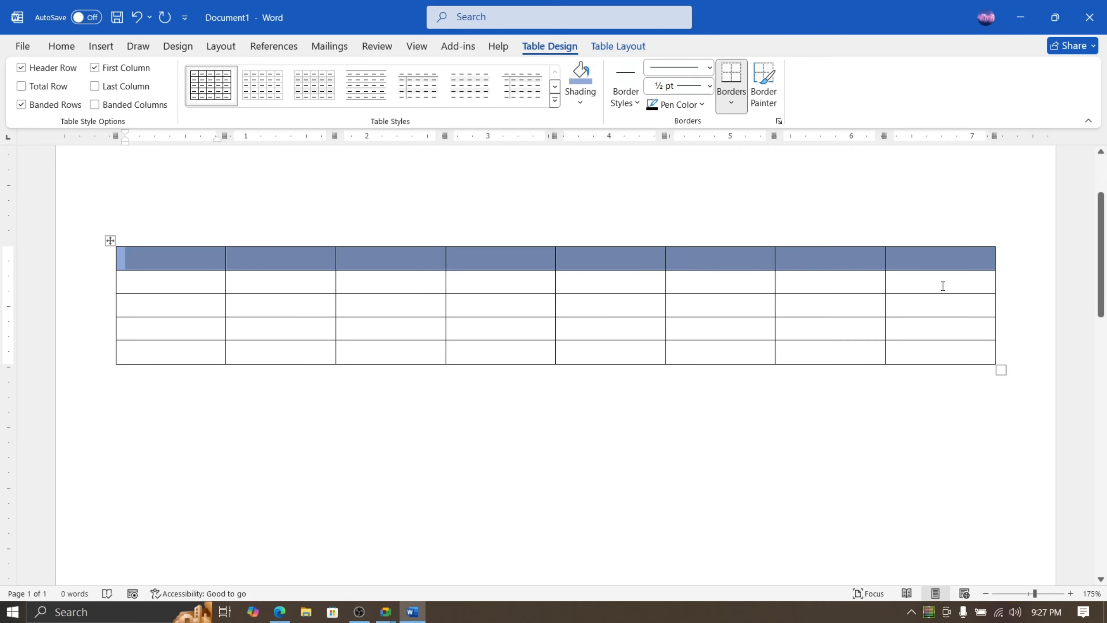
pyautogui.moveTo(943, 286); pyautogui.dragTo(220, 291)
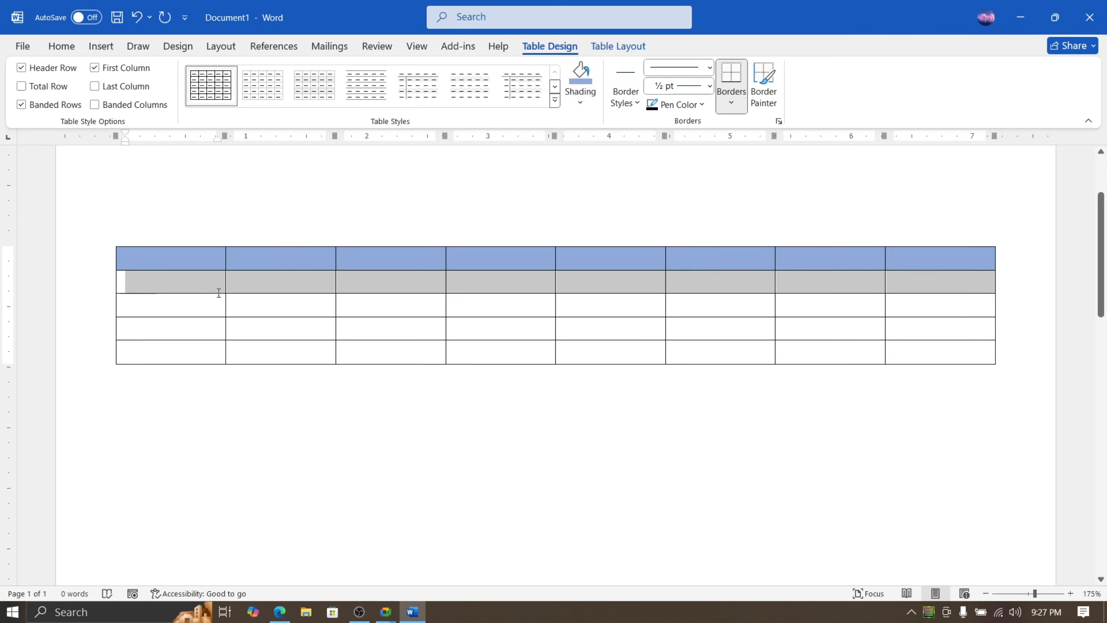
pyautogui.click(588, 104)
pyautogui.click(628, 208)
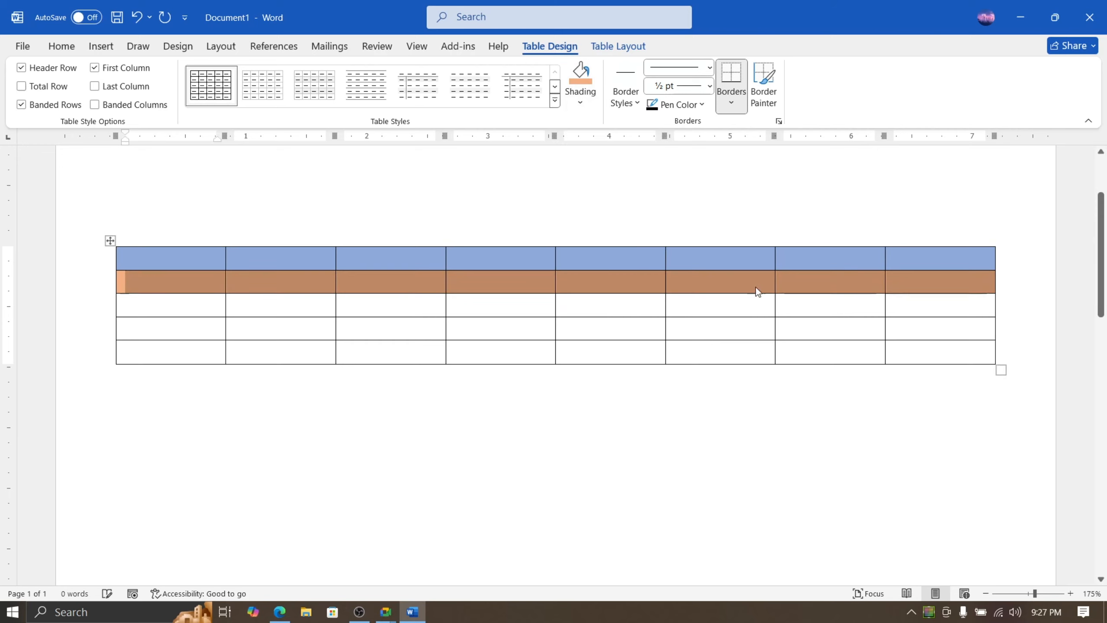
# Shade the table's entire third row light gold
pyautogui.moveTo(916, 303); pyautogui.dragTo(174, 303)
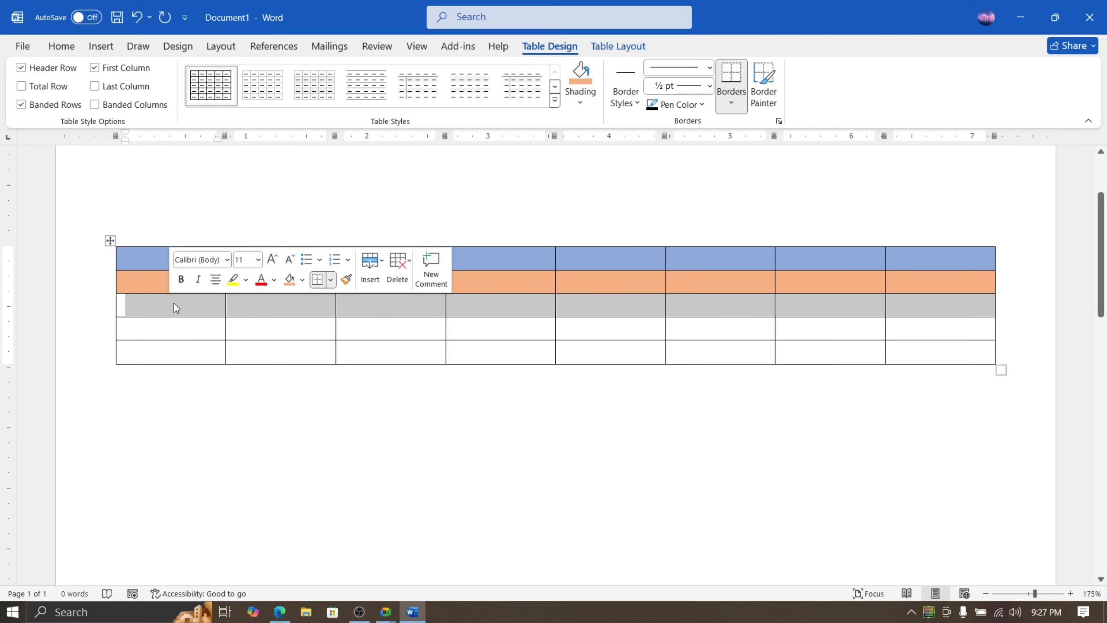
pyautogui.click(581, 100)
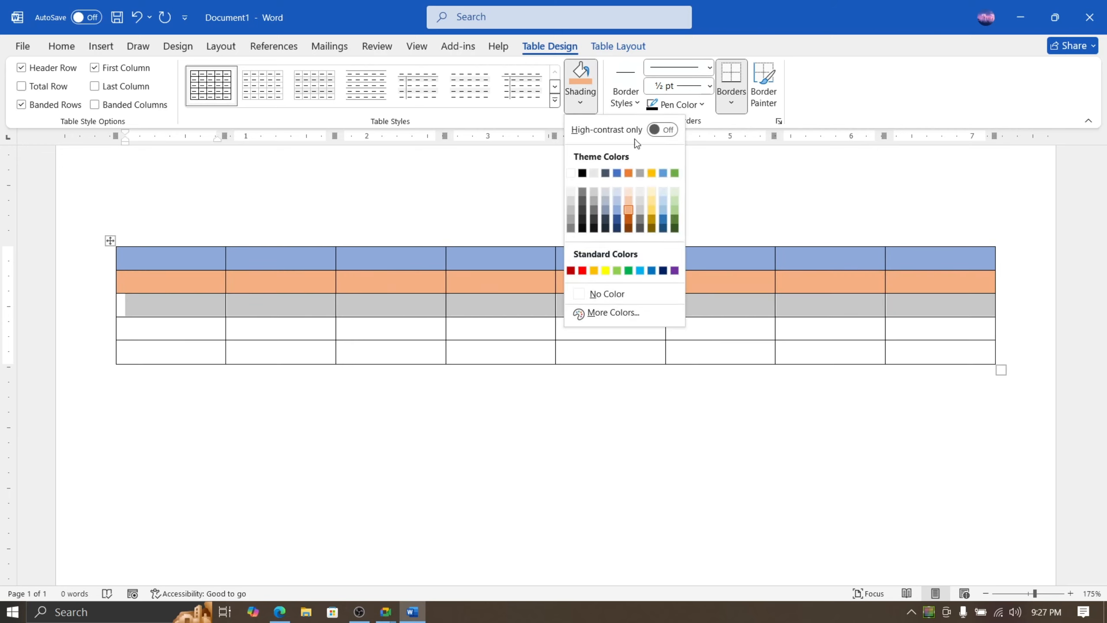
pyautogui.click(652, 214)
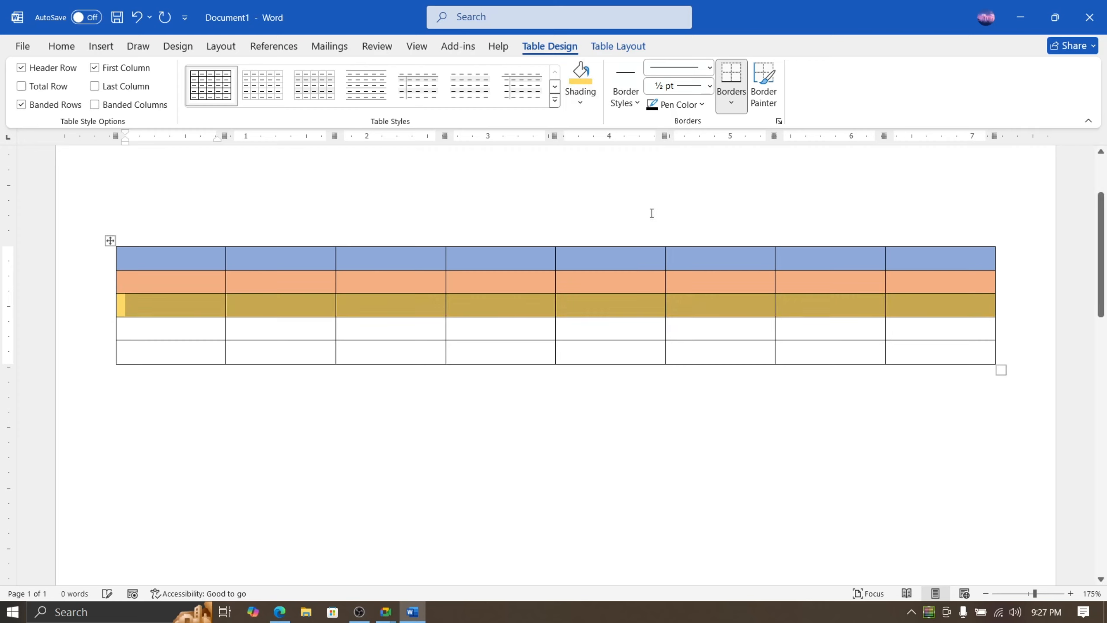
pyautogui.click(507, 321)
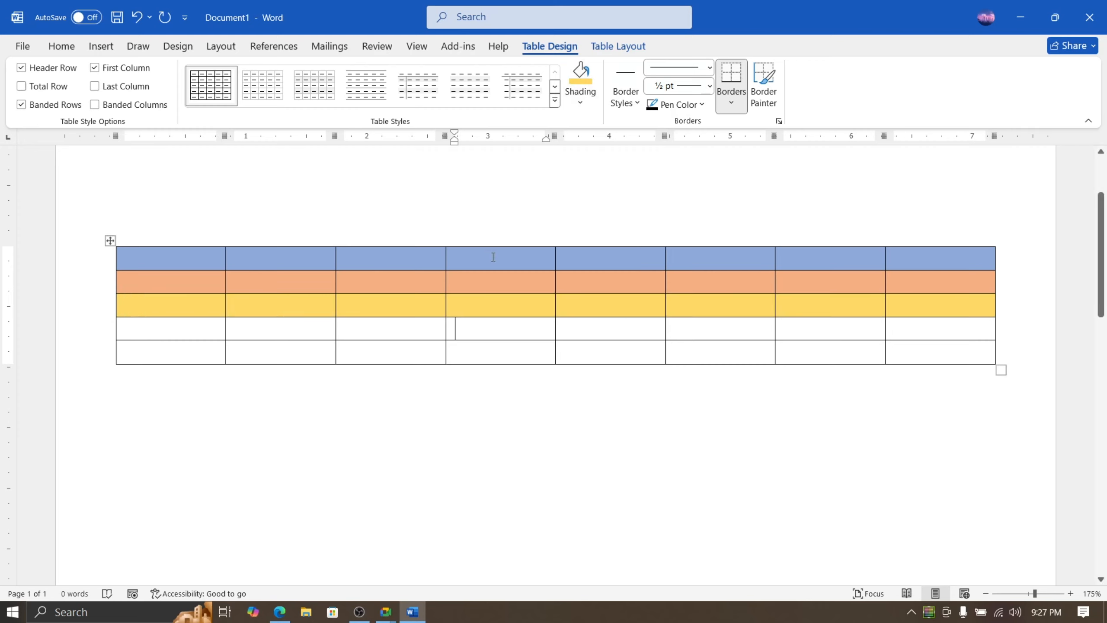
# Shade the table's entire fourth column light green
pyautogui.moveTo(493, 257); pyautogui.dragTo(497, 353)
pyautogui.click(591, 102)
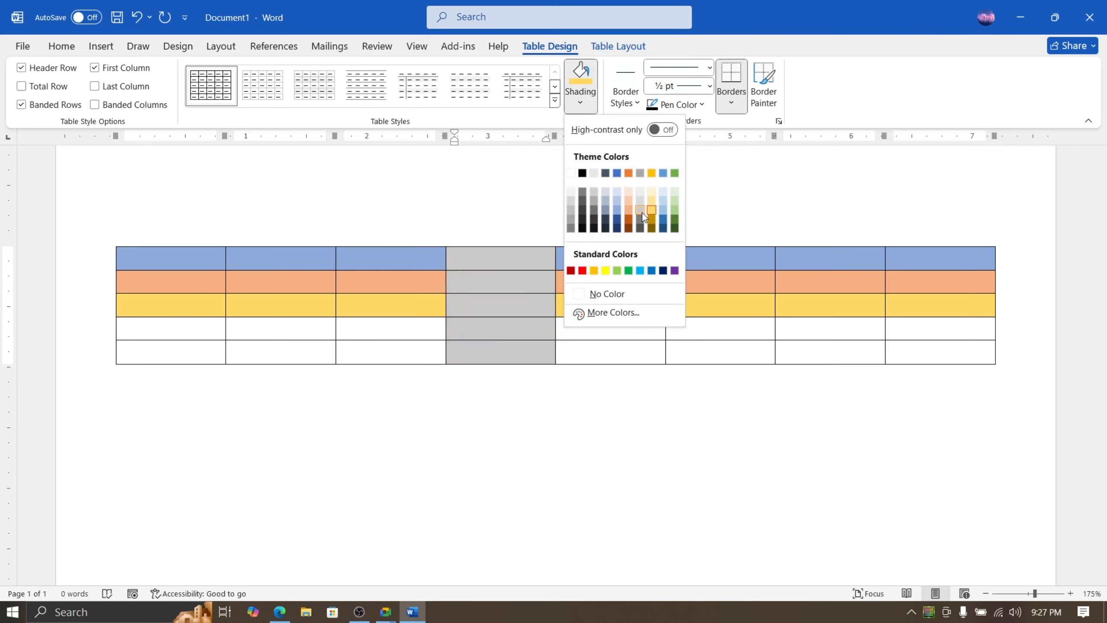
pyautogui.click(674, 210)
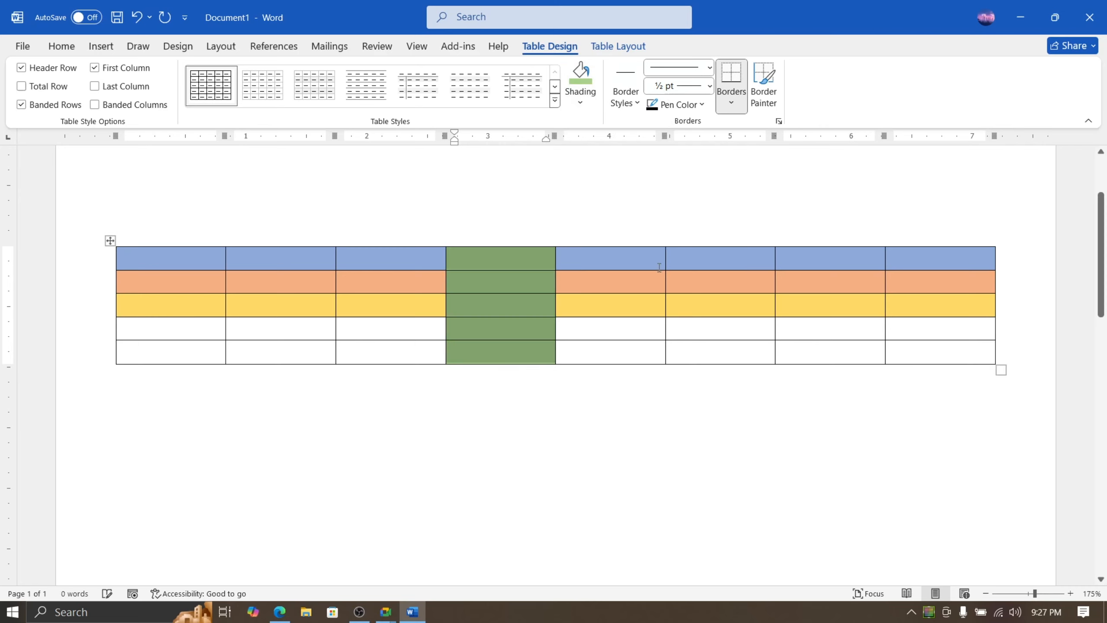
pyautogui.click(593, 292)
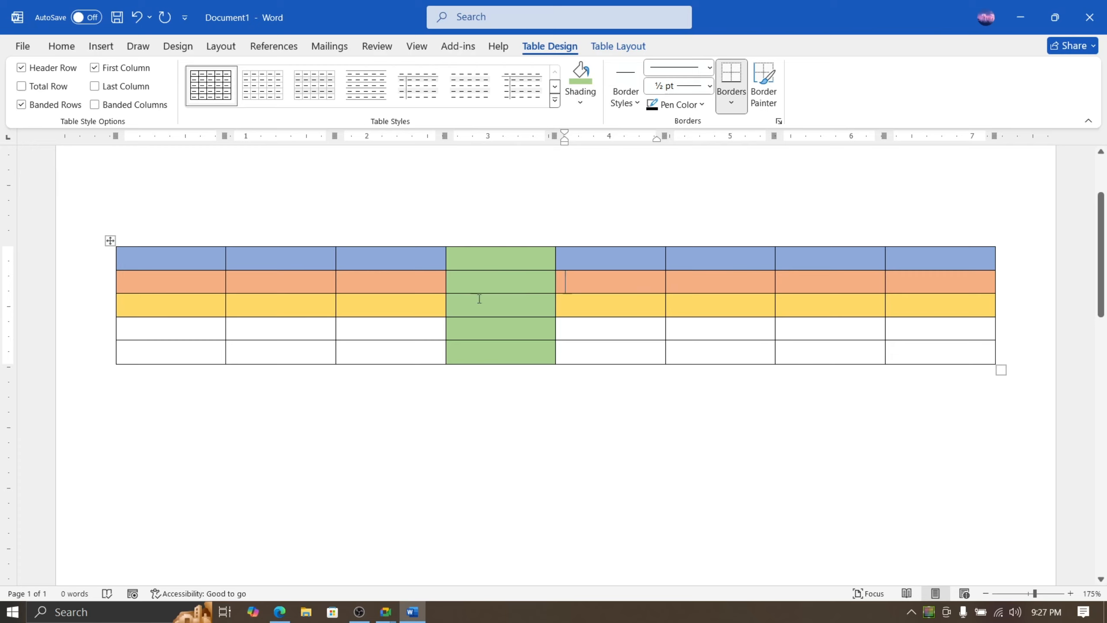
# Undo the column and row shading, including the golden fill, back to the light blue second cell of the first row
pyautogui.hotkey('ctrl', 'z')
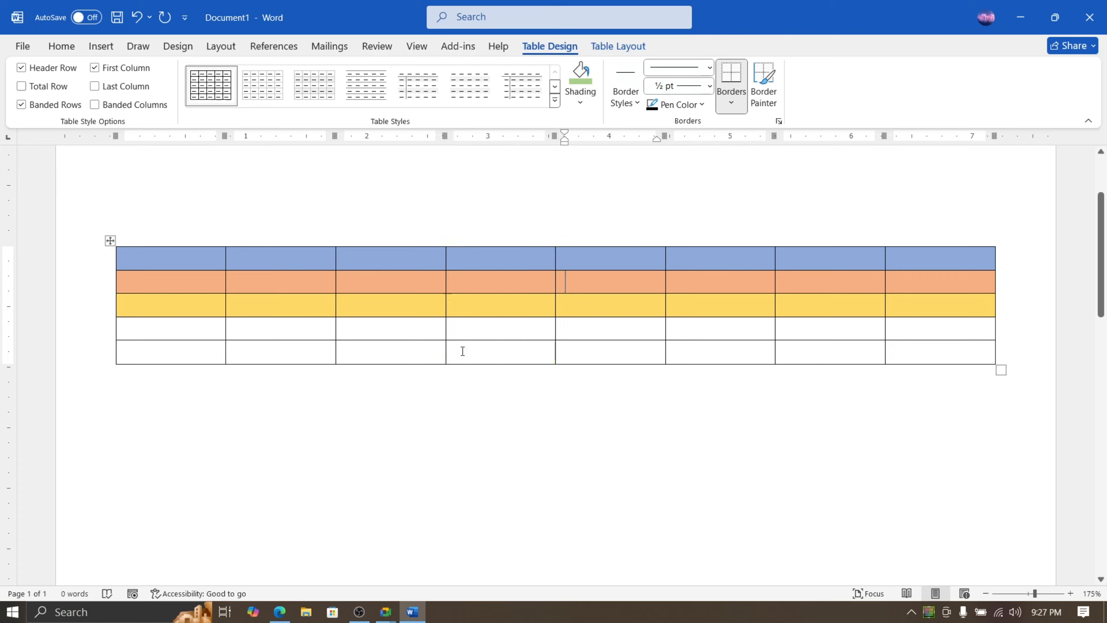
pyautogui.hotkey('ctrl', 'z')
pyautogui.hotkey('ctrl', 'z')
pyautogui.hotkey('ctrl', 'z')
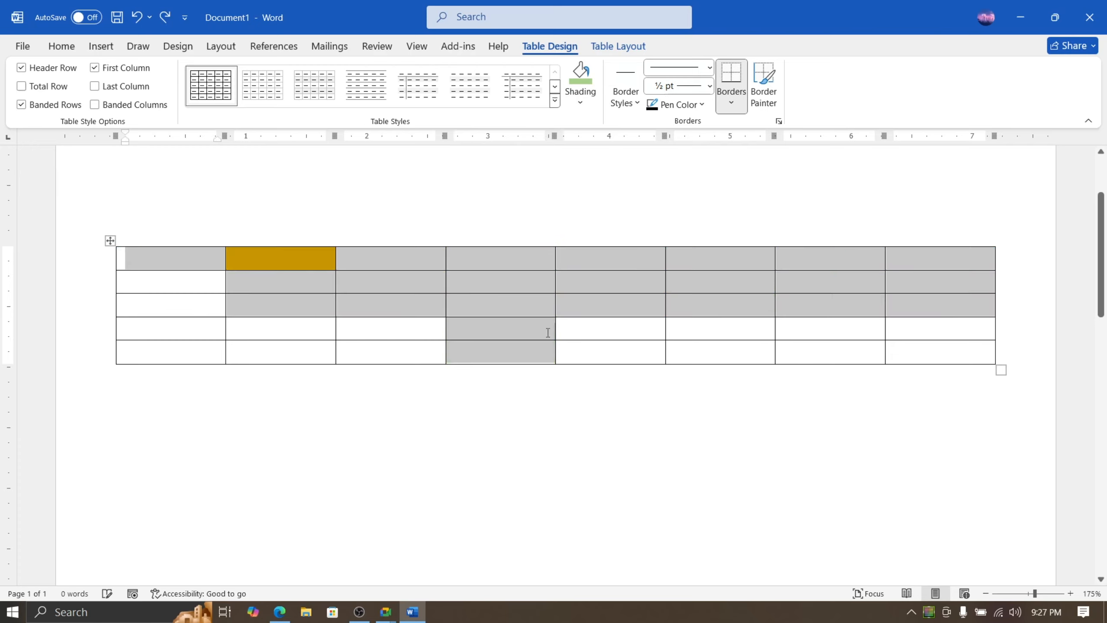
pyautogui.hotkey('ctrl', 'z')
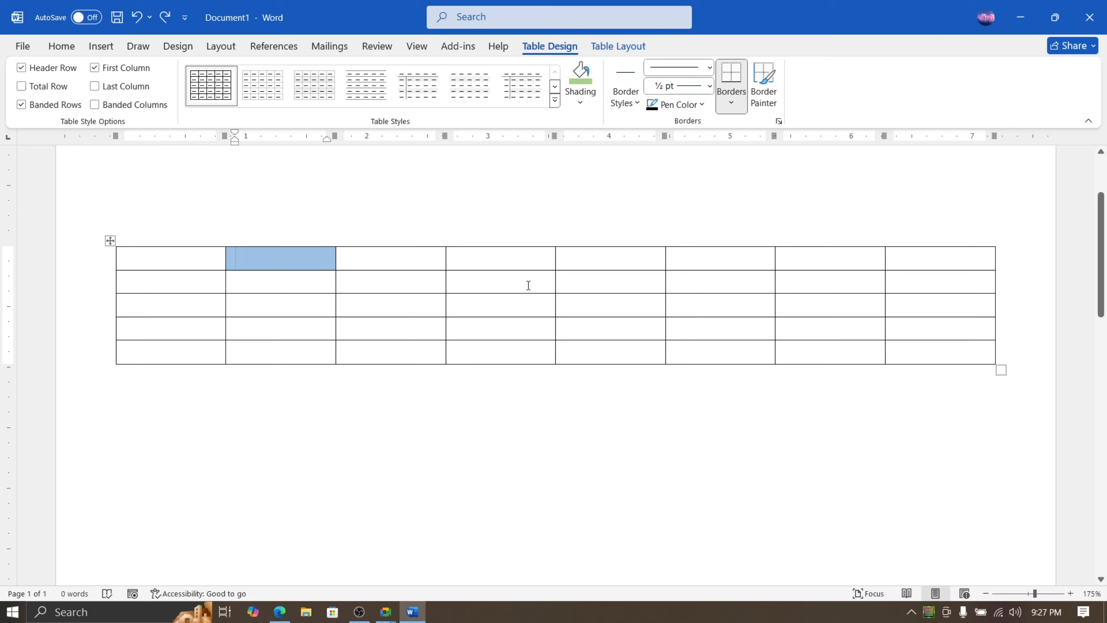
# Shade all the cells of the table's first row light orange
pyautogui.moveTo(840, 260); pyautogui.dragTo(197, 265)
pyautogui.click(578, 103)
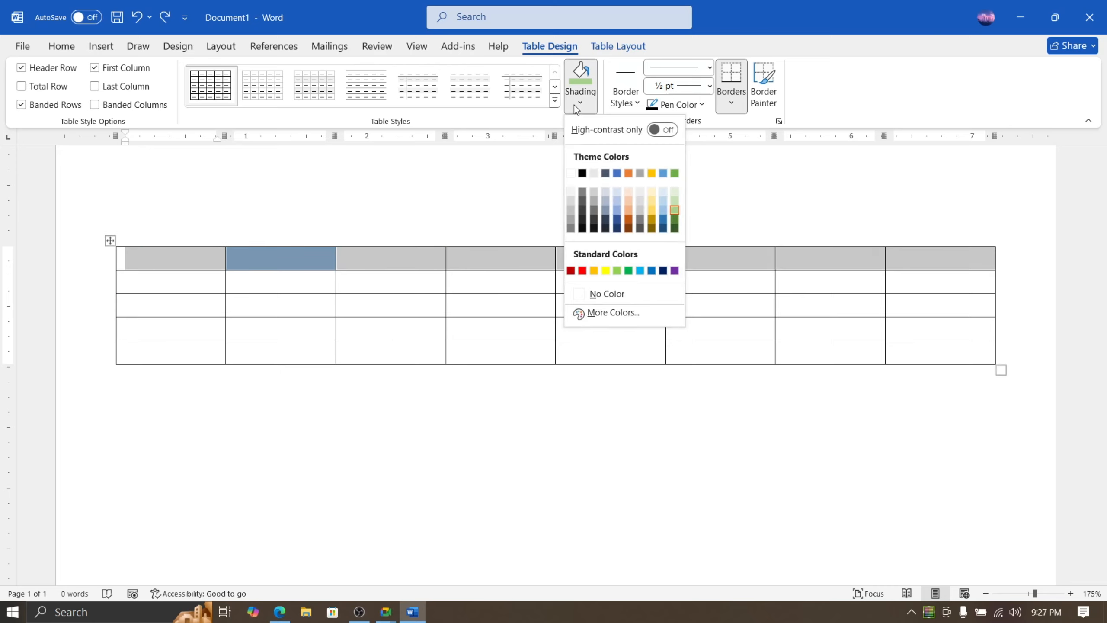
pyautogui.click(625, 208)
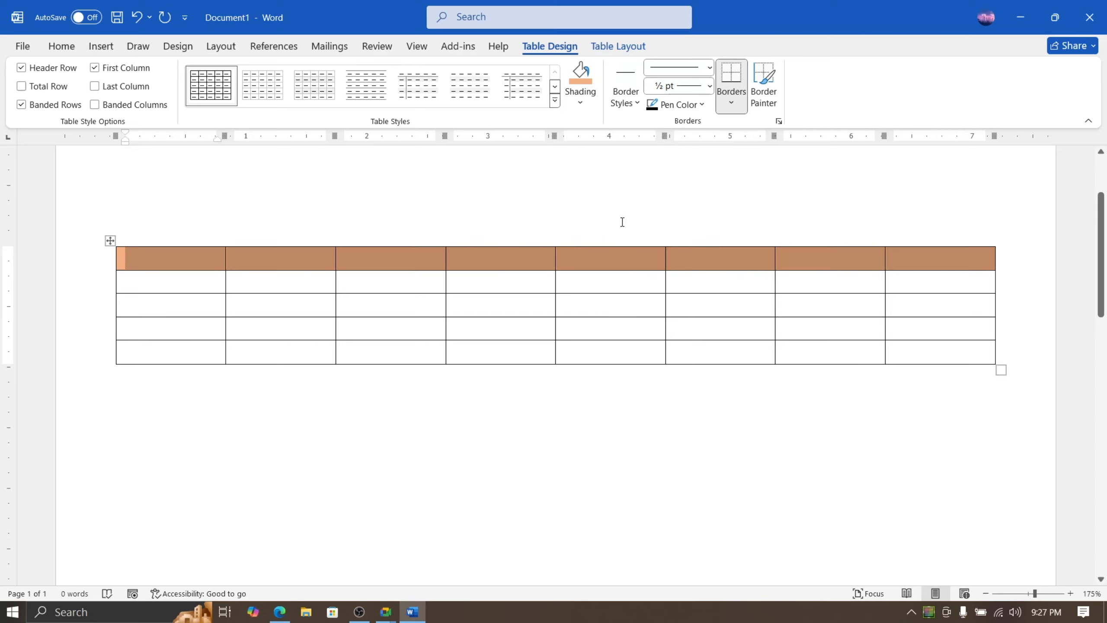
pyautogui.click(599, 299)
pyautogui.scroll(20, 562, 259)
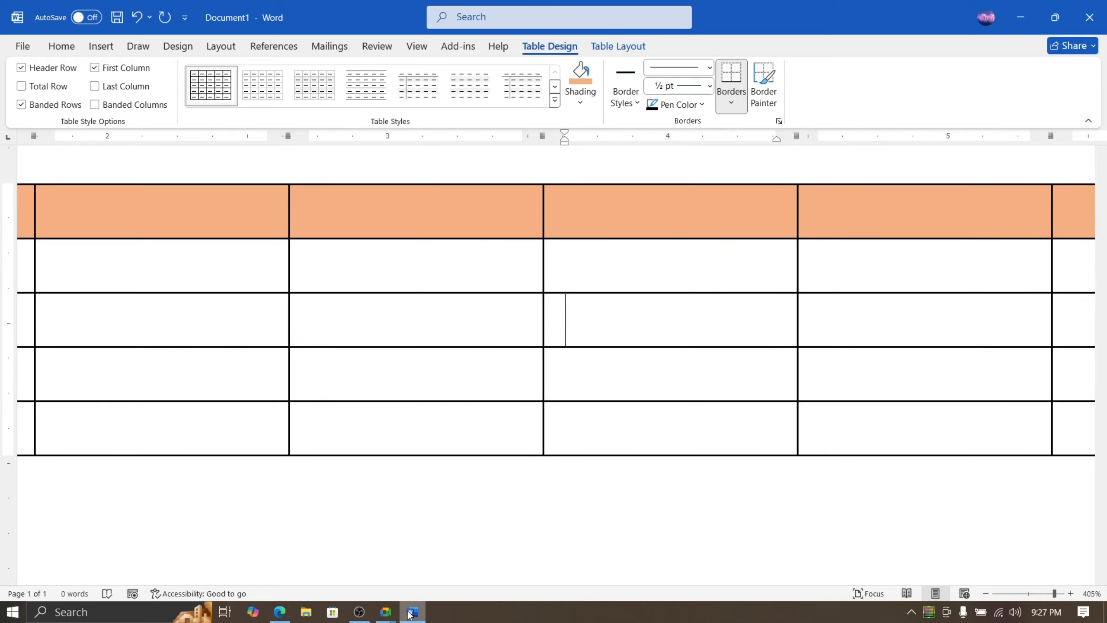
# Switch to Google Meet, mute the first participant for everyone in the call, and return to Word
pyautogui.moveTo(392, 615)
pyautogui.click(348, 567)
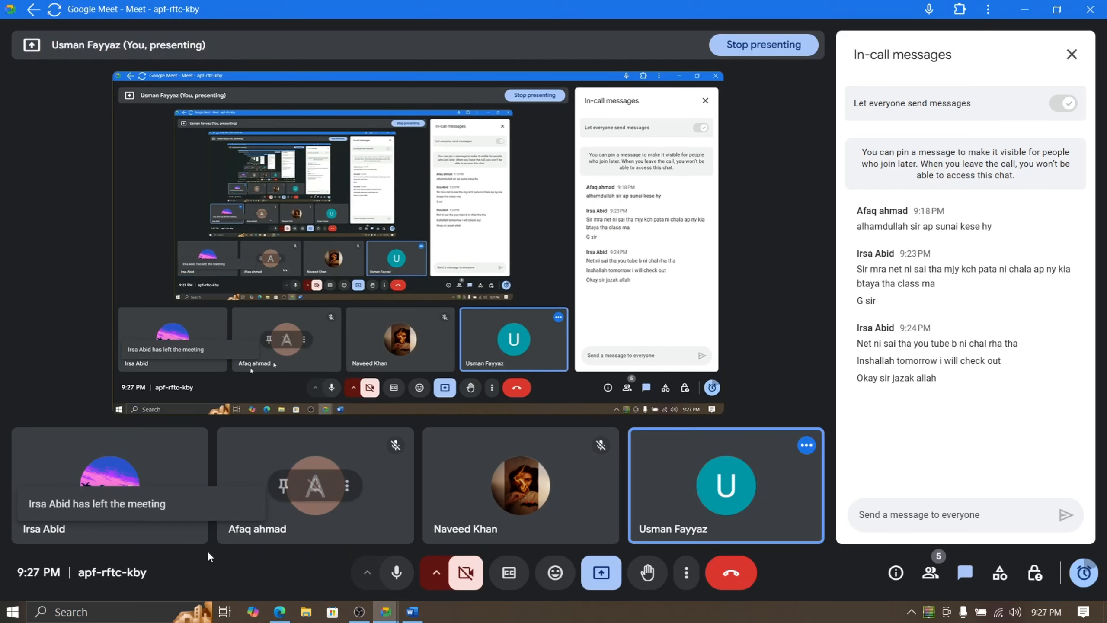
pyautogui.click(109, 482)
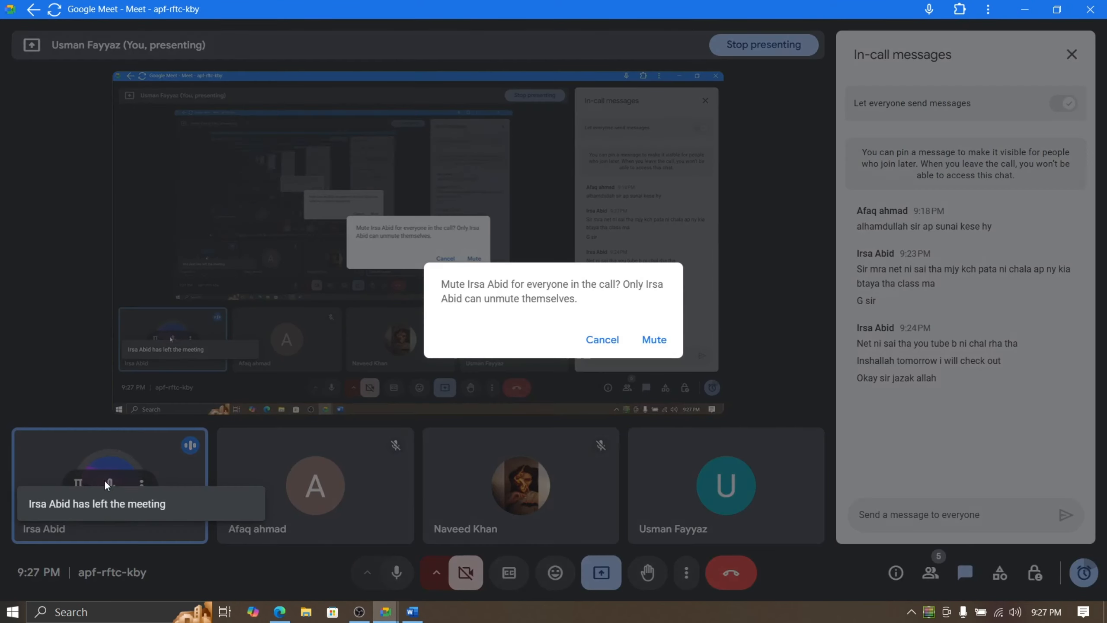
pyautogui.click(654, 339)
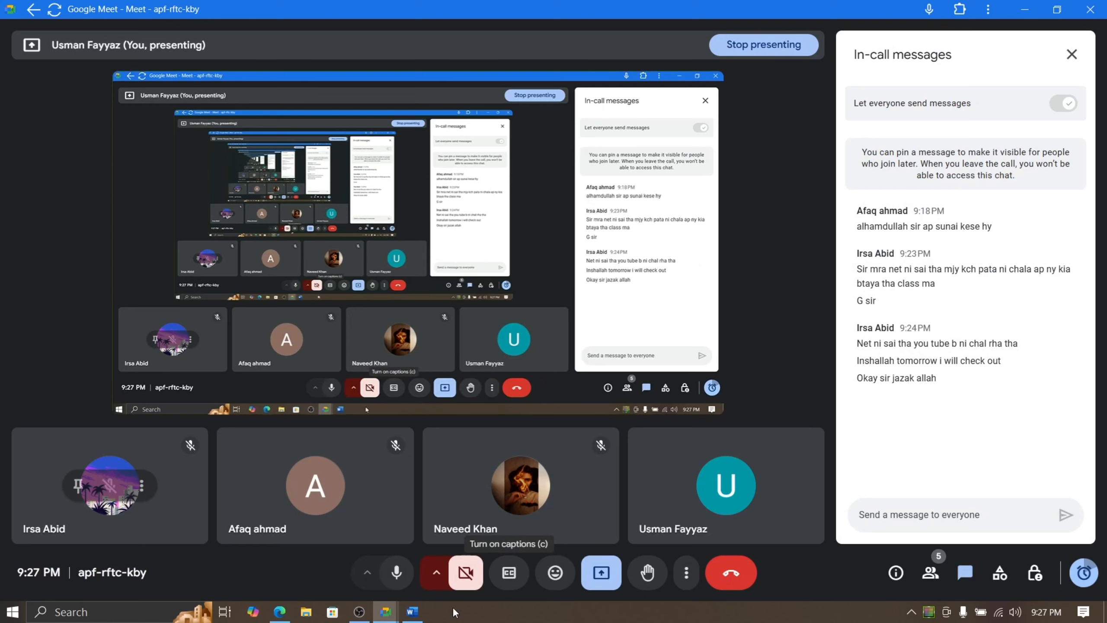
pyautogui.click(1024, 10)
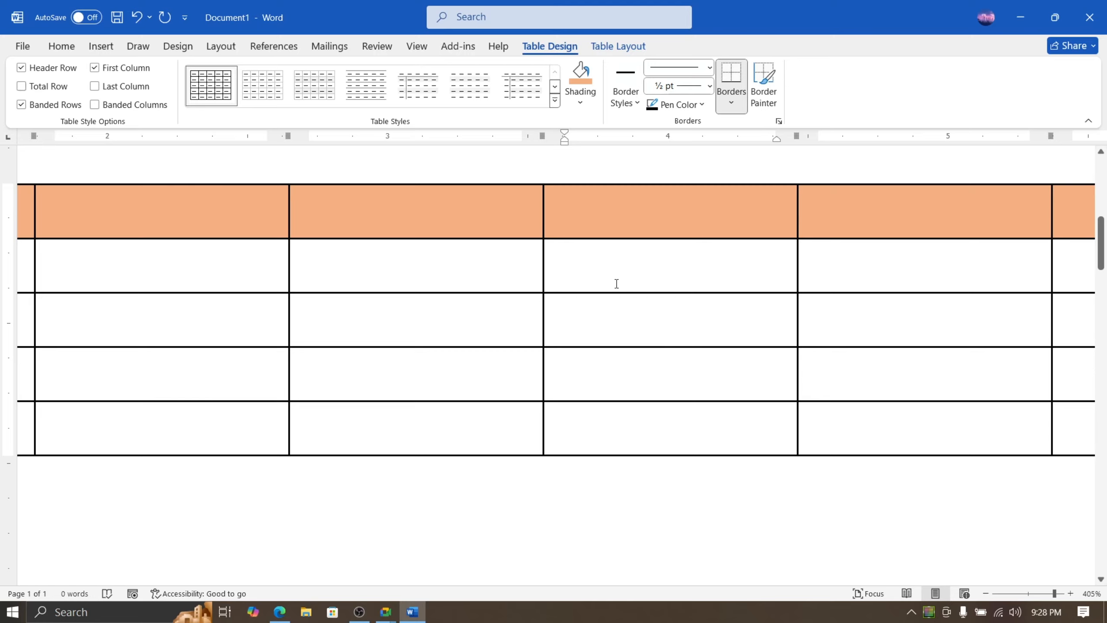
pyautogui.click(576, 102)
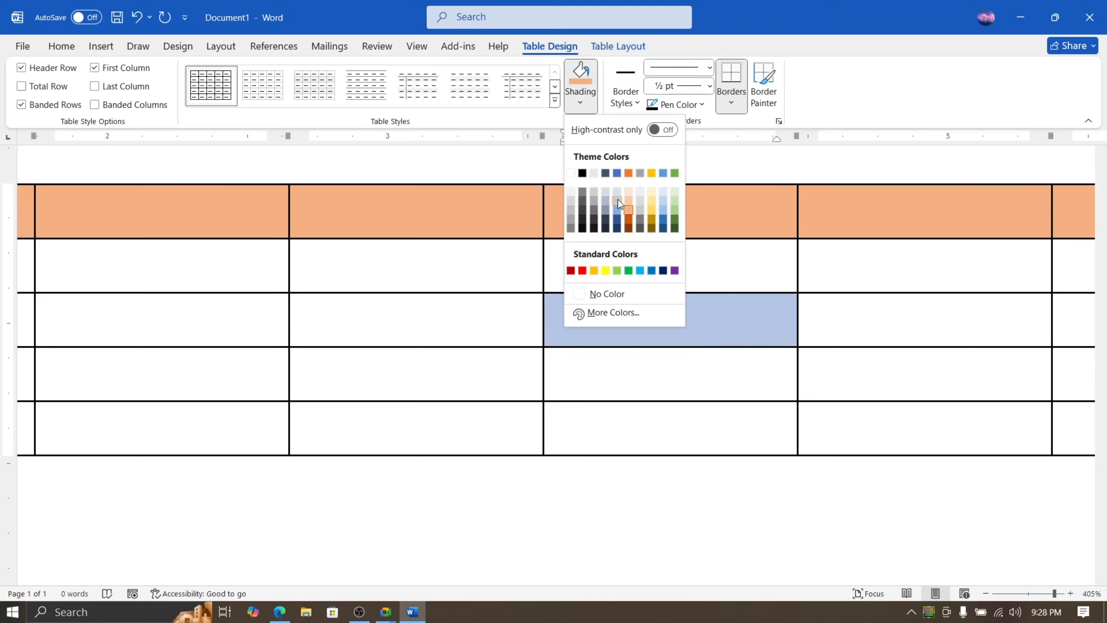
pyautogui.press('Escape')
pyautogui.keyDown('ctrl'); pyautogui.scroll(-10, 546, 304); pyautogui.keyUp('ctrl')
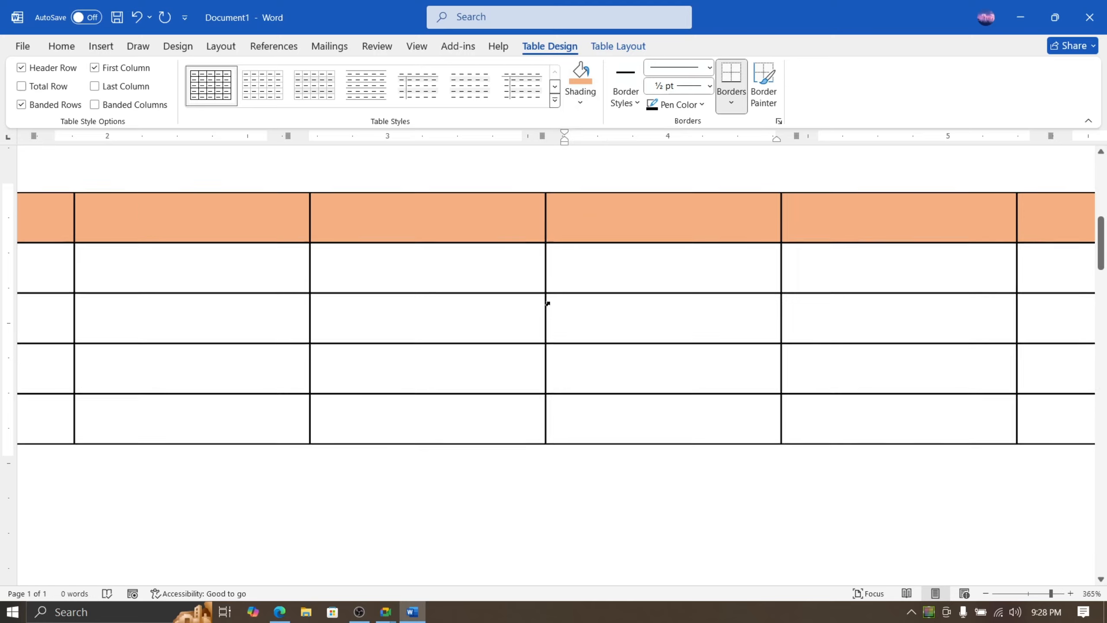
pyautogui.keyDown('ctrl'); pyautogui.scroll(-13, 548, 304); pyautogui.keyUp('ctrl')
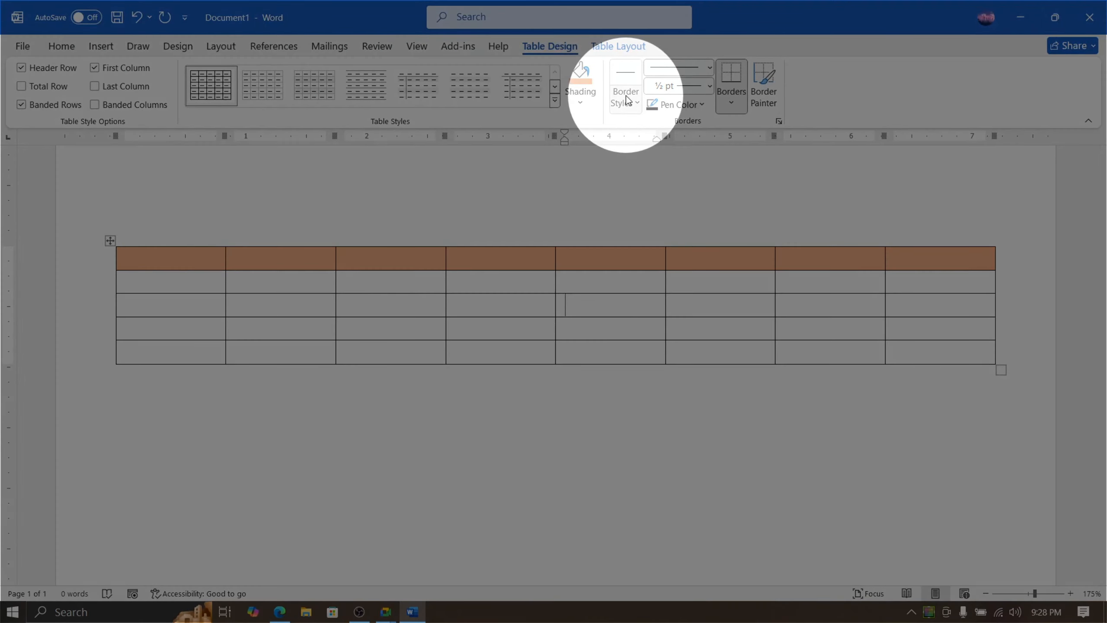
# Choose the blue double solid ½ pt border style and paint it on all four sides of the first row's fifth cell
pyautogui.click(636, 103)
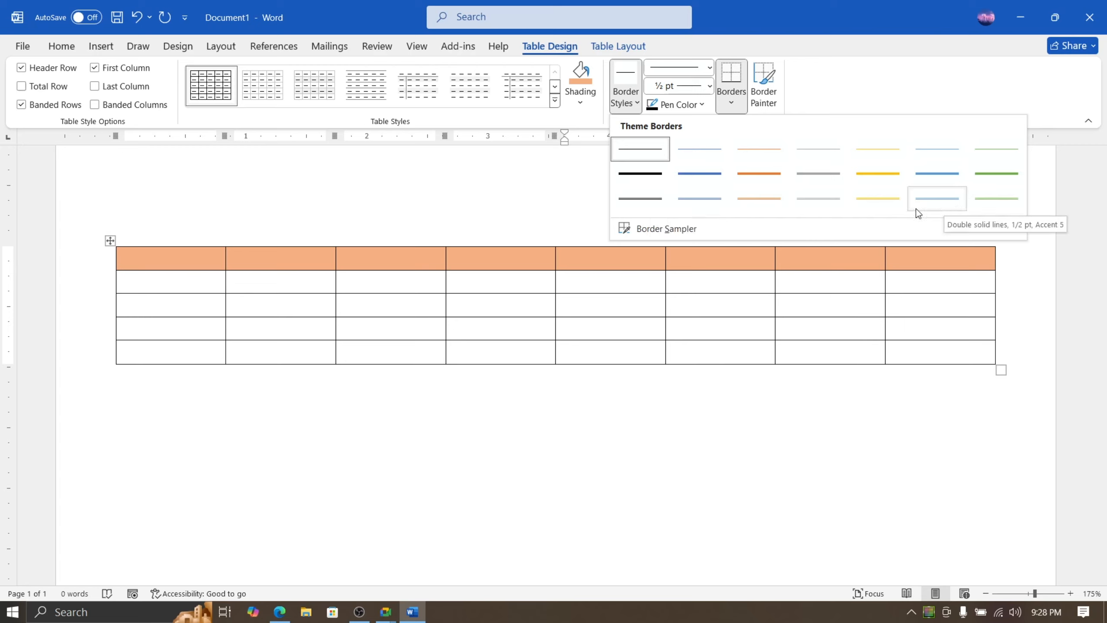
pyautogui.click(716, 201)
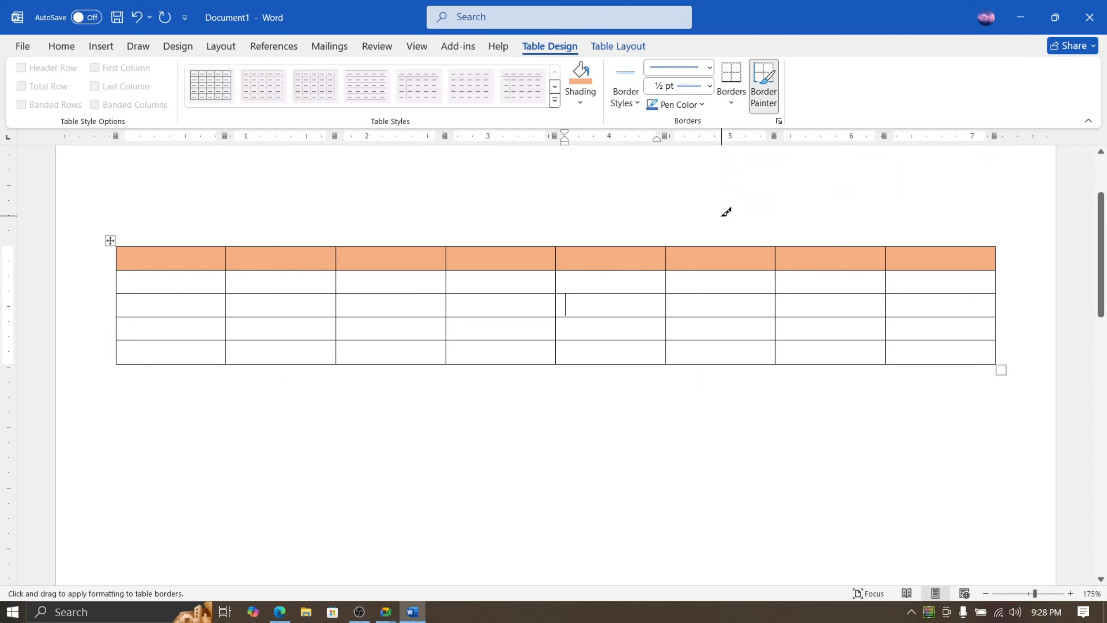
pyautogui.scroll(14, 736, 220)
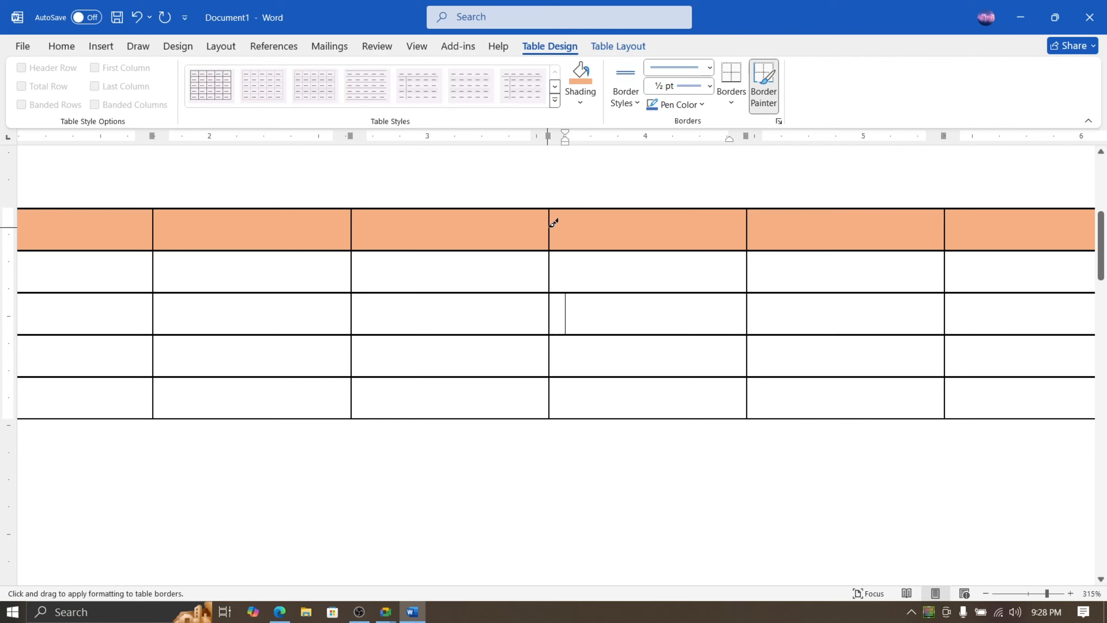
pyautogui.click(750, 215)
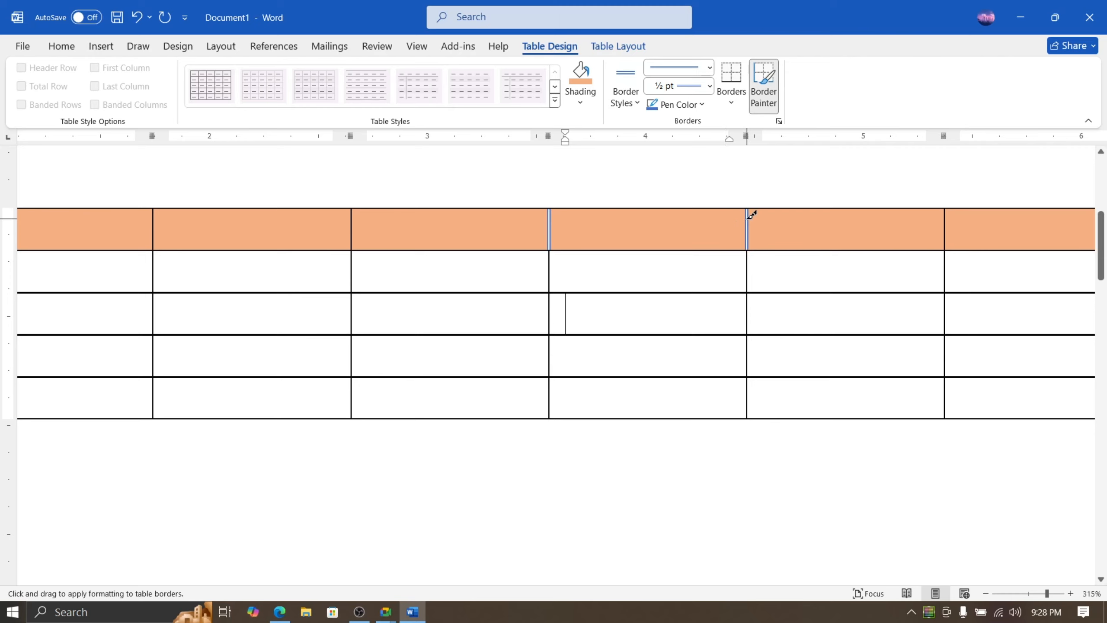
pyautogui.click(639, 250)
pyautogui.click(644, 208)
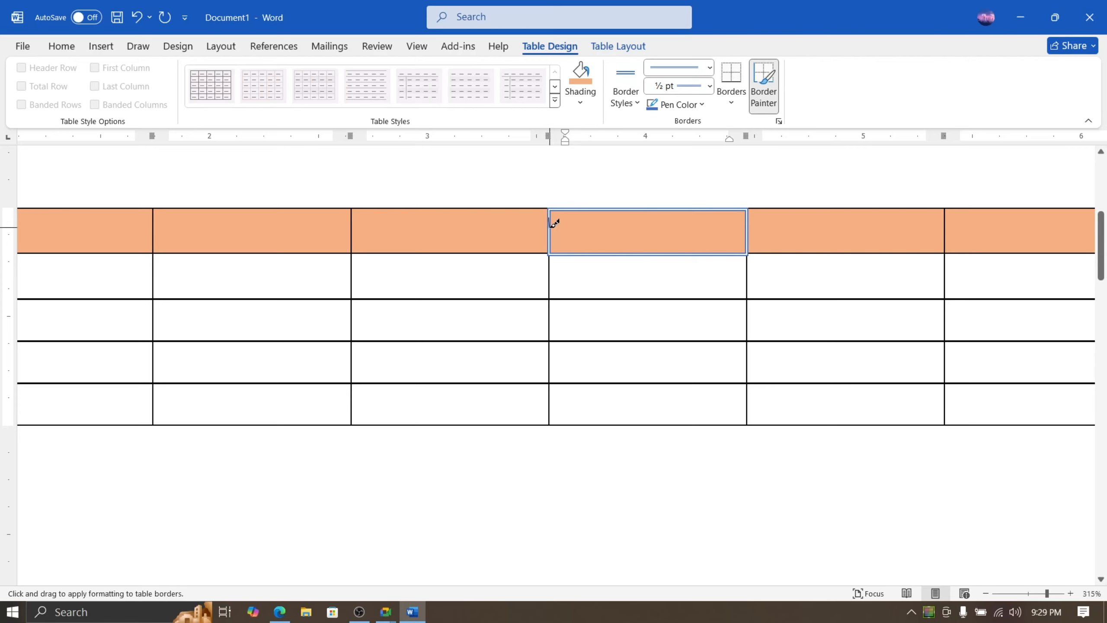
# Paint the blue double border down the full height of the vertical edges of the table's fourth and fifth columns
pyautogui.moveTo(551, 225); pyautogui.dragTo(549, 406)
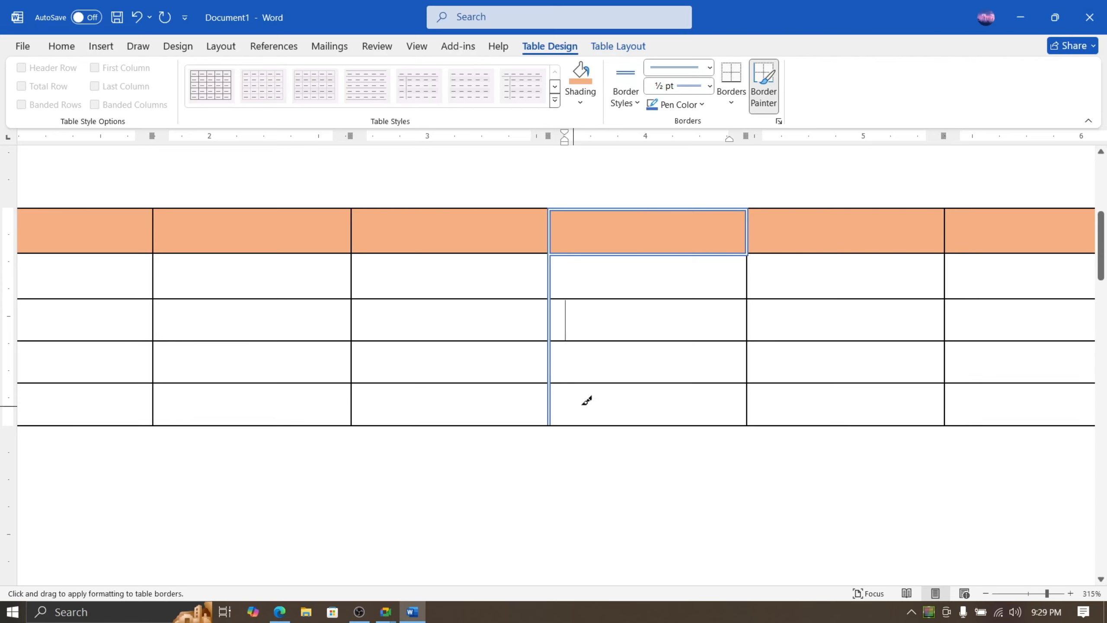
pyautogui.moveTo(749, 225); pyautogui.dragTo(751, 398)
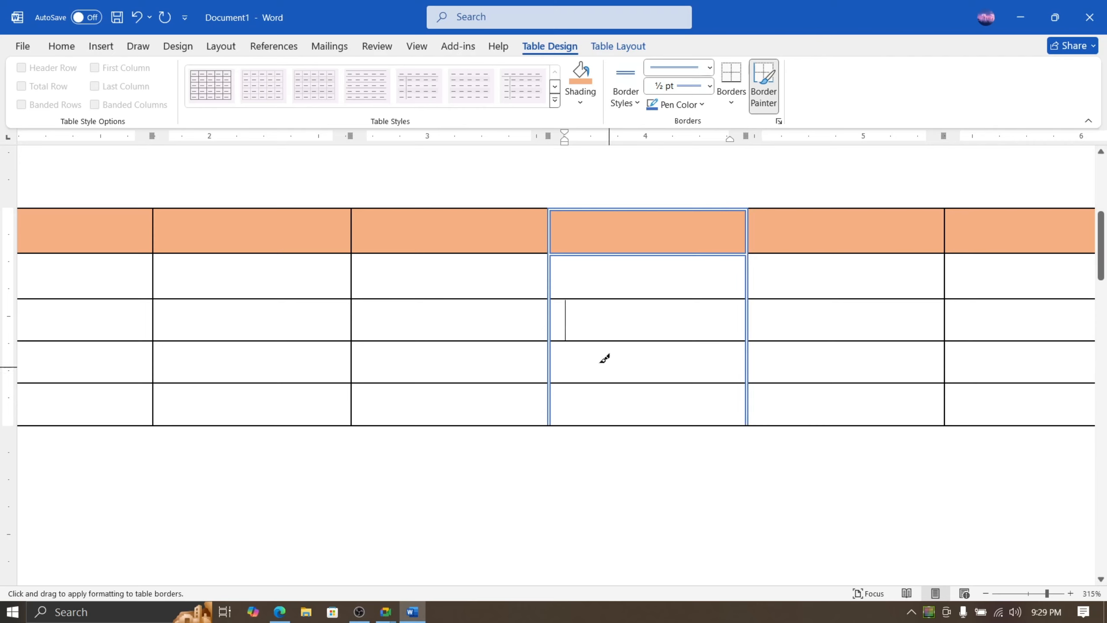
pyautogui.moveTo(356, 213); pyautogui.dragTo(354, 398)
# Paint the blue double border on the horizontal edges of the fourth column's first two cells, under the second row's fifth cell, and along both columns' bottom edge
pyautogui.scroll(1, 353, 371)
pyautogui.click(371, 318)
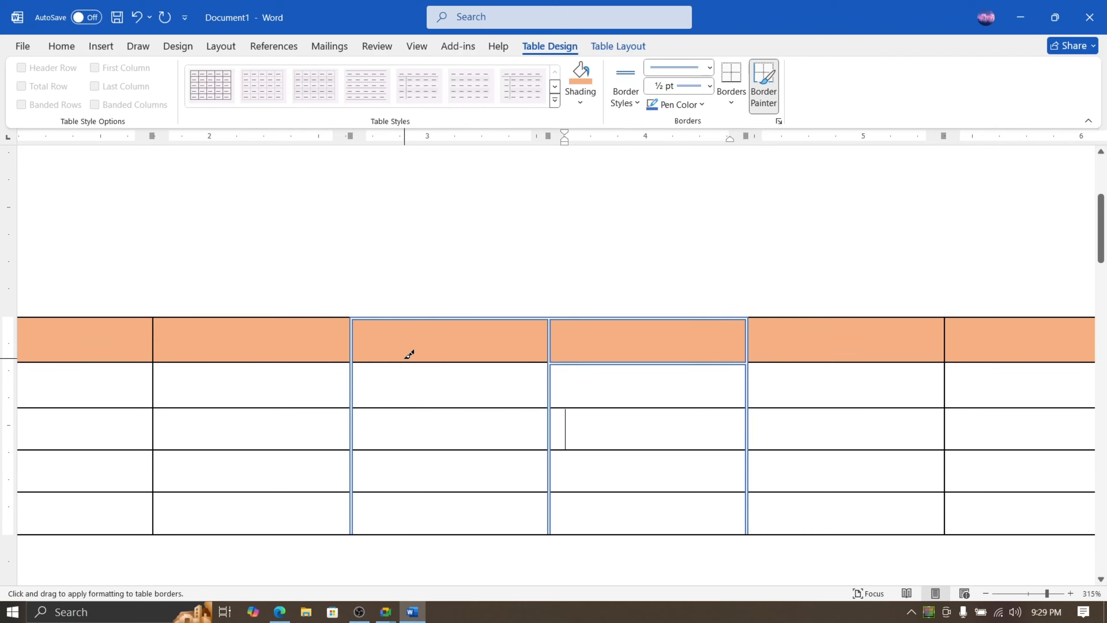
pyautogui.click(468, 360)
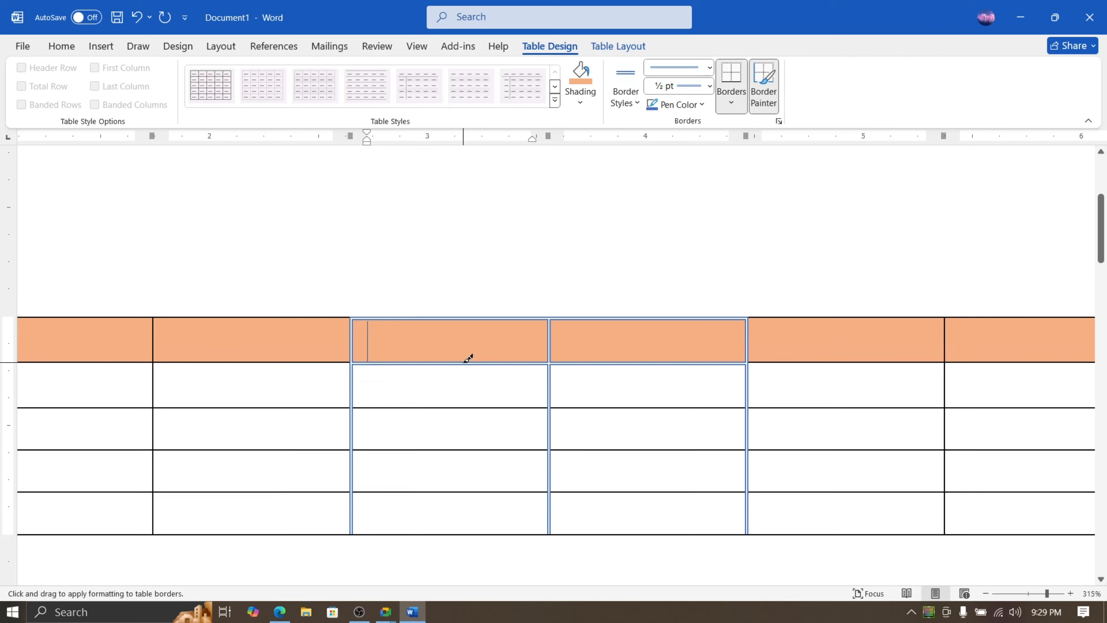
pyautogui.click(464, 407)
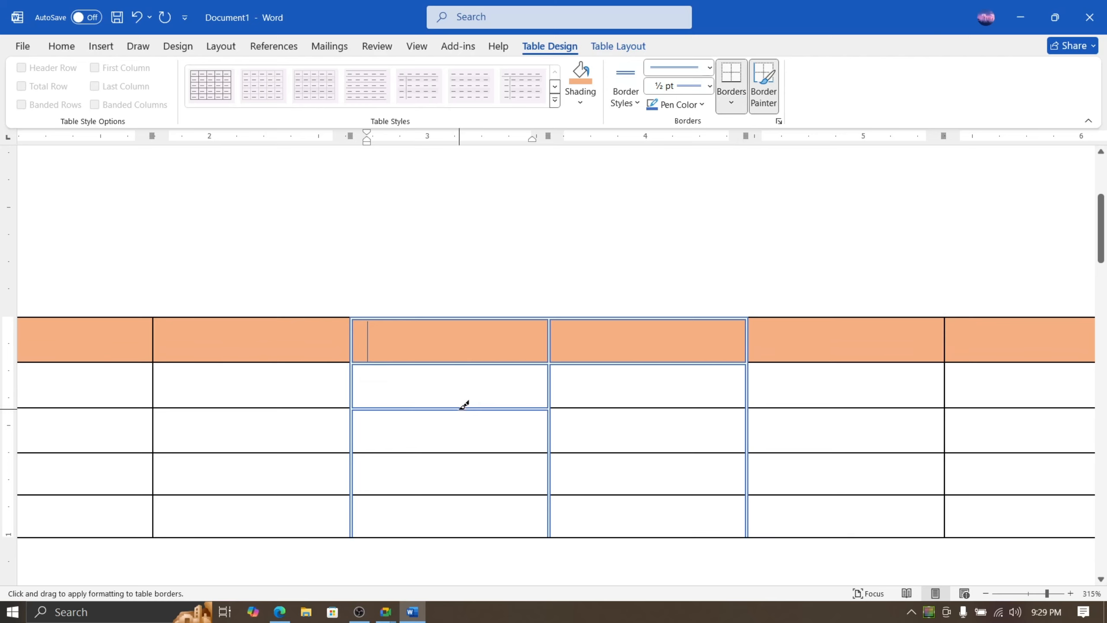
pyautogui.click(619, 407)
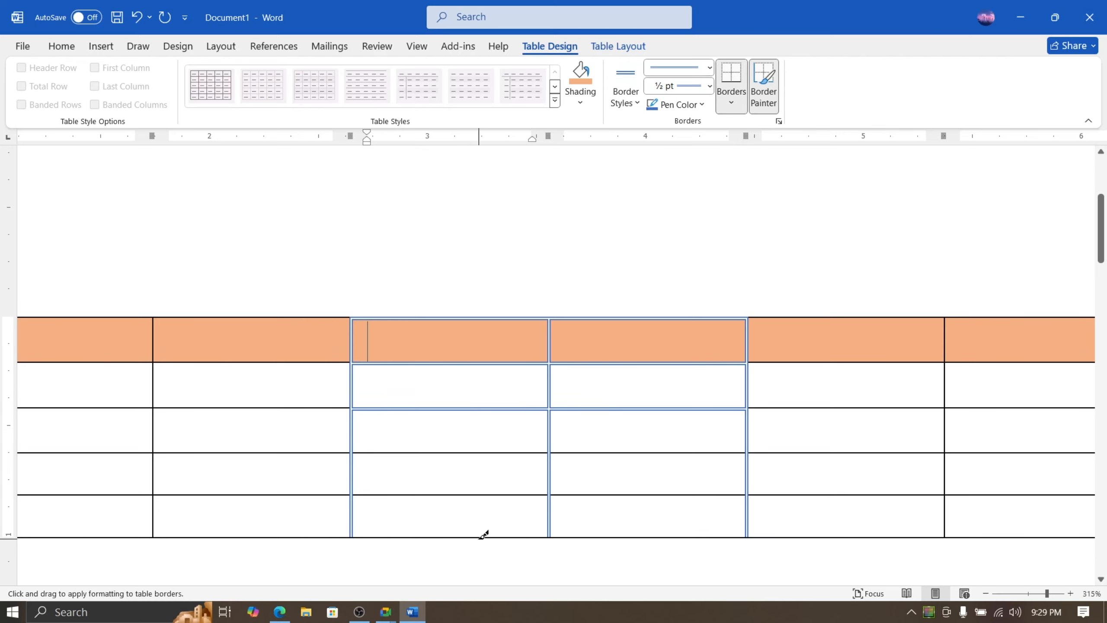
pyautogui.moveTo(481, 536)
pyautogui.mouseDown()
pyautogui.moveTo(604, 543)
pyautogui.moveTo(524, 545)
pyautogui.moveTo(472, 529)
pyautogui.mouseUp()
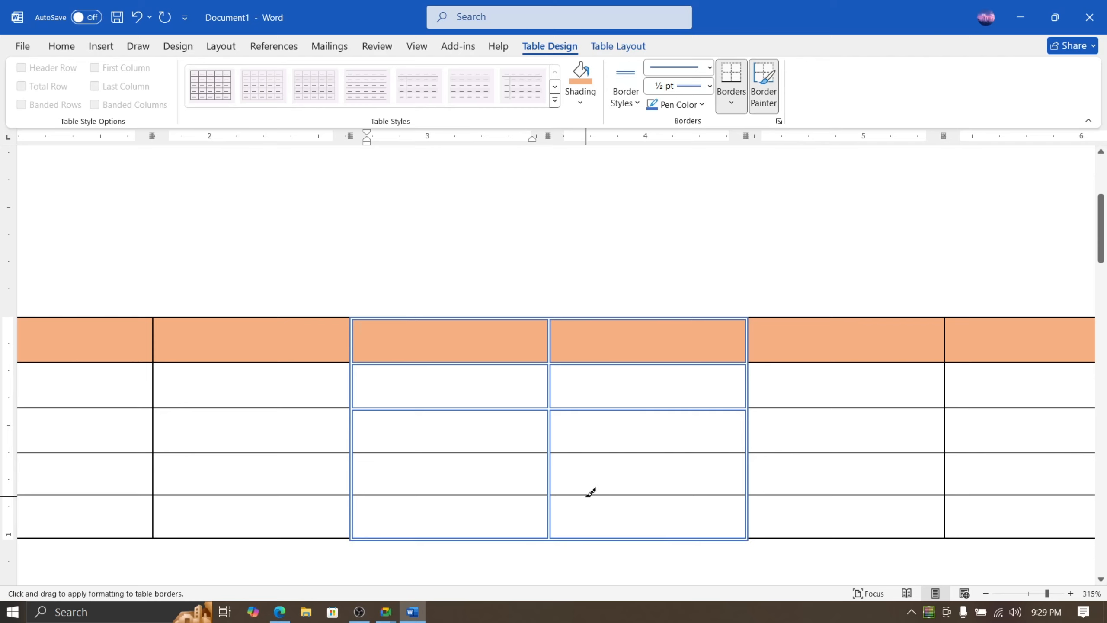
# Choose the blue triple thin-thick-thin line style at 3 pt for new table borders
pyautogui.click(623, 107)
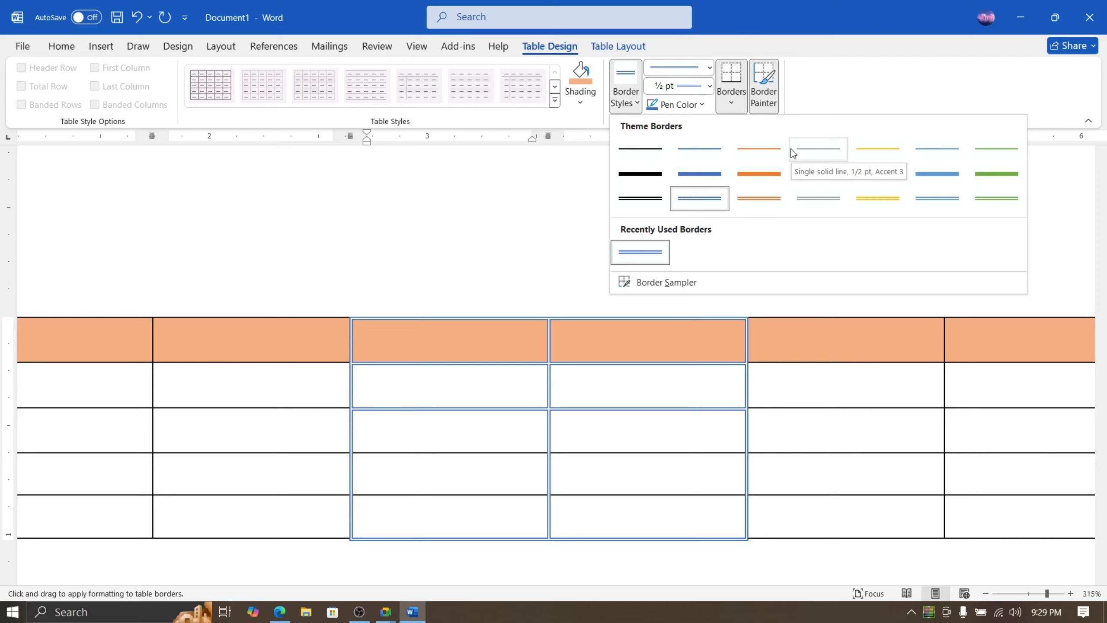
pyautogui.click(824, 100)
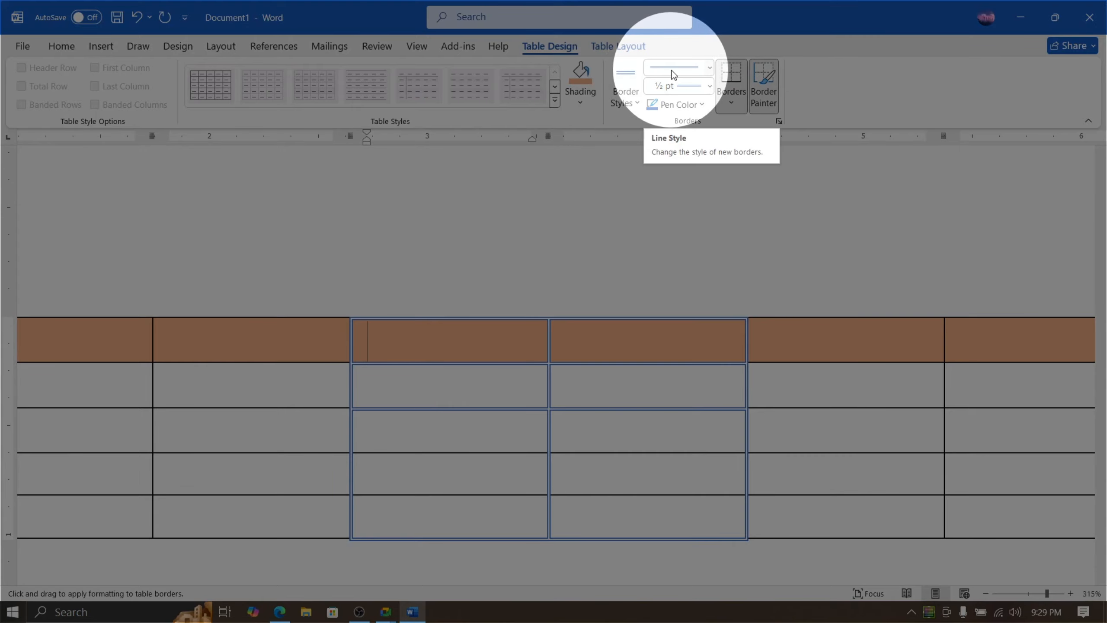
pyautogui.click(710, 68)
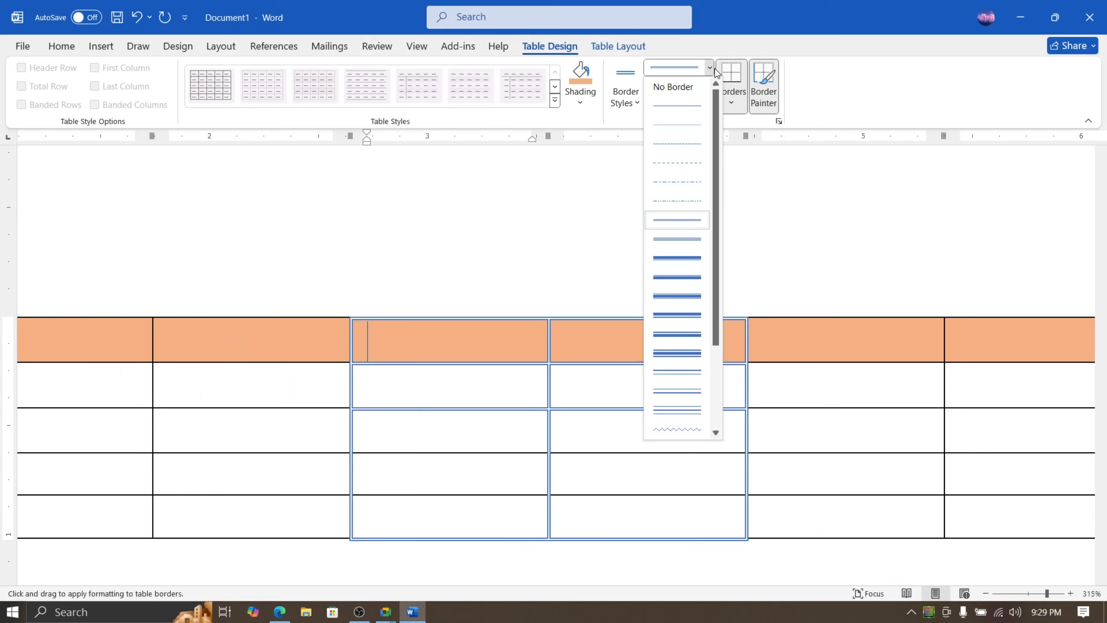
pyautogui.scroll(-2, 682, 157)
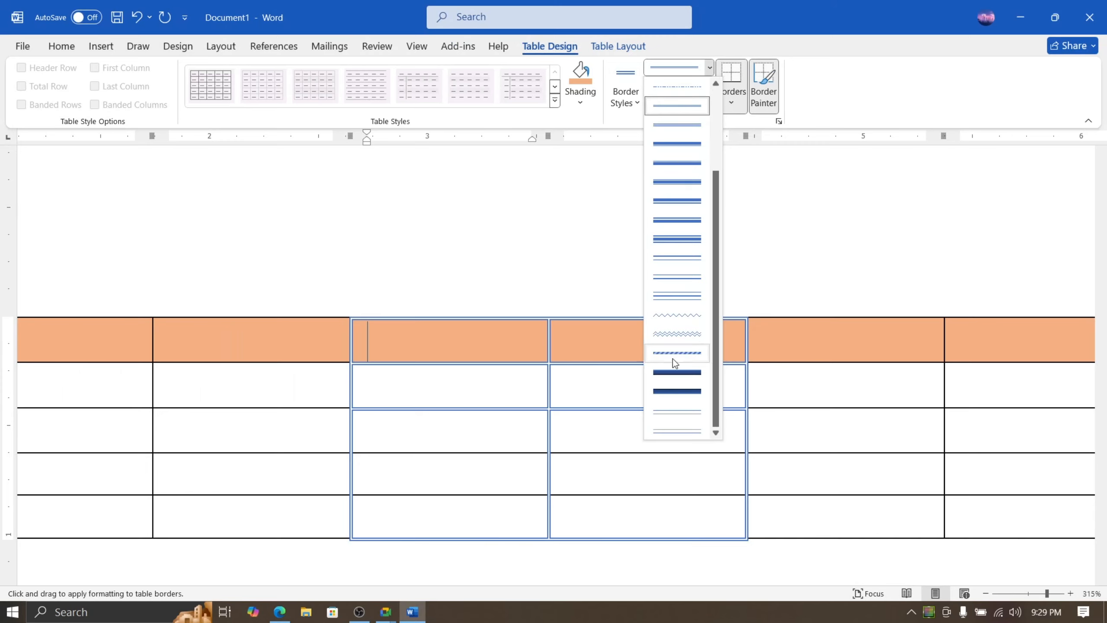
pyautogui.scroll(2, 669, 405)
pyautogui.scroll(-2, 672, 366)
pyautogui.click(672, 245)
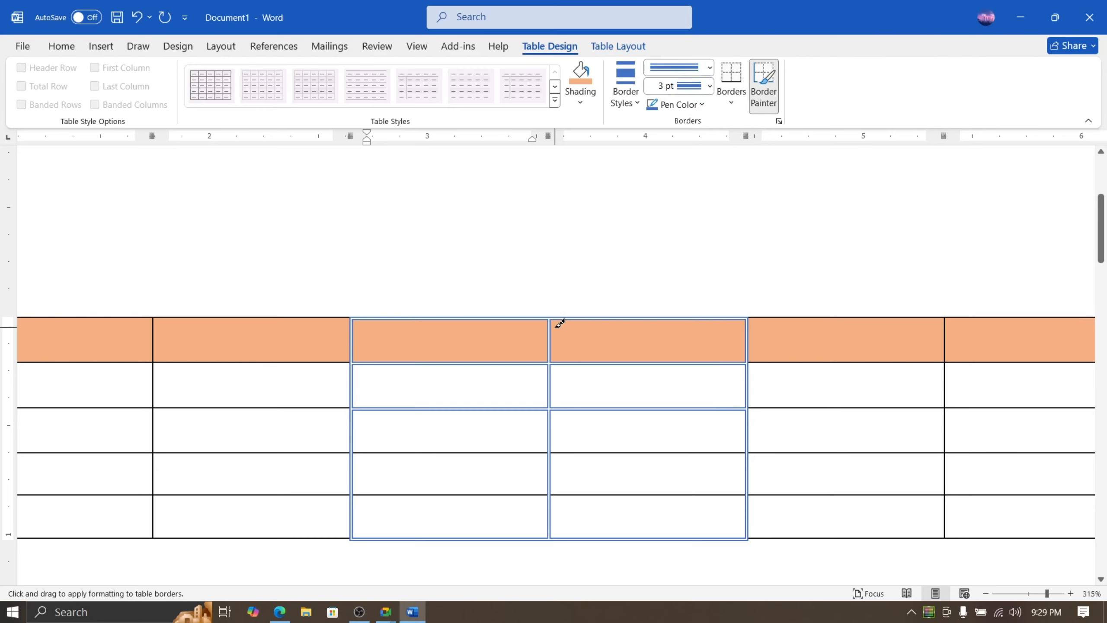
# Paint the 3 pt blue triple border down the full height of the three vertical edges of the fourth and fifth columns
pyautogui.moveTo(552, 321); pyautogui.dragTo(548, 535)
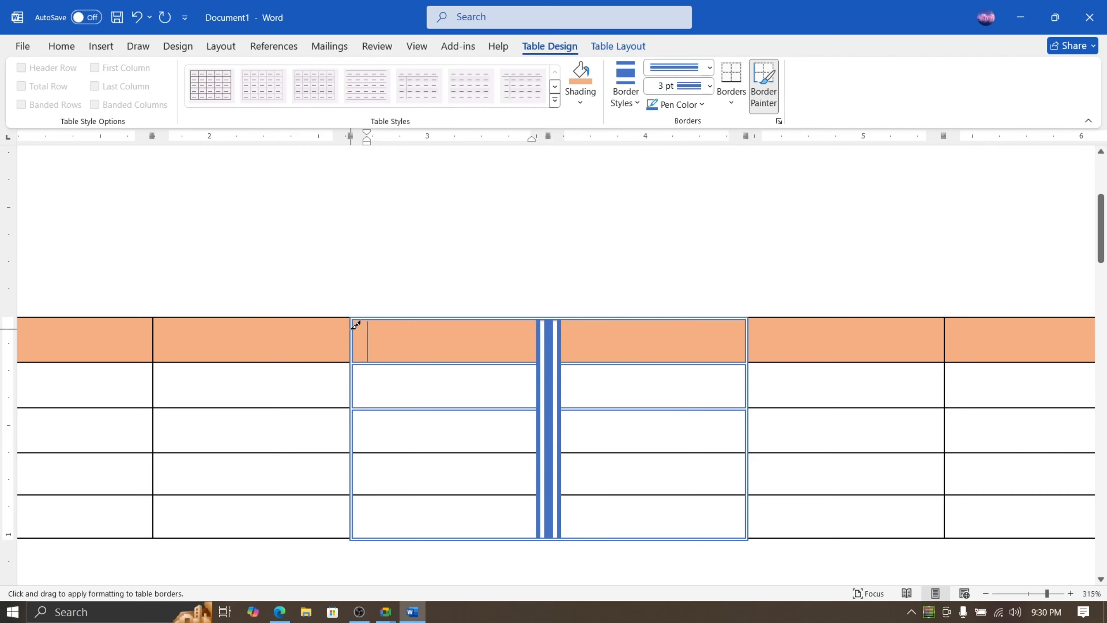
pyautogui.moveTo(352, 319); pyautogui.dragTo(346, 545)
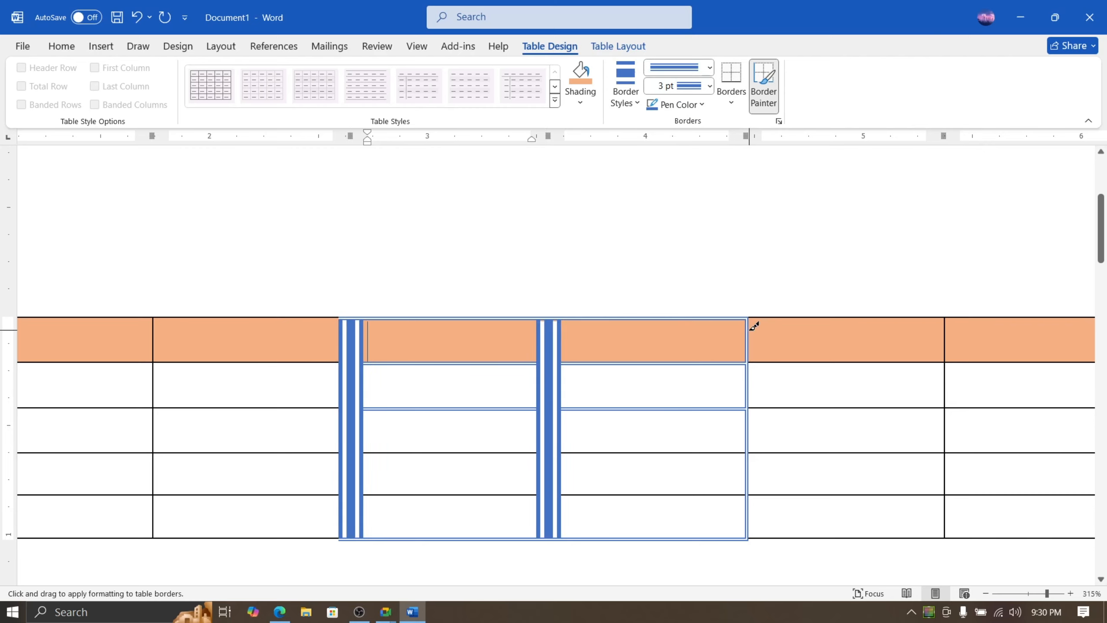
pyautogui.moveTo(747, 325); pyautogui.dragTo(752, 504)
pyautogui.moveTo(750, 330); pyautogui.dragTo(750, 534)
pyautogui.scroll(-9, 684, 383)
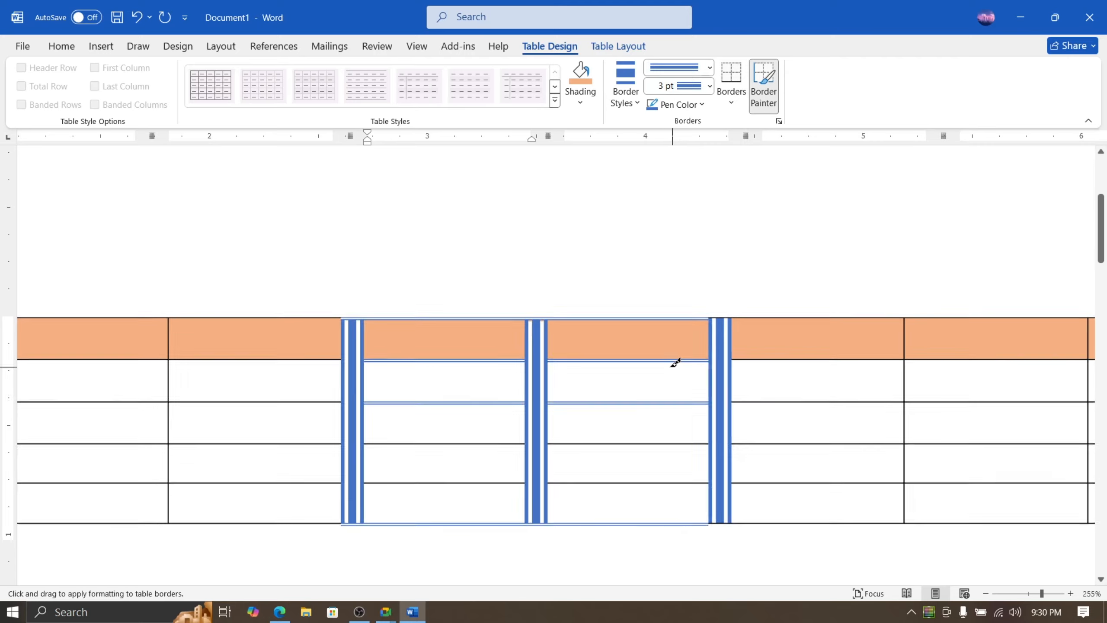
pyautogui.scroll(4, 494, 390)
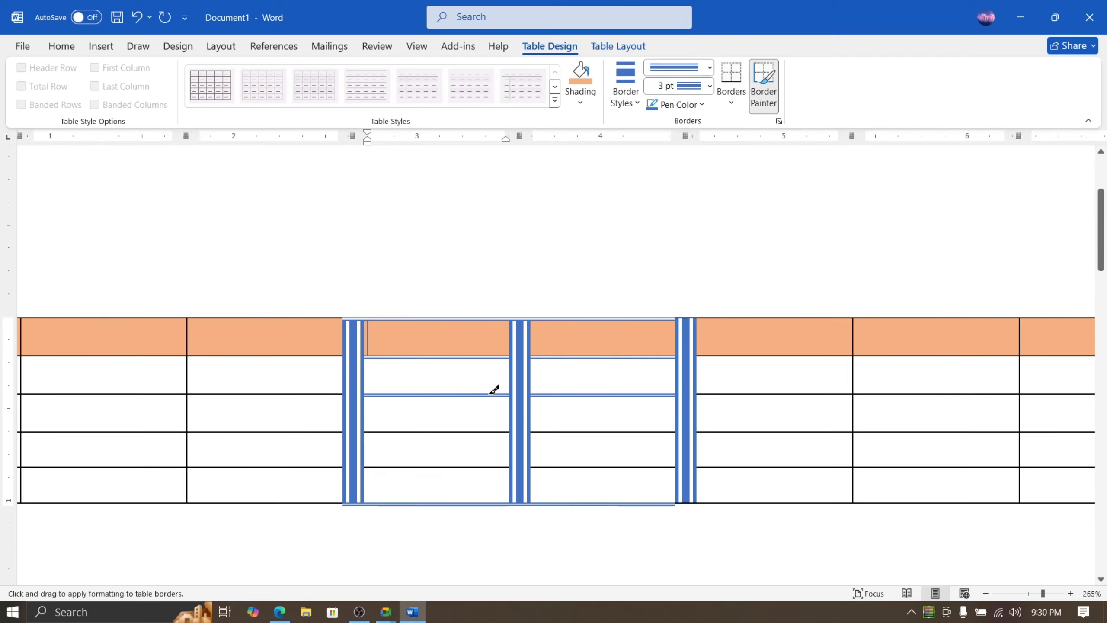
pyautogui.scroll(-16, 495, 390)
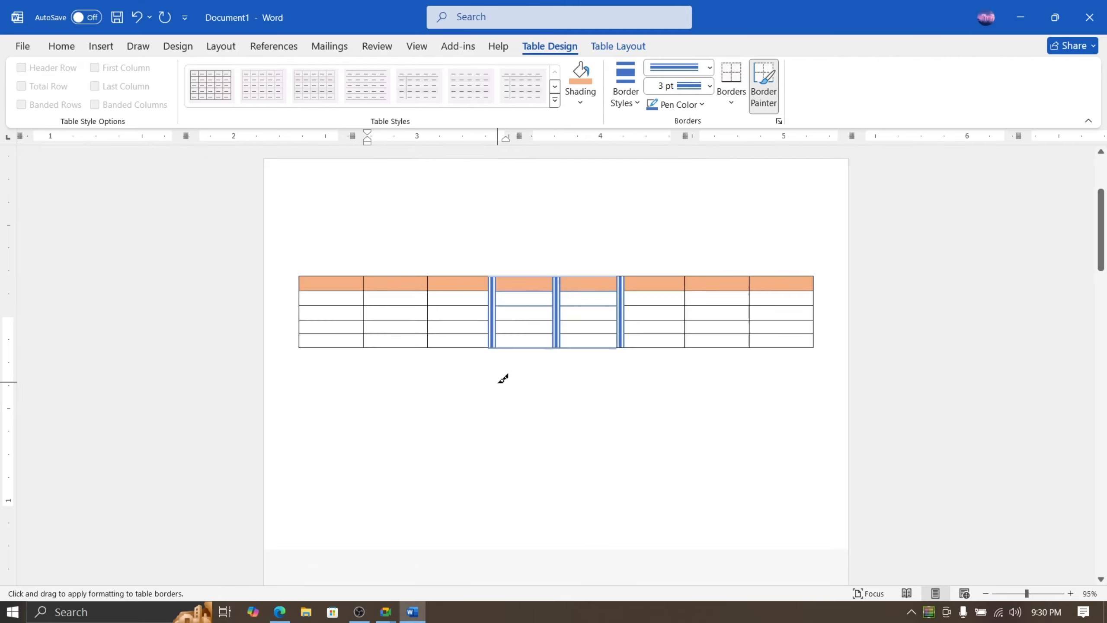
pyautogui.scroll(8, 501, 379)
pyautogui.scroll(5, 766, 299)
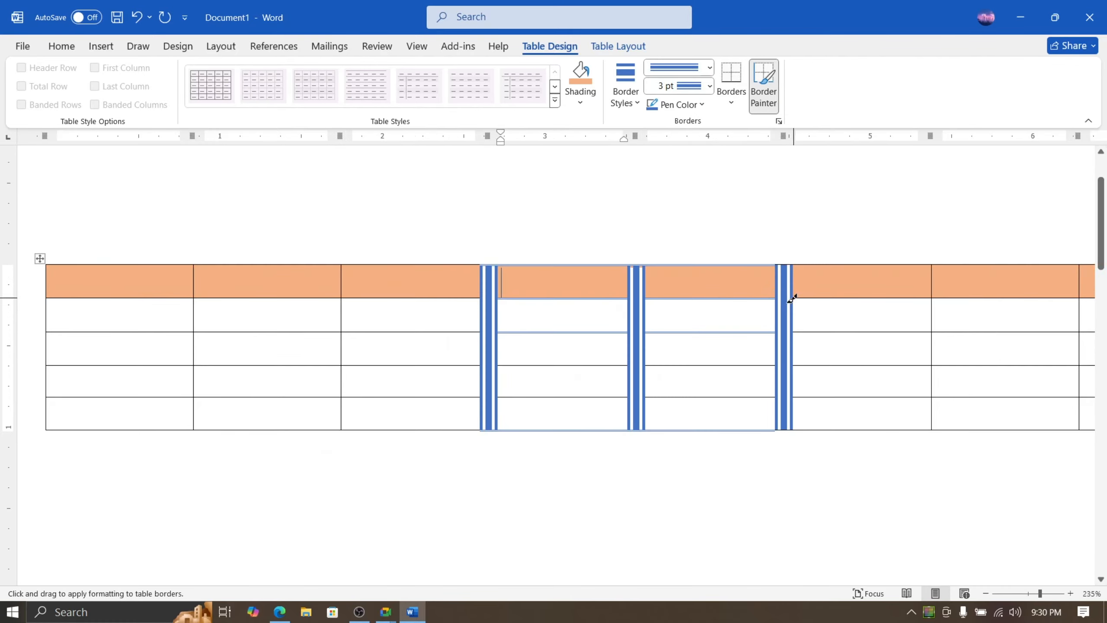
pyautogui.scroll(6, 863, 279)
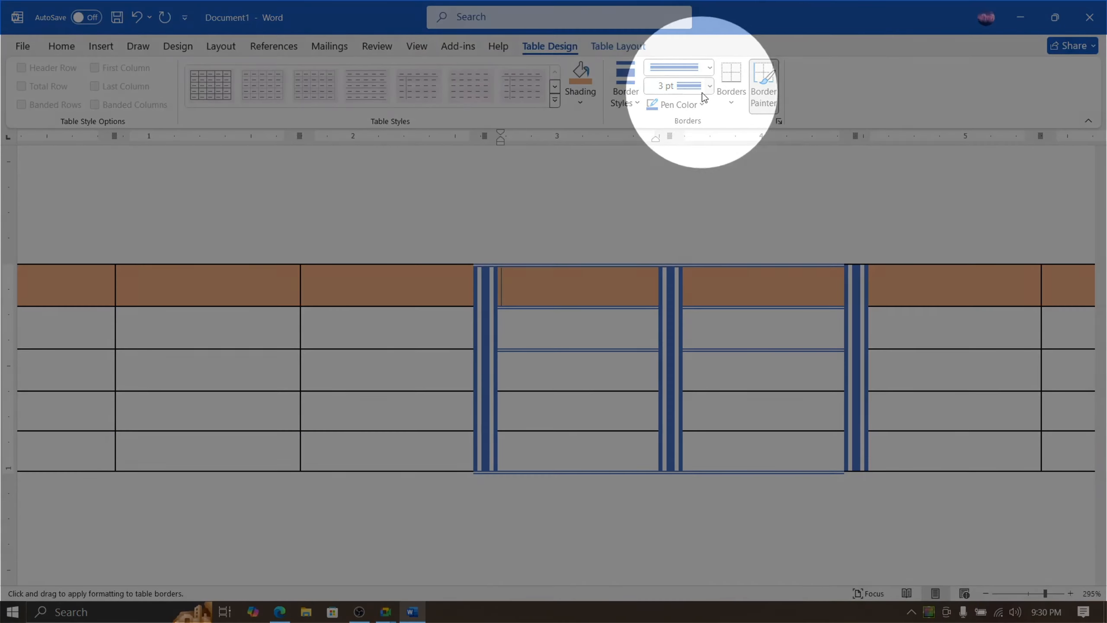
# Set the line weight to 1 ½ pt and repaint the three vertical edges of the fourth and fifth columns
pyautogui.click(711, 71)
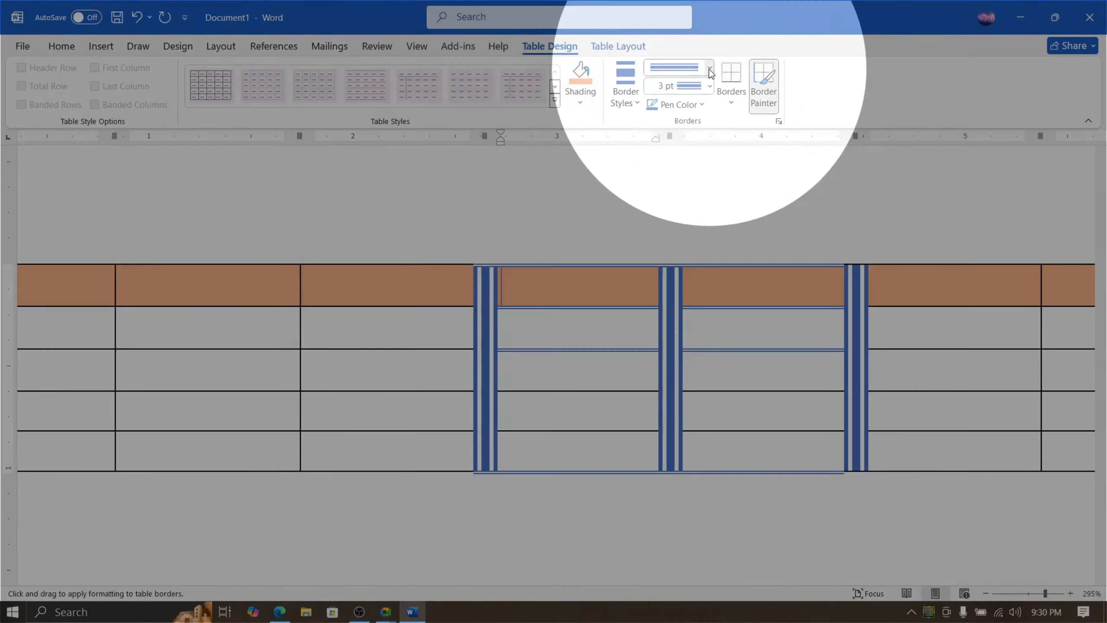
pyautogui.click(711, 73)
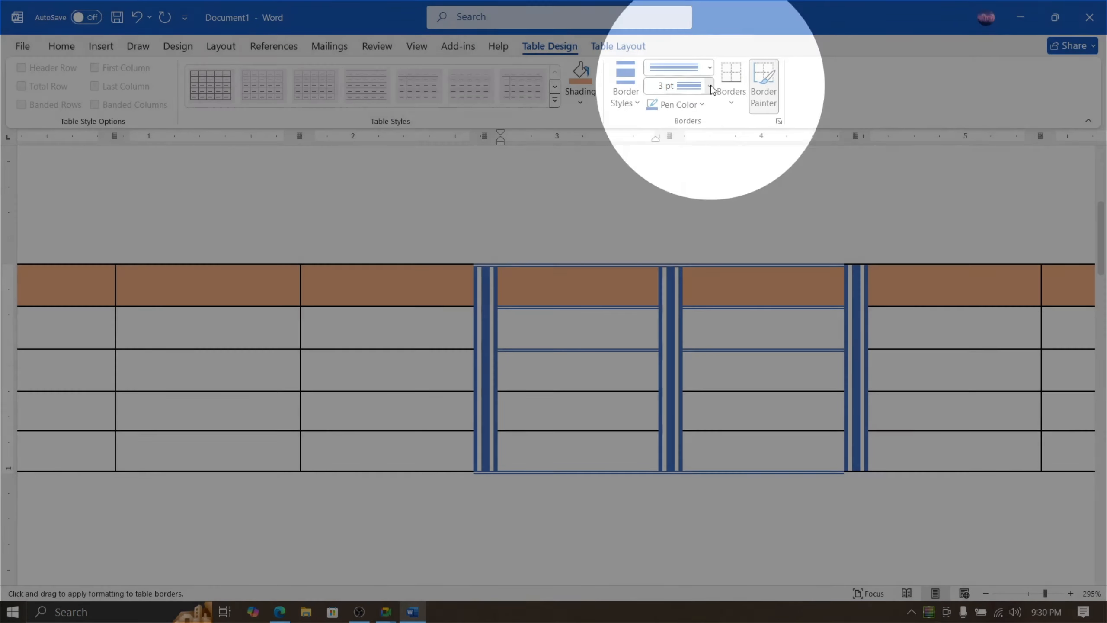
pyautogui.click(710, 89)
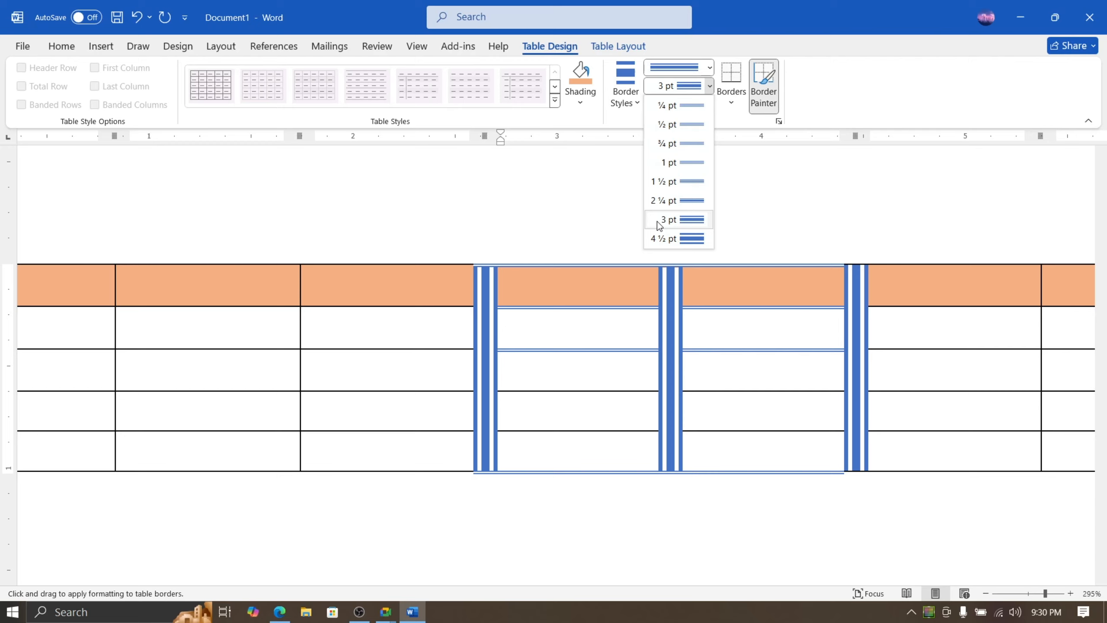
pyautogui.click(687, 183)
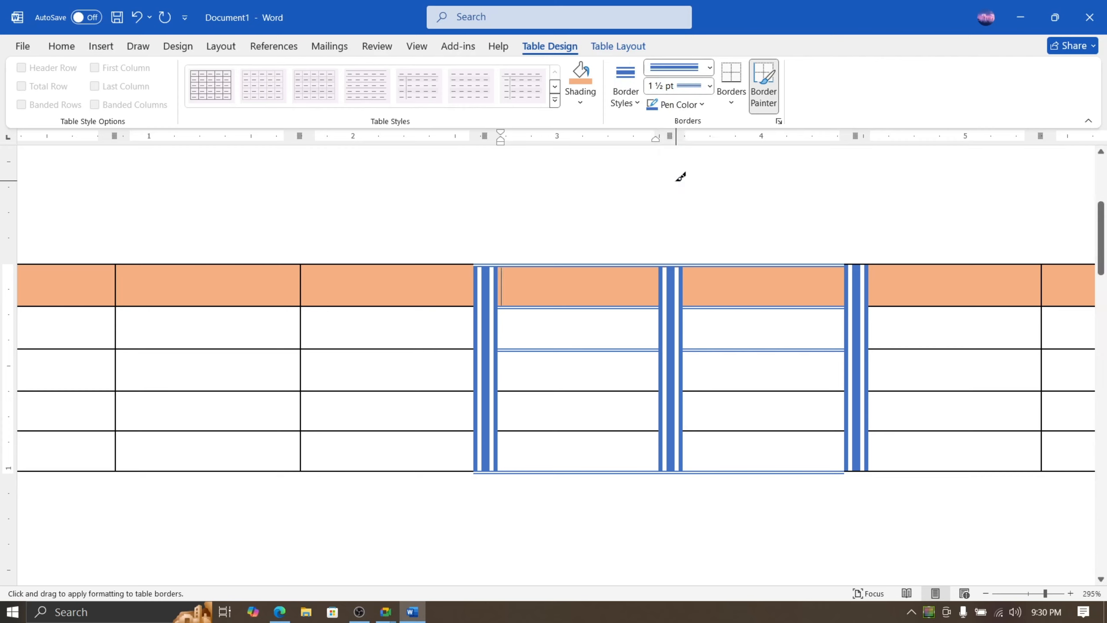
pyautogui.moveTo(670, 272)
pyautogui.mouseDown()
pyautogui.moveTo(663, 445)
pyautogui.moveTo(672, 462)
pyautogui.mouseUp()
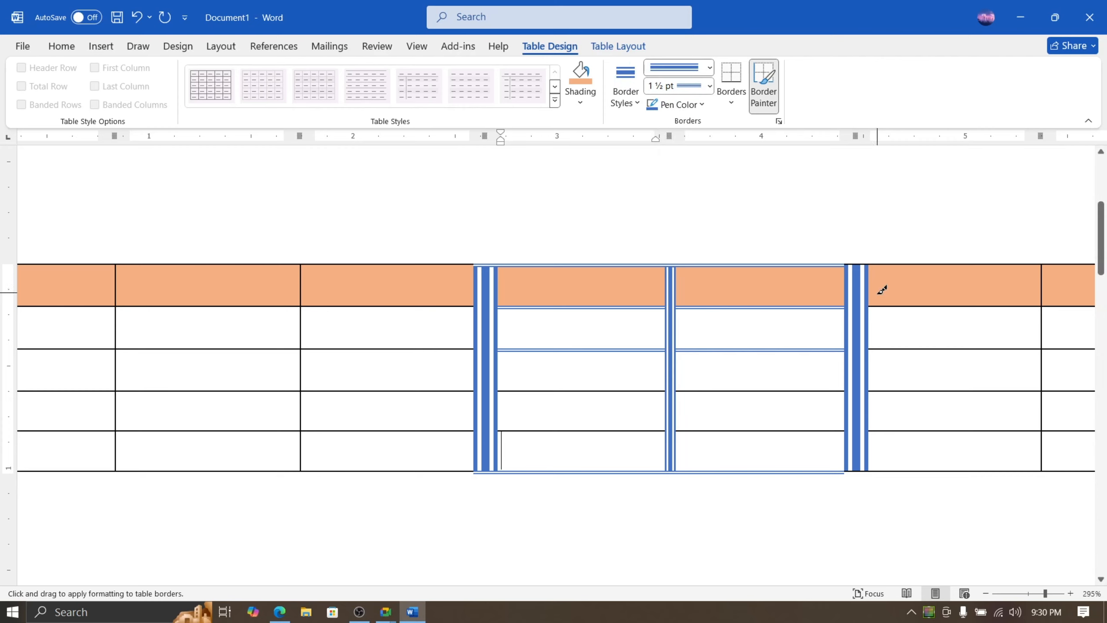
pyautogui.moveTo(861, 273); pyautogui.dragTo(850, 467)
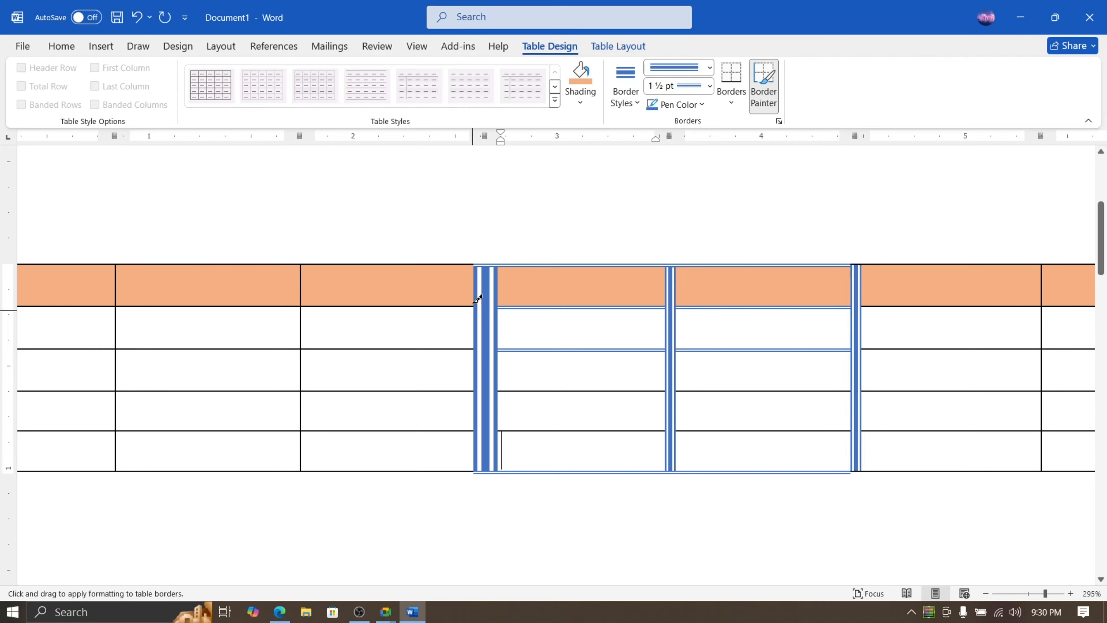
pyautogui.moveTo(493, 267); pyautogui.dragTo(491, 458)
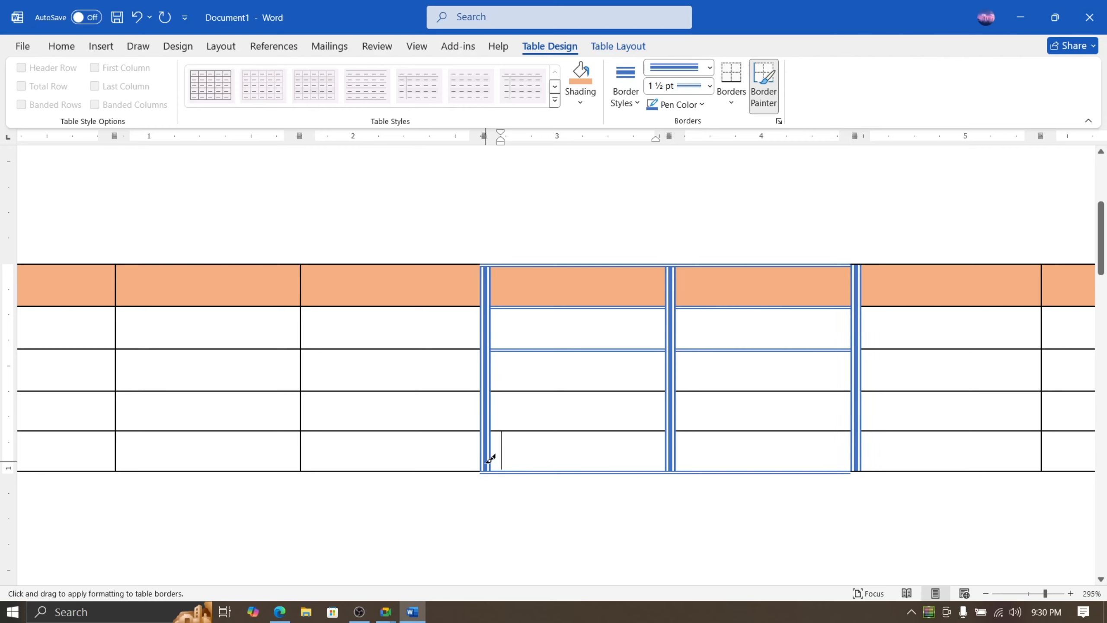
# Set the pen color to dark red and repaint the three vertical edges of the fourth and fifth columns
pyautogui.click(710, 88)
pyautogui.click(710, 87)
pyautogui.click(710, 67)
pyautogui.click(711, 68)
pyautogui.click(687, 109)
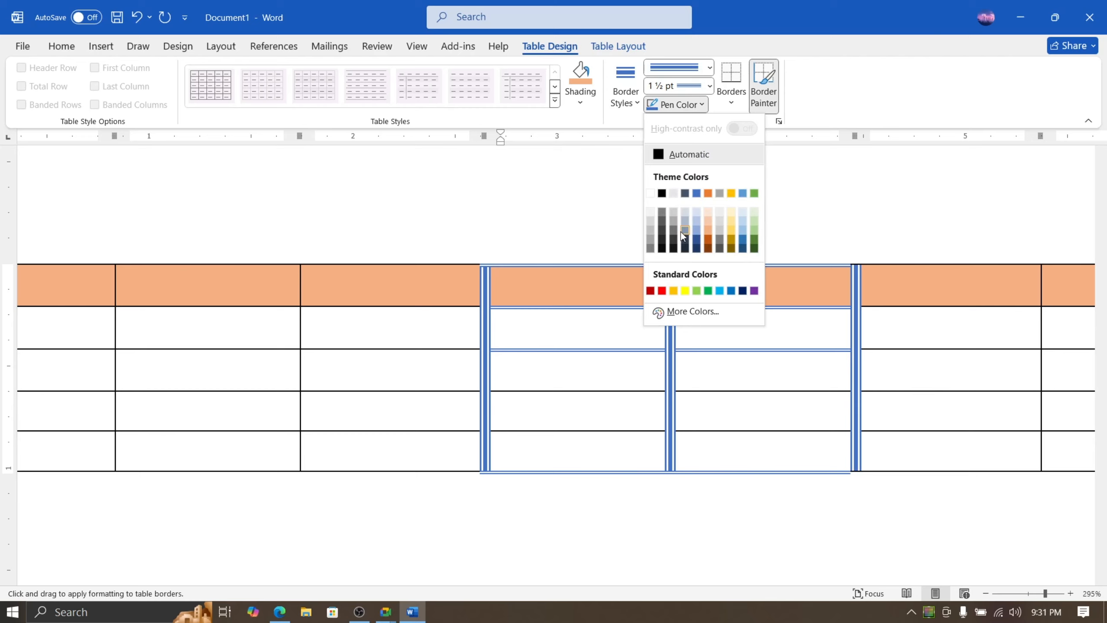
pyautogui.click(662, 291)
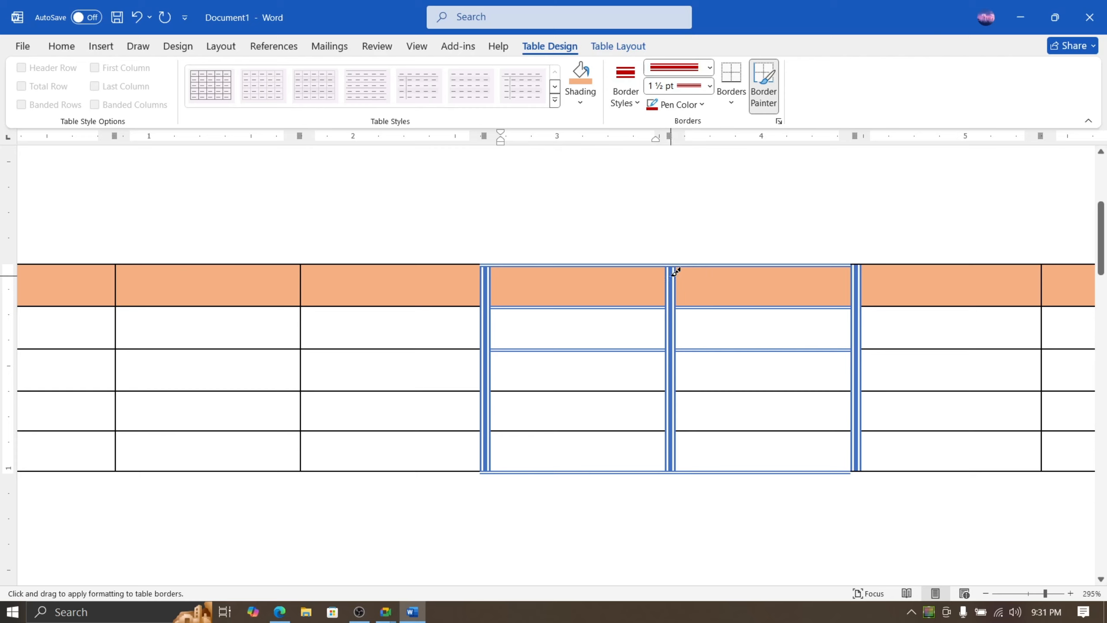
pyautogui.moveTo(675, 271); pyautogui.dragTo(681, 450)
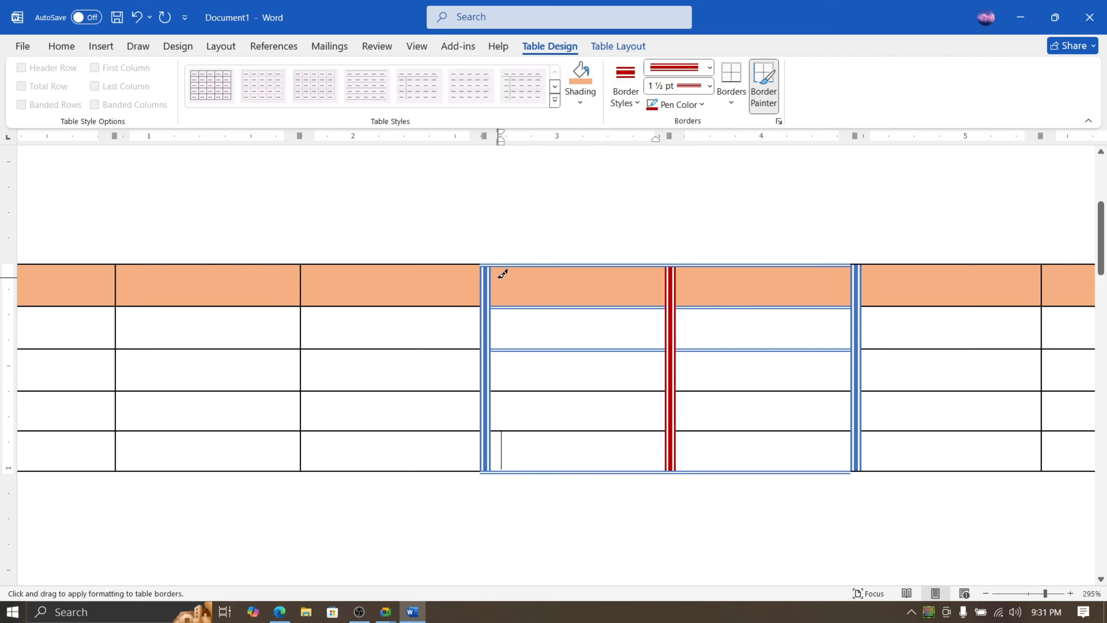
pyautogui.moveTo(486, 273); pyautogui.dragTo(483, 460)
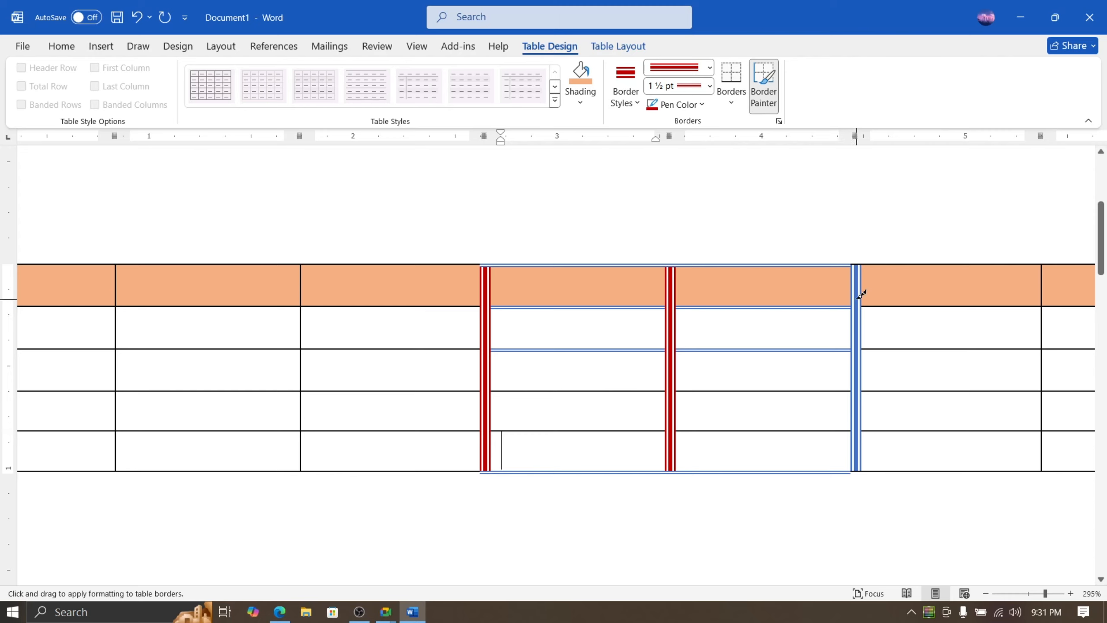
pyautogui.moveTo(861, 272); pyautogui.dragTo(871, 449)
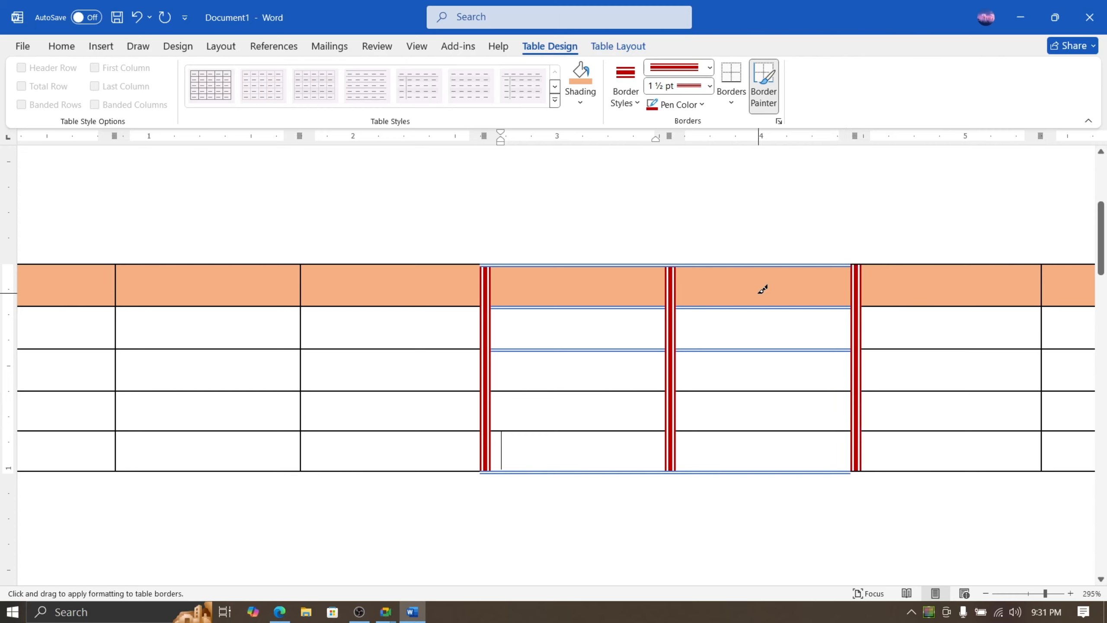
# Paint the dark red border on both columns' top and bottom edges and beneath their first two rows, and stop border painting
pyautogui.moveTo(764, 262); pyautogui.dragTo(620, 267)
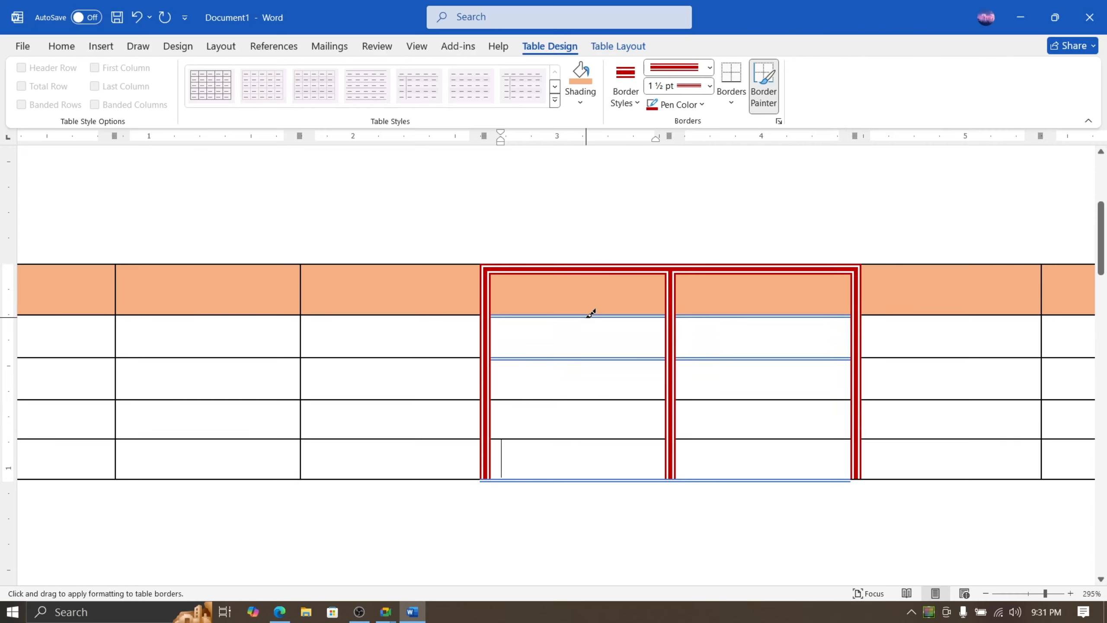
pyautogui.moveTo(591, 313)
pyautogui.mouseDown()
pyautogui.moveTo(732, 318)
pyautogui.moveTo(717, 362)
pyautogui.mouseUp()
pyautogui.moveTo(593, 492); pyautogui.dragTo(740, 487)
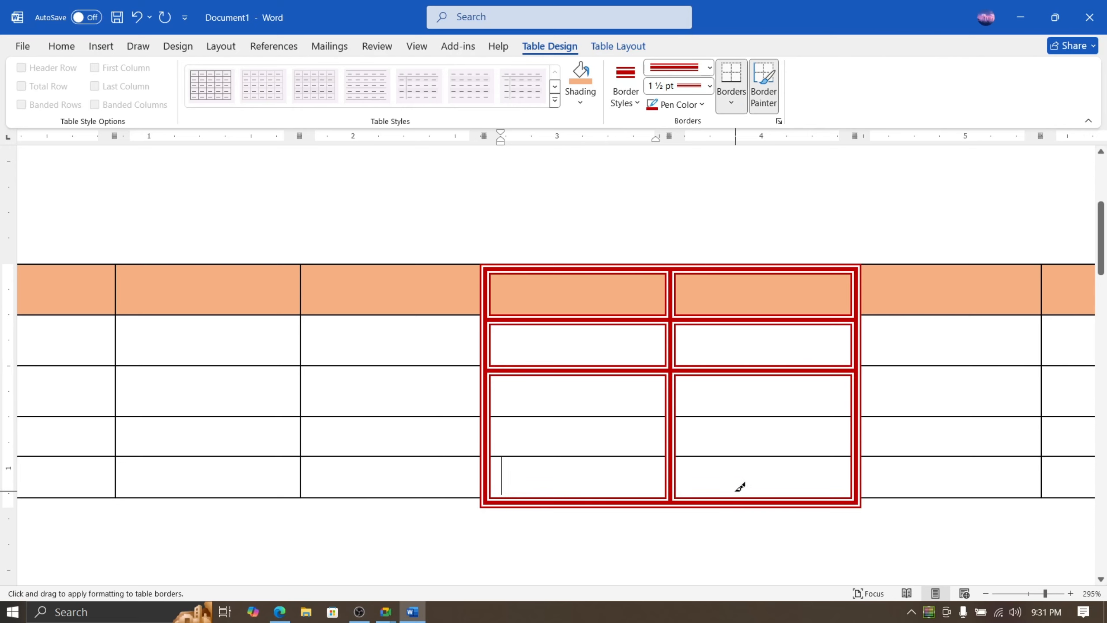
pyautogui.press('Escape')
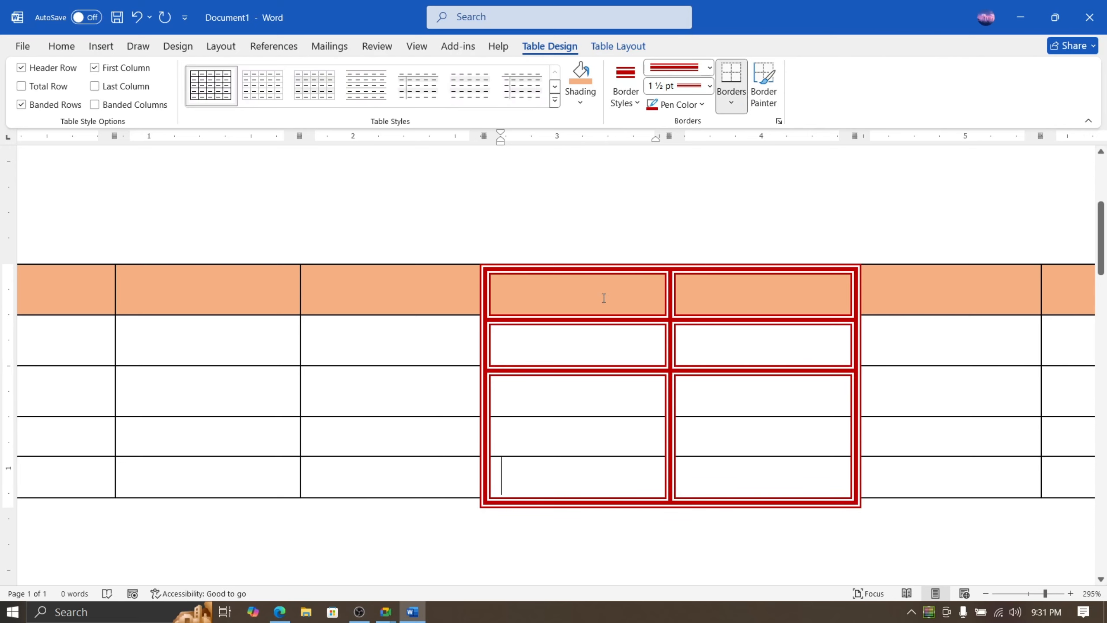
# Enter the headings Column 1 and Column 2 in the first row's fourth and fifth cells
pyautogui.write('Column')
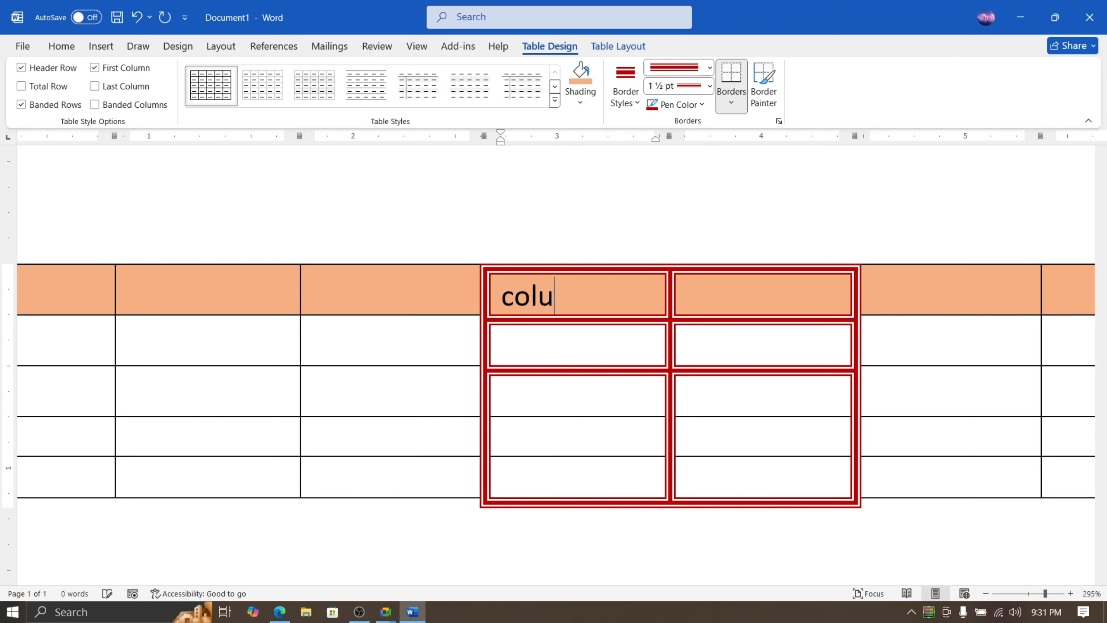
pyautogui.write(' 1')
pyautogui.press('Tab')
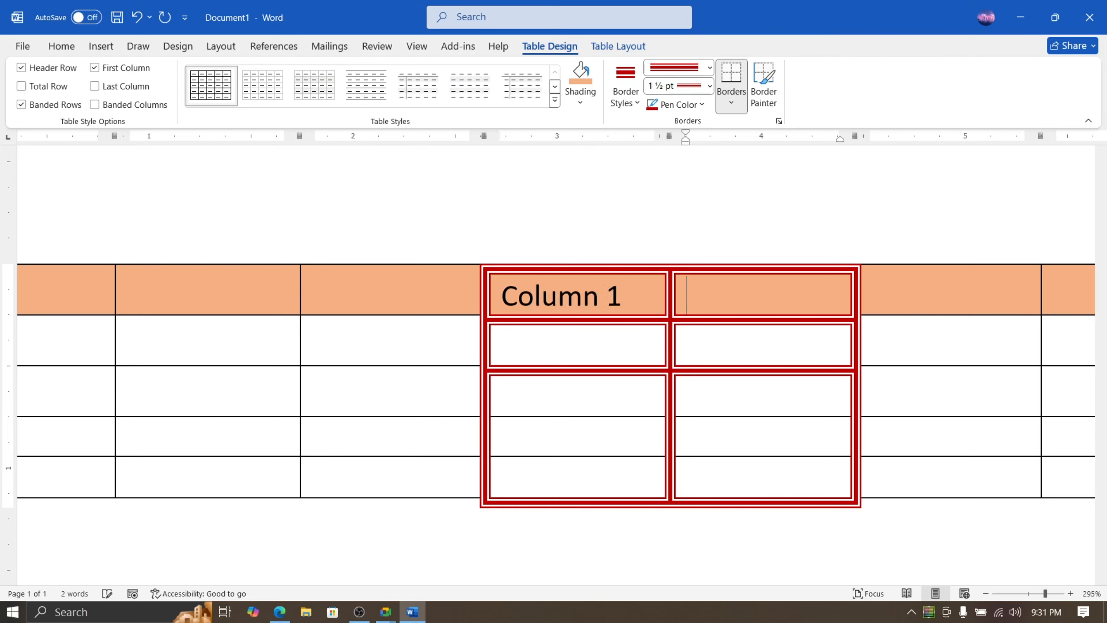
pyautogui.write('column ')
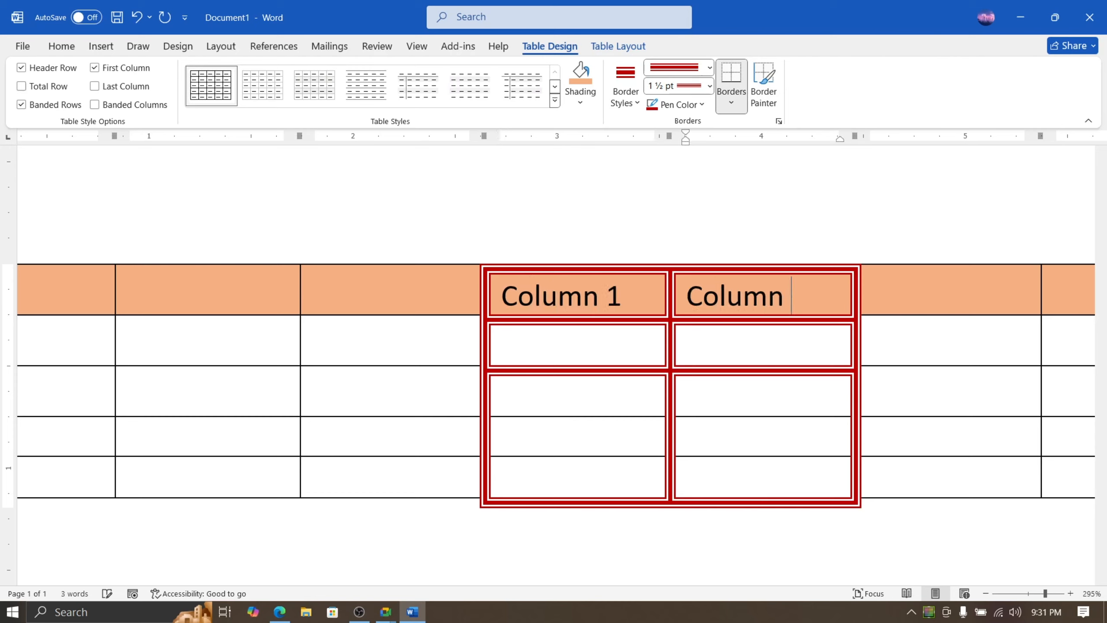
pyautogui.write('2')
pyautogui.press('Down')
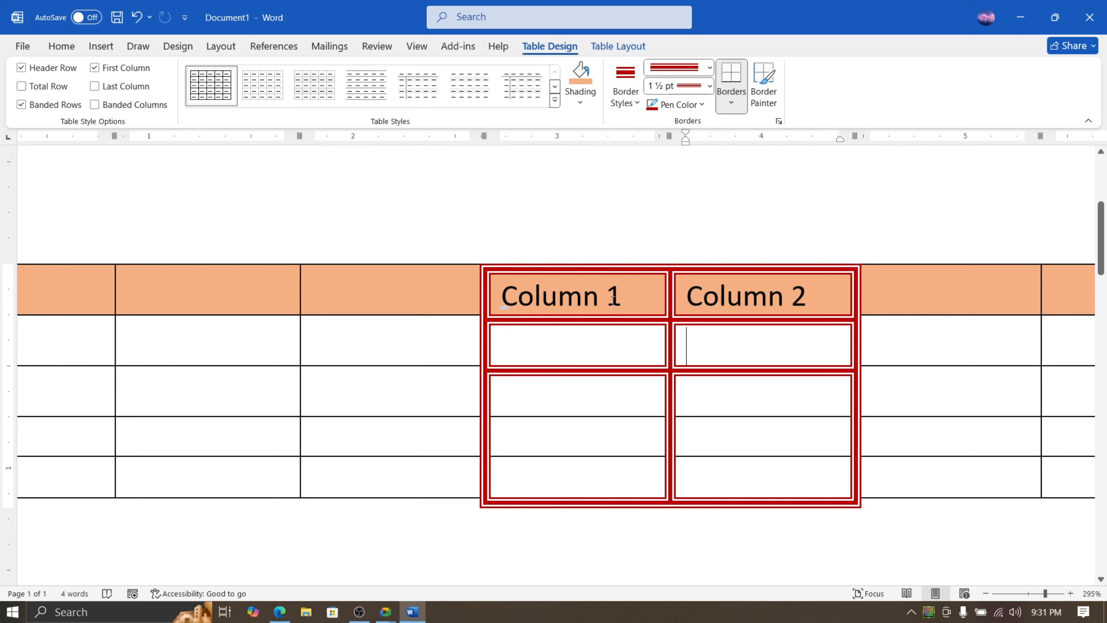
pyautogui.moveTo(614, 301); pyautogui.dragTo(393, 296)
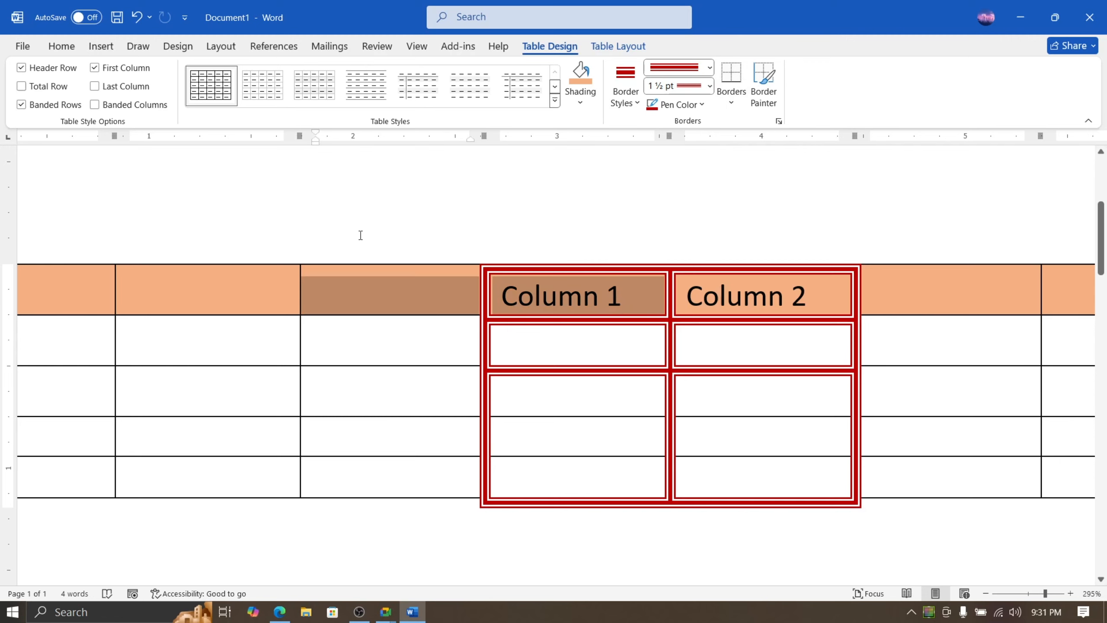
pyautogui.click(70, 45)
pyautogui.click(343, 96)
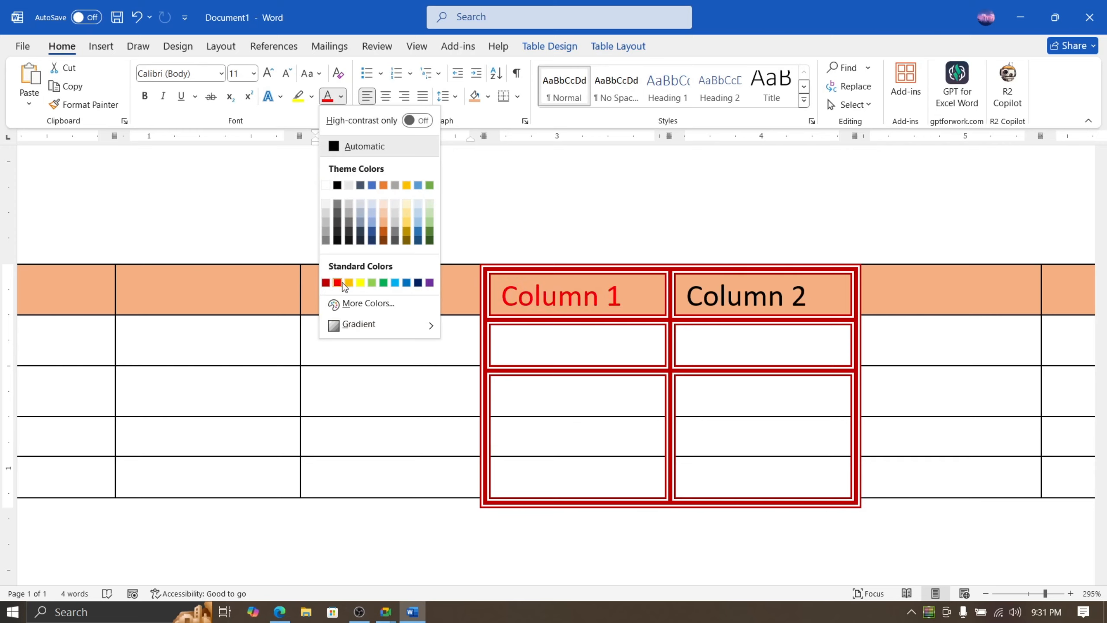
pyautogui.click(627, 379)
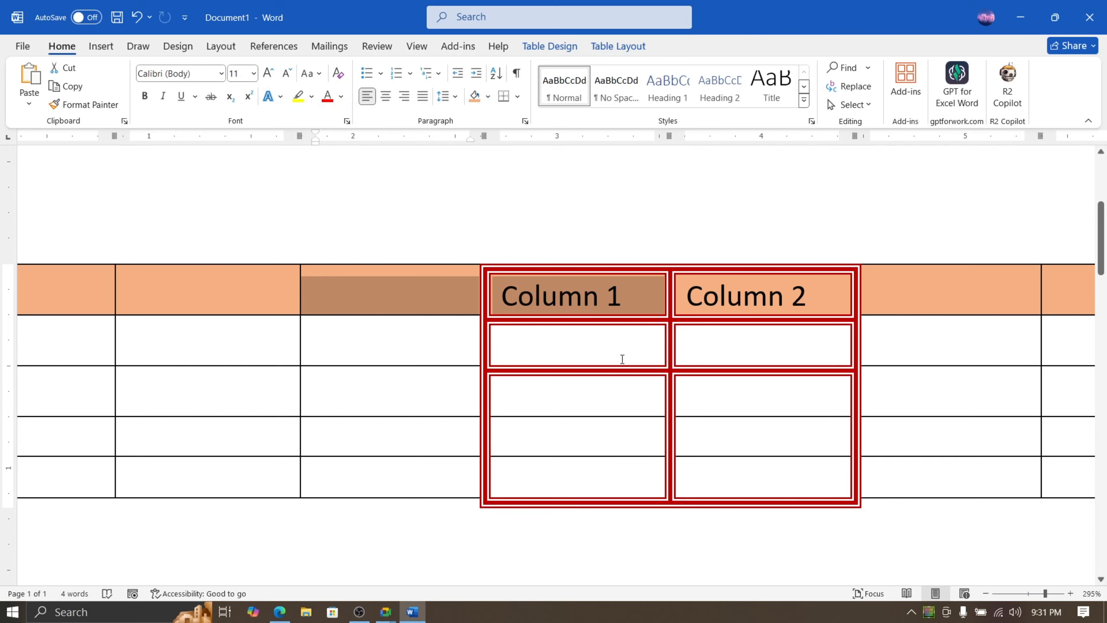
pyautogui.click(623, 359)
# Undo the entry of the Column 2 heading in the first row's fifth cell
pyautogui.hotkey('ctrl', 'z')
pyautogui.hotkey('ctrl', 'z')
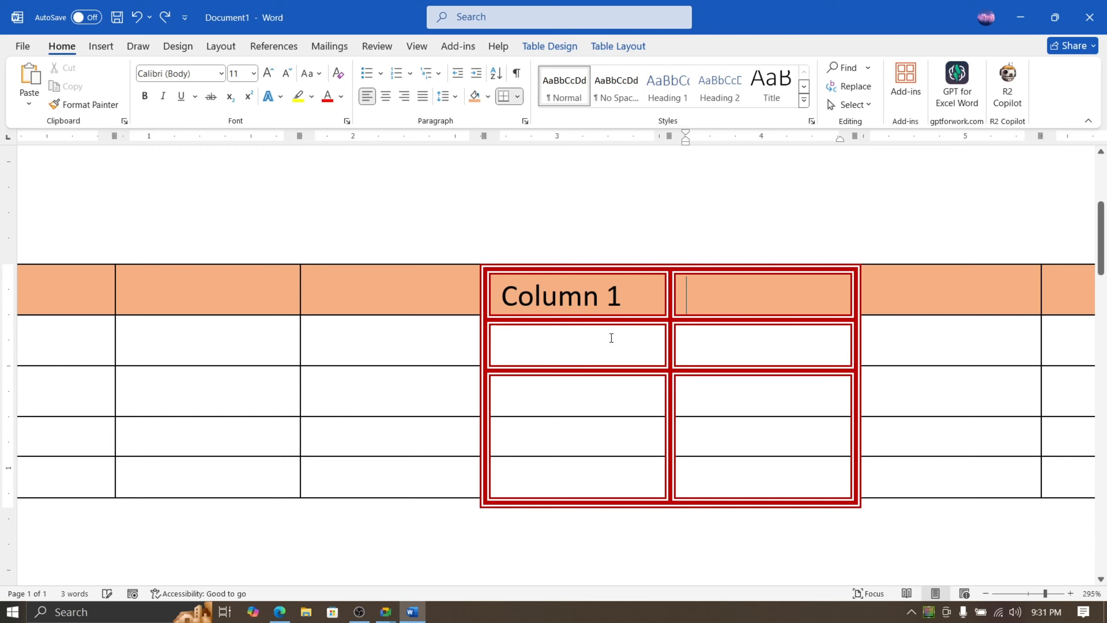
# Reselect dark red as the table's border pen color and leave border painting
pyautogui.click(741, 349)
pyautogui.scroll(-12, 619, 318)
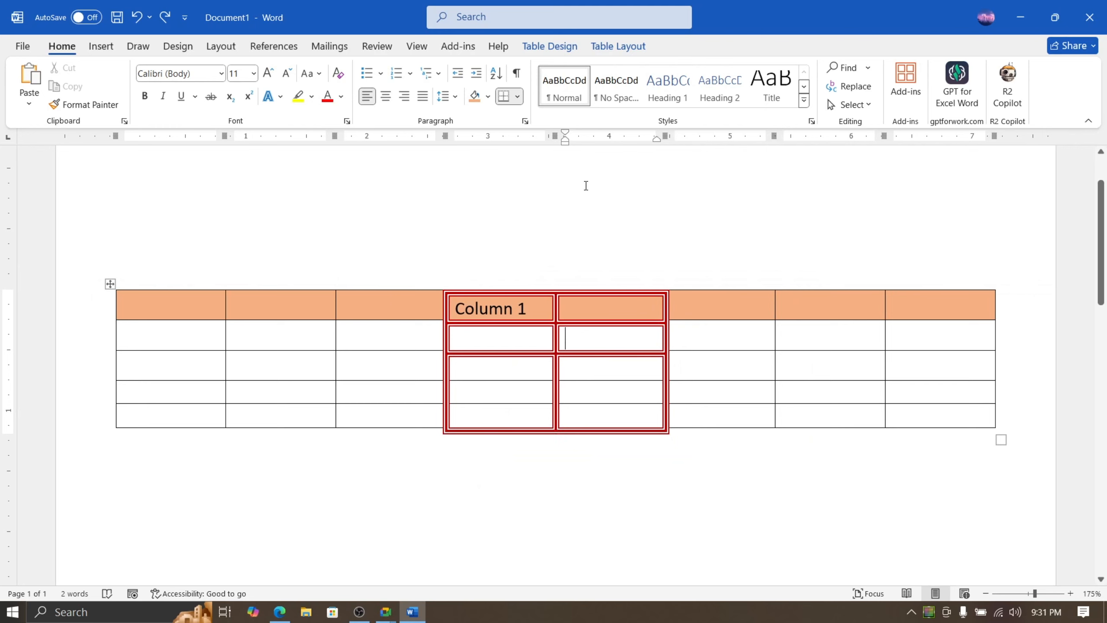
pyautogui.click(553, 46)
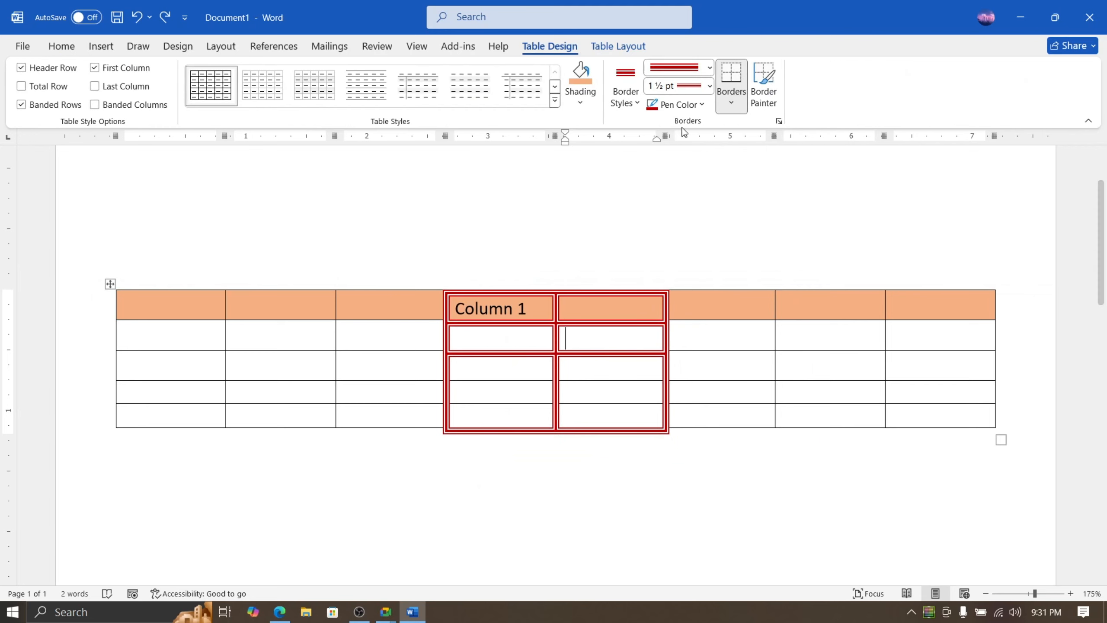
pyautogui.click(685, 109)
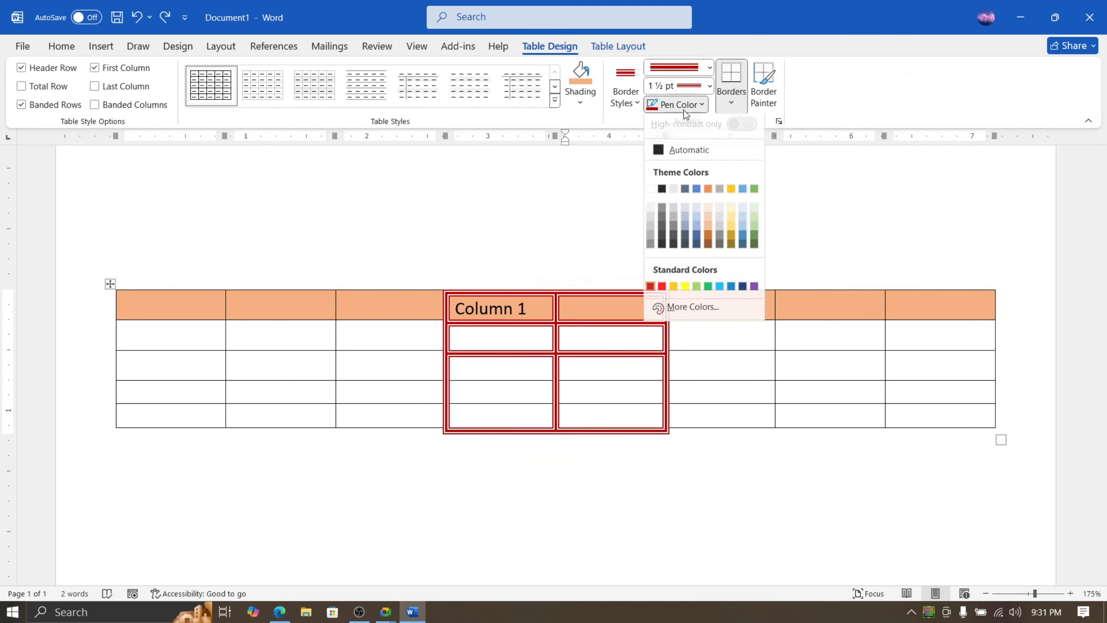
pyautogui.click(652, 291)
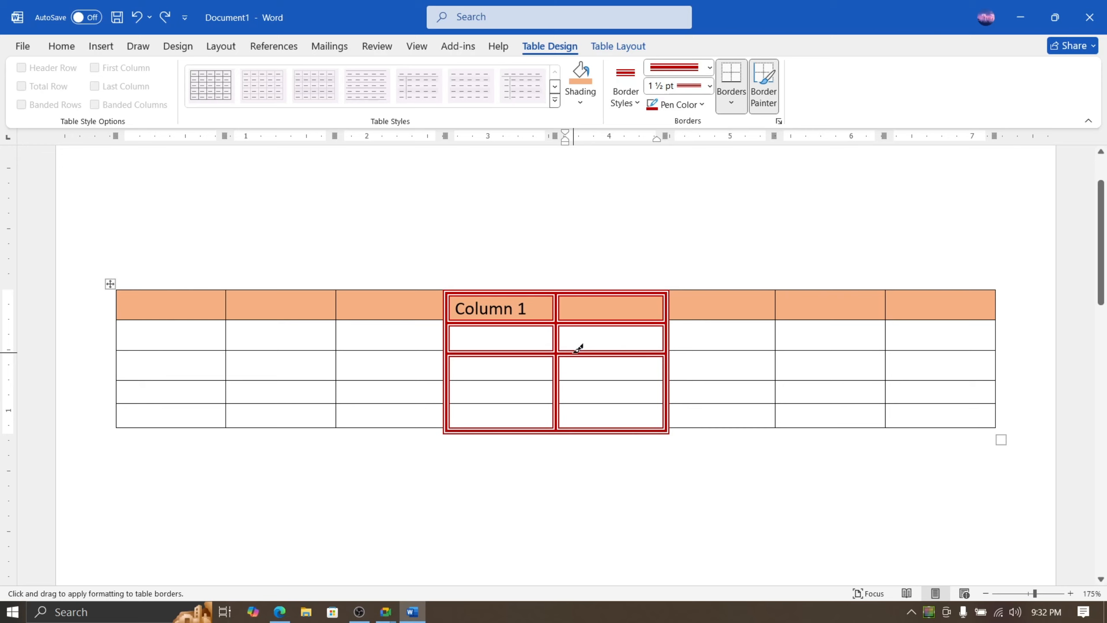
pyautogui.press('Escape')
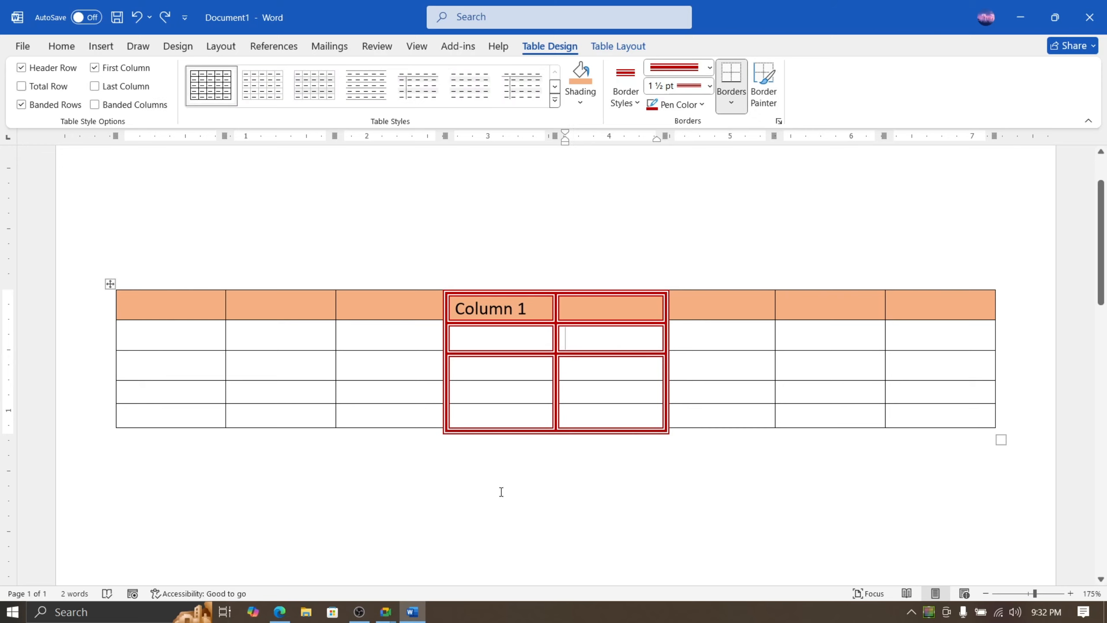
# Select all the table's cells and set the border pen color to the green theme color, keeping the triple line style
pyautogui.click(938, 417)
pyautogui.moveTo(861, 406); pyautogui.dragTo(152, 309)
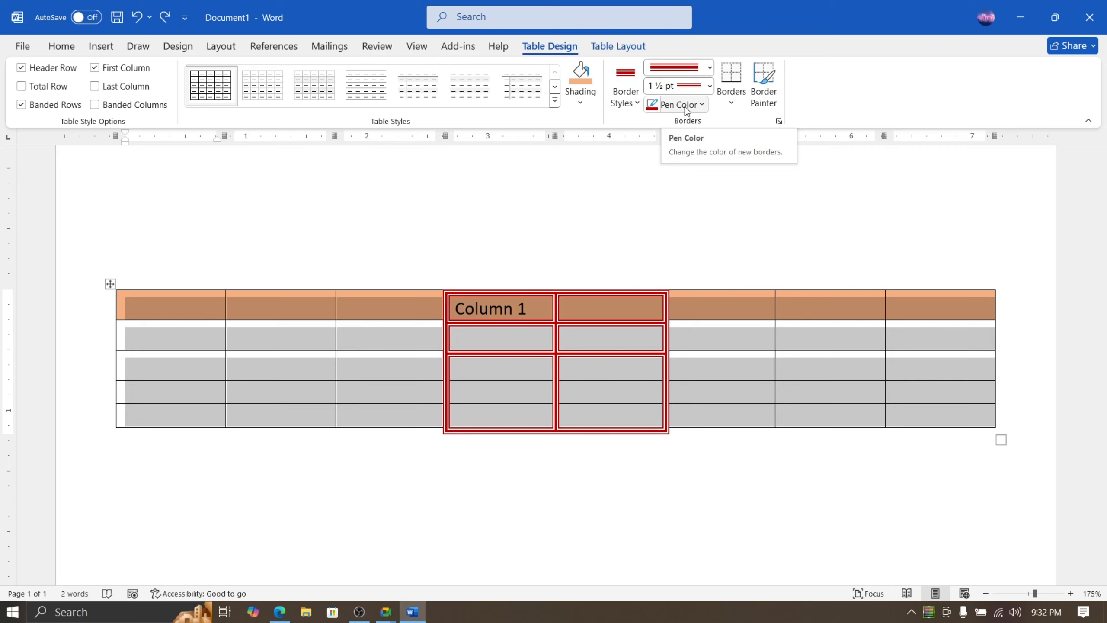
pyautogui.click(710, 69)
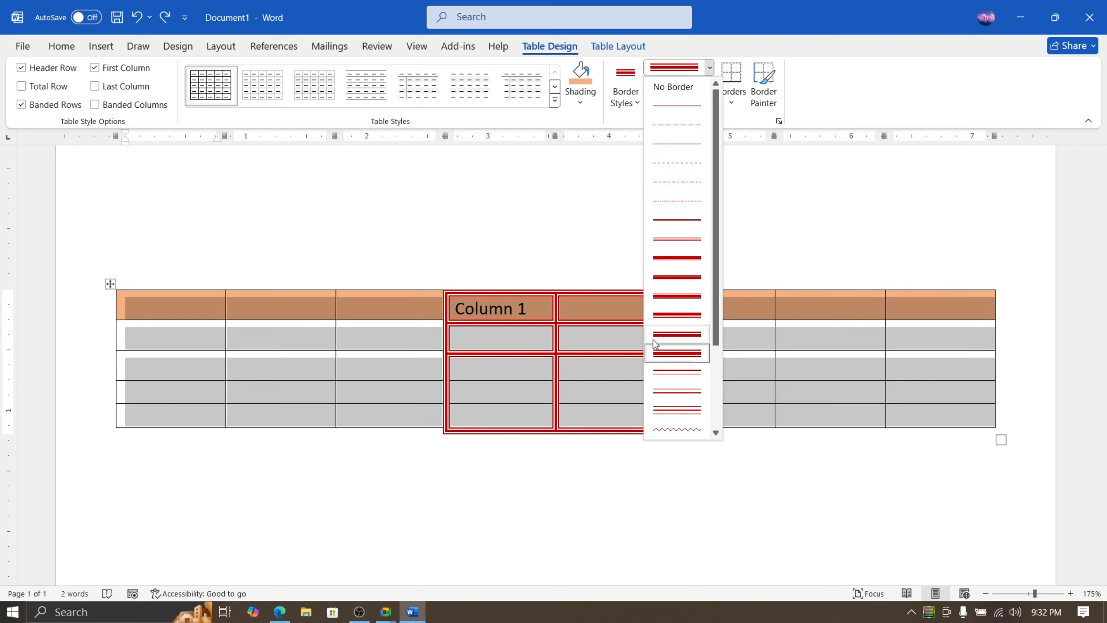
pyautogui.click(711, 69)
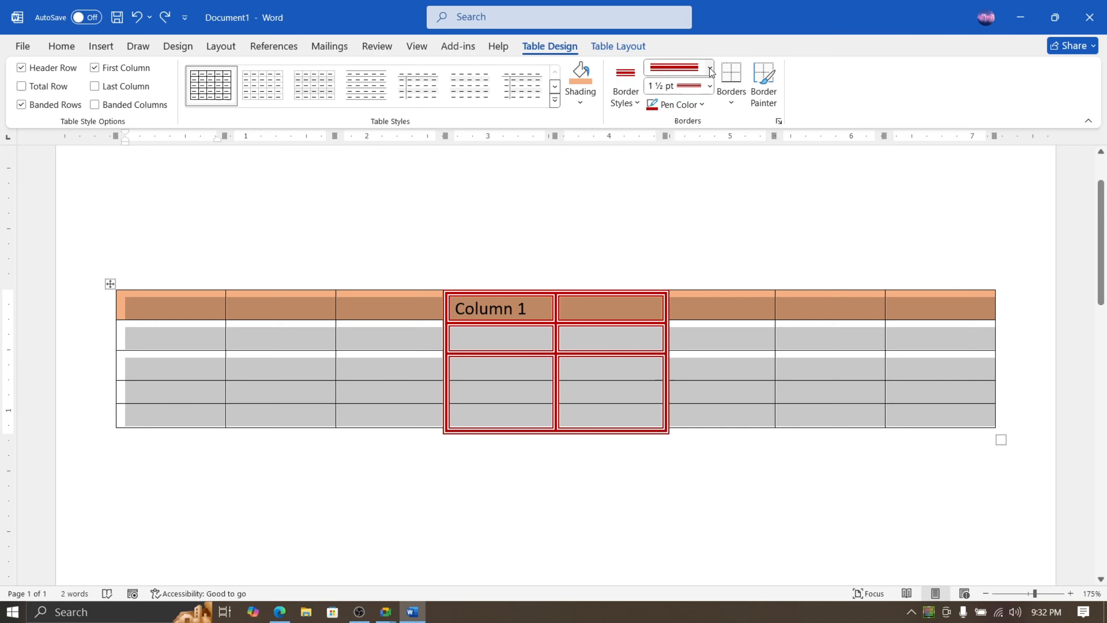
pyautogui.click(694, 106)
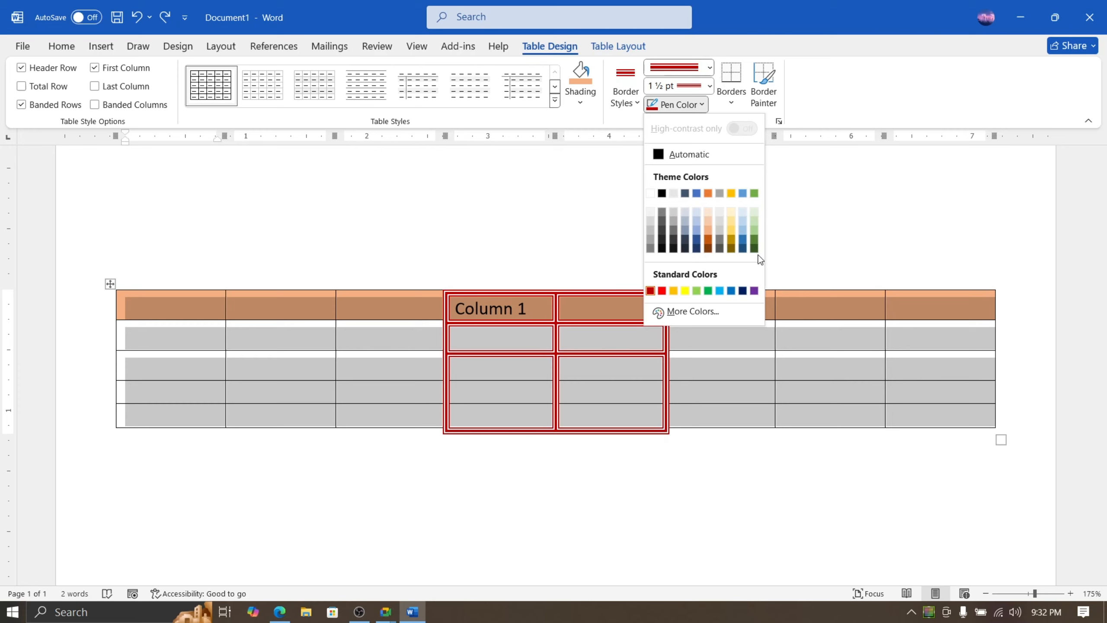
pyautogui.click(755, 194)
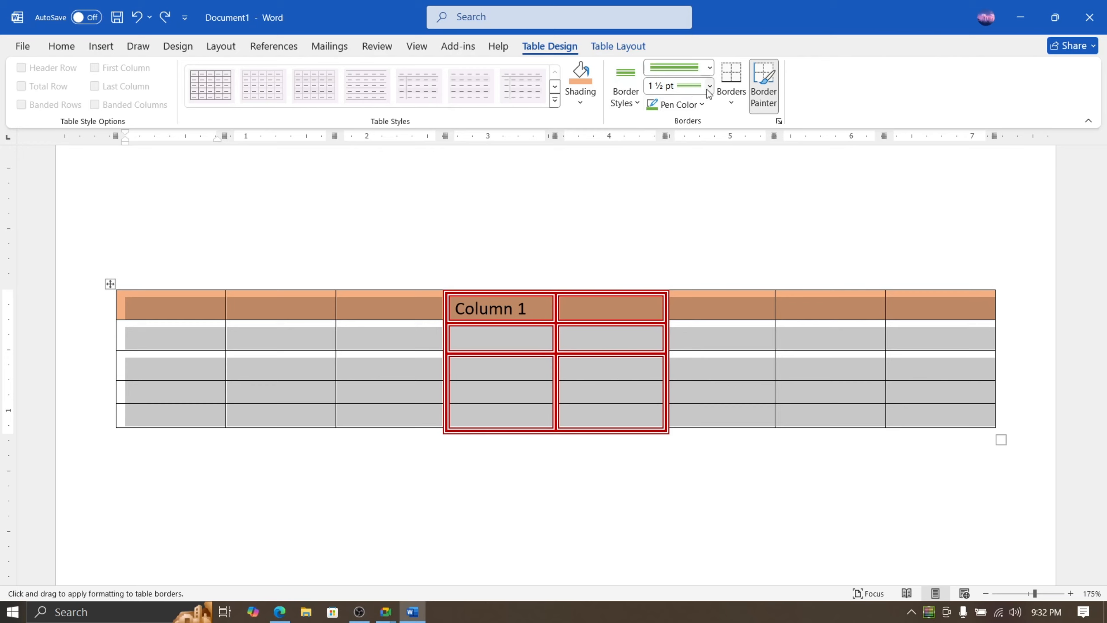
pyautogui.click(709, 69)
pyautogui.click(710, 74)
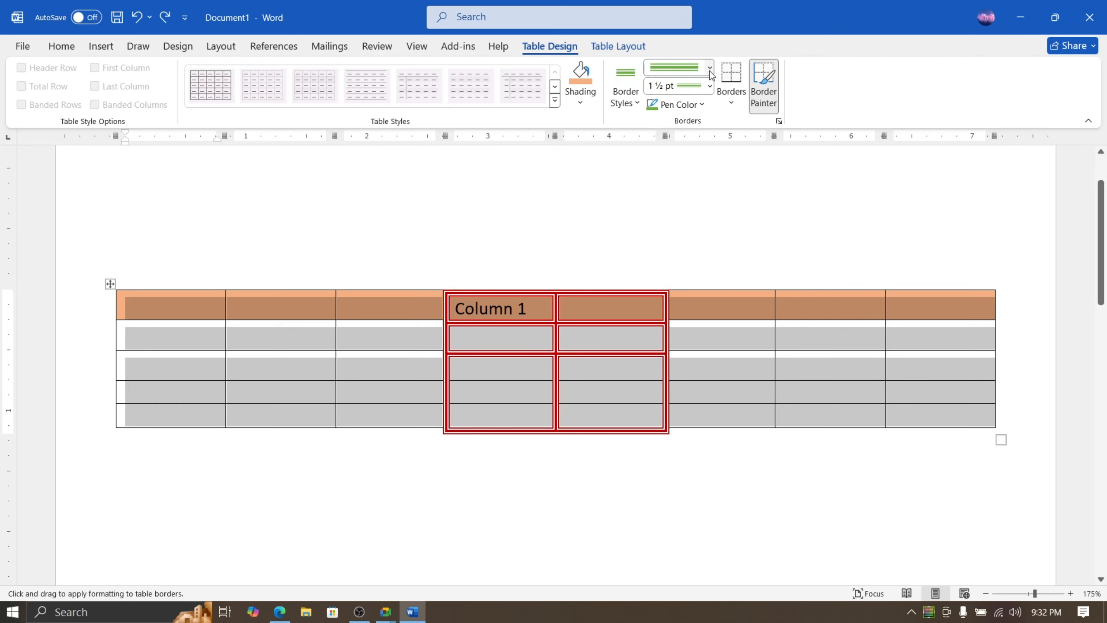
pyautogui.press('Escape')
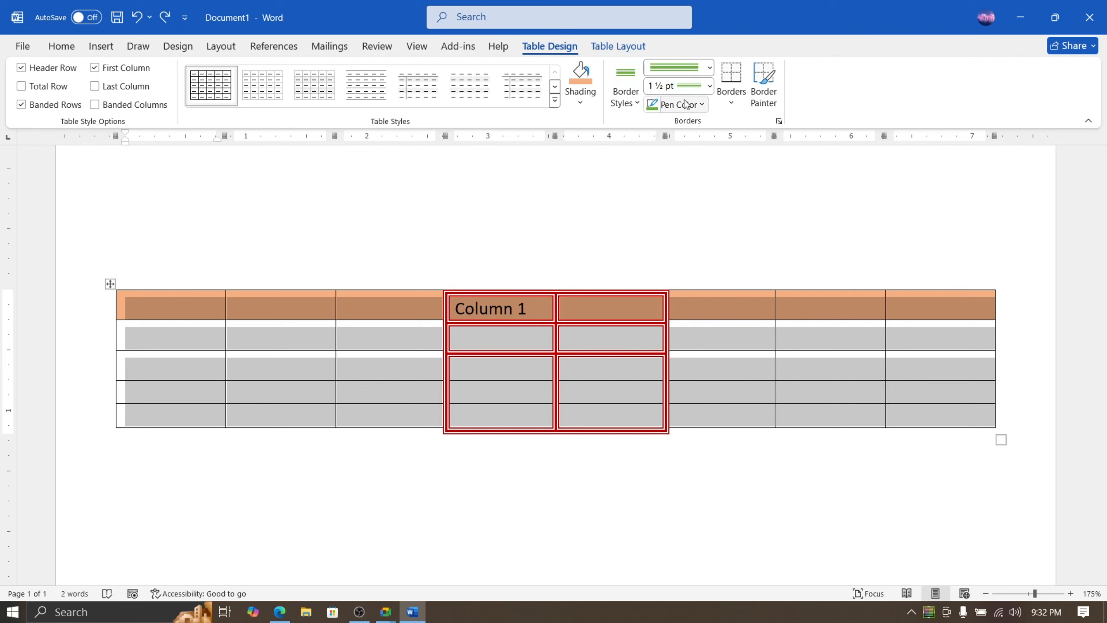
# Apply the green triple-line border to all borders of the selected table
pyautogui.click(731, 103)
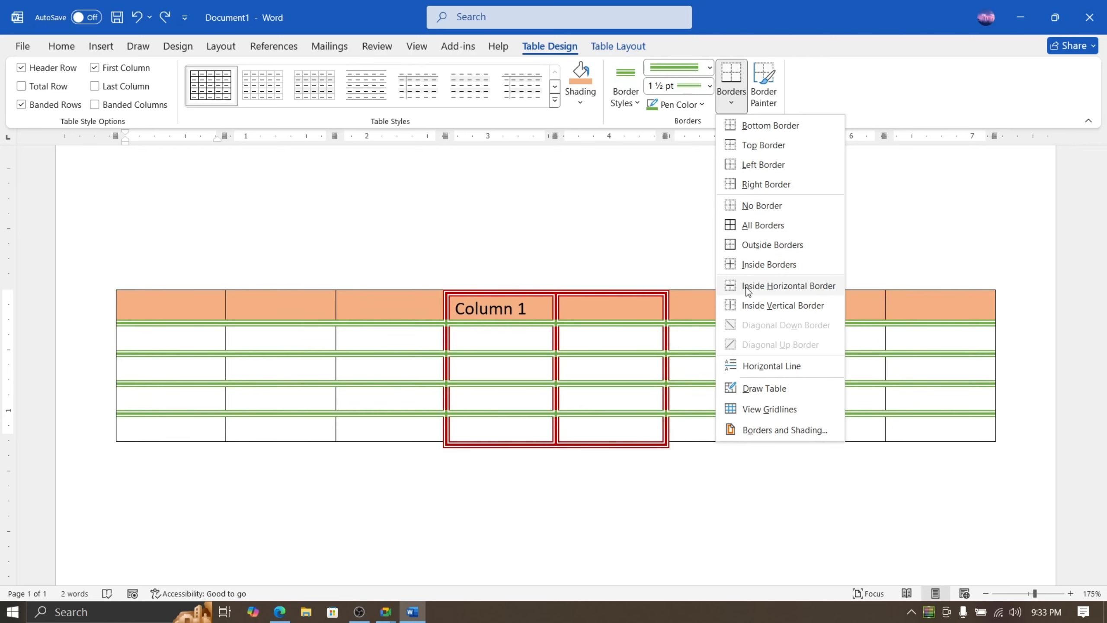
pyautogui.click(763, 225)
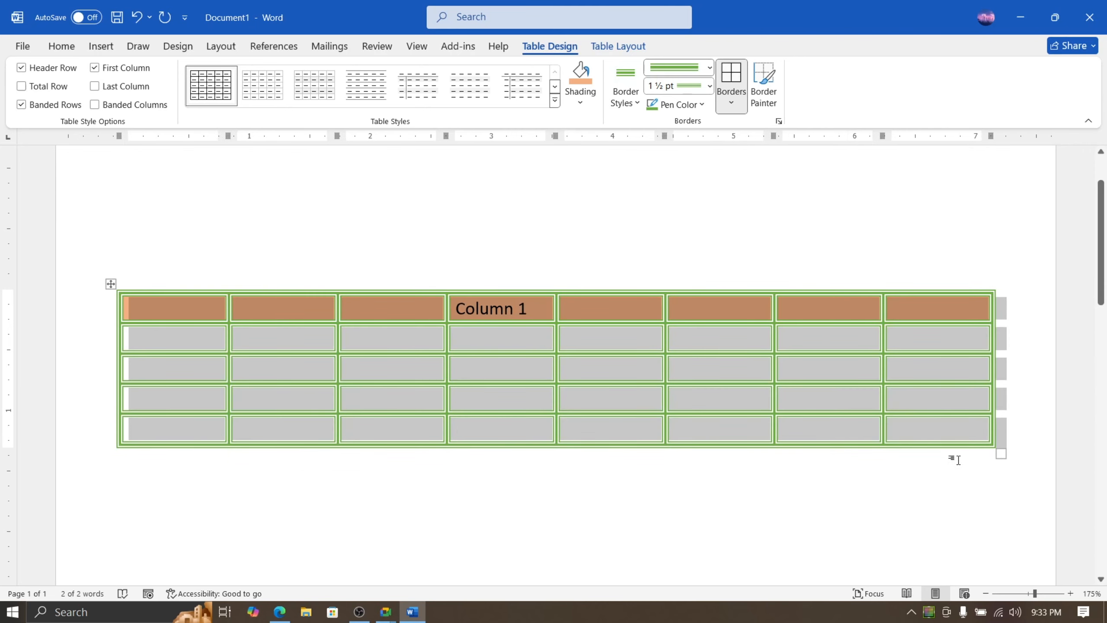
pyautogui.click(944, 430)
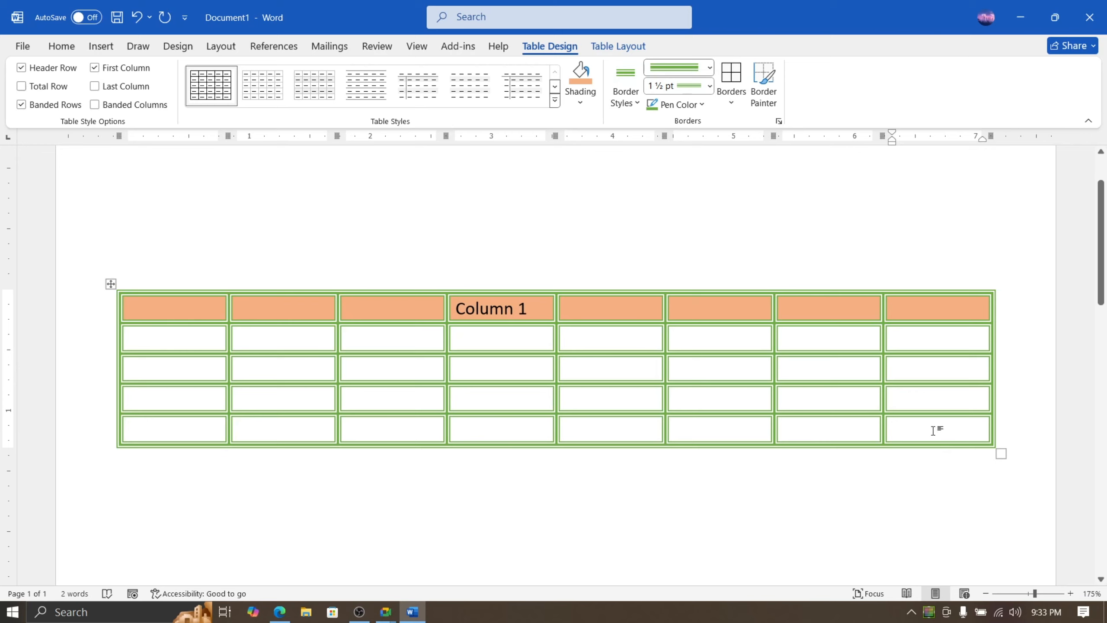
# Shade every cell of the table with the lightest tint of the green theme color
pyautogui.moveTo(933, 430)
pyautogui.mouseDown()
pyautogui.moveTo(767, 421)
pyautogui.moveTo(240, 307)
pyautogui.moveTo(186, 312)
pyautogui.mouseUp()
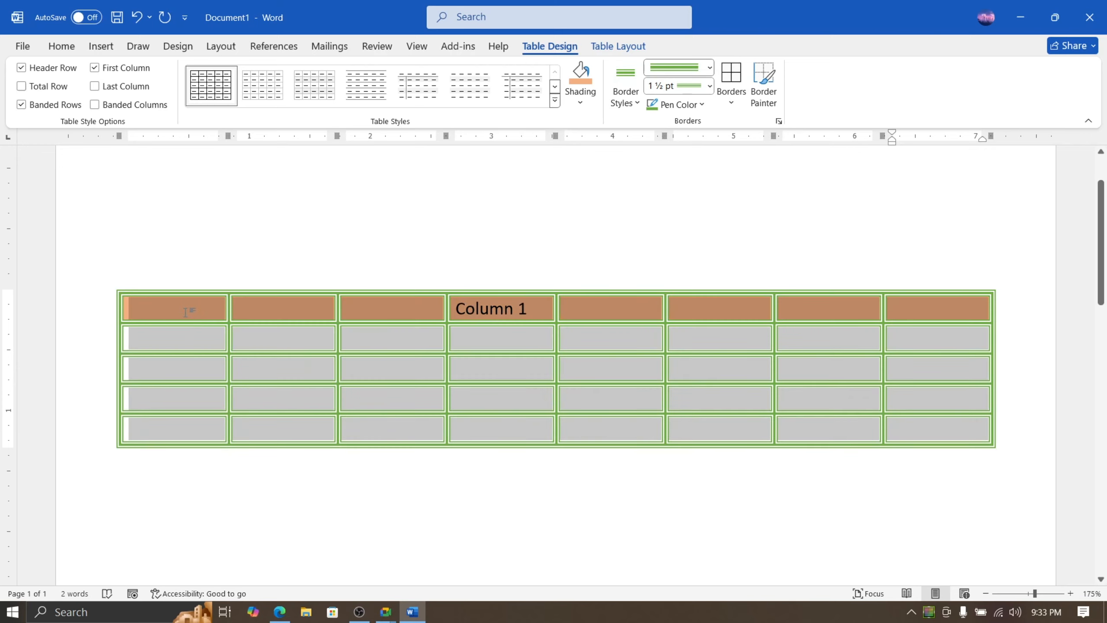
pyautogui.click(581, 103)
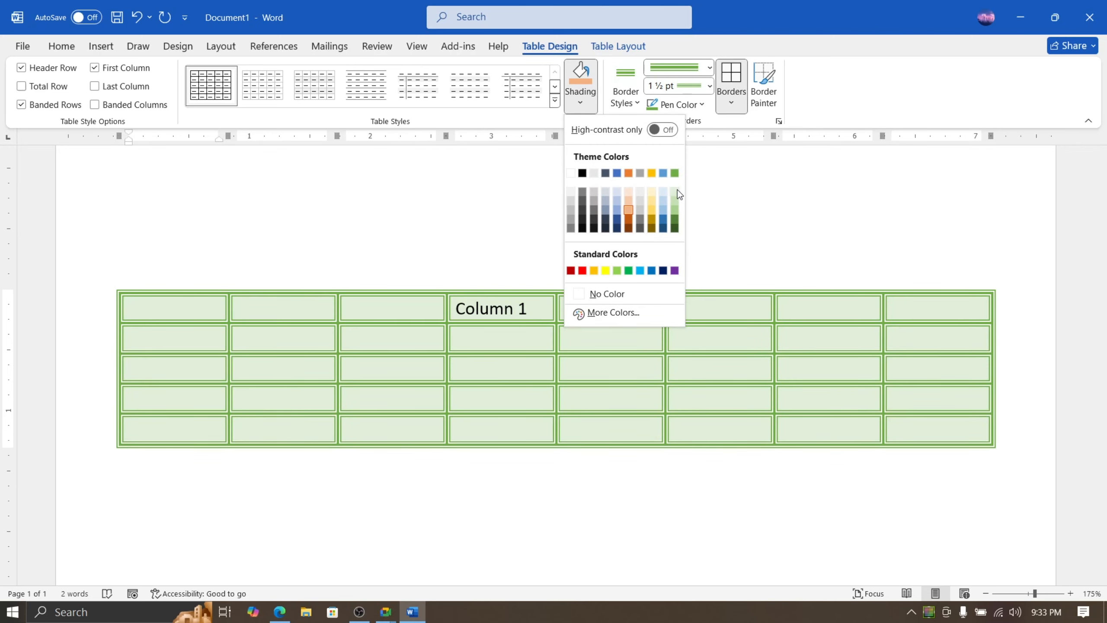
pyautogui.click(678, 190)
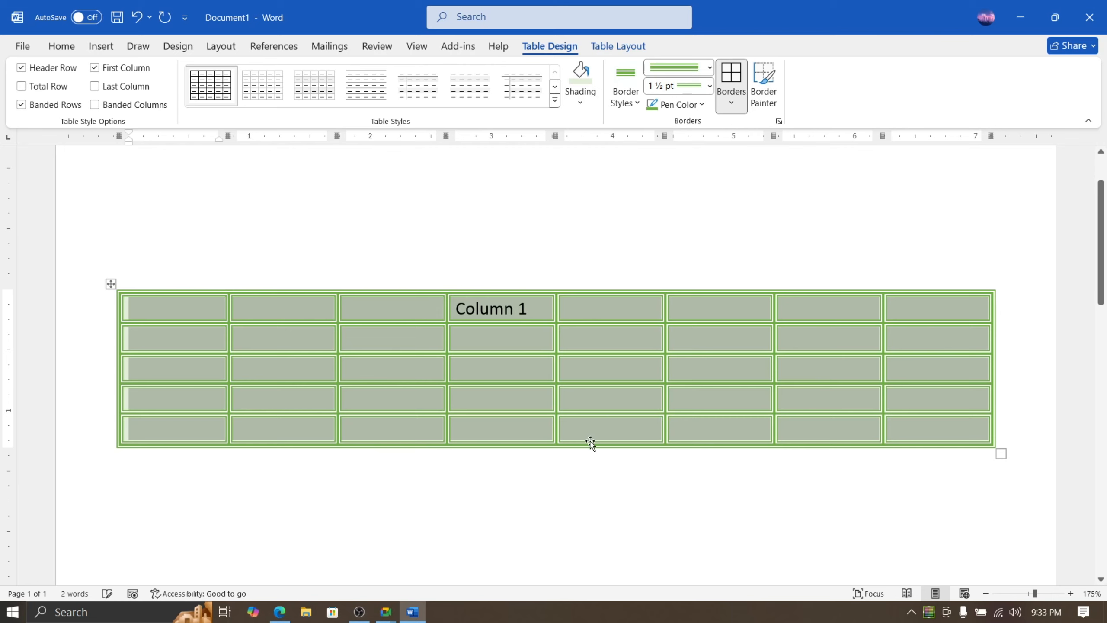
pyautogui.click(709, 343)
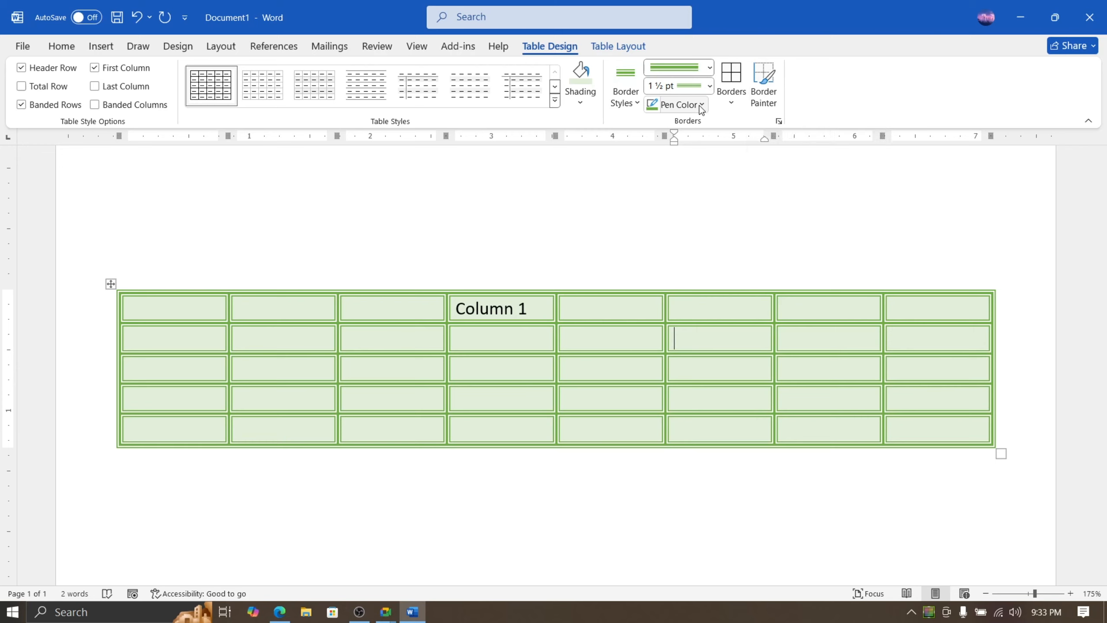
# Start border painting with a red pen and try it on the edge between the fifth and sixth columns, undoing that stroke
pyautogui.click(764, 85)
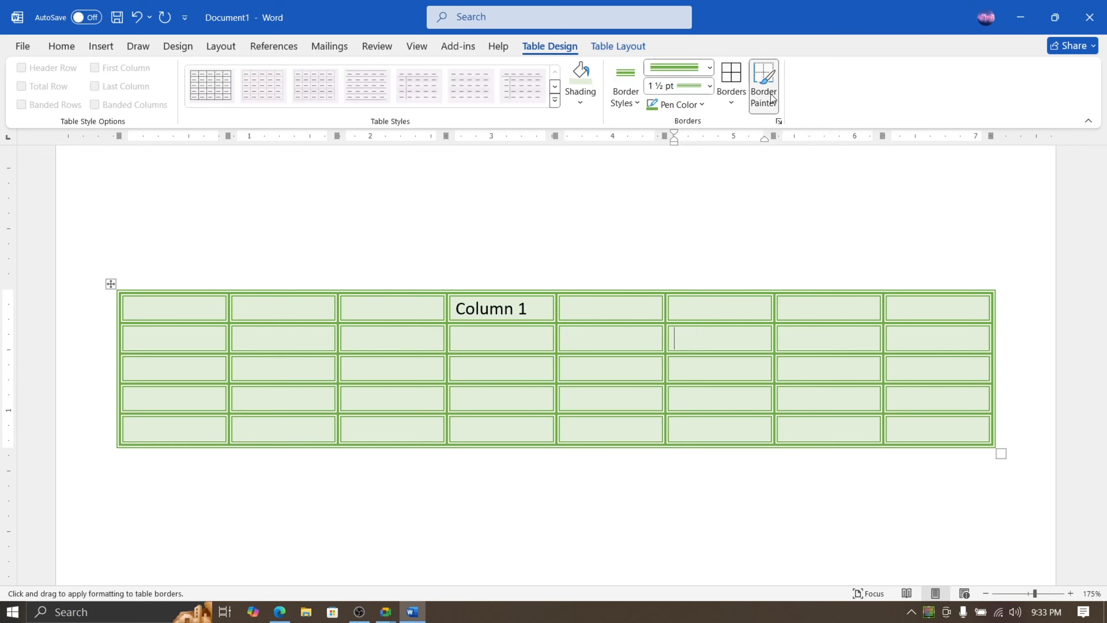
pyautogui.moveTo(775, 299); pyautogui.dragTo(774, 443)
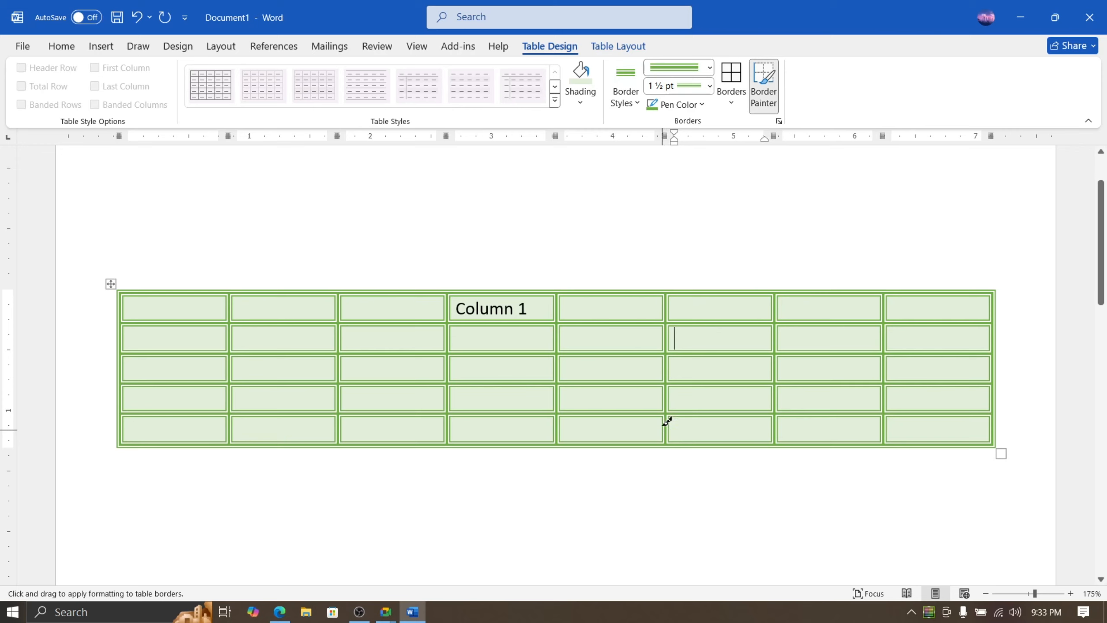
pyautogui.click(699, 104)
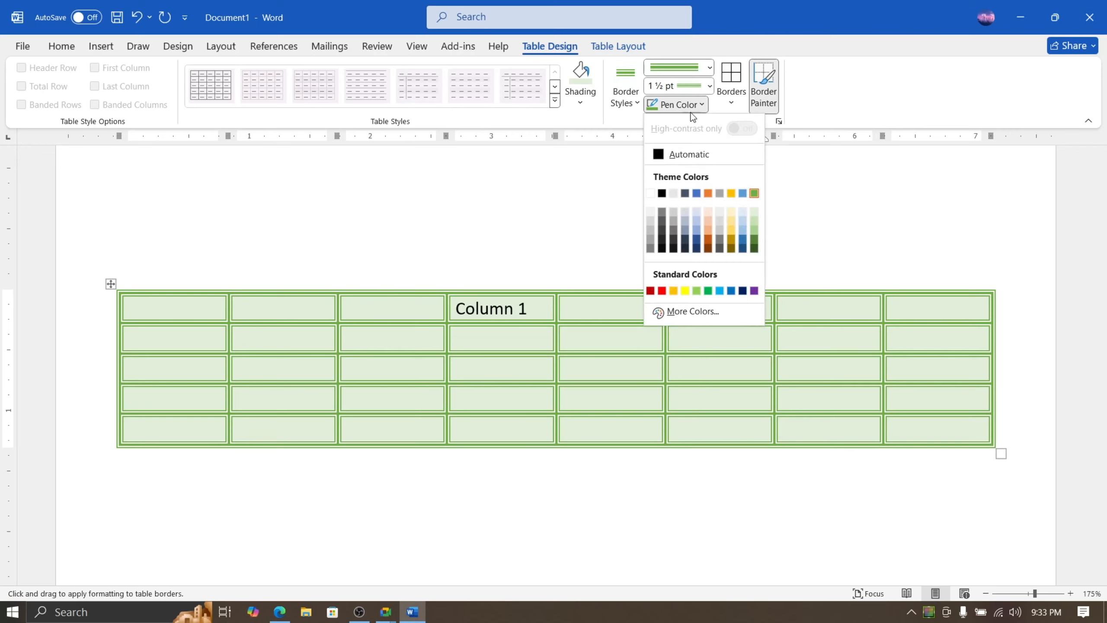
pyautogui.click(662, 290)
pyautogui.moveTo(666, 300); pyautogui.dragTo(666, 442)
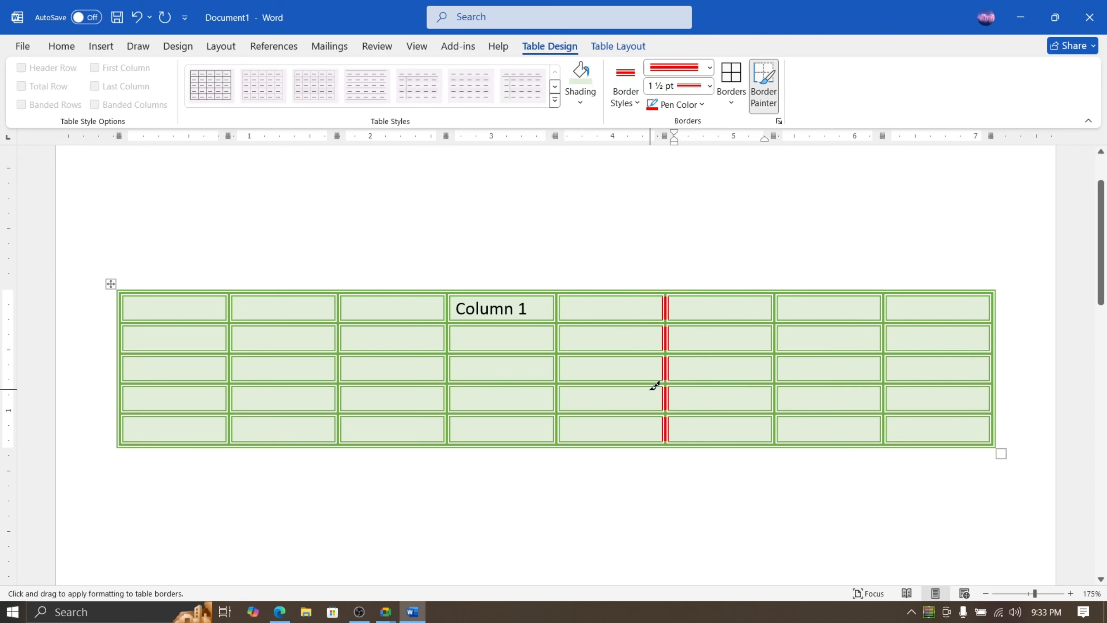
pyautogui.hotkey('ctrl', 'z')
# Paint the outer edges and all vertical cell dividers of the table's first row red, and stop border painting
pyautogui.moveTo(130, 322)
pyautogui.mouseDown()
pyautogui.moveTo(890, 296)
pyautogui.moveTo(985, 316)
pyautogui.moveTo(262, 324)
pyautogui.moveTo(123, 288)
pyautogui.moveTo(119, 311)
pyautogui.mouseUp()
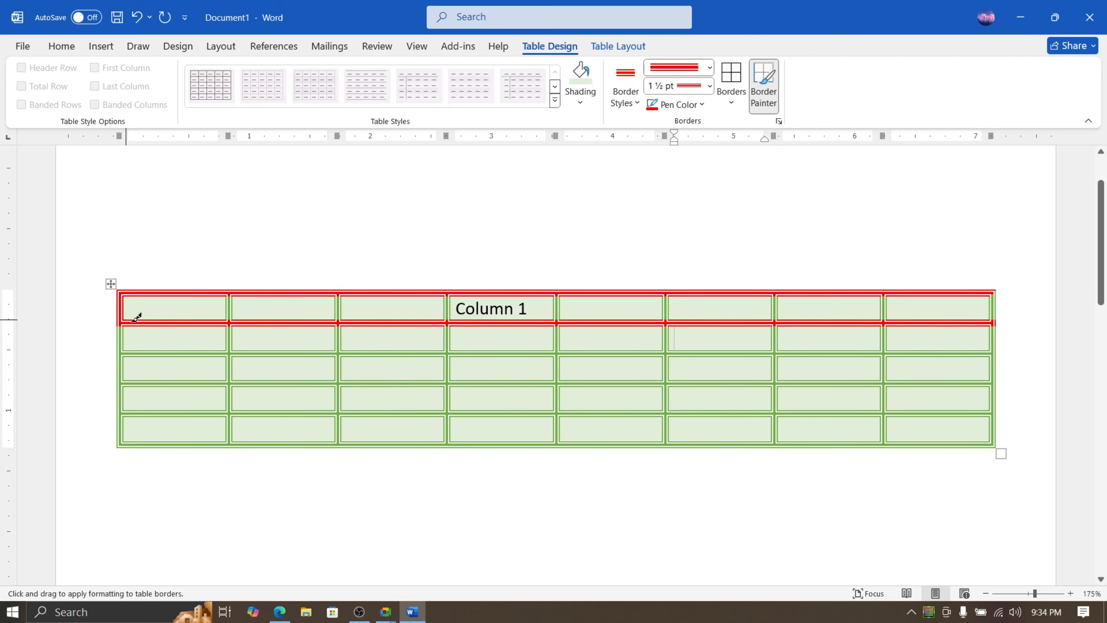
pyautogui.click(223, 304)
pyautogui.click(229, 305)
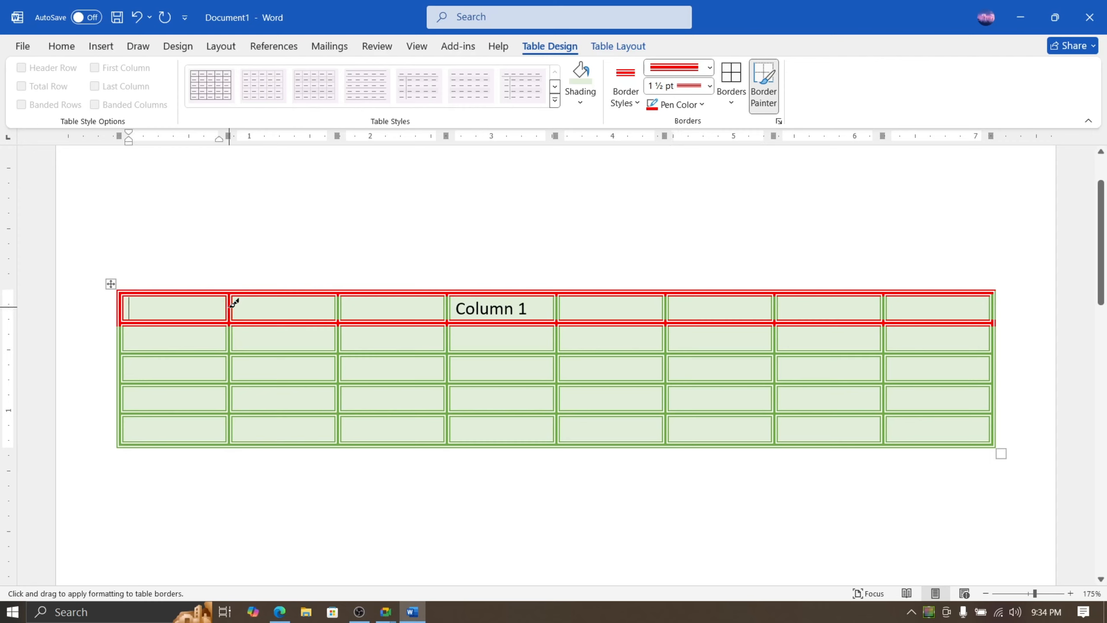
pyautogui.click(339, 306)
pyautogui.click(447, 306)
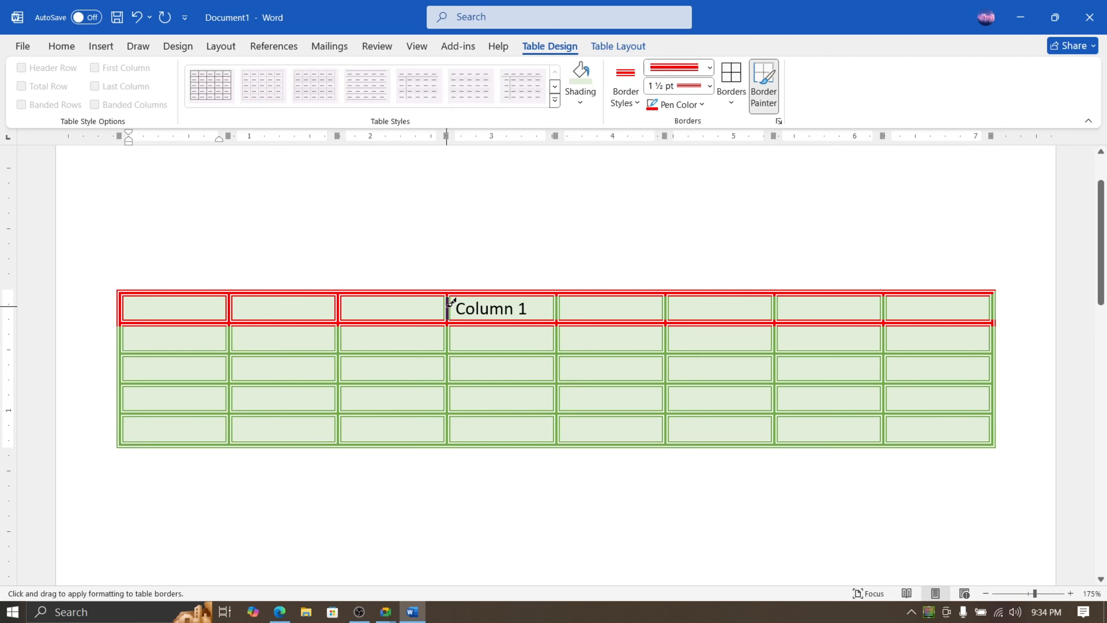
pyautogui.click(556, 306)
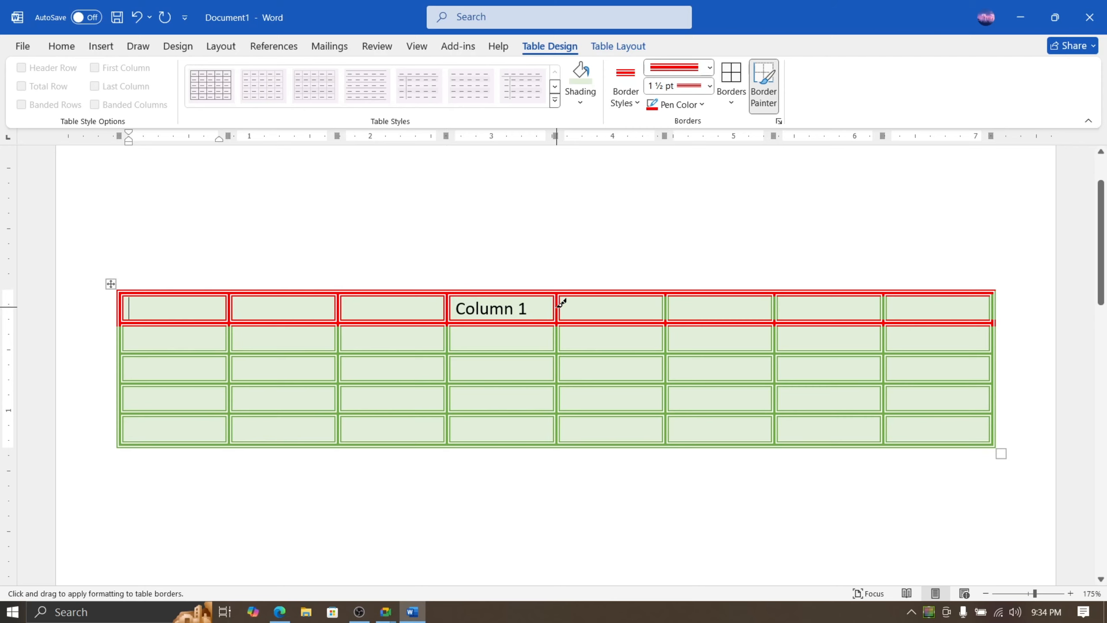
pyautogui.click(665, 305)
pyautogui.click(775, 306)
pyautogui.click(884, 306)
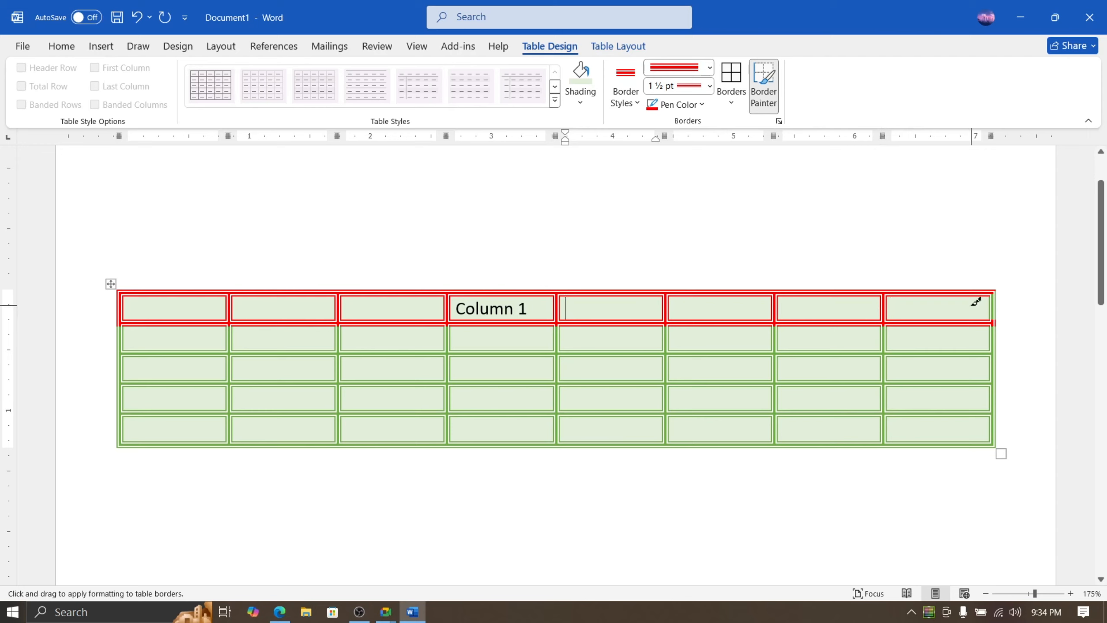
pyautogui.click(994, 306)
pyautogui.press('Escape')
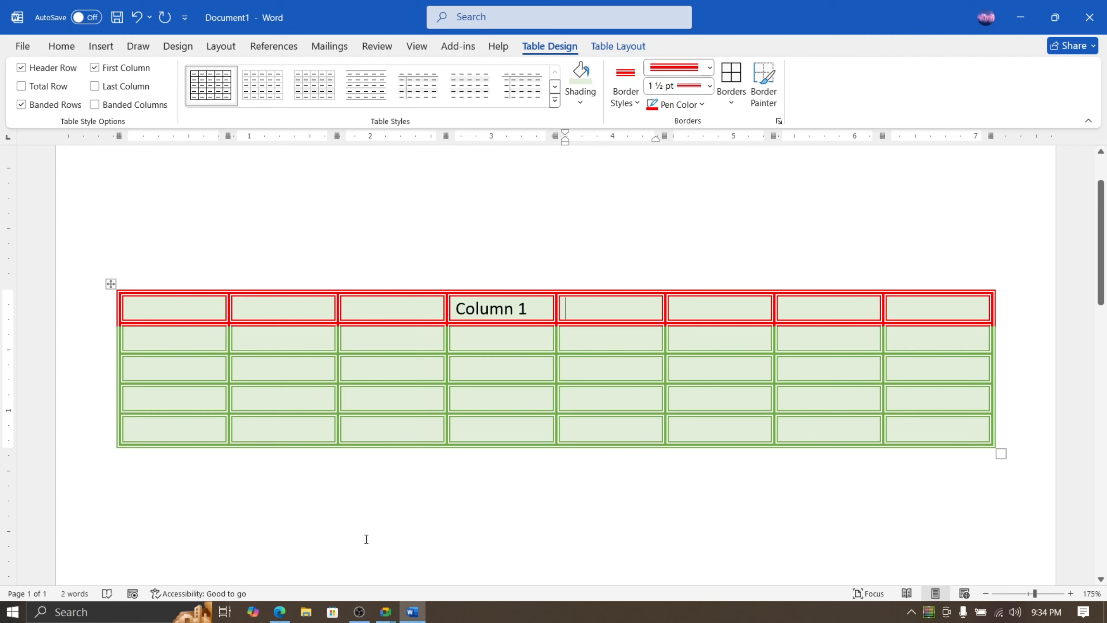
# Switch to the Ms Word Lesson 11 PDF in the browser and review the items on converting a table to text and back
pyautogui.click(272, 611)
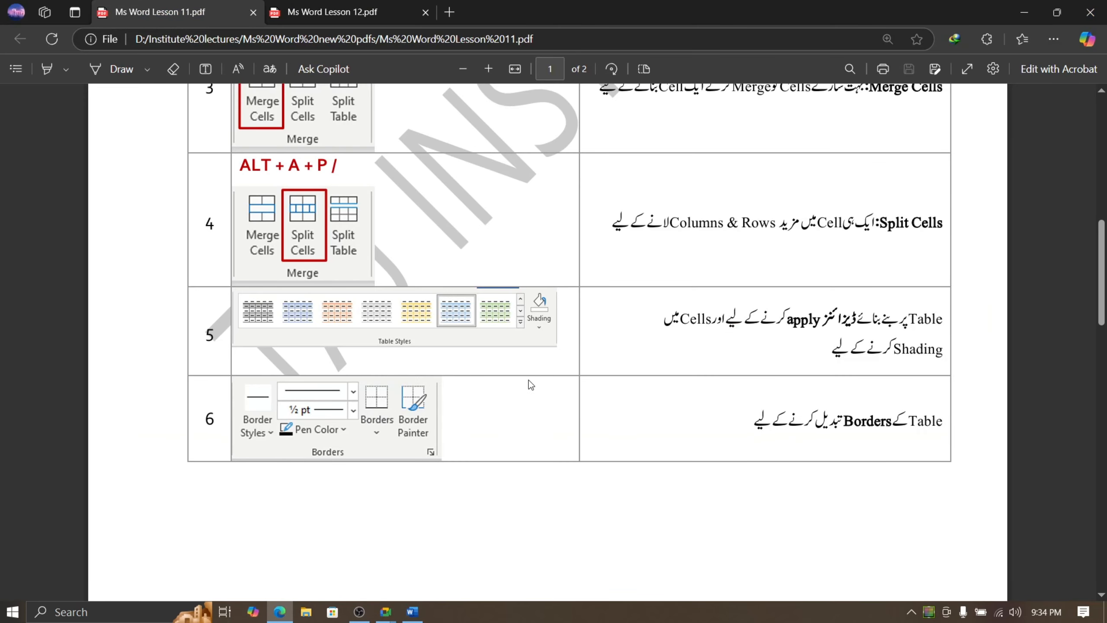
pyautogui.scroll(-10, 529, 380)
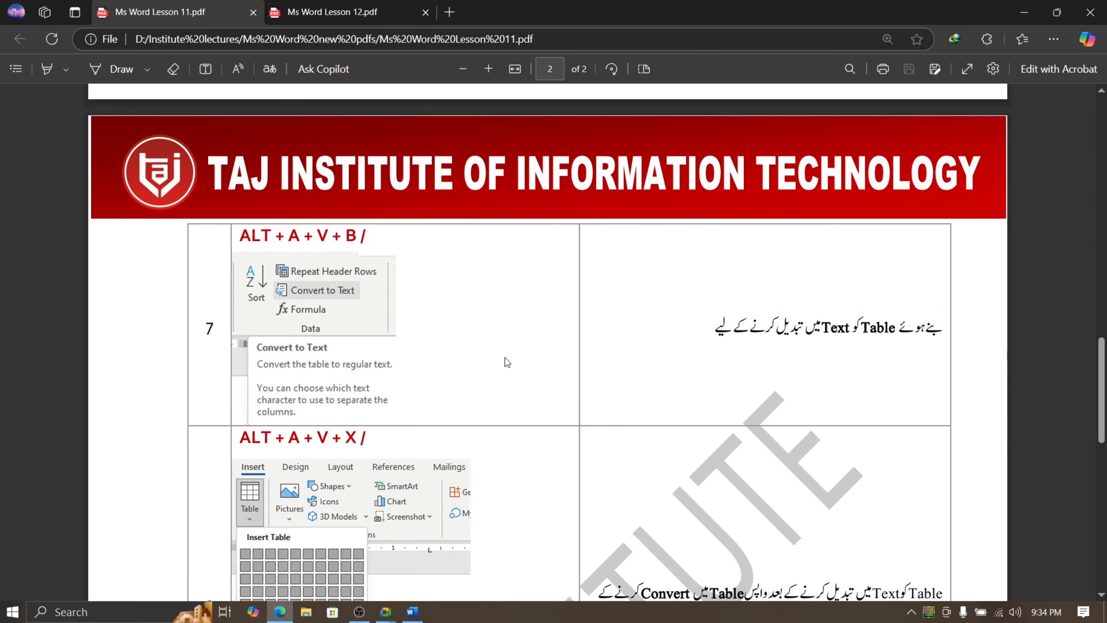
pyautogui.scroll(-2, 506, 358)
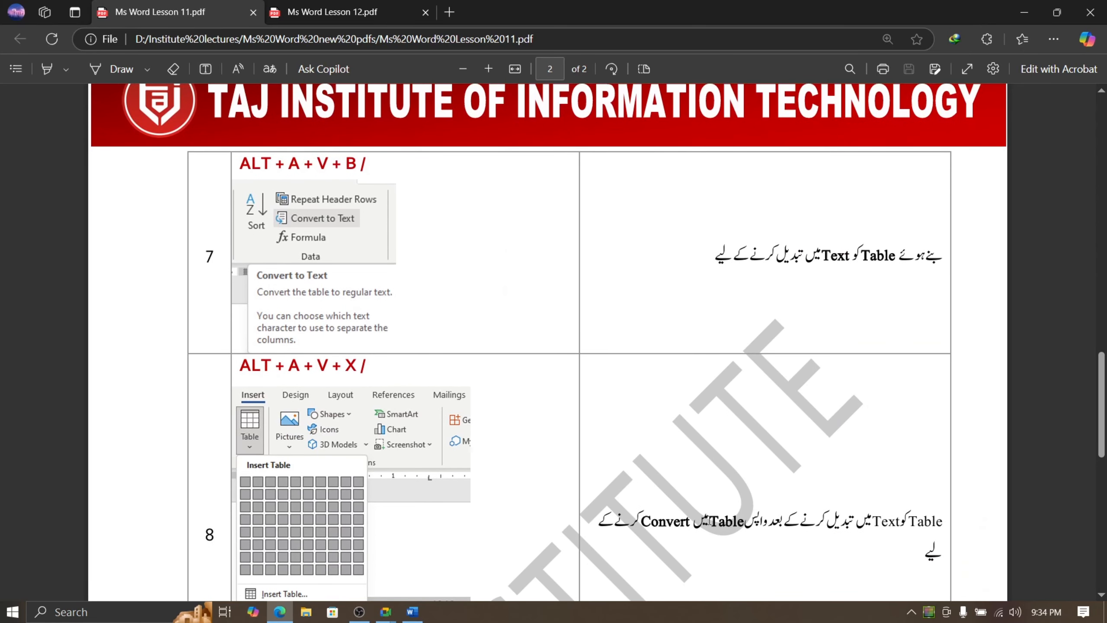
pyautogui.scroll(10, 521, 480)
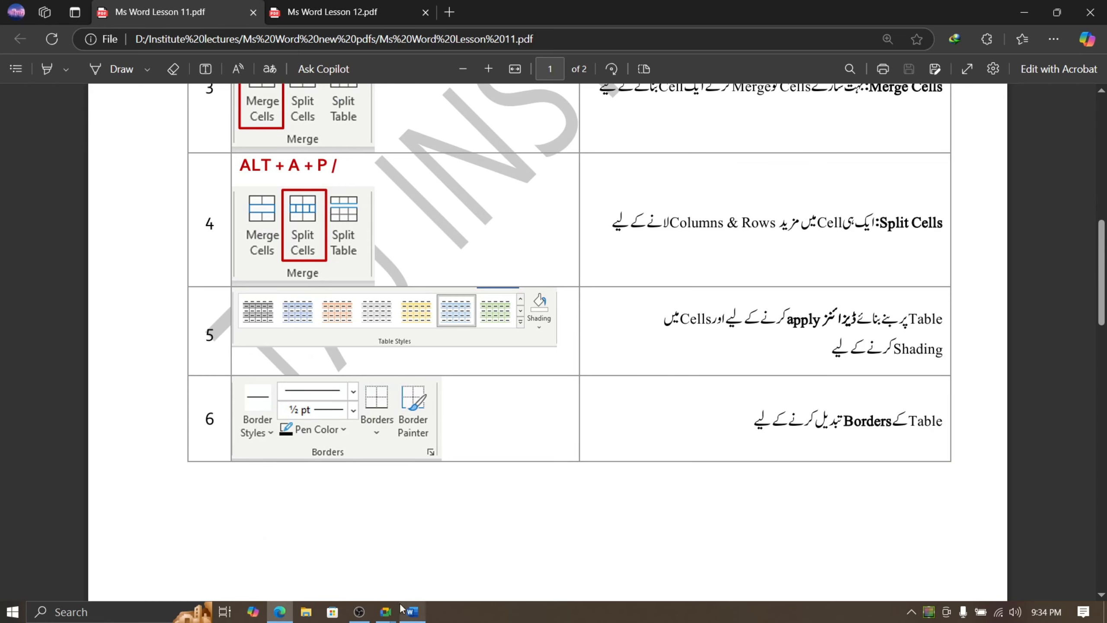
# Switch to the Google Meet call and open its participant list
pyautogui.moveTo(385, 612)
pyautogui.click(333, 550)
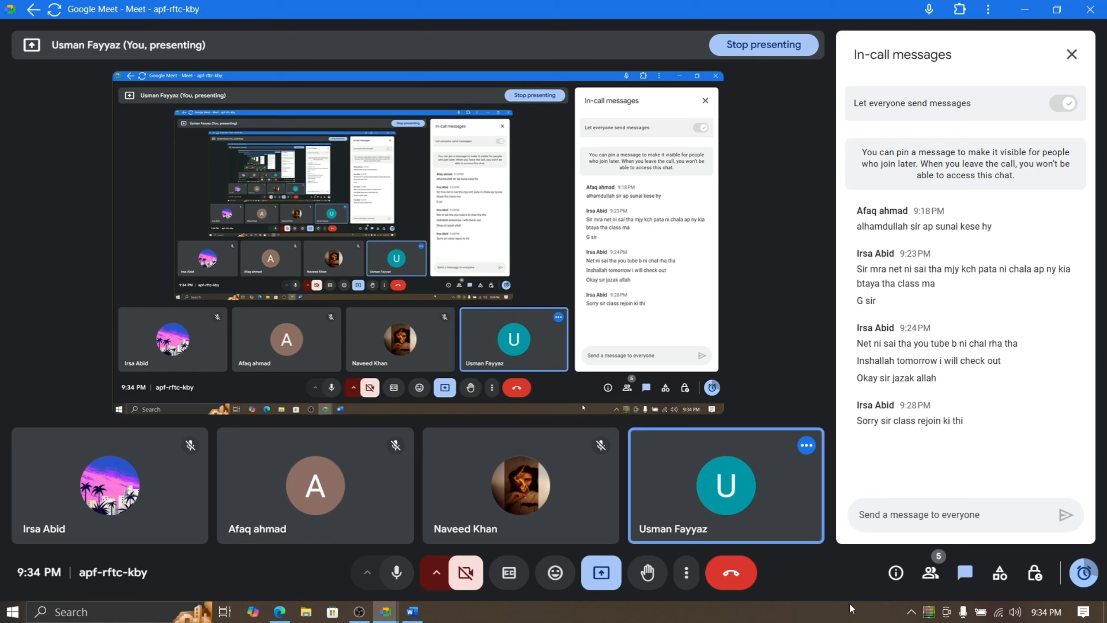
pyautogui.click(932, 575)
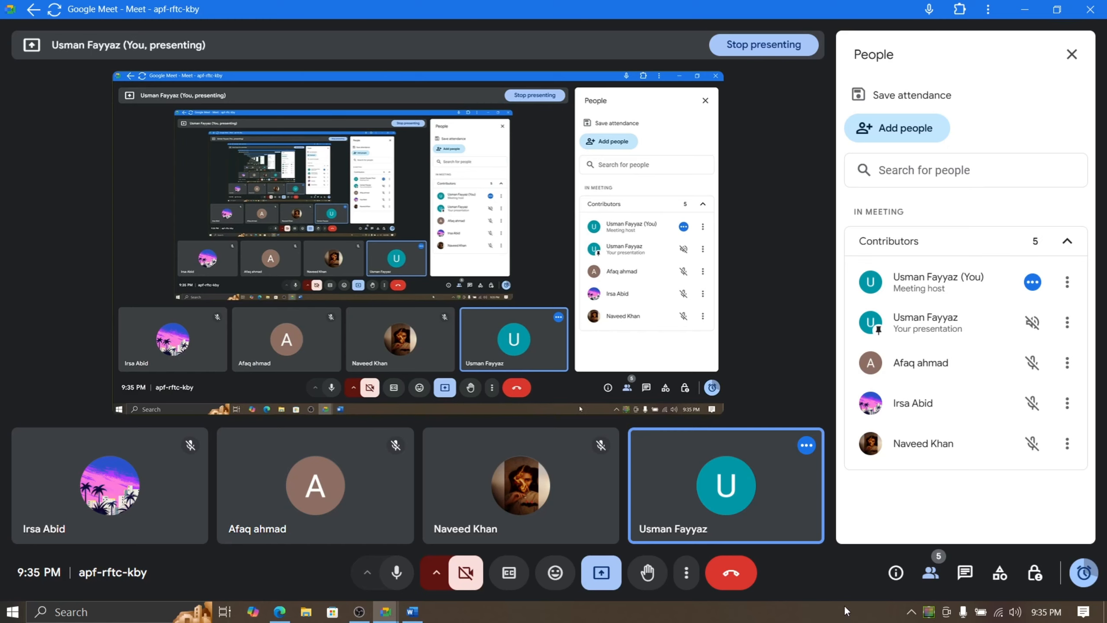
# Check the call's in-call messages and participant list, and return to the Lesson 11 PDF's Convert to Text item
pyautogui.click(963, 574)
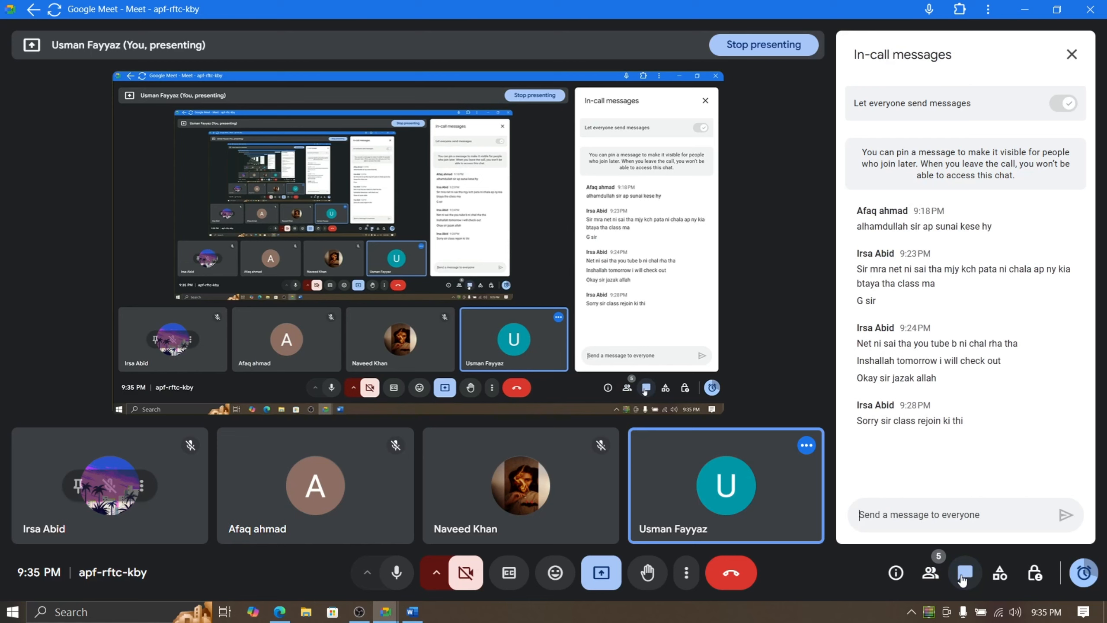
pyautogui.click(928, 574)
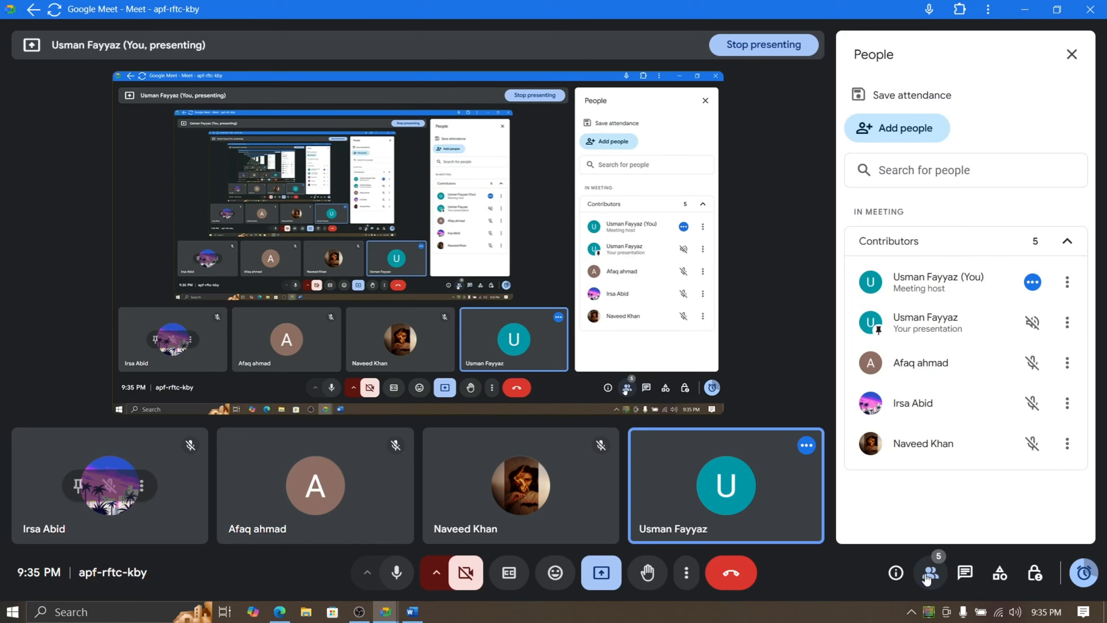
pyautogui.click(1023, 10)
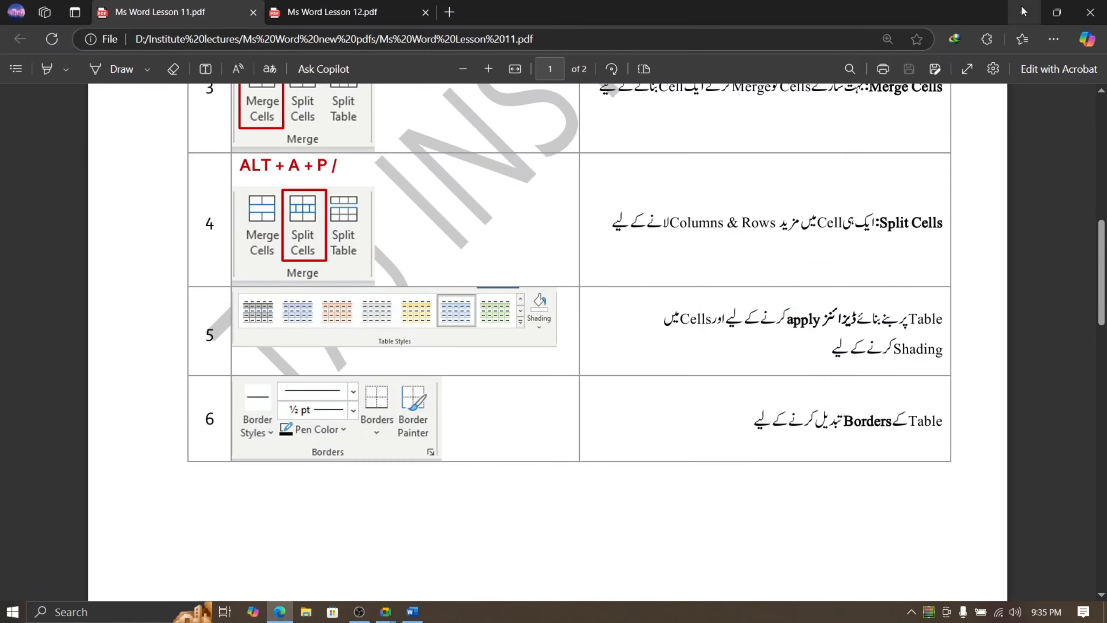
pyautogui.scroll(-10, 735, 158)
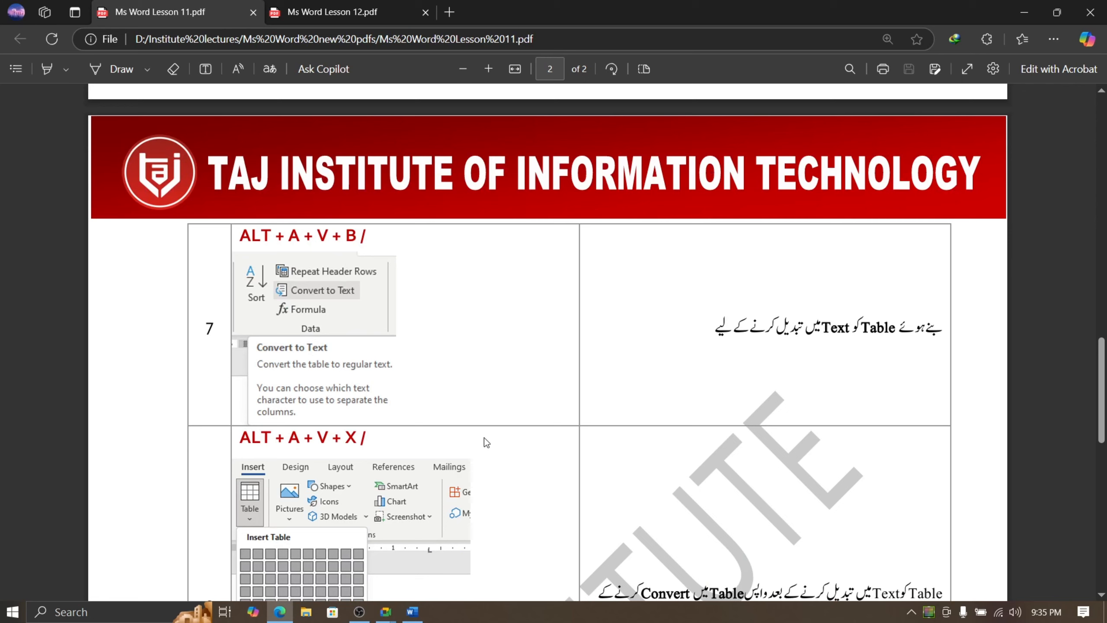
# Switch to Word and reset the whole table to the plain black Table Grid style
pyautogui.click(412, 612)
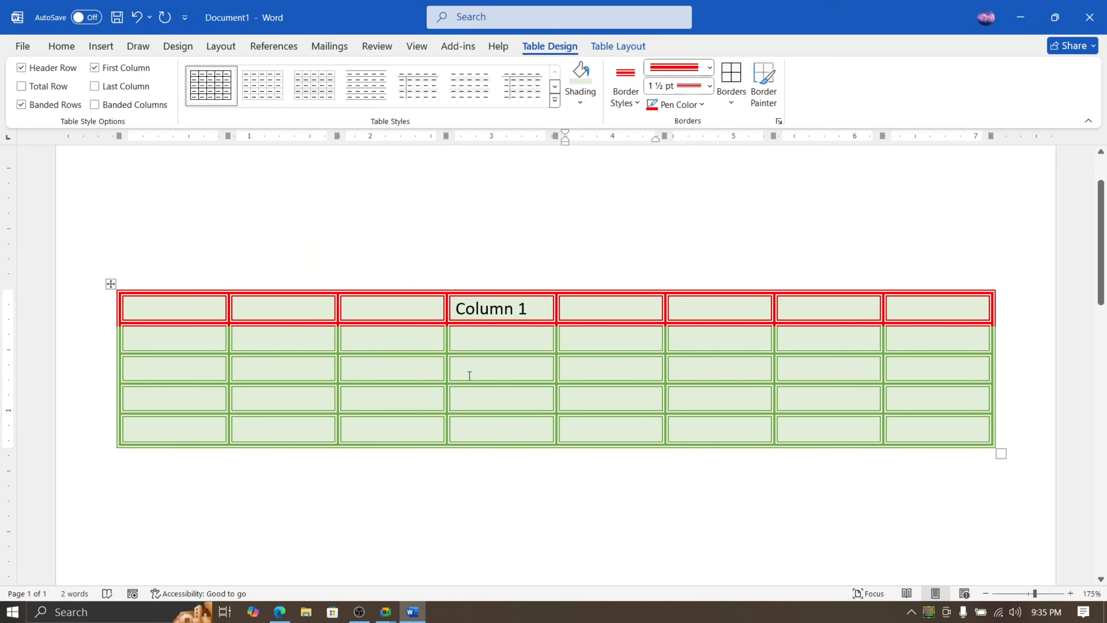
pyautogui.moveTo(915, 433)
pyautogui.mouseDown()
pyautogui.moveTo(326, 348)
pyautogui.moveTo(173, 285)
pyautogui.mouseUp()
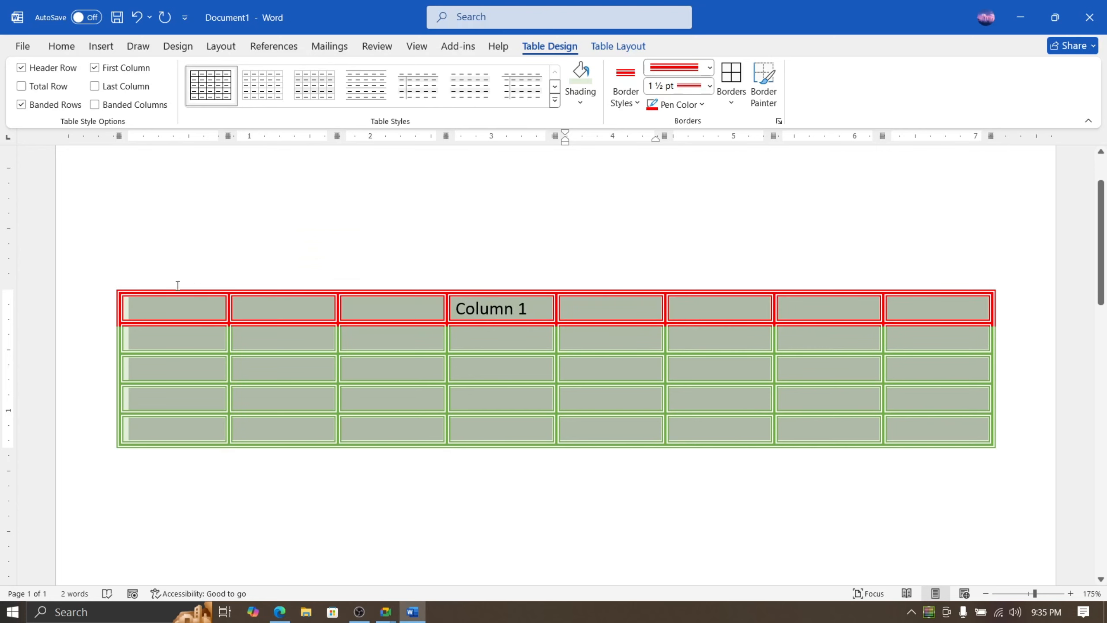
pyautogui.click(555, 102)
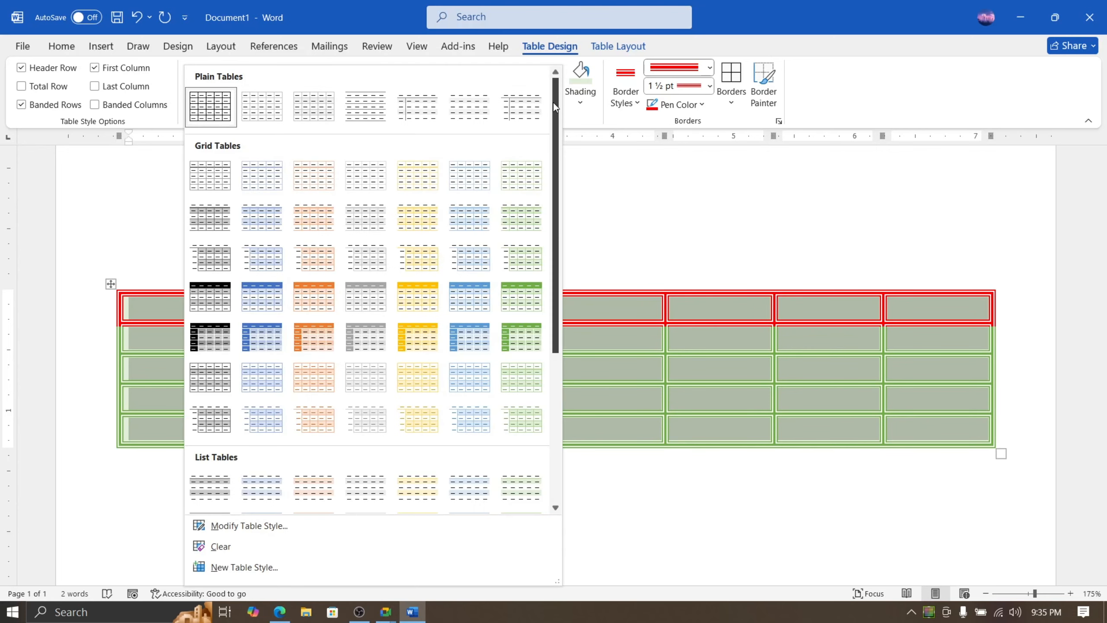
pyautogui.click(215, 108)
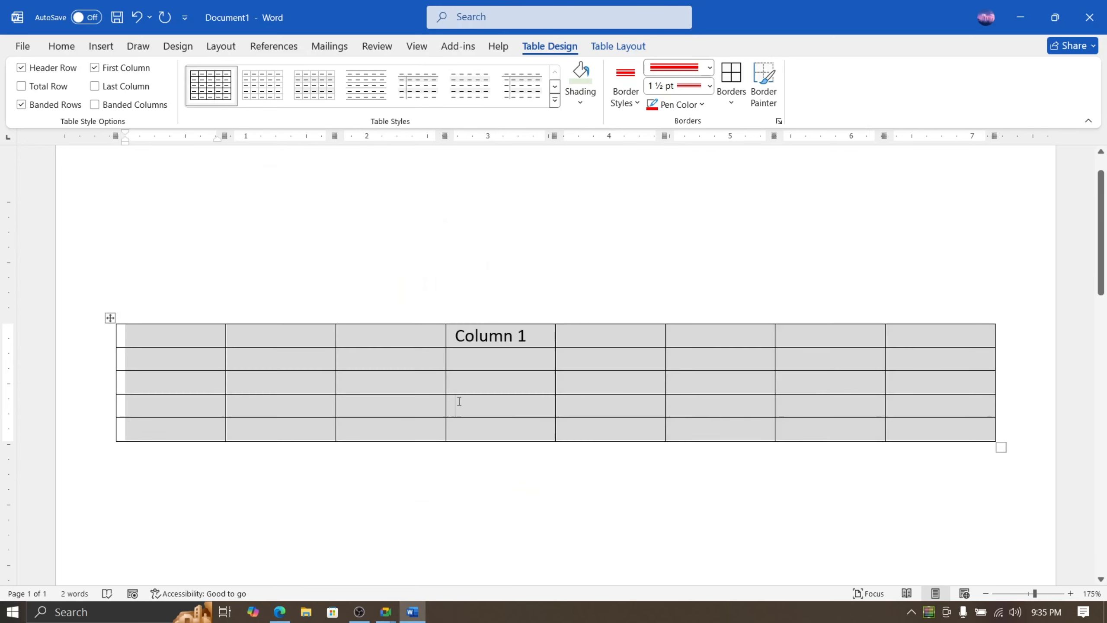
pyautogui.click(456, 403)
# Enter the header "Students name" in the table's first cell and widen the first column to fit it on one line
pyautogui.click(185, 345)
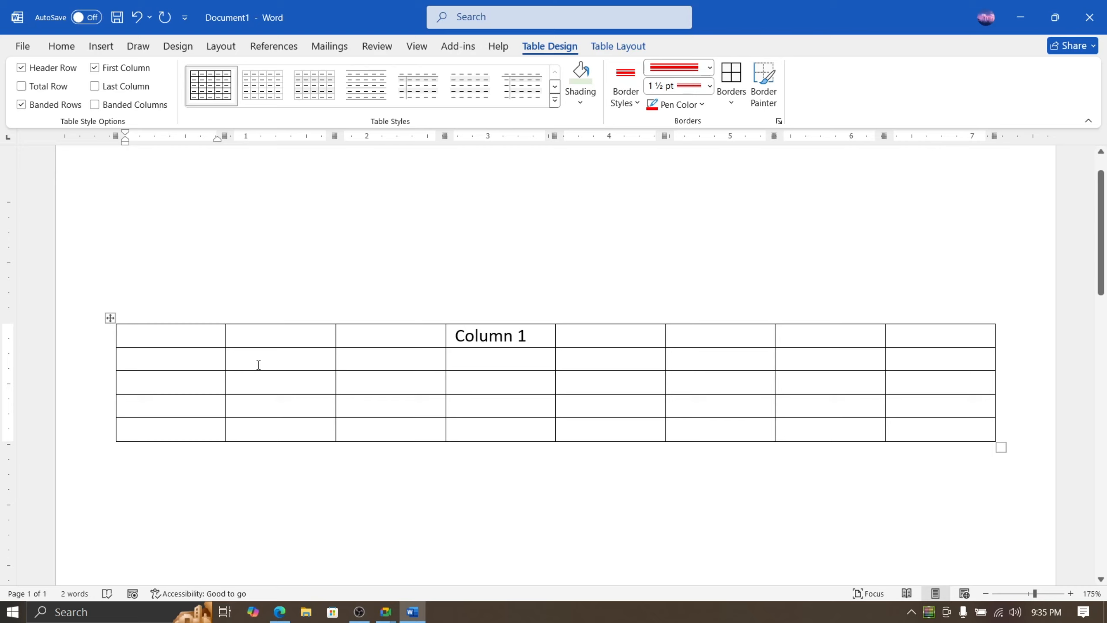
pyautogui.write('studndt')
pyautogui.press('BackSpace')
pyautogui.press('BackSpace')
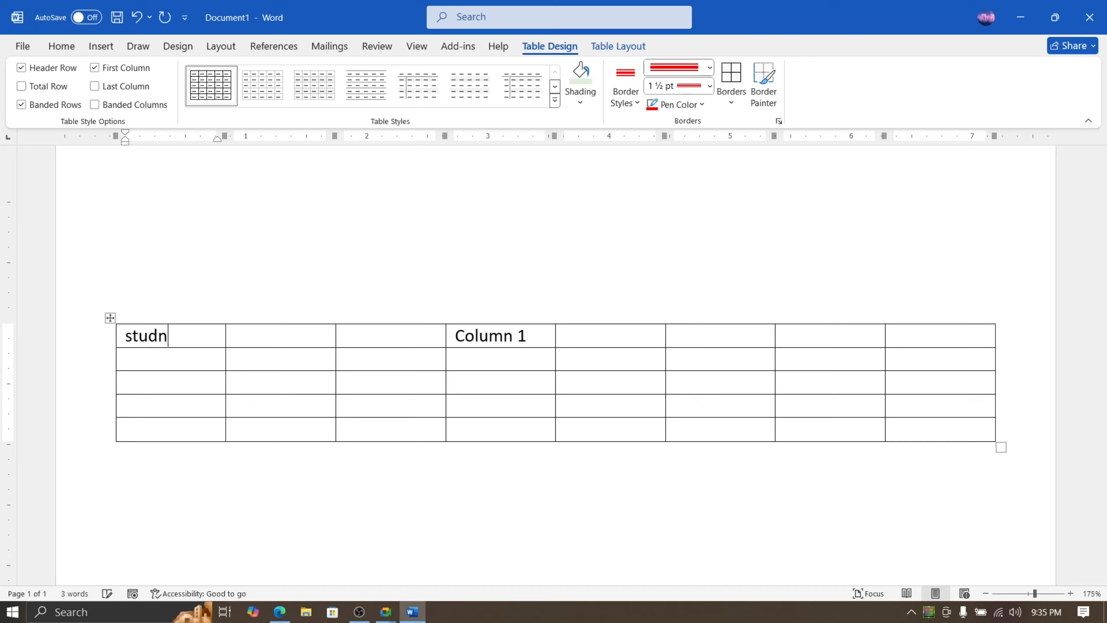
pyautogui.press('BackSpace')
pyautogui.write('ents name')
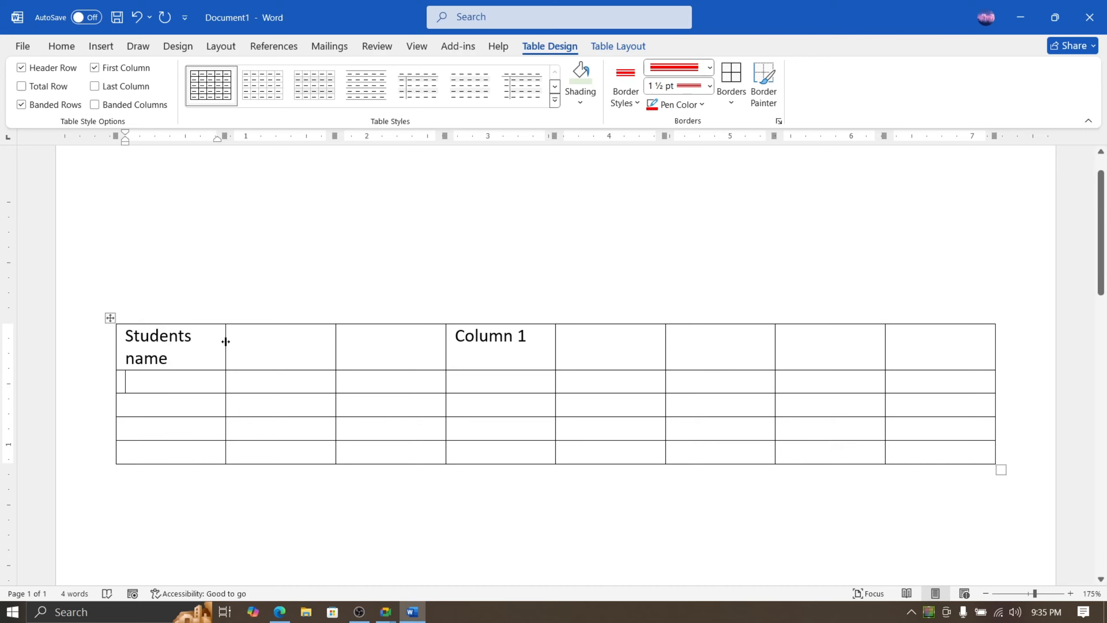
pyautogui.moveTo(226, 341); pyautogui.dragTo(275, 344)
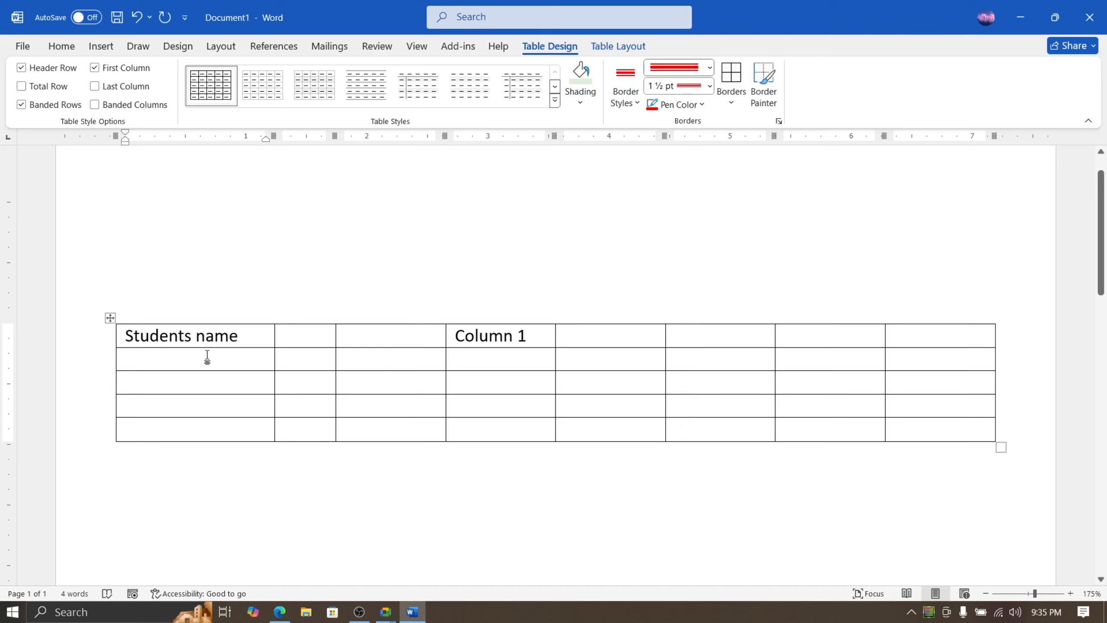
# Fill the four cells below the "Students name" header with one student's first name each
pyautogui.write('ali')
pyautogui.press('Return')
pyautogui.press('BackSpace')
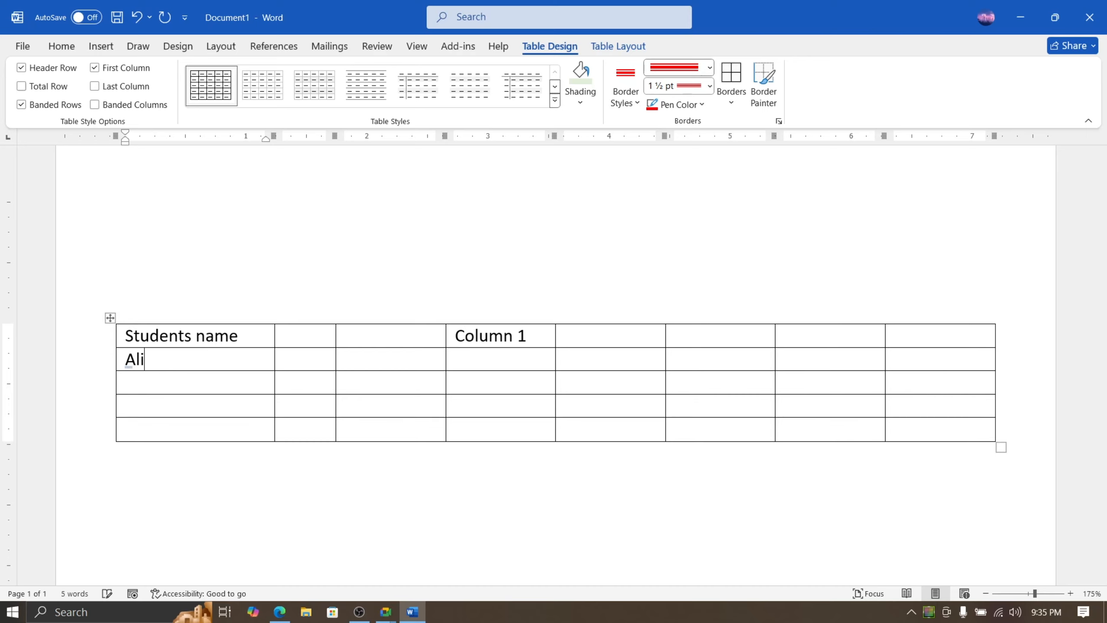
pyautogui.press('Down')
pyautogui.write('uzair')
pyautogui.press('Down')
pyautogui.write('qasim')
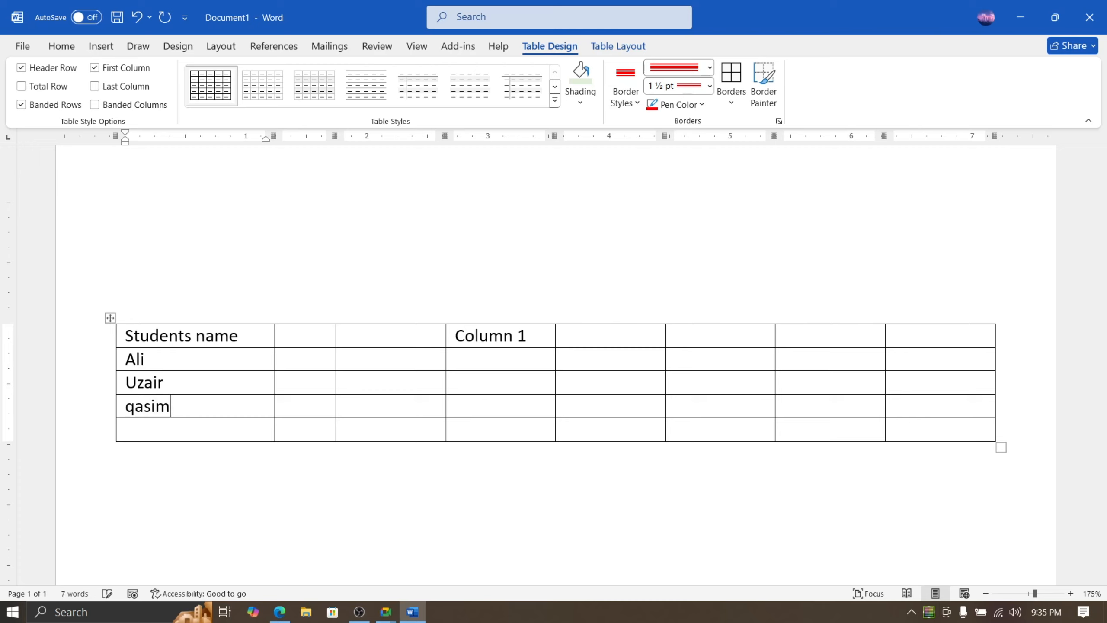
pyautogui.press('Down')
pyautogui.write('ahemed')
# Enter the header "Class" in the second column and fill the cells below it with 8, 9, 8 and 9
pyautogui.click(307, 336)
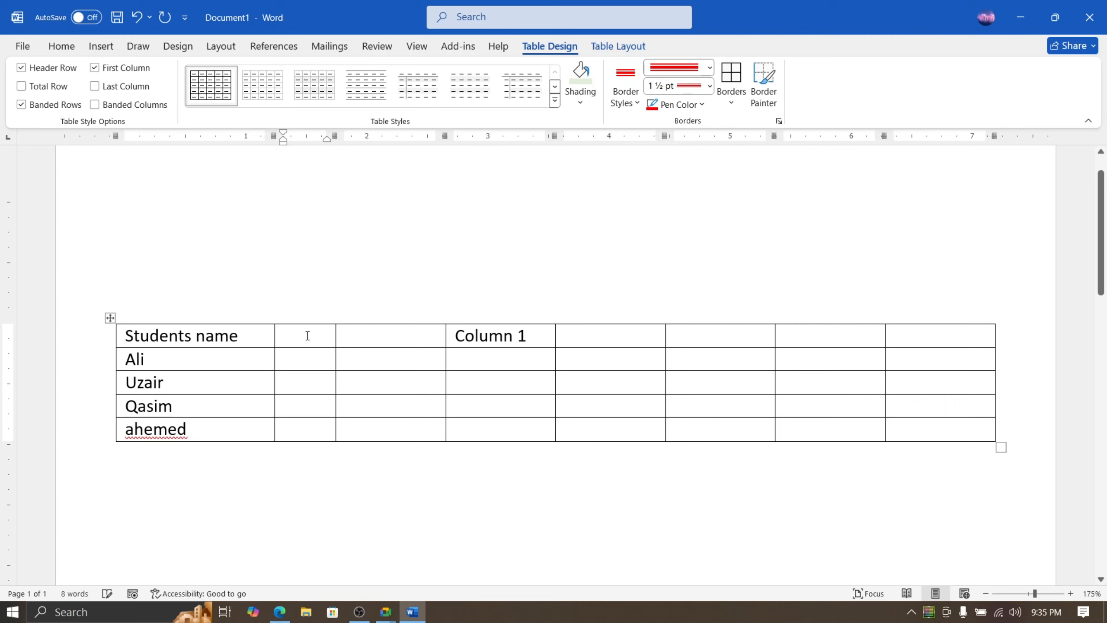
pyautogui.write('Class')
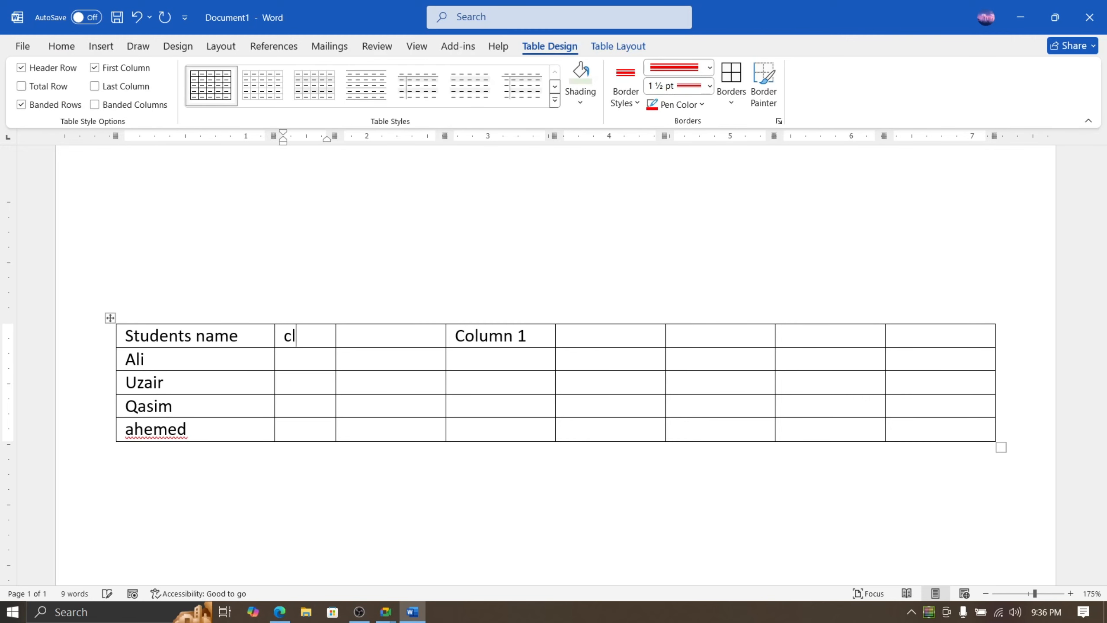
pyautogui.press('Down')
pyautogui.press('Down')
pyautogui.press('Up')
pyautogui.write('8')
pyautogui.press('Down')
pyautogui.write('9')
pyautogui.press('Down')
pyautogui.write('8')
pyautogui.press('Down')
pyautogui.write('9')
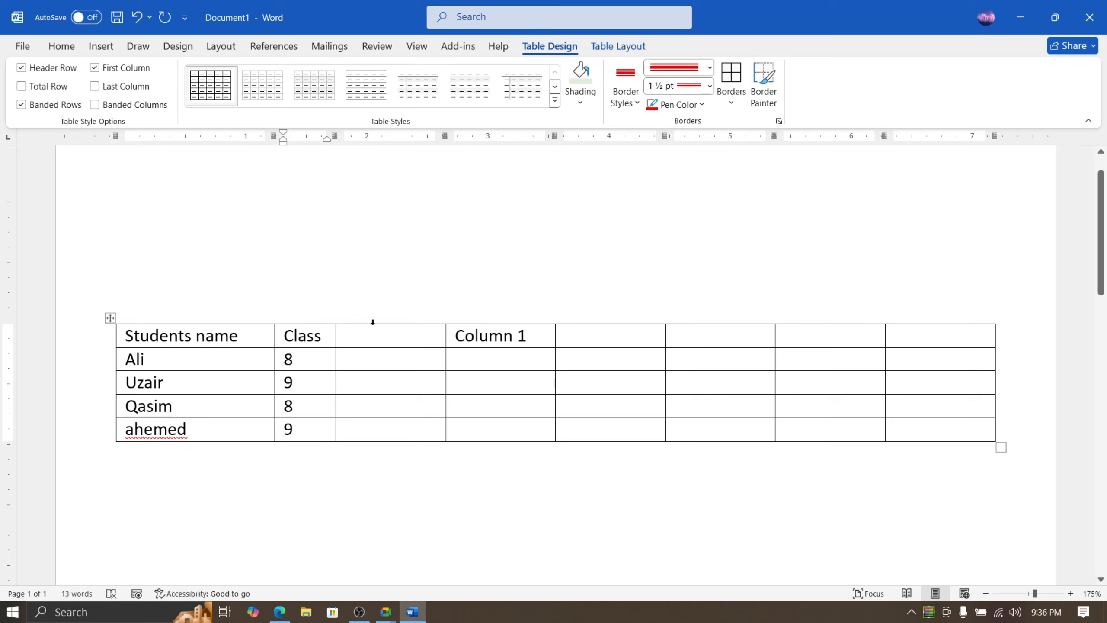
# Clear the "Column 1" text from the table's header row
pyautogui.click(384, 341)
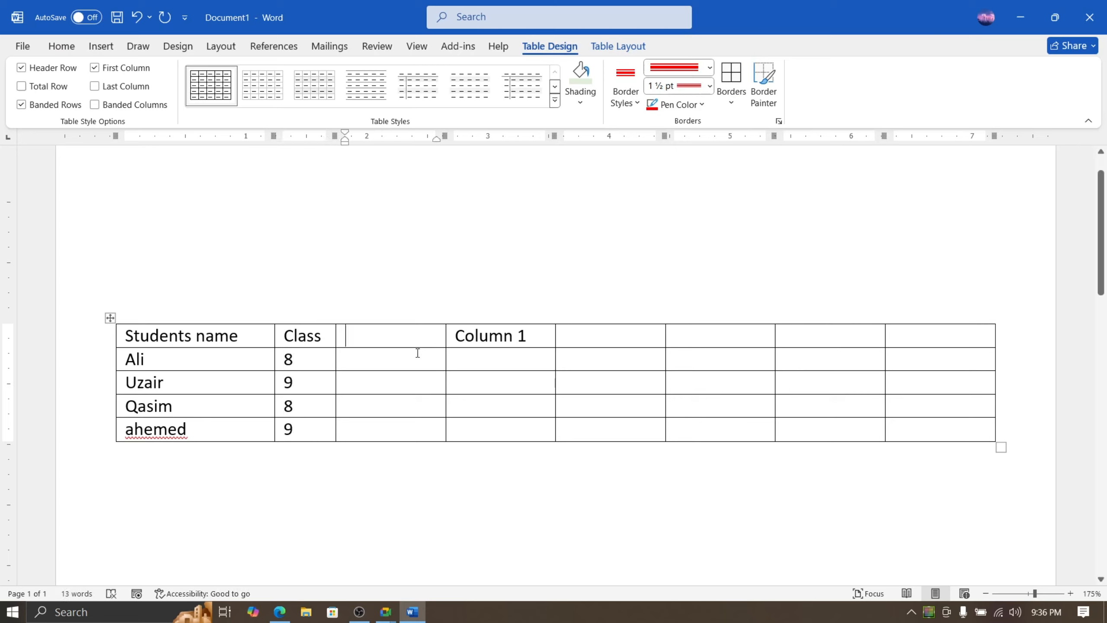
pyautogui.keyDown('shift'); pyautogui.click(537, 339); pyautogui.keyUp('shift')
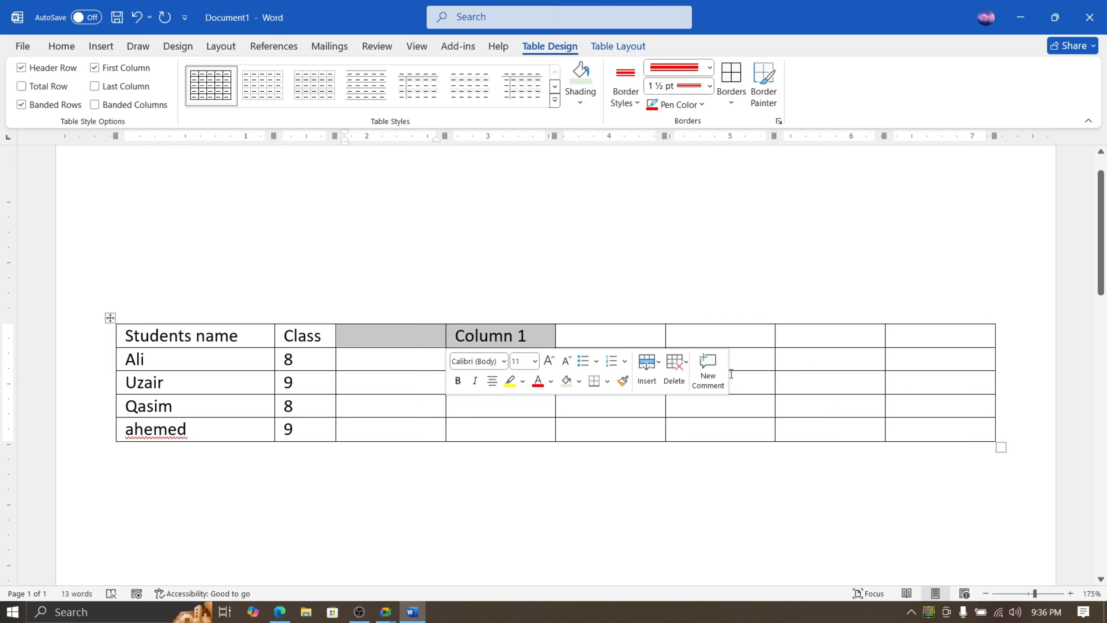
pyautogui.press('Delete')
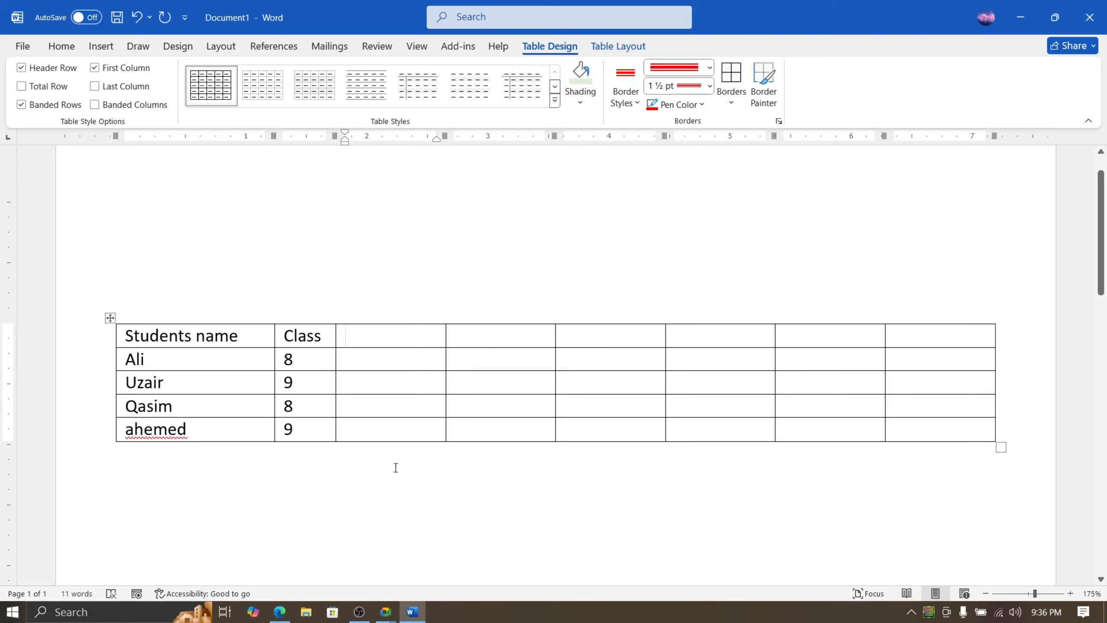
pyautogui.scroll(-4, 394, 464)
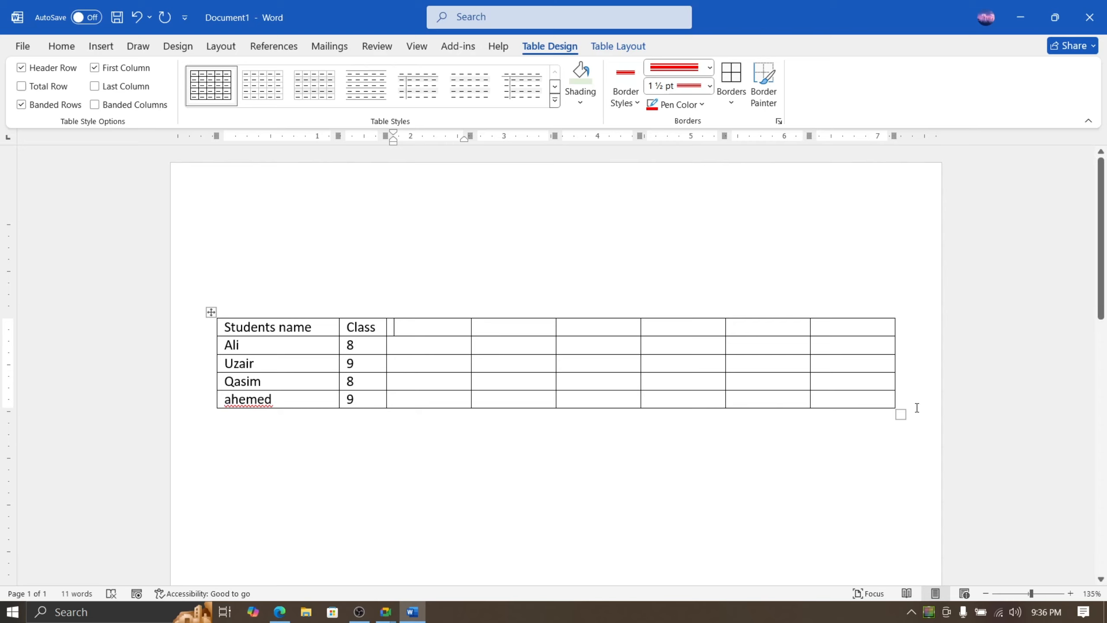
pyautogui.moveTo(860, 405); pyautogui.dragTo(204, 336)
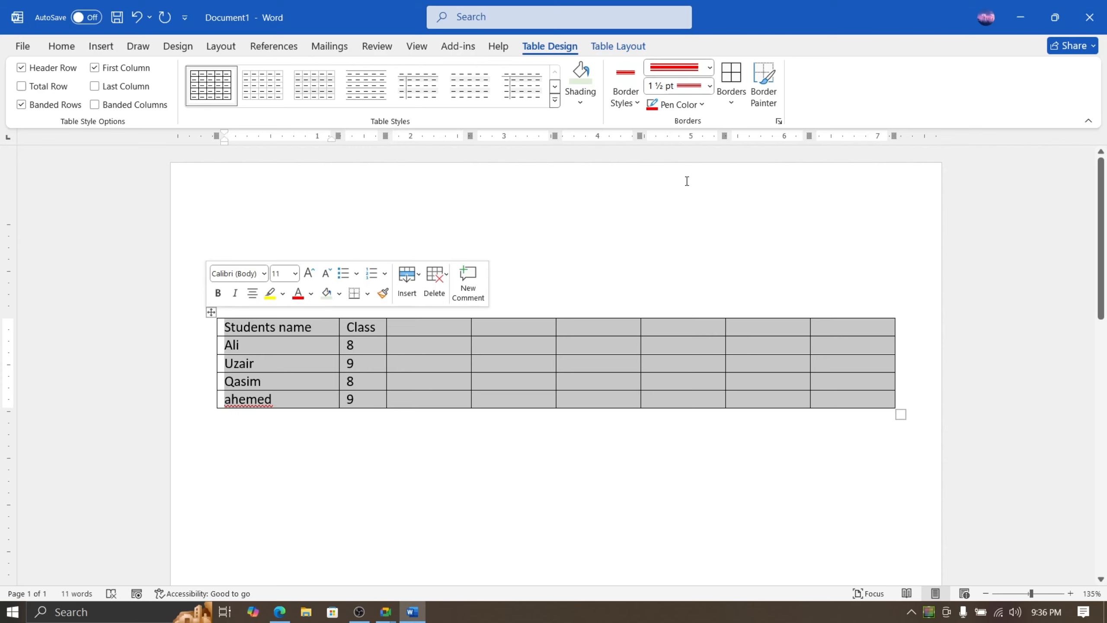
pyautogui.click(731, 103)
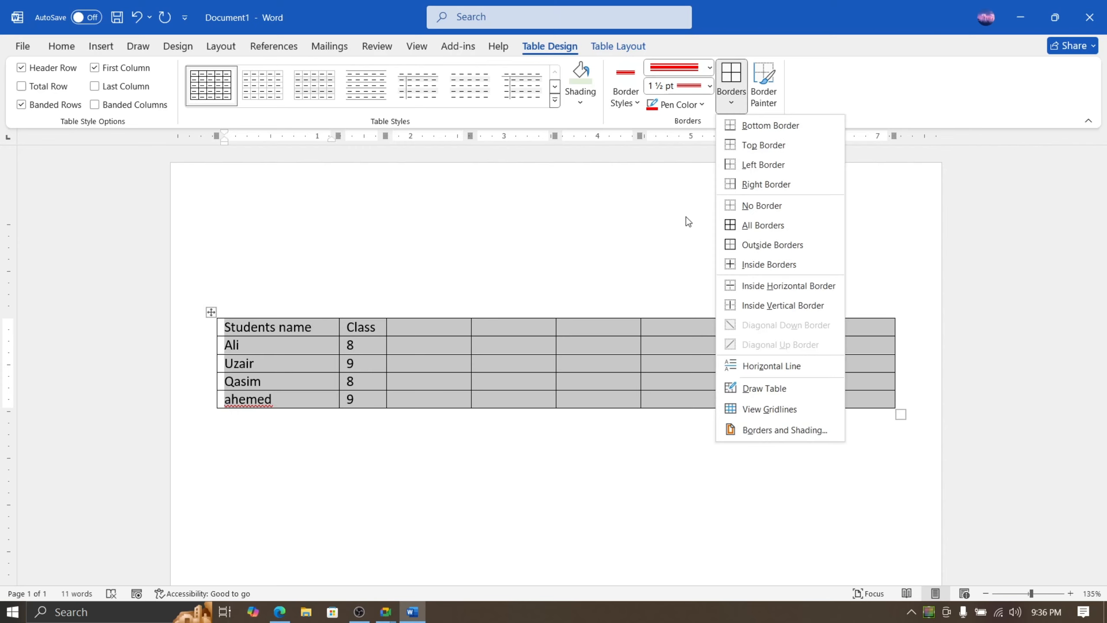
pyautogui.press('Escape')
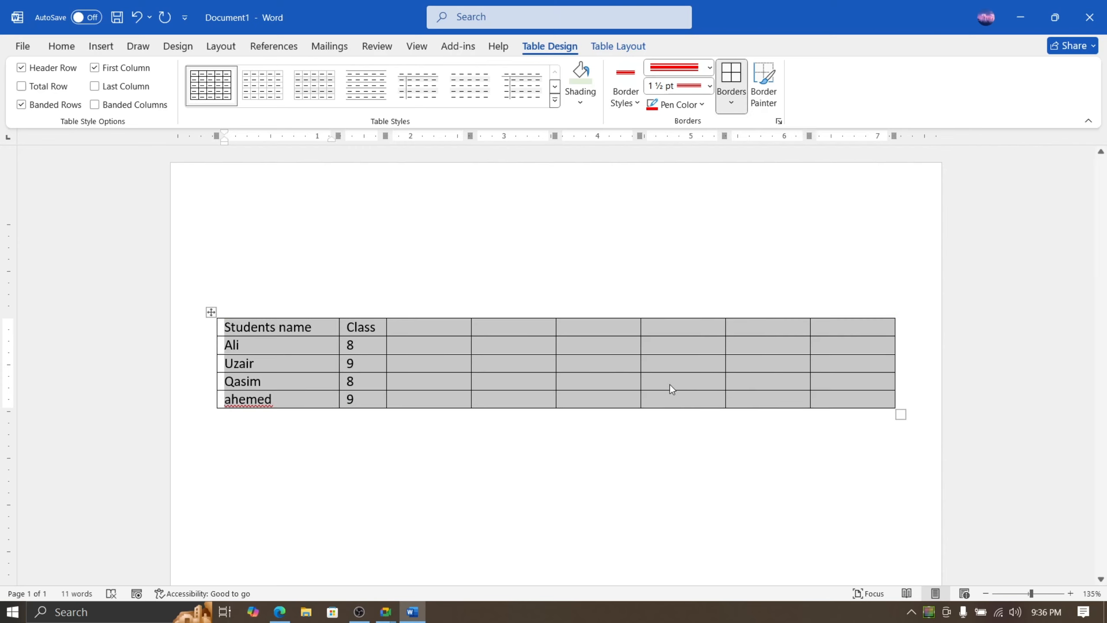
pyautogui.click(429, 364)
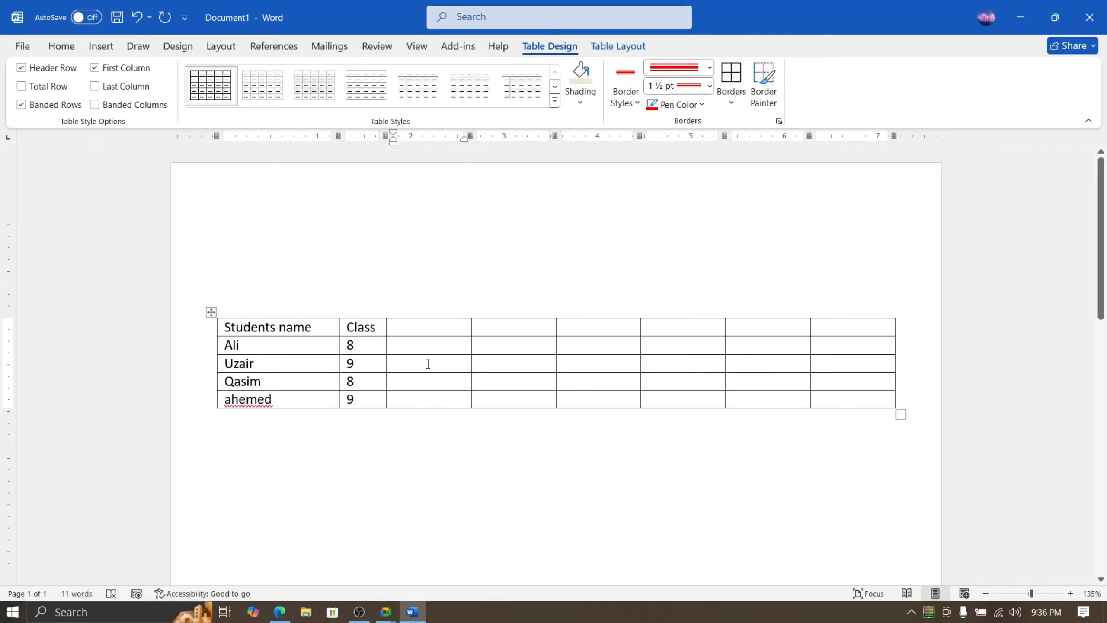
pyautogui.click(269, 468)
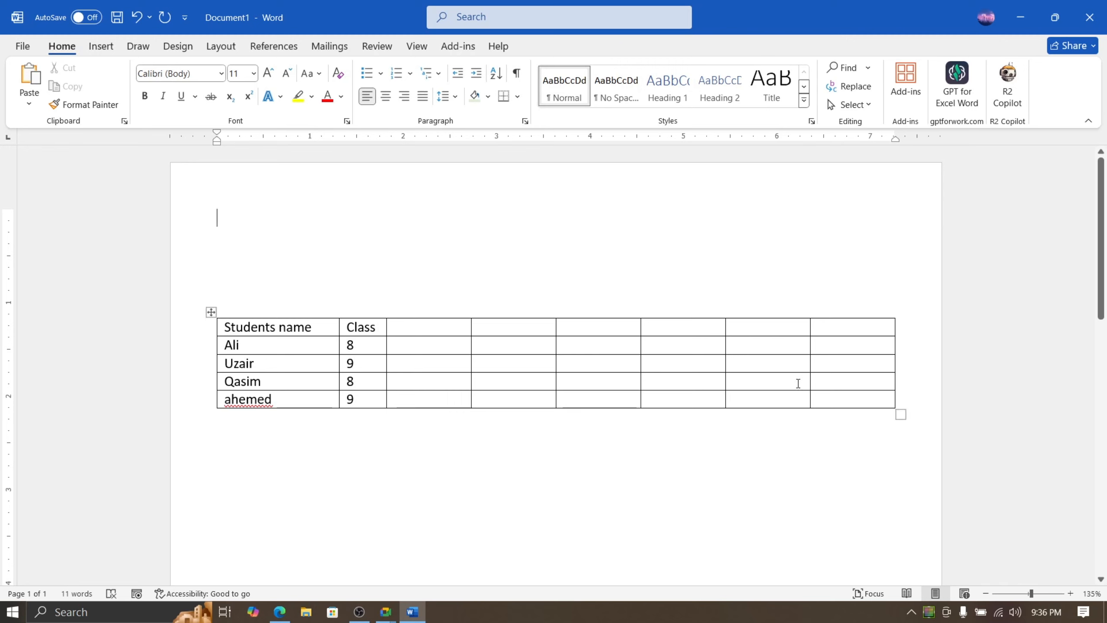
# Convert the whole table to regular text, separating the cell contents with paragraph marks, and look through the converted text
pyautogui.moveTo(831, 398); pyautogui.dragTo(262, 328)
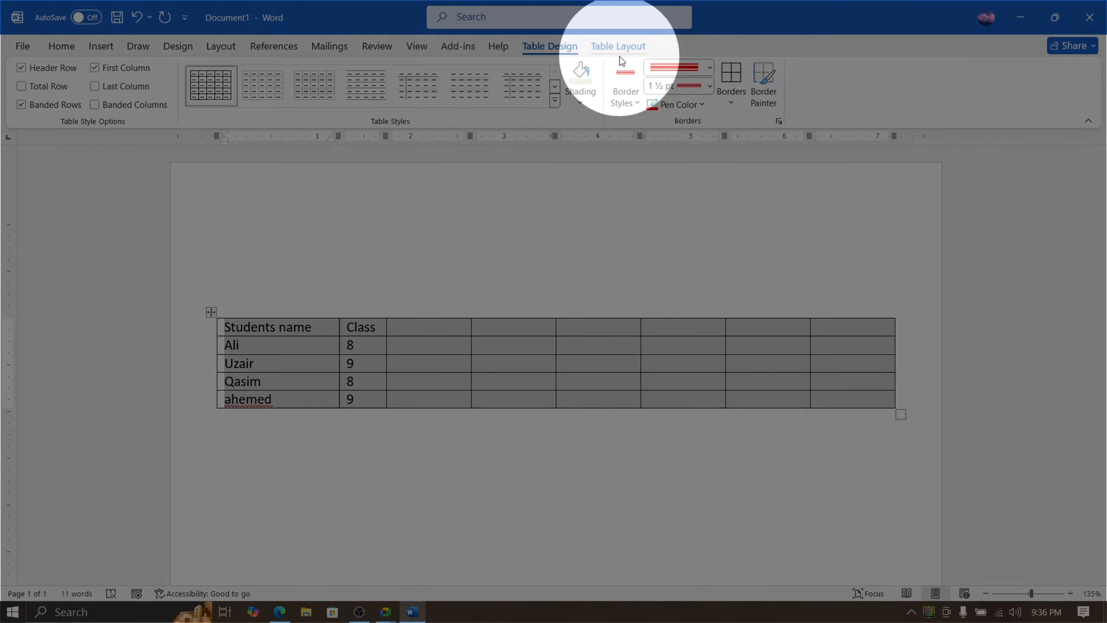
pyautogui.click(622, 48)
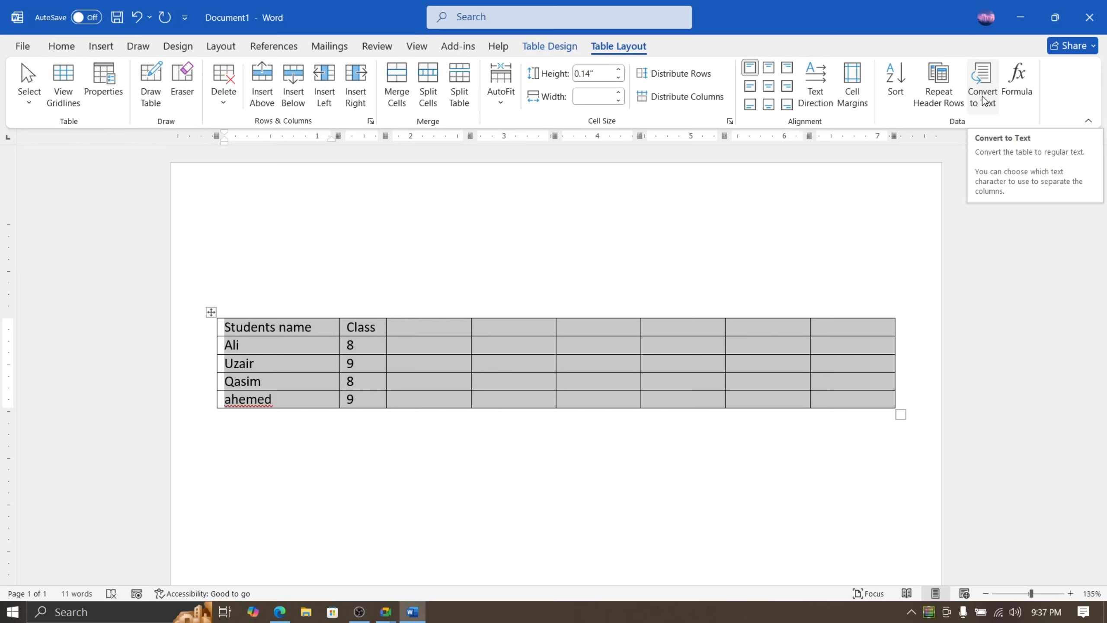
pyautogui.click(984, 100)
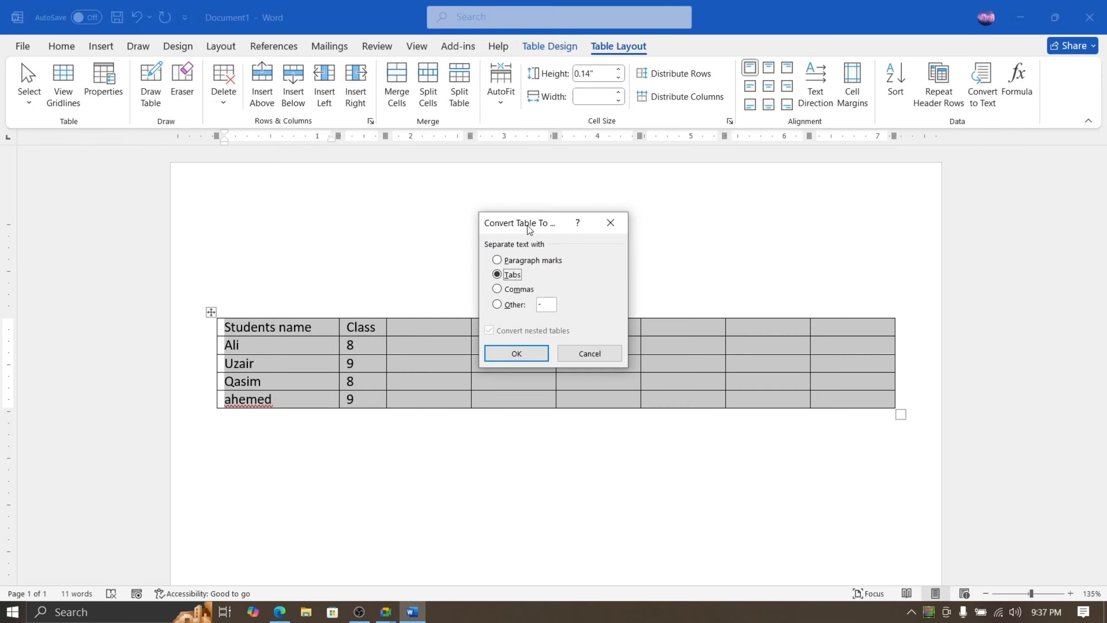
pyautogui.moveTo(528, 226); pyautogui.dragTo(660, 160)
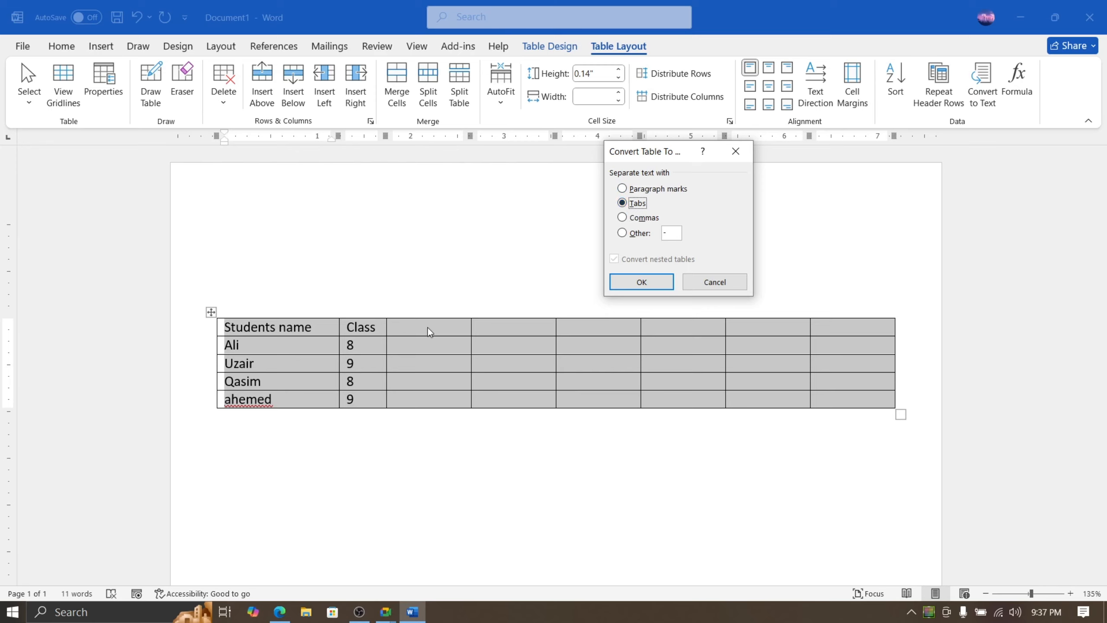
pyautogui.click(657, 189)
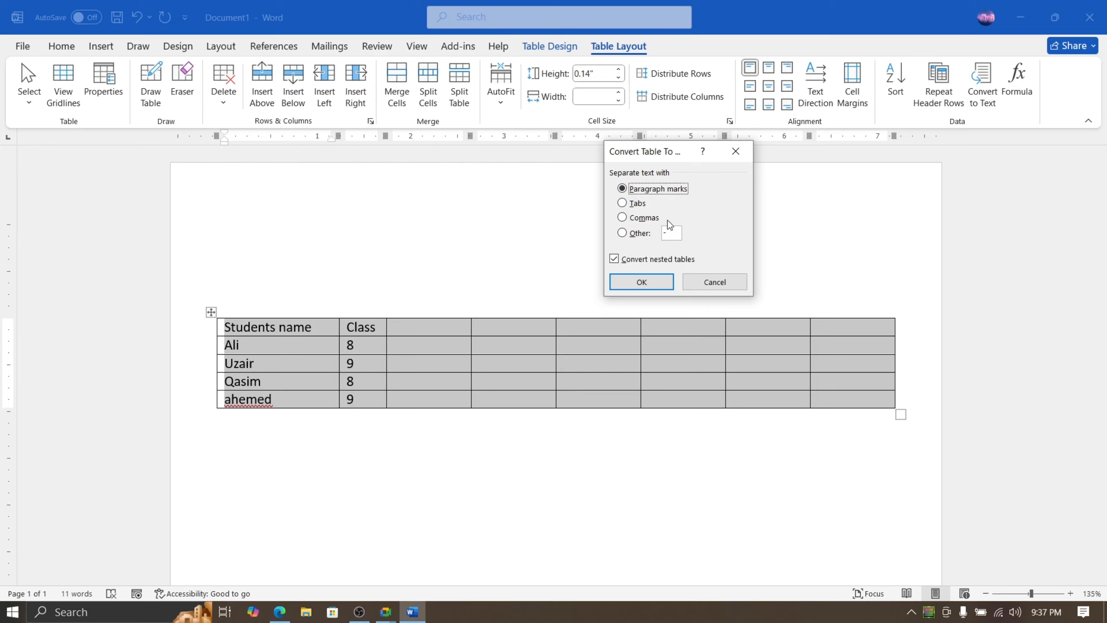
pyautogui.click(645, 218)
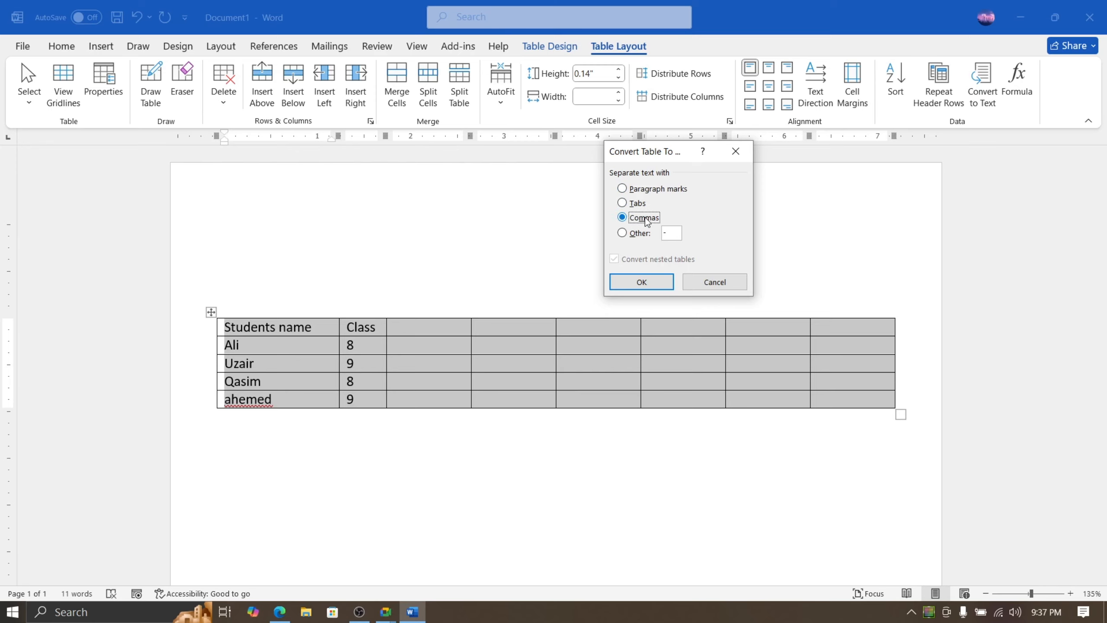
pyautogui.click(642, 192)
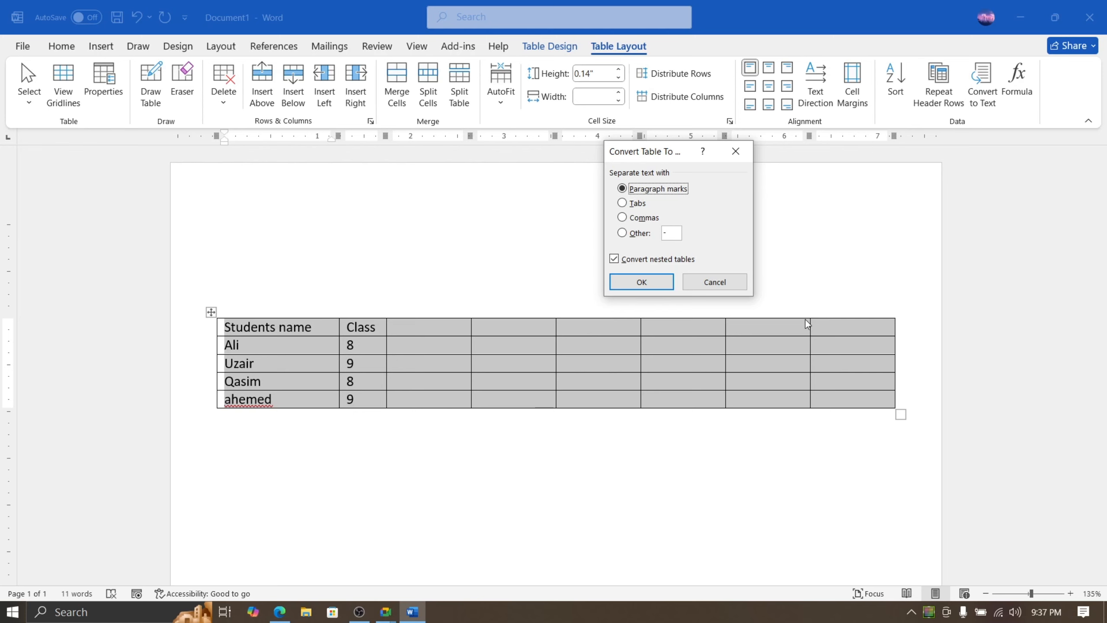
pyautogui.click(642, 281)
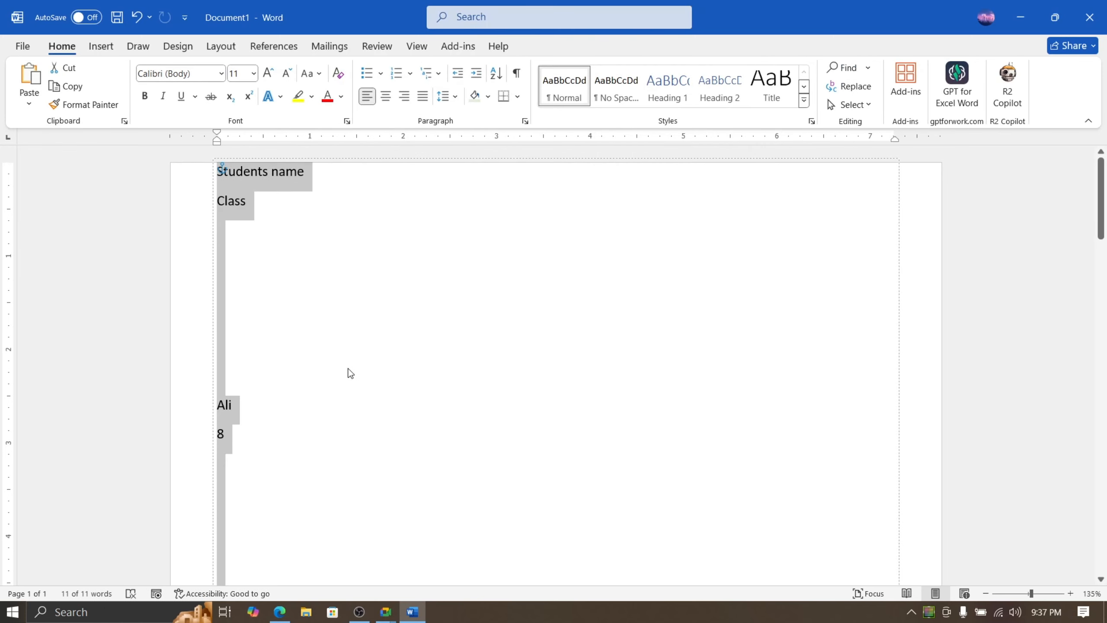
pyautogui.scroll(-15, 345, 371)
pyautogui.scroll(-9, 338, 374)
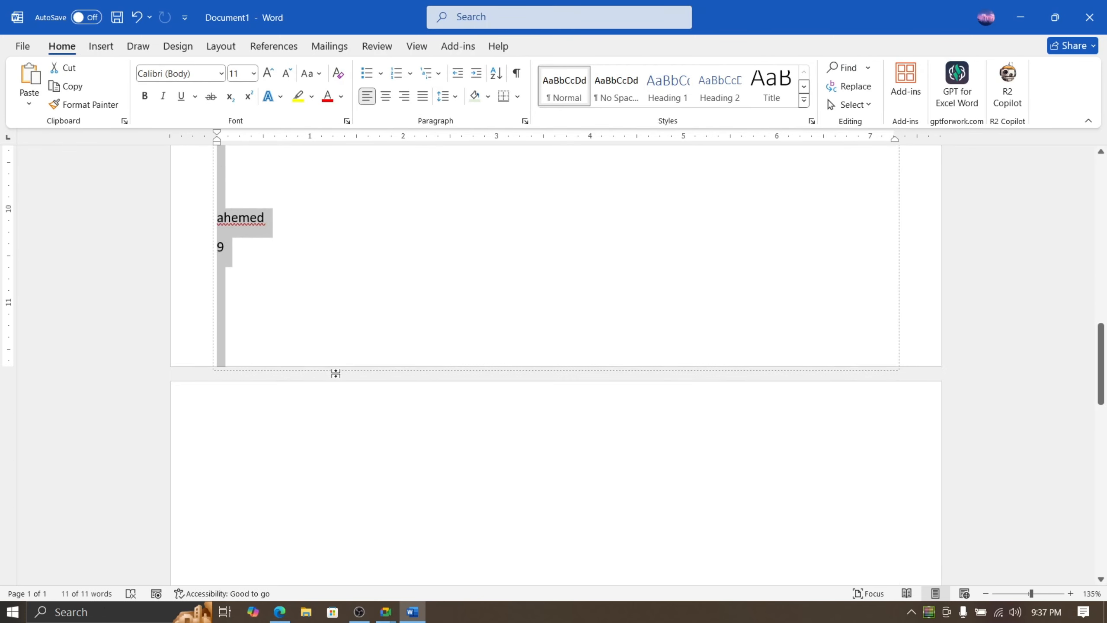
# Undo the table's conversion to text separated by paragraph marks
pyautogui.scroll(4, 341, 373)
pyautogui.scroll(20, 357, 351)
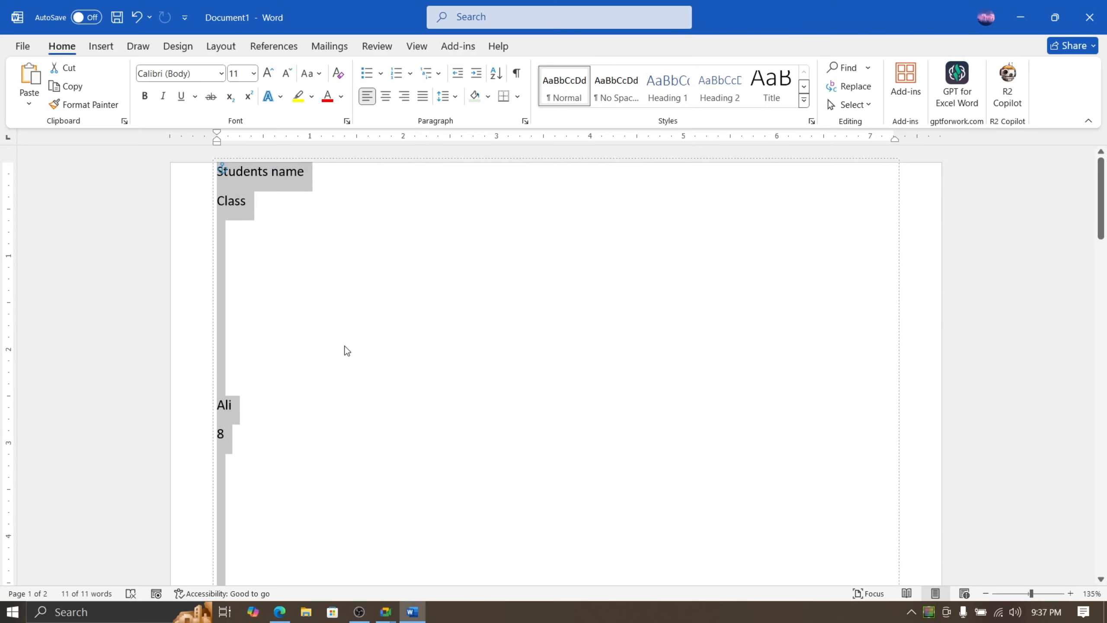
pyautogui.hotkey('ctrl', 'z')
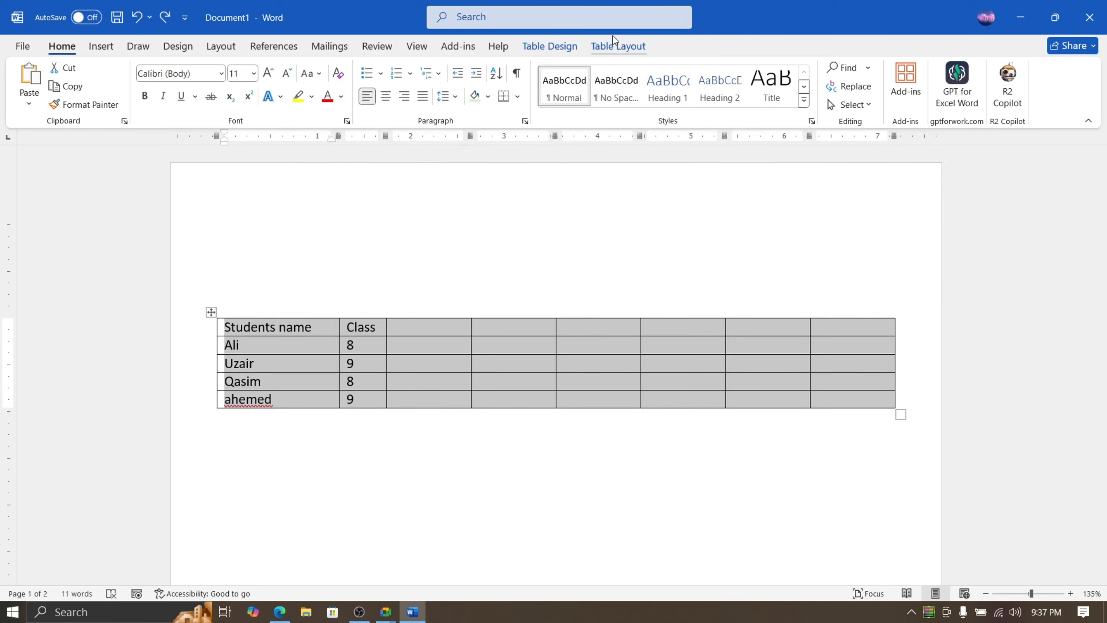
# Convert the whole student table to regular text separated by tabs, look over the result and undo the conversion
pyautogui.click(618, 45)
pyautogui.click(983, 85)
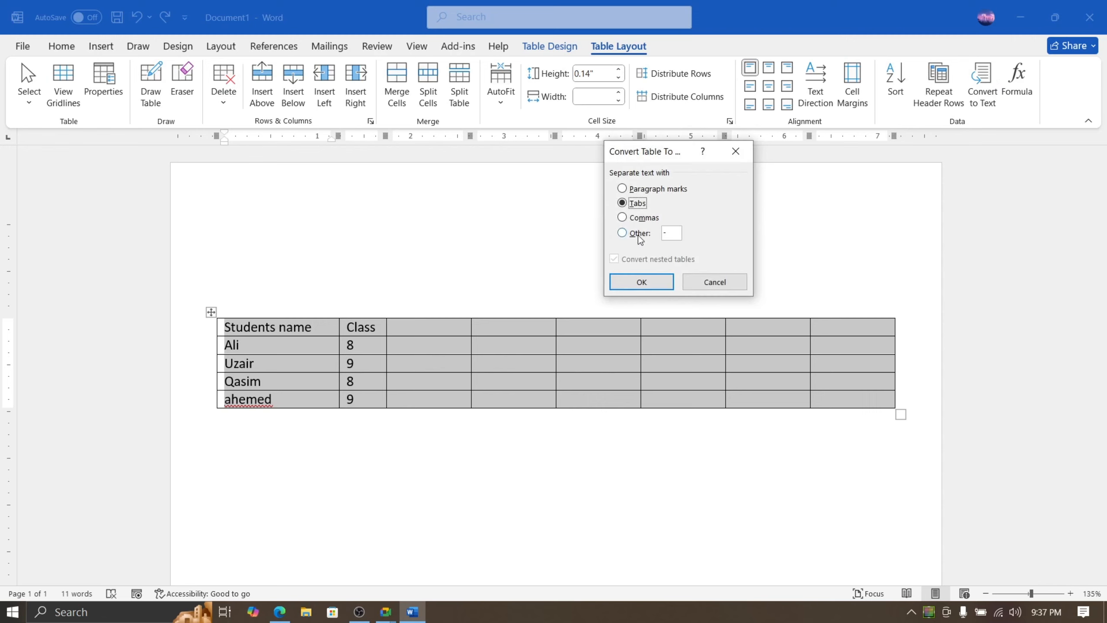
pyautogui.click(628, 287)
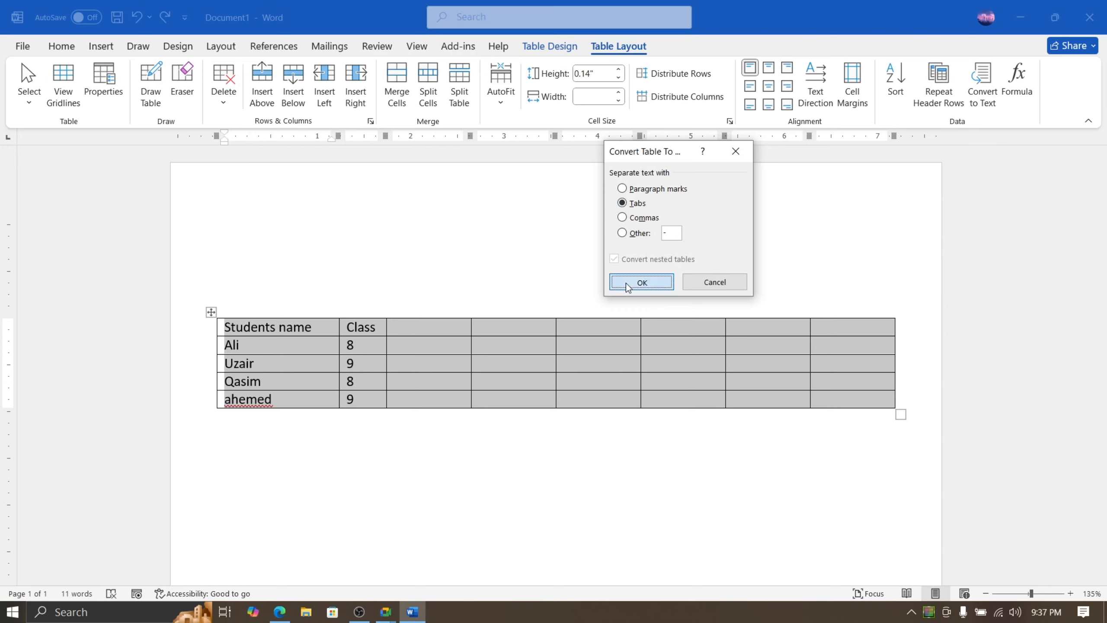
pyautogui.click(397, 358)
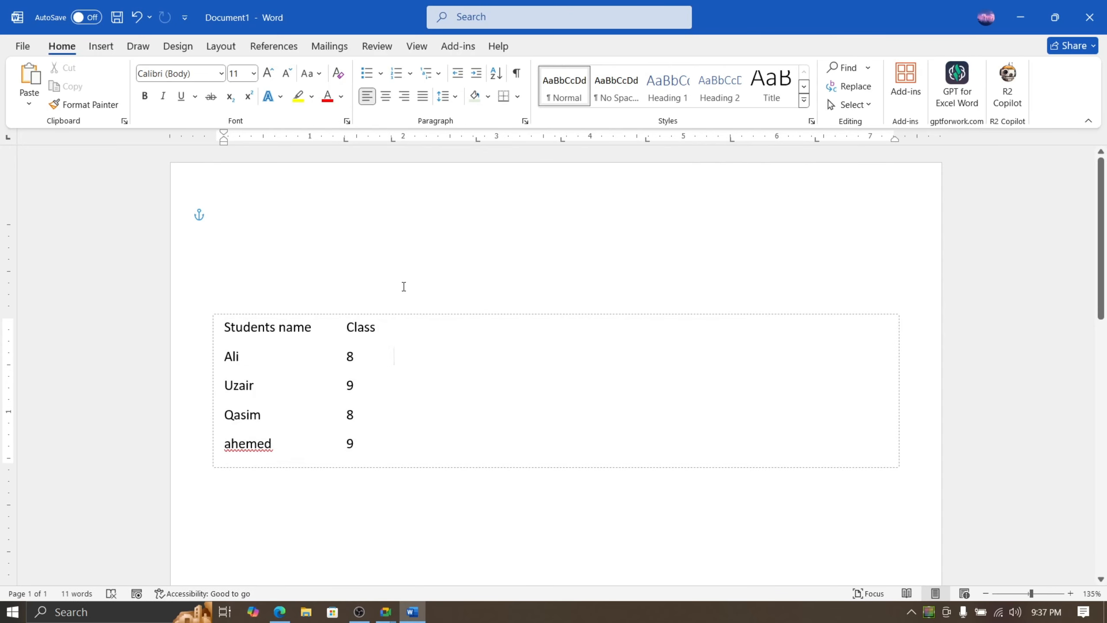
pyautogui.scroll(-3, 445, 305)
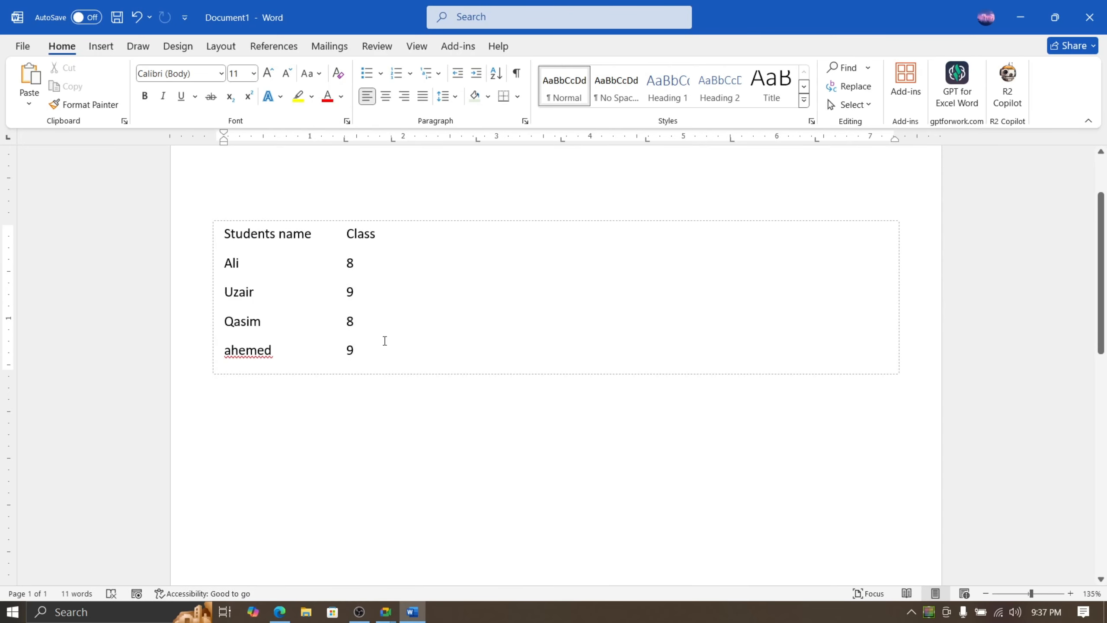
pyautogui.hotkey('ctrl', 'Home')
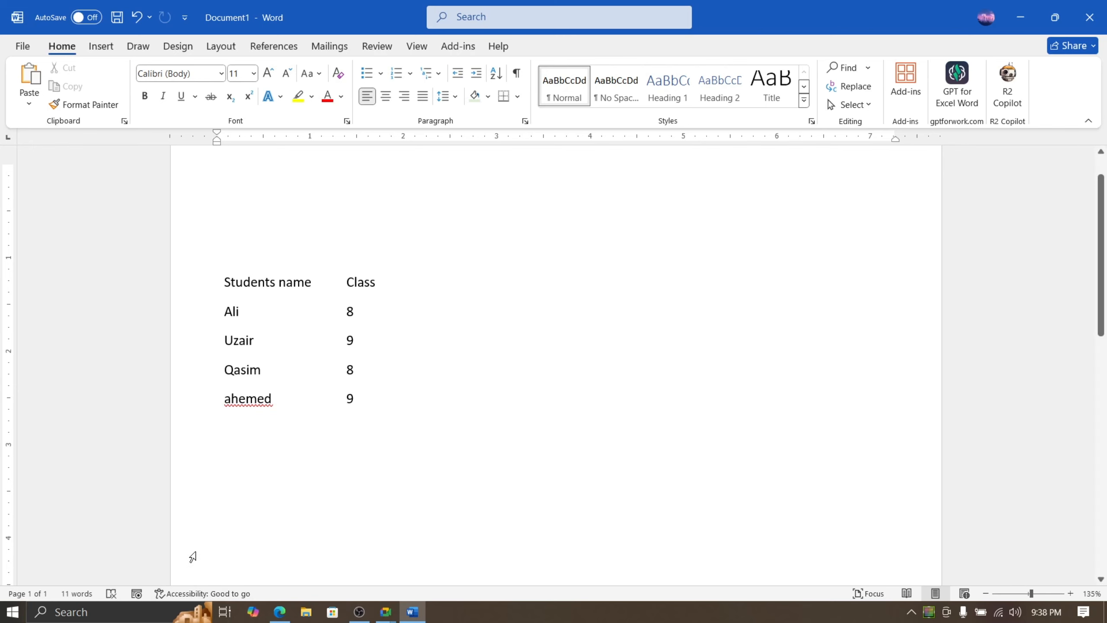
pyautogui.hotkey('ctrl', 'z')
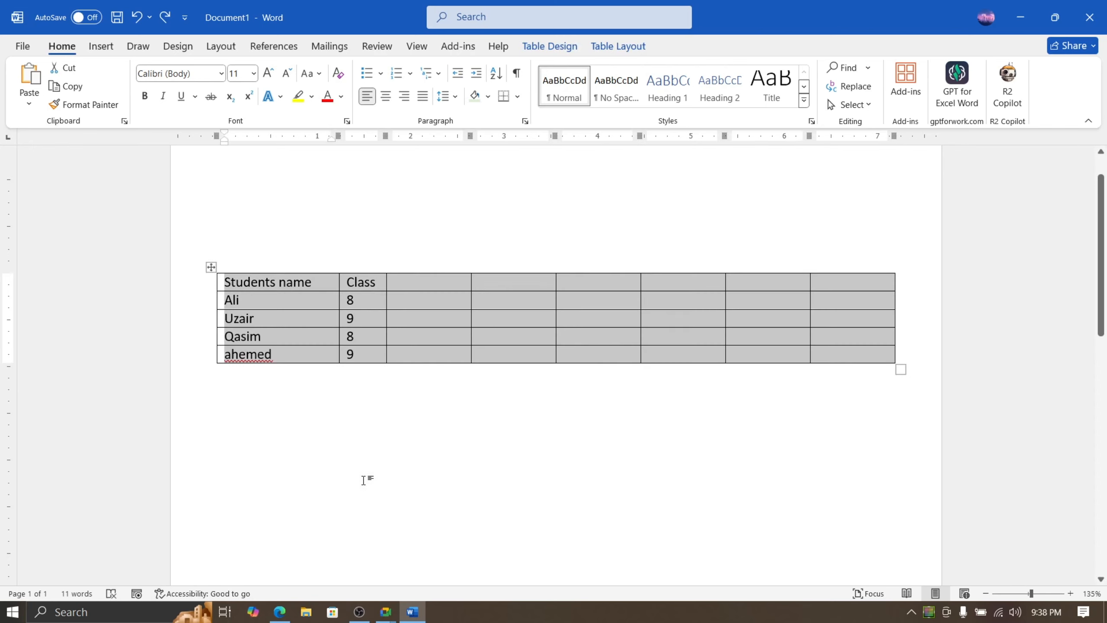
# Switch to the Lesson 11 PDF in Edge, read item 8 on converting text back to a table, and return to Word
pyautogui.moveTo(285, 609)
pyautogui.click(290, 578)
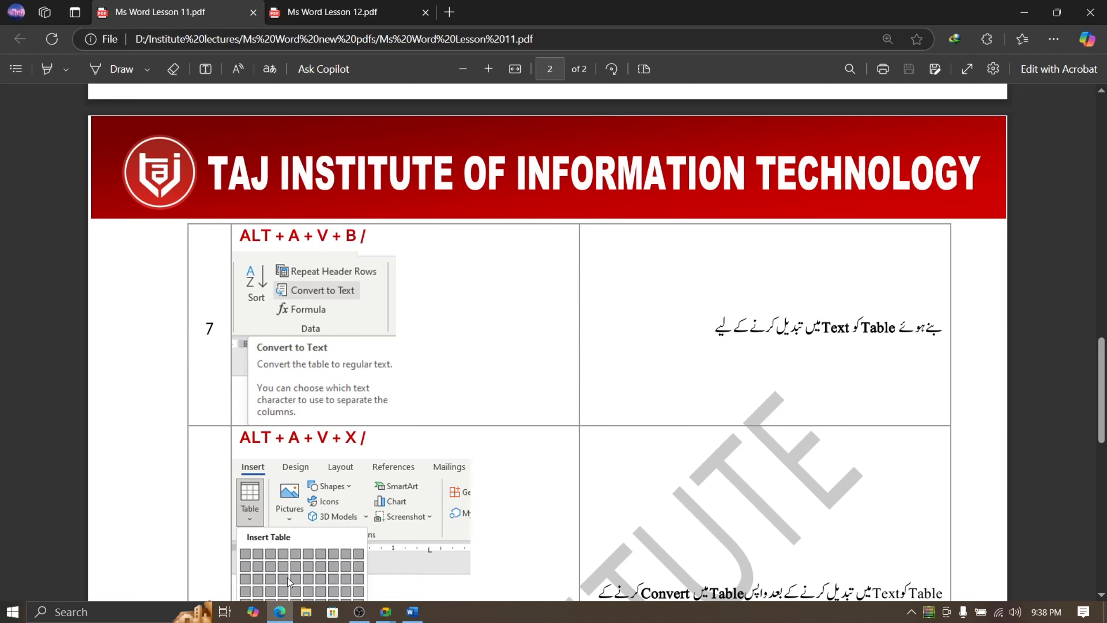
pyautogui.scroll(-5, 448, 343)
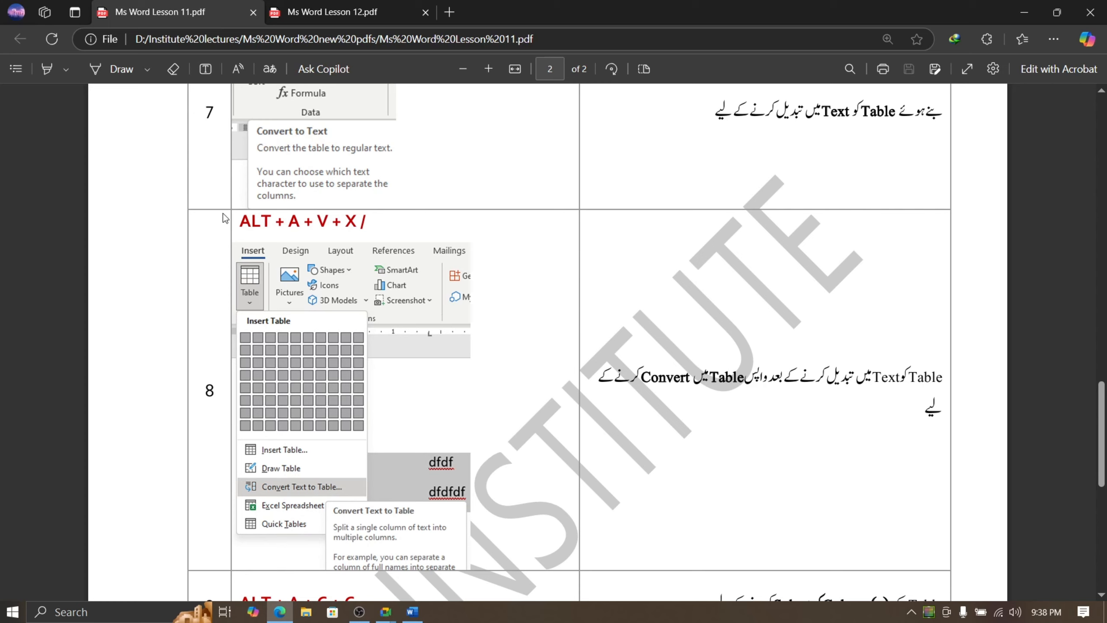
pyautogui.moveTo(243, 215); pyautogui.dragTo(369, 223)
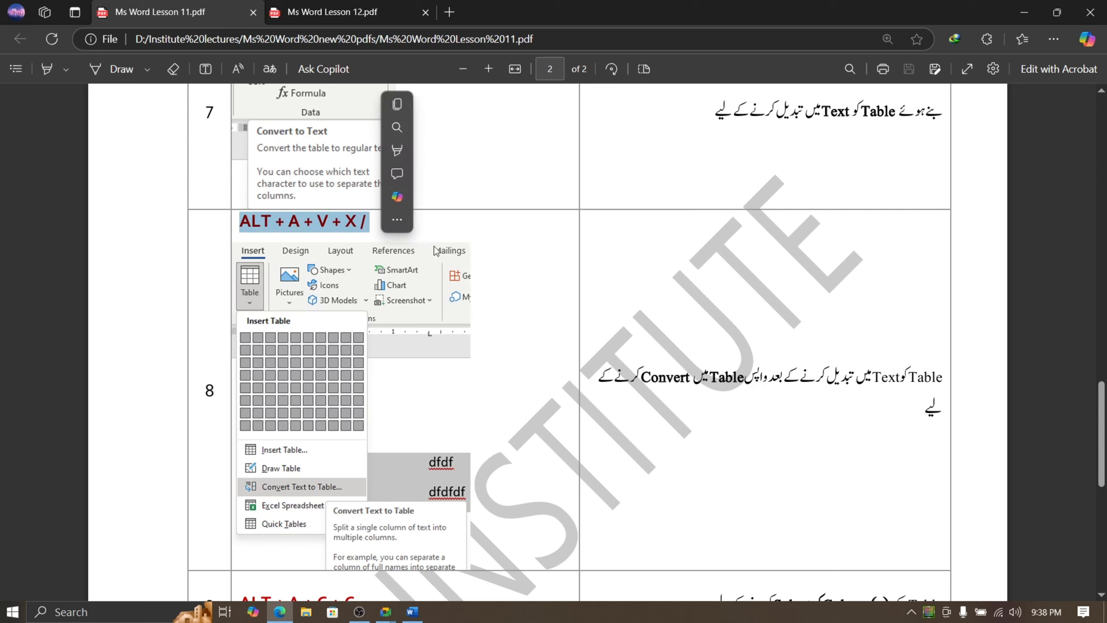
pyautogui.click(453, 278)
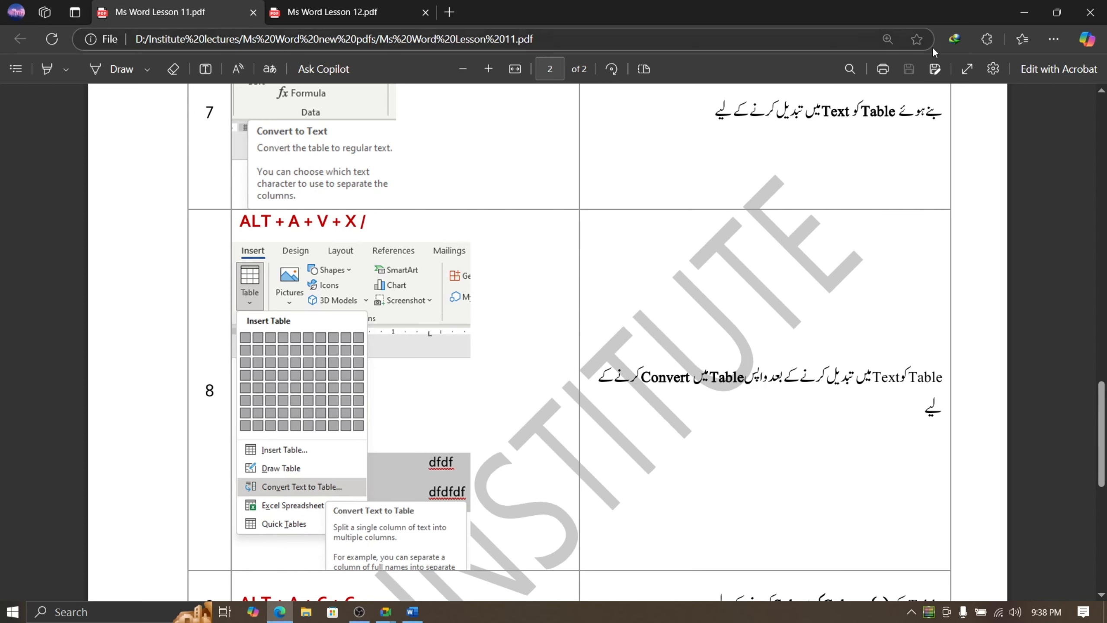
pyautogui.click(1013, 19)
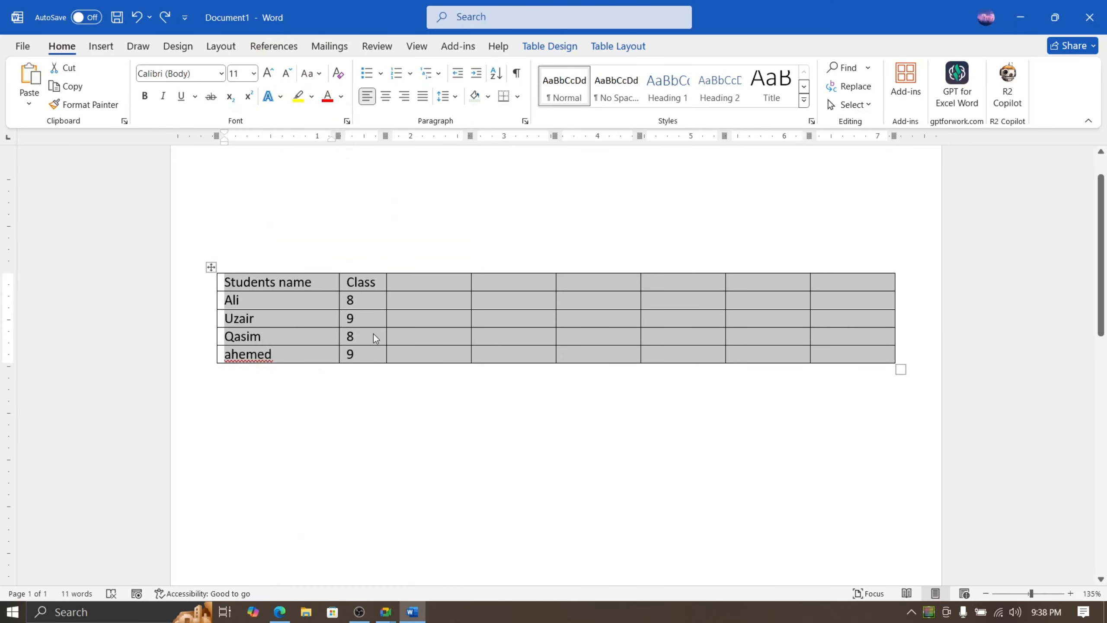
# Convert the selected student table to regular text, separating the cell contents with tabs
pyautogui.click(624, 47)
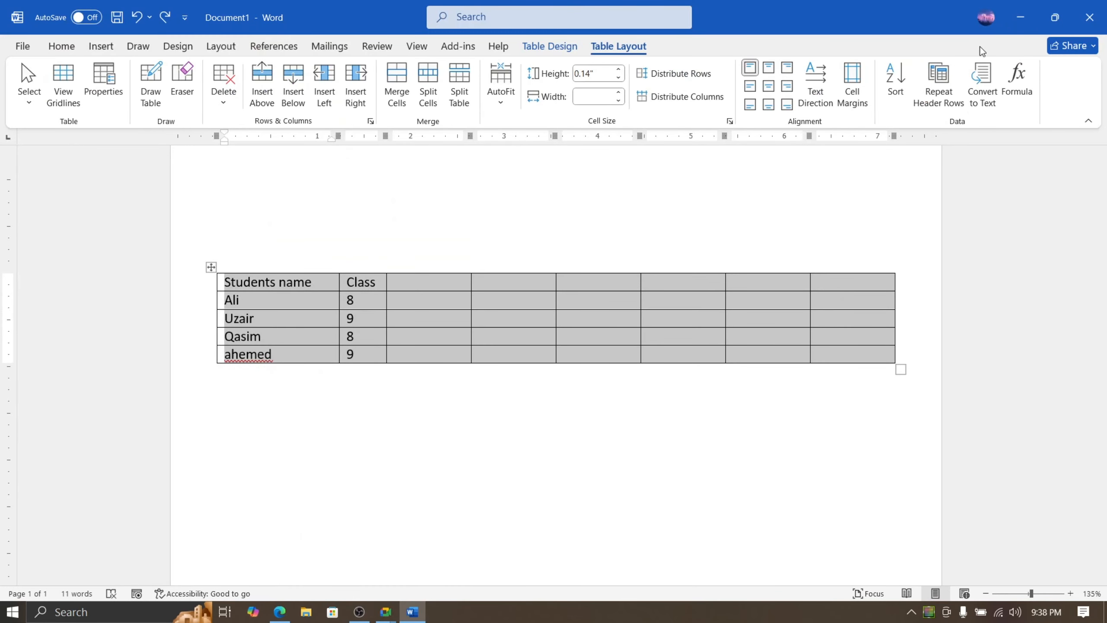
pyautogui.click(991, 89)
pyautogui.click(642, 282)
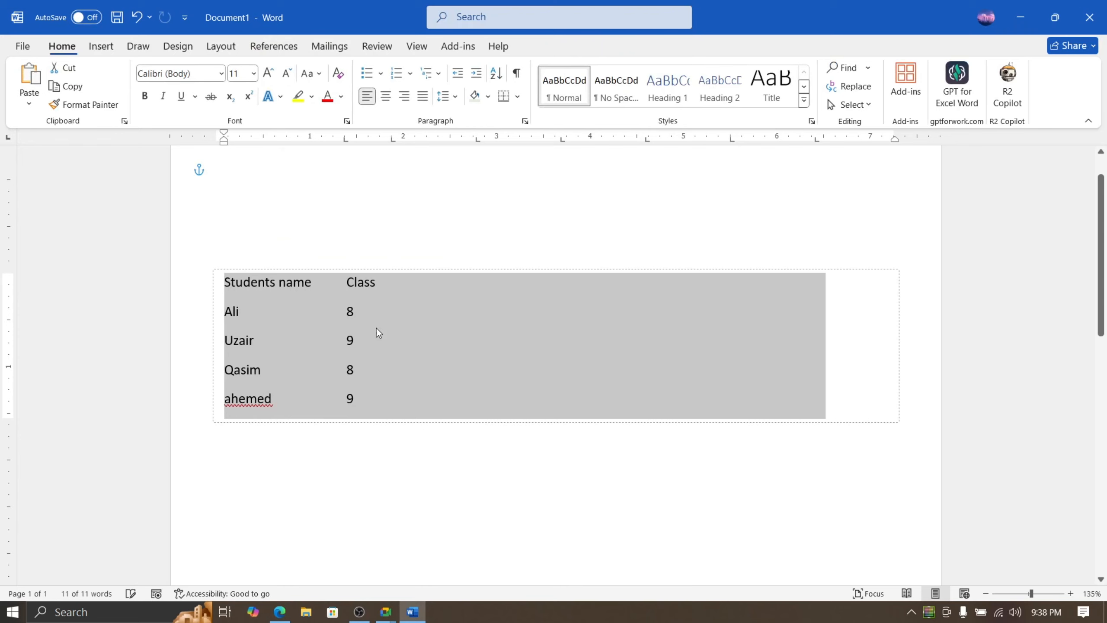
# Try converting the tab-separated student text into a two-column table with automatic fixed column width, splitting at tabs, and undo the conversion
pyautogui.click(228, 499)
pyautogui.moveTo(378, 403); pyautogui.dragTo(183, 288)
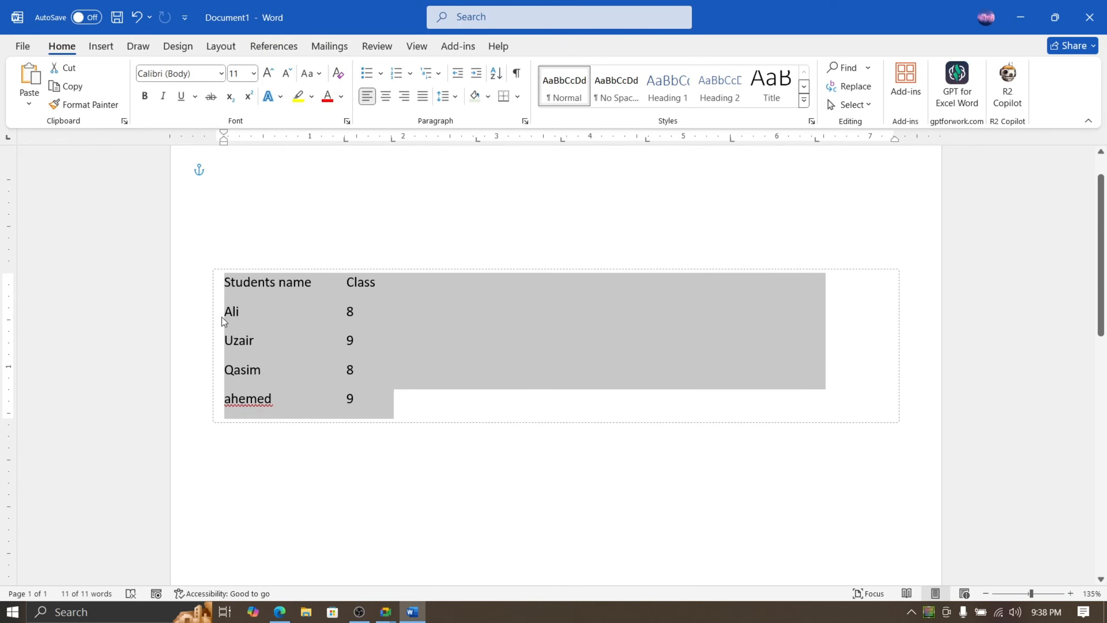
pyautogui.click(105, 46)
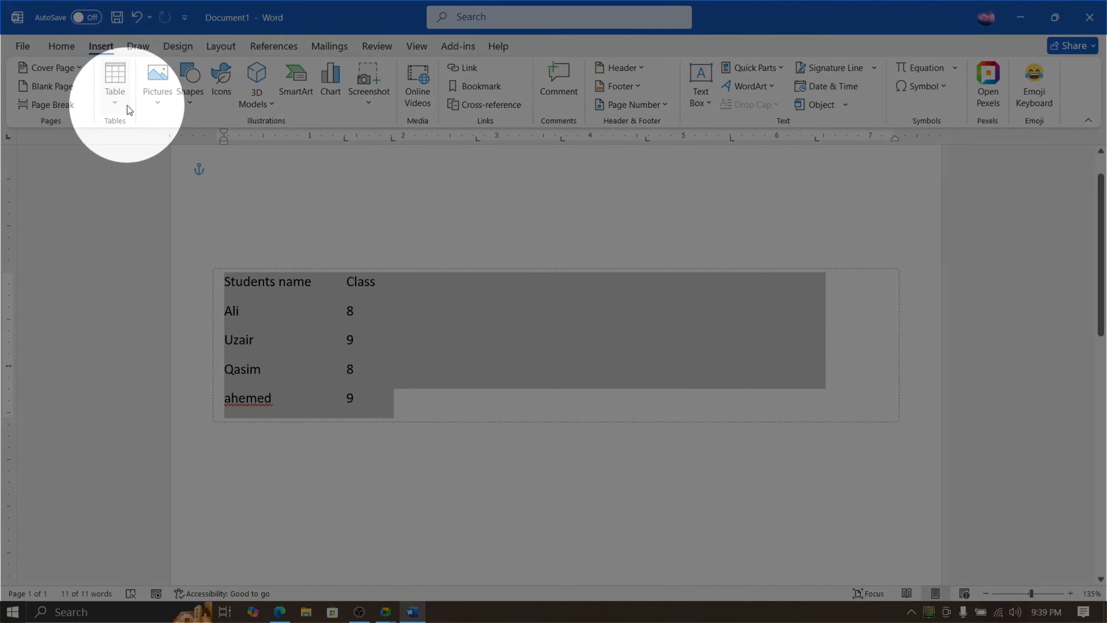
pyautogui.click(119, 105)
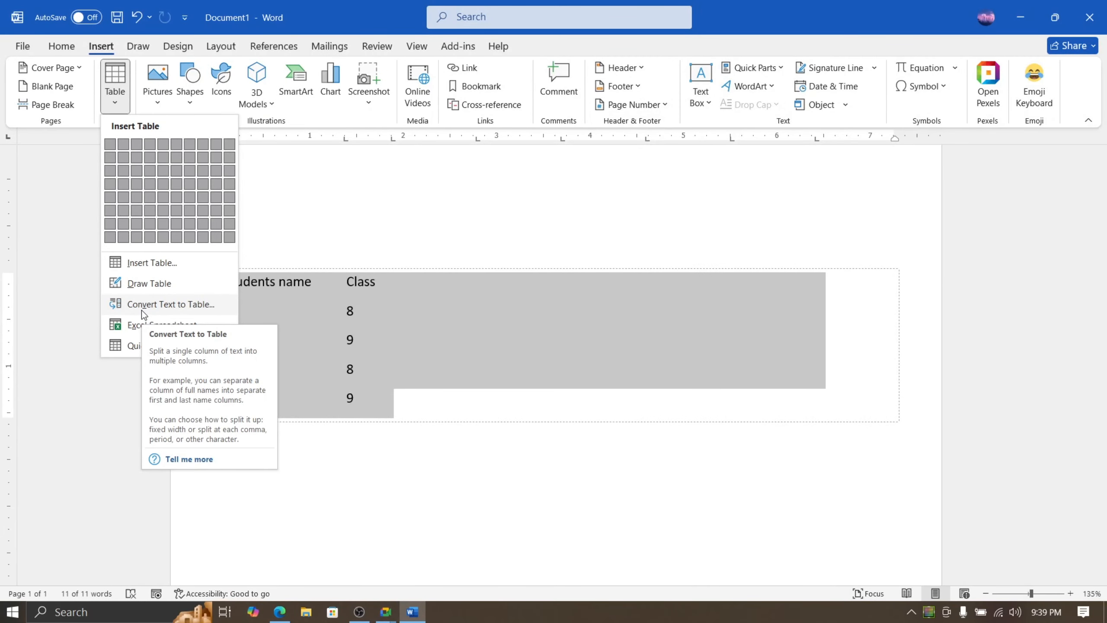
pyautogui.click(141, 308)
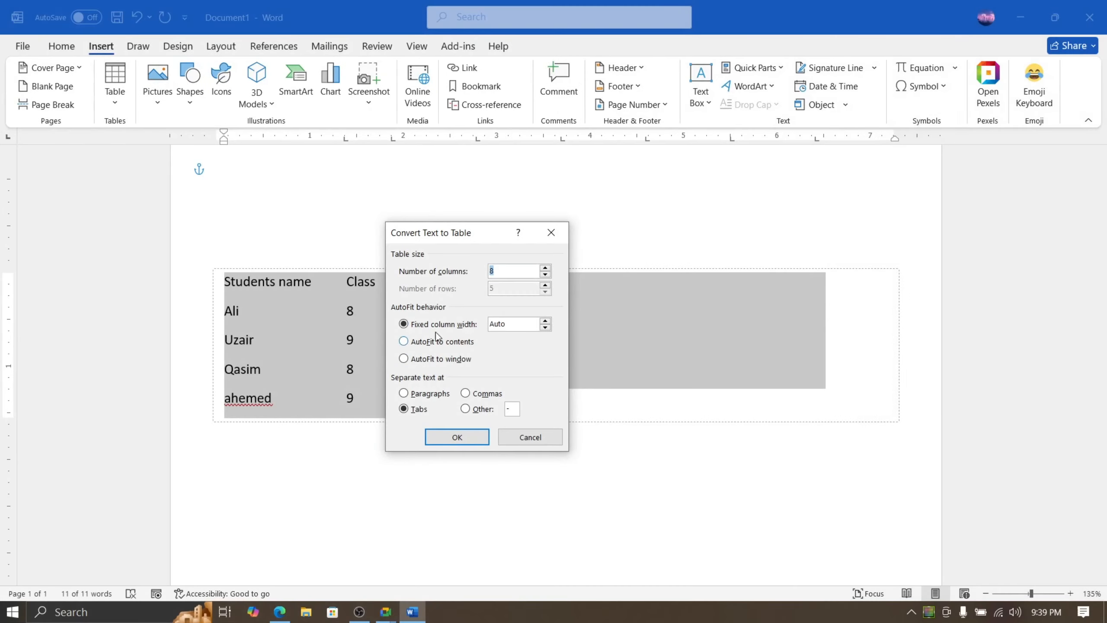
pyautogui.click(545, 275)
pyautogui.click(545, 275)
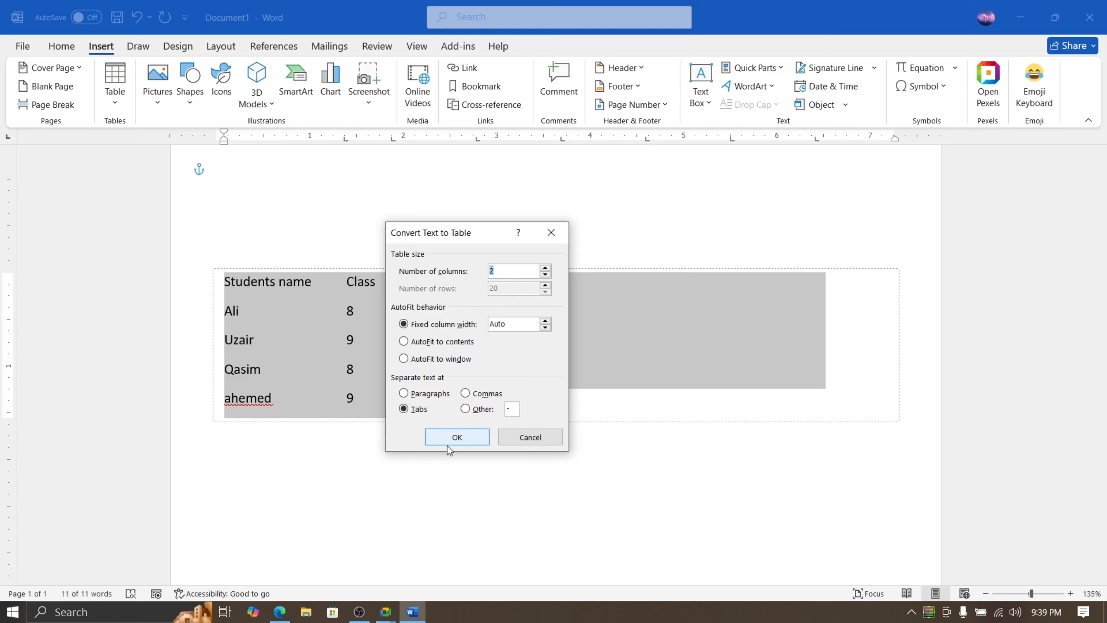
pyautogui.click(457, 437)
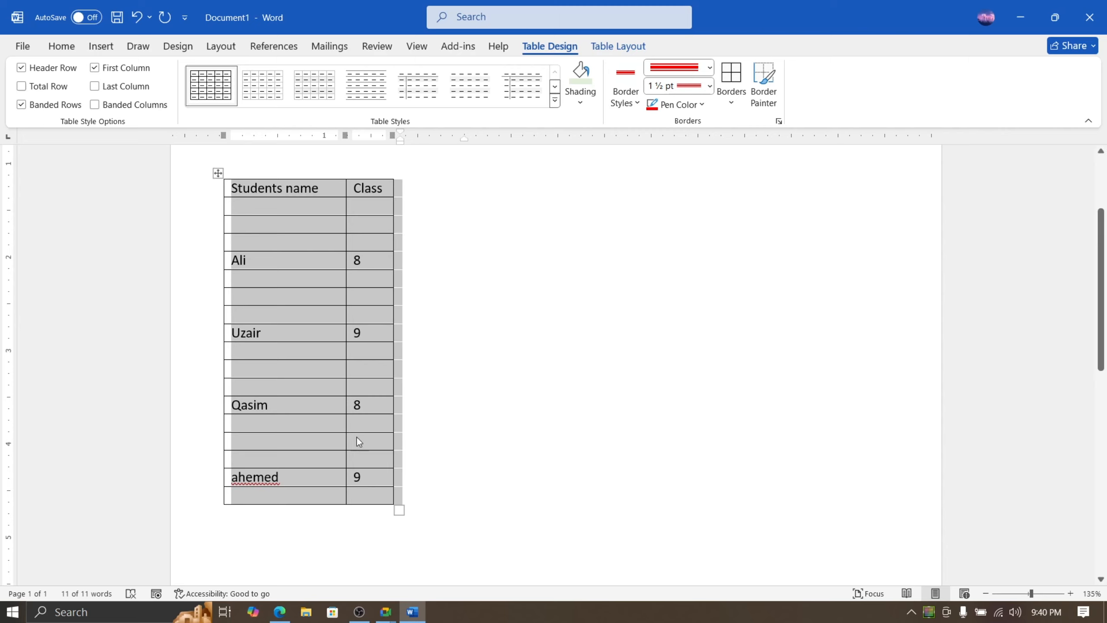
pyautogui.hotkey('ctrl', 'z')
pyautogui.hotkey('ctrl', 'z')
pyautogui.hotkey('ctrl', 'z')
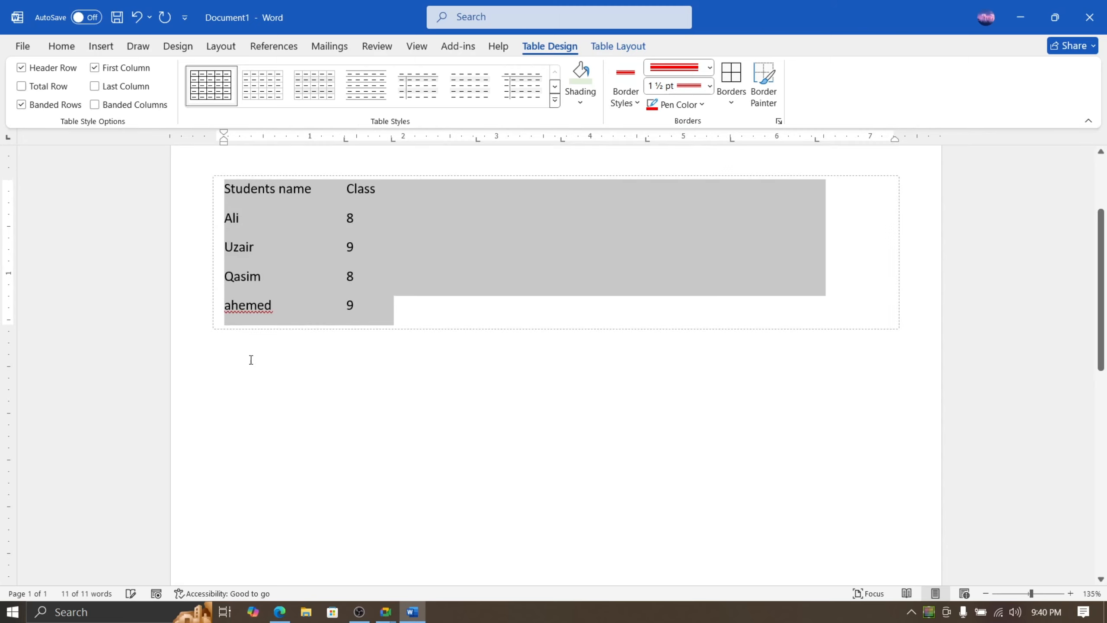
# Start a new text list in the empty area below with the heading line "Students name" and "class", spaced apart by a tab
pyautogui.scroll(-1, 243, 403)
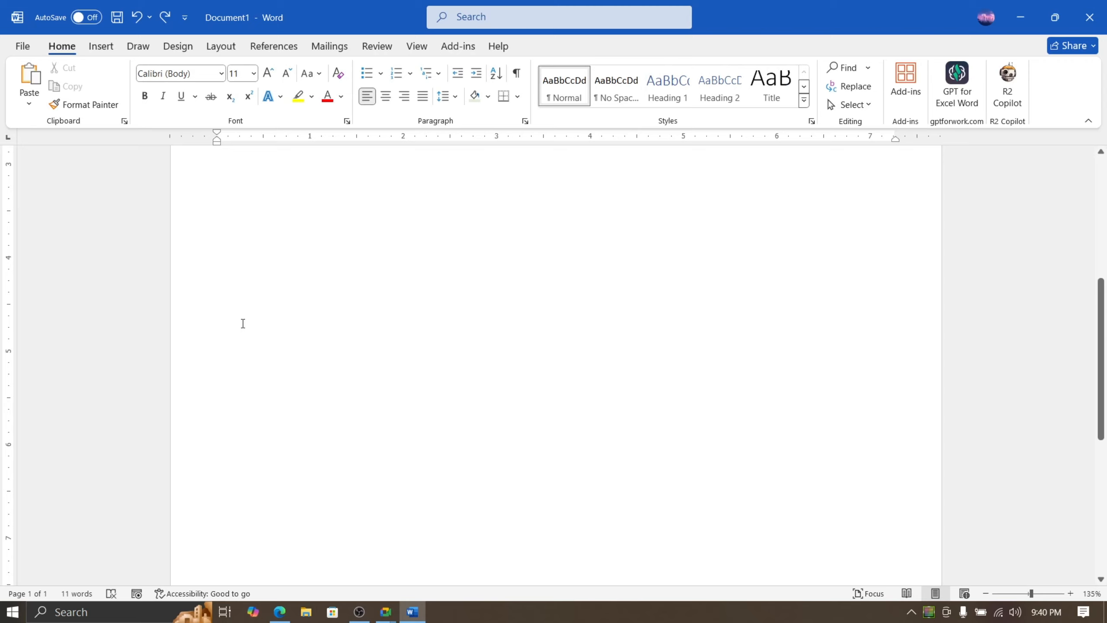
pyautogui.doubleClick(245, 306)
pyautogui.write('Students ')
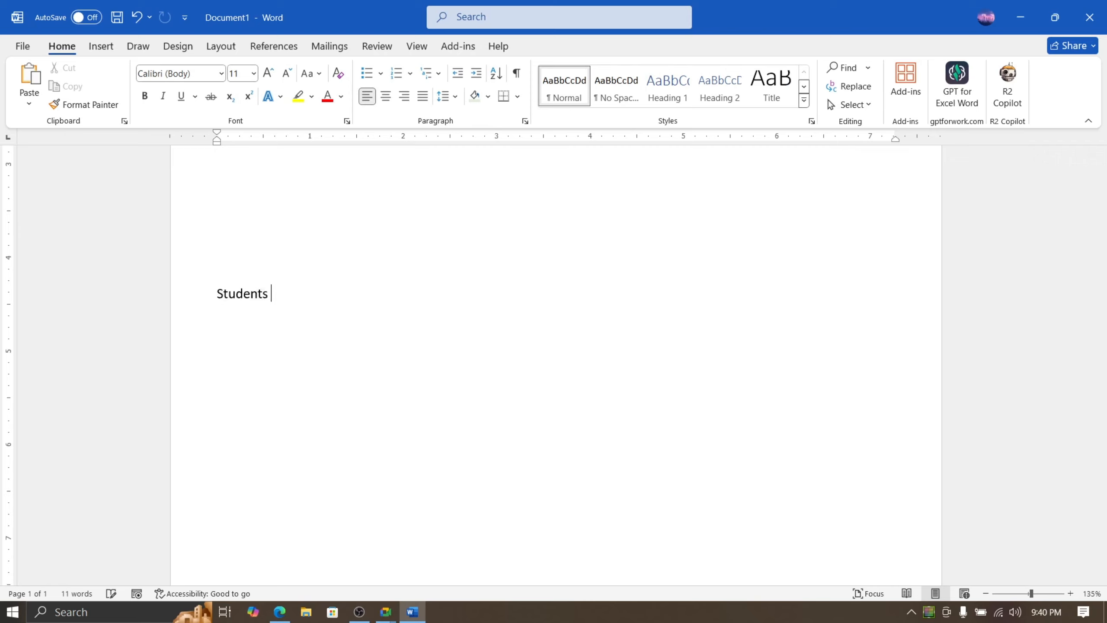
pyautogui.write('naem')
pyautogui.press('BackSpace')
pyautogui.press('BackSpace')
pyautogui.write('me')
pyautogui.write('class')
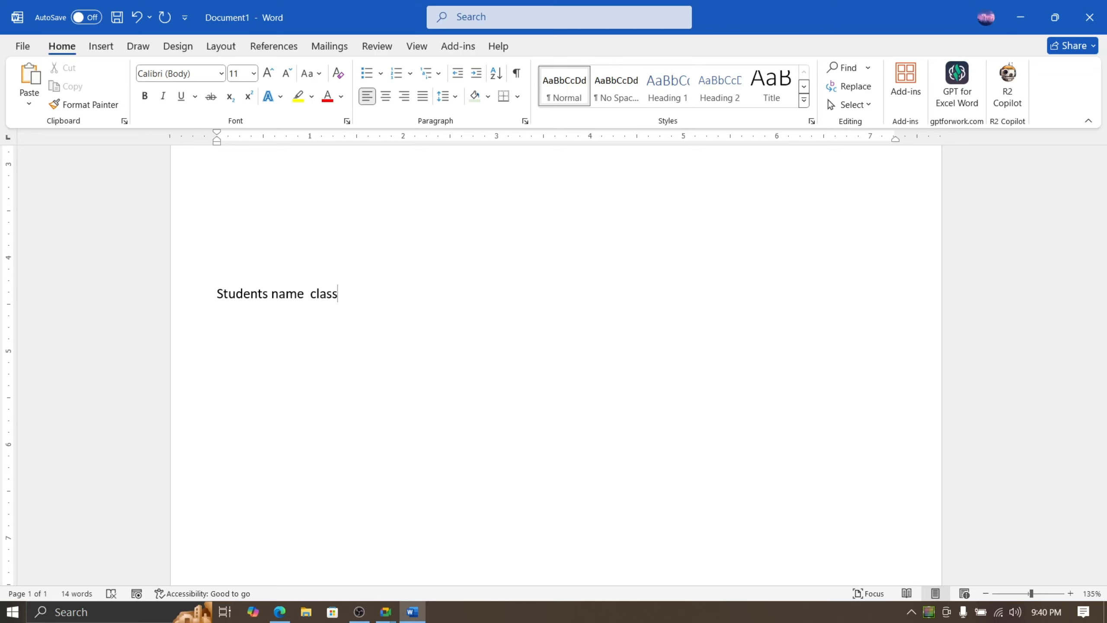
# Add a line below the headings with the first student's name followed by class 2
pyautogui.press('Return')
pyautogui.write('usman')
pyautogui.press('BackSpace')
pyautogui.press('BackSpace')
pyautogui.press('BackSpace')
pyautogui.press('BackSpace')
pyautogui.press('BackSpace')
pyautogui.press('BackSpace')
pyautogui.press('BackSpace')
pyautogui.write('2')
# Add two more lines with a student's first name each, followed by classes 3 and 4
pyautogui.press('Return')
pyautogui.write('qasim  3')
pyautogui.press('Return')
pyautogui.write('l')
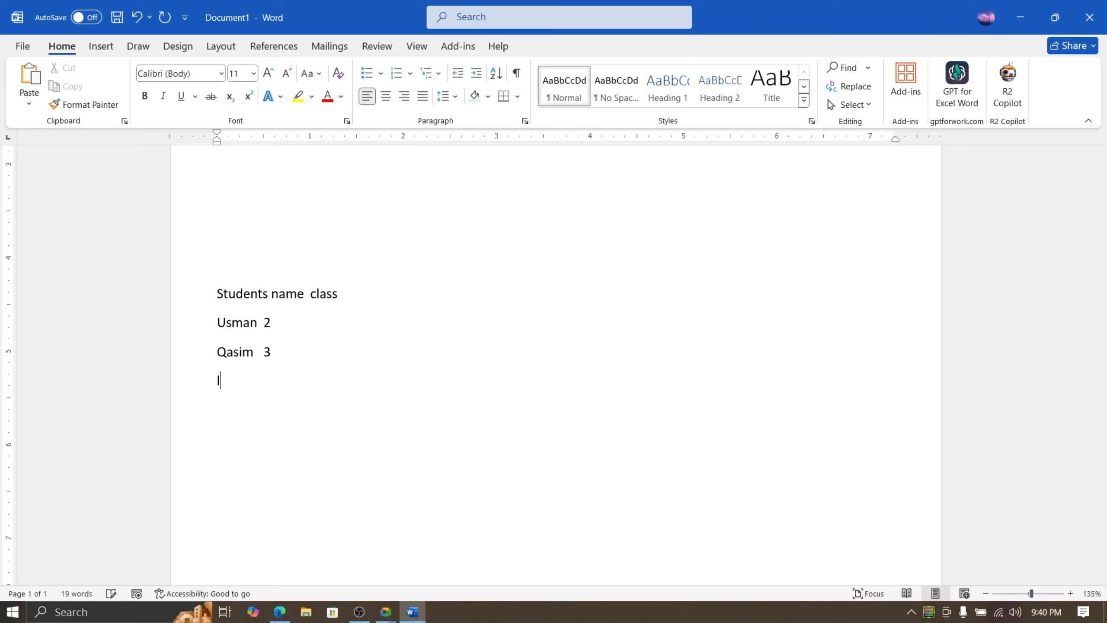
pyautogui.press('BackSpace')
pyautogui.write('ali')
pyautogui.press('Tab')
pyautogui.write('4')
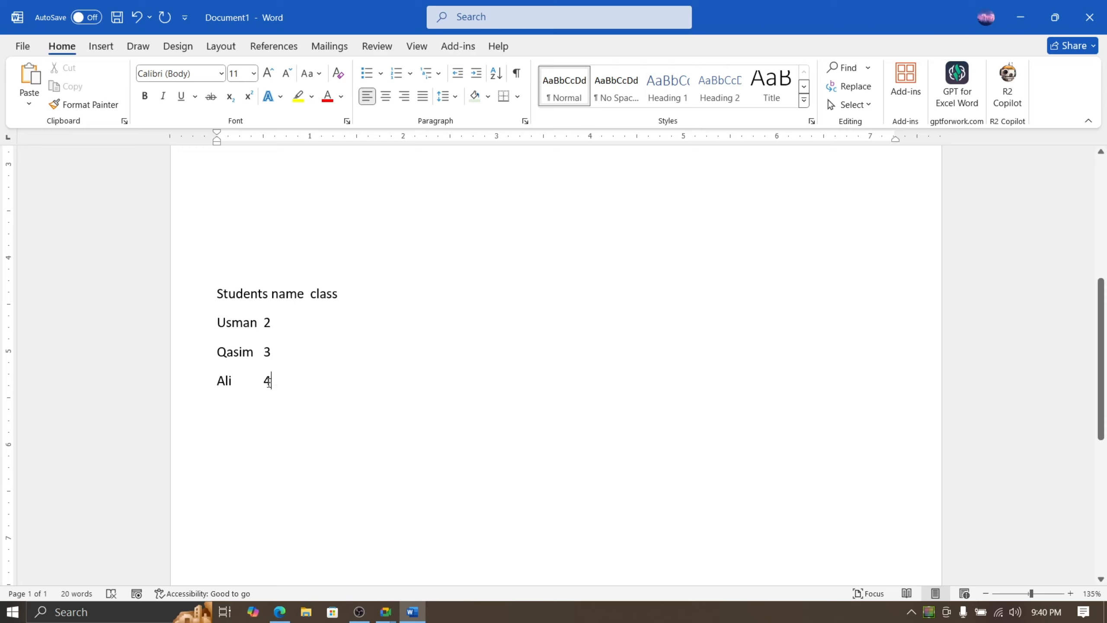
# Convert the four new lines of text into a two-column table with automatic fixed column width, separating the text at tabs
pyautogui.moveTo(268, 381); pyautogui.dragTo(216, 291)
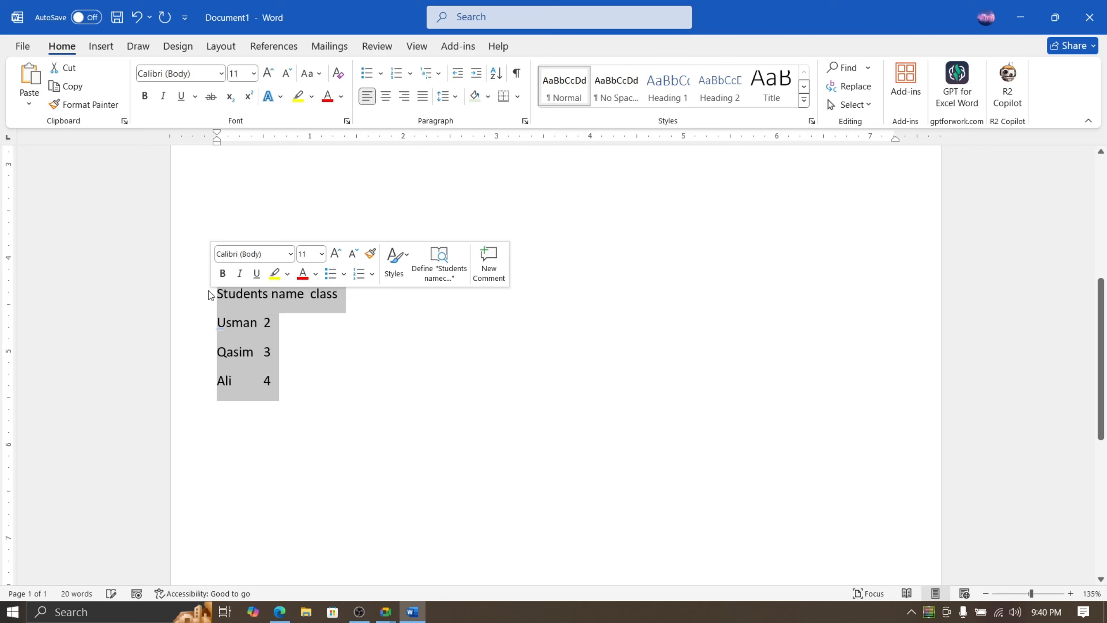
pyautogui.click(101, 46)
pyautogui.click(115, 97)
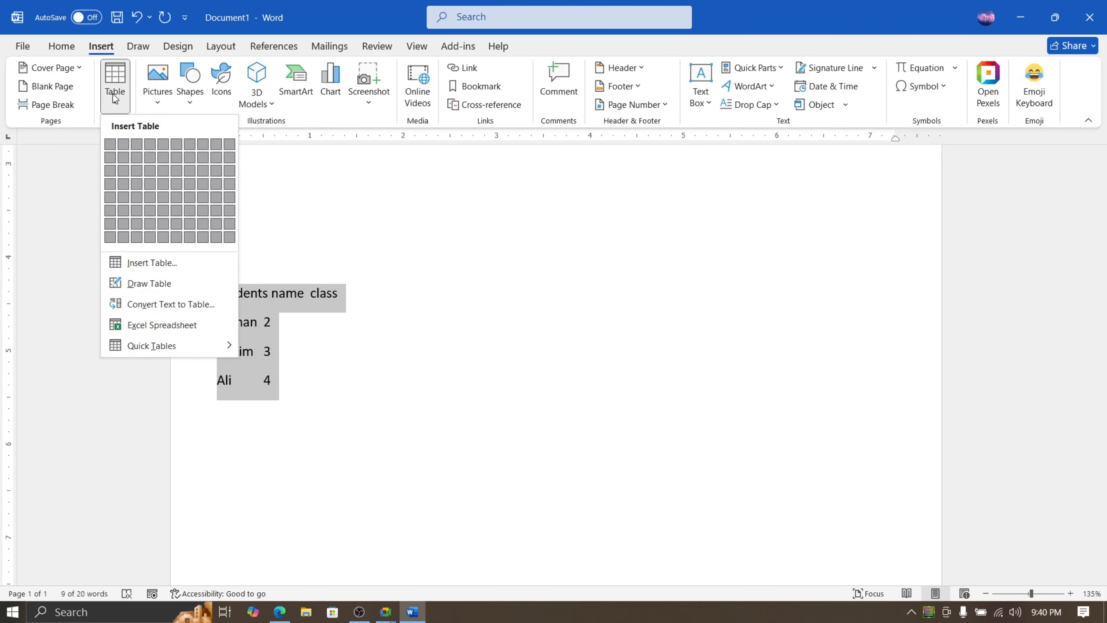
pyautogui.click(168, 306)
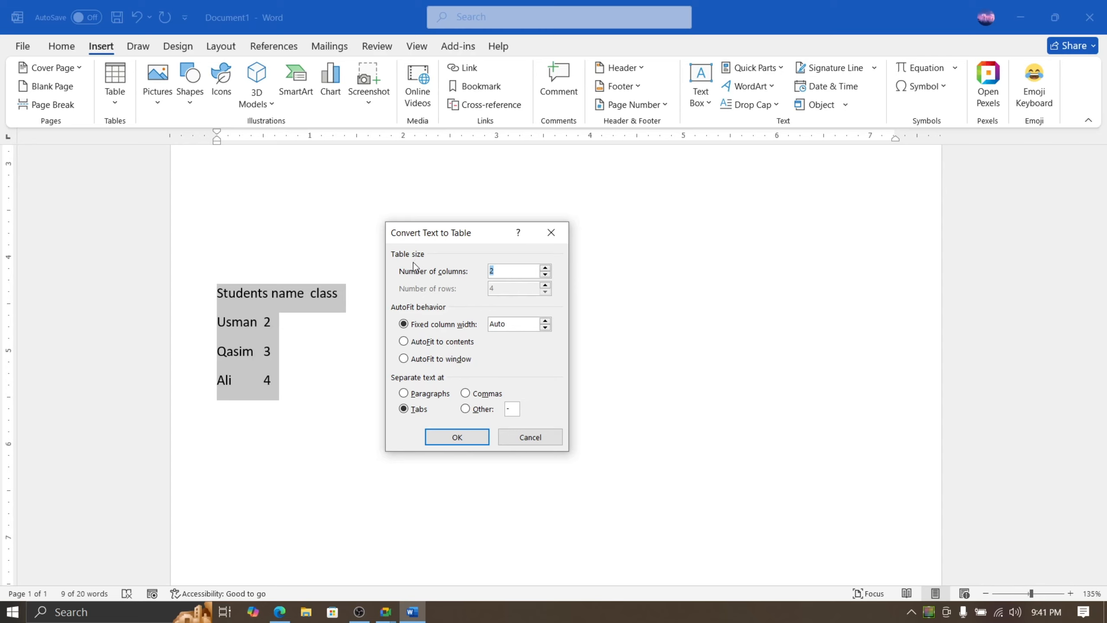
pyautogui.click(466, 444)
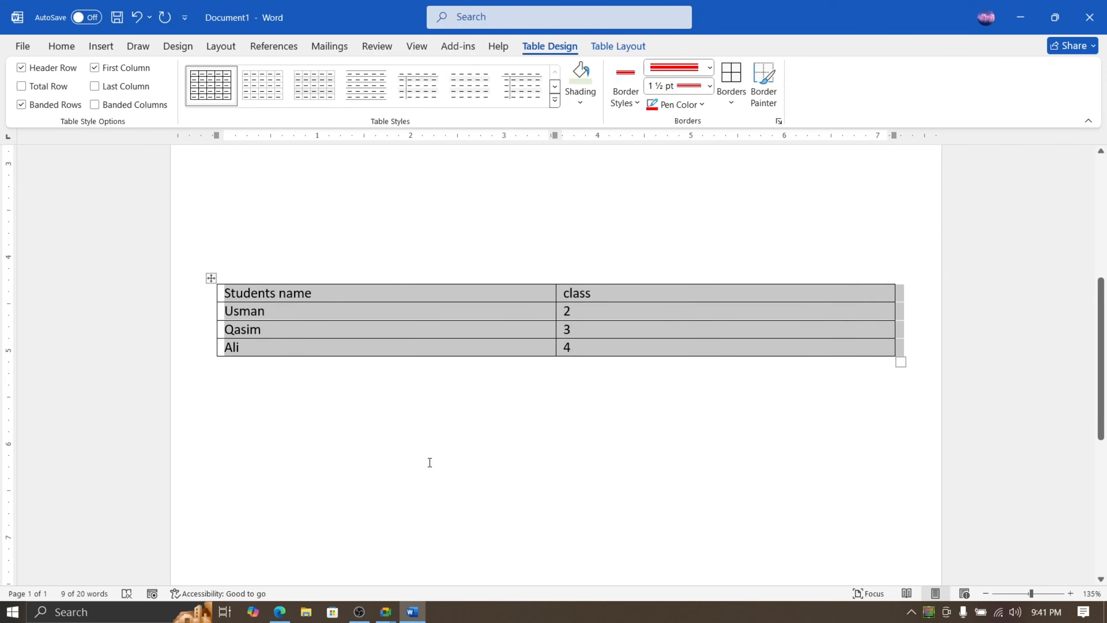
pyautogui.click(708, 296)
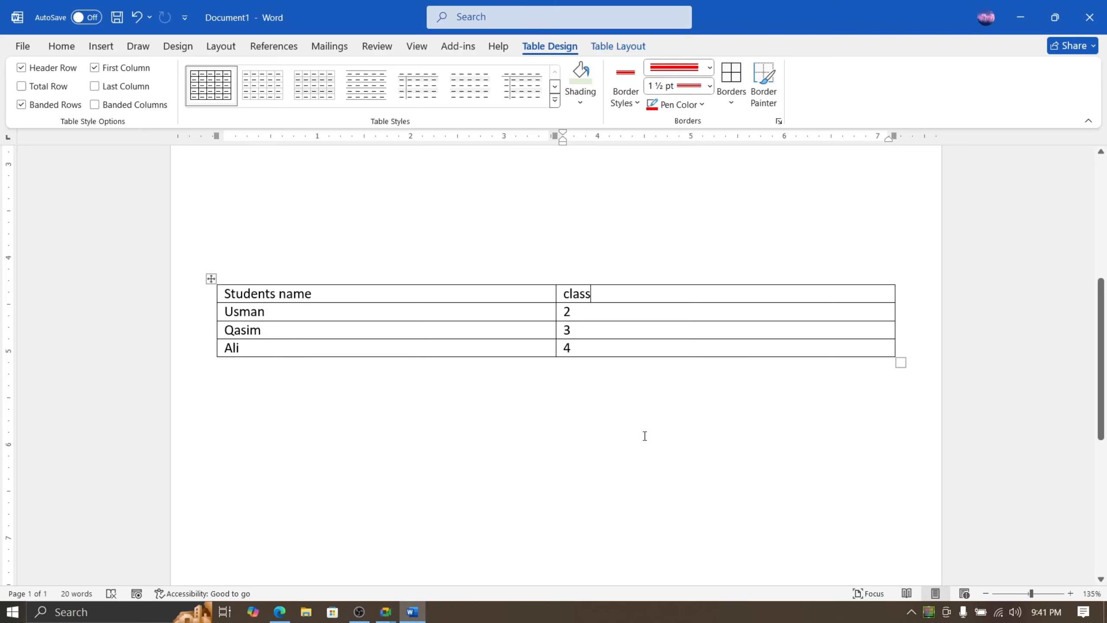
# Switch to the Lesson 11 PDF in Edge to check the column and row shortcuts after item 8, and return to Word
pyautogui.click(279, 612)
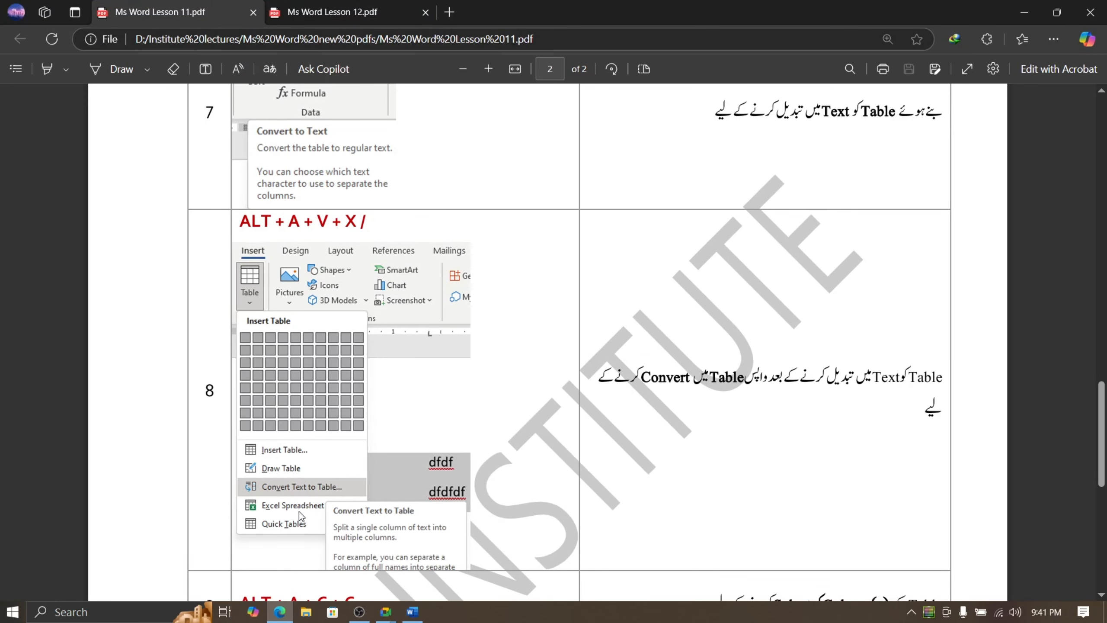
pyautogui.scroll(-3, 560, 452)
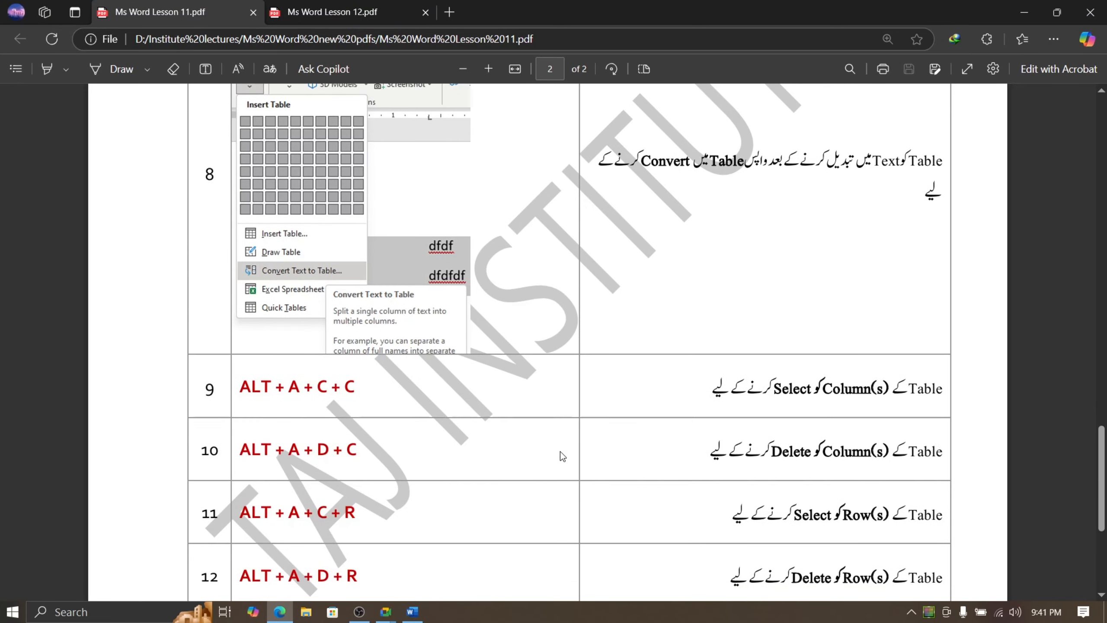
pyautogui.scroll(2, 561, 452)
pyautogui.click(412, 612)
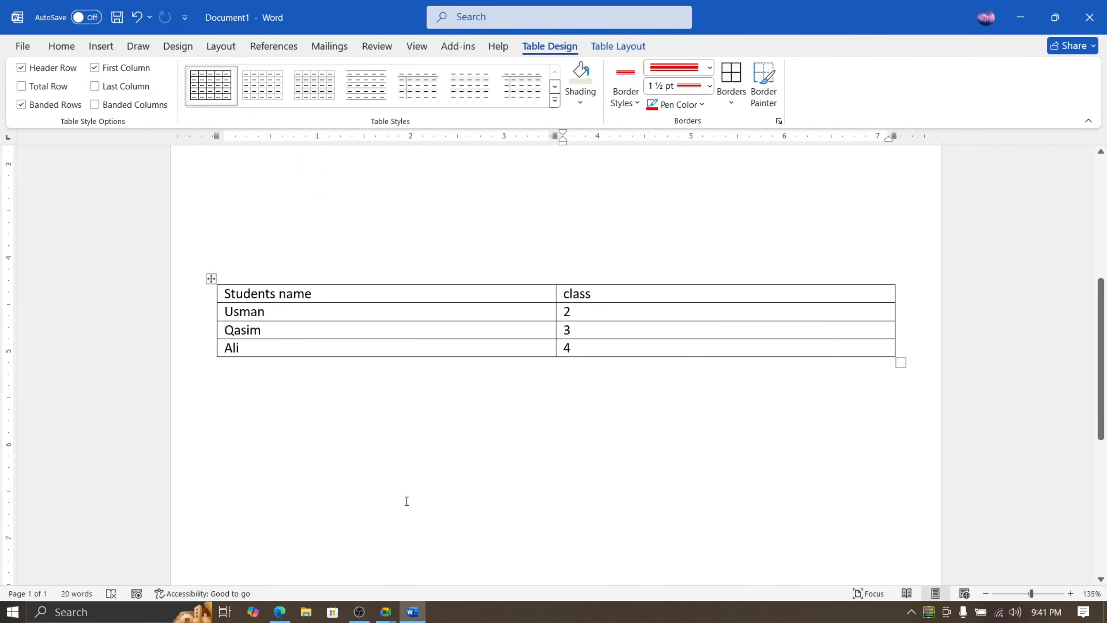
# Undo the table conversion and convert the four text lines again into a two-column table with automatic fixed column width, separated at tabs
pyautogui.hotkey('ctrl', 'z')
pyautogui.press('alt')
pyautogui.press('a')
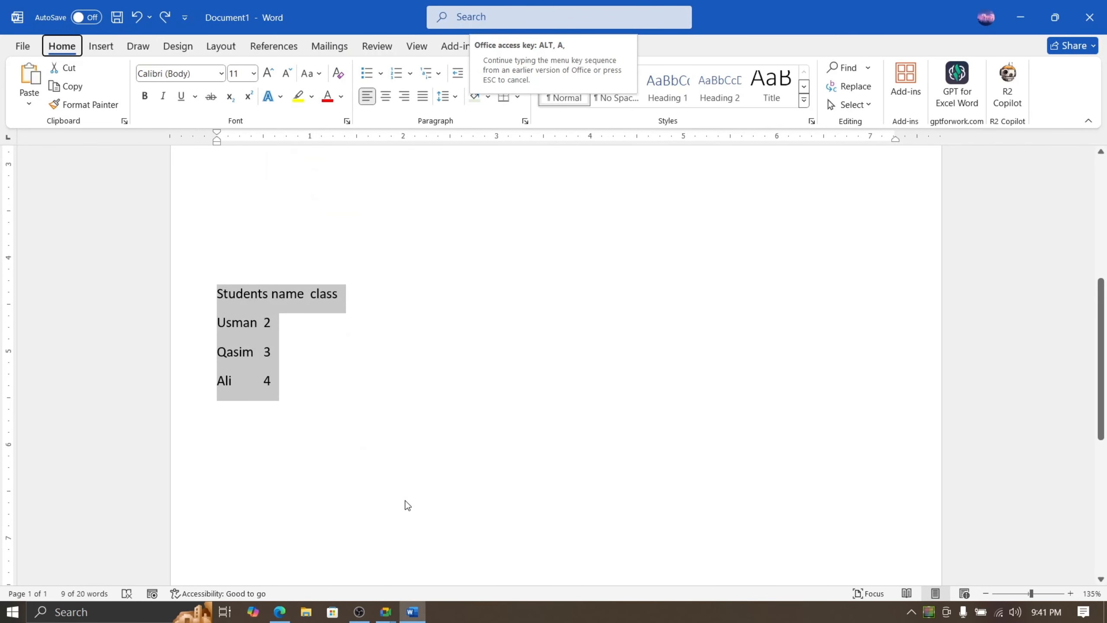
pyautogui.press('v')
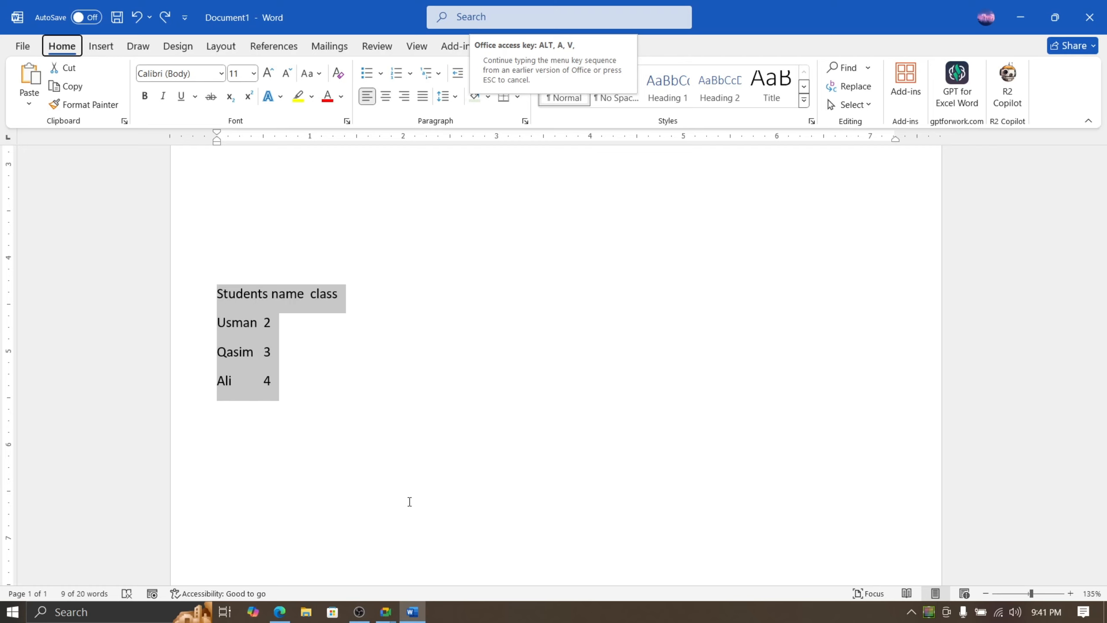
pyautogui.press('x')
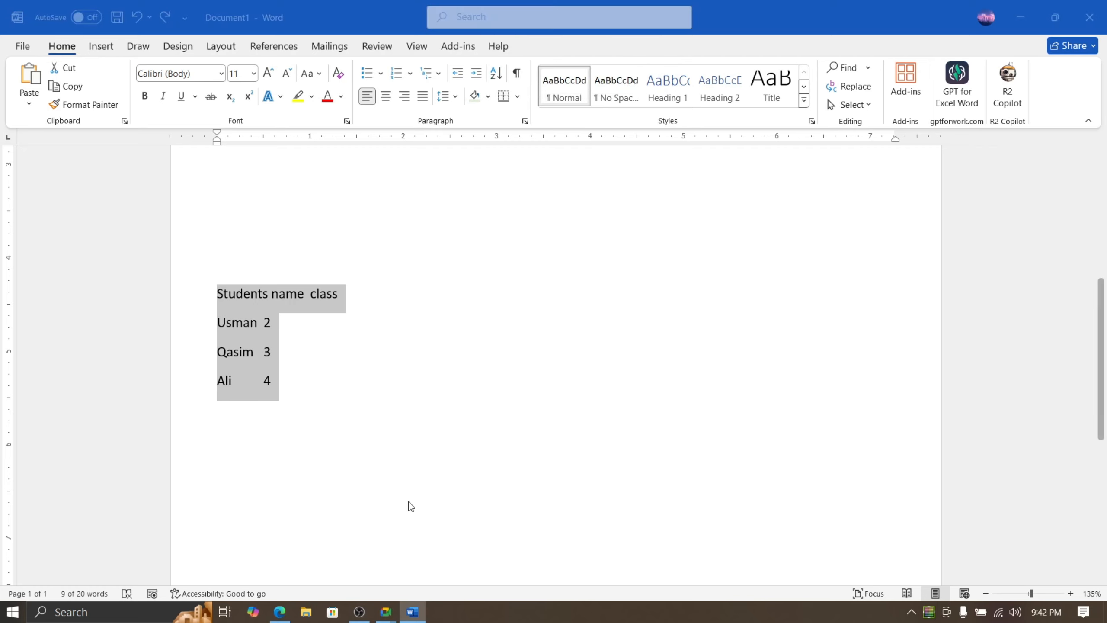
pyautogui.moveTo(434, 240); pyautogui.dragTo(542, 217)
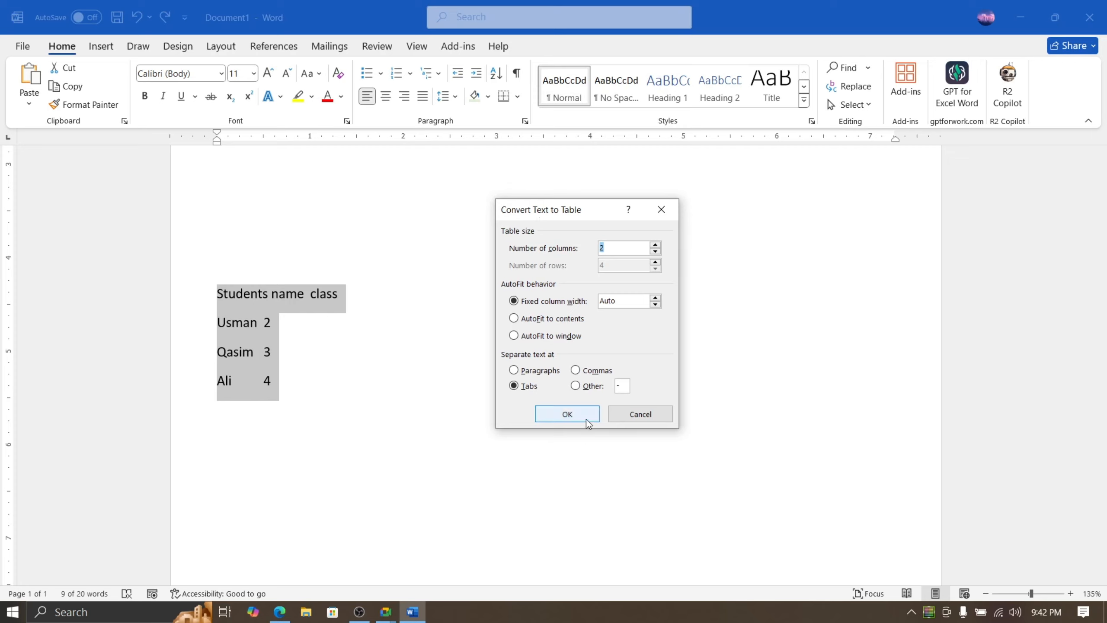
pyautogui.click(568, 414)
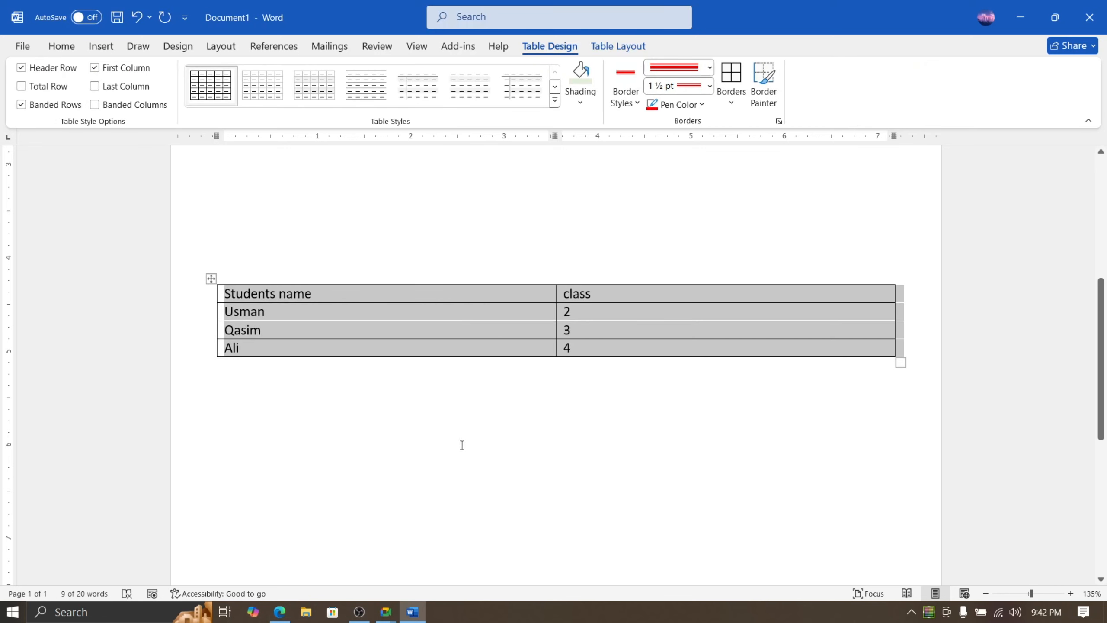
pyautogui.click(653, 310)
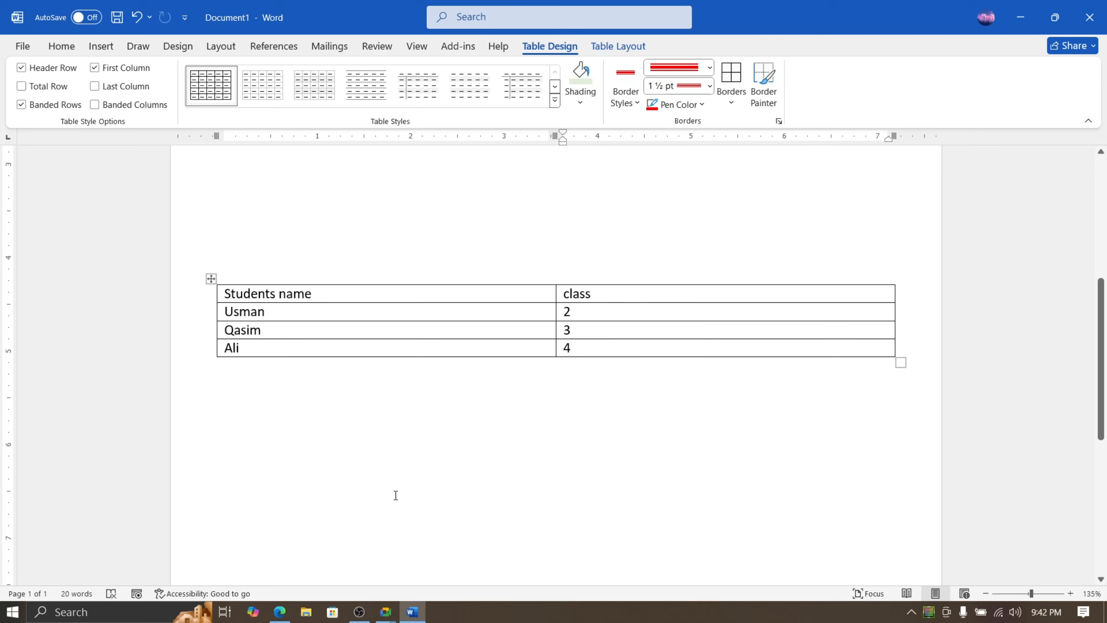
# Switch to the Lesson 11 PDF in Edge to read items 9 to 14 on selecting and deleting columns, rows and tables, and return to Word
pyautogui.click(279, 612)
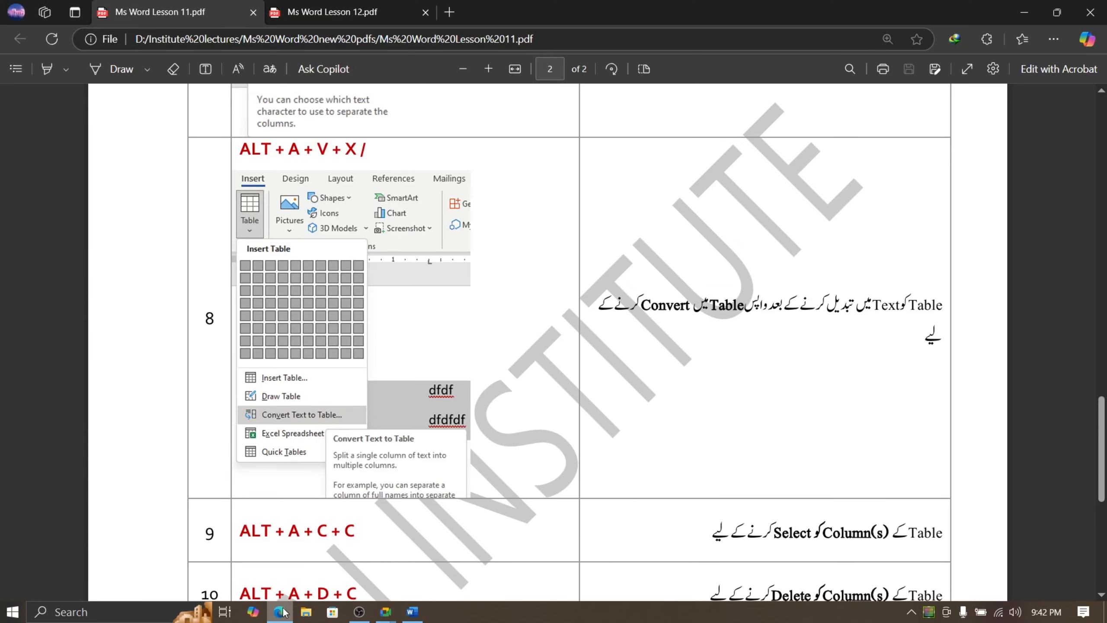
pyautogui.scroll(-4, 488, 451)
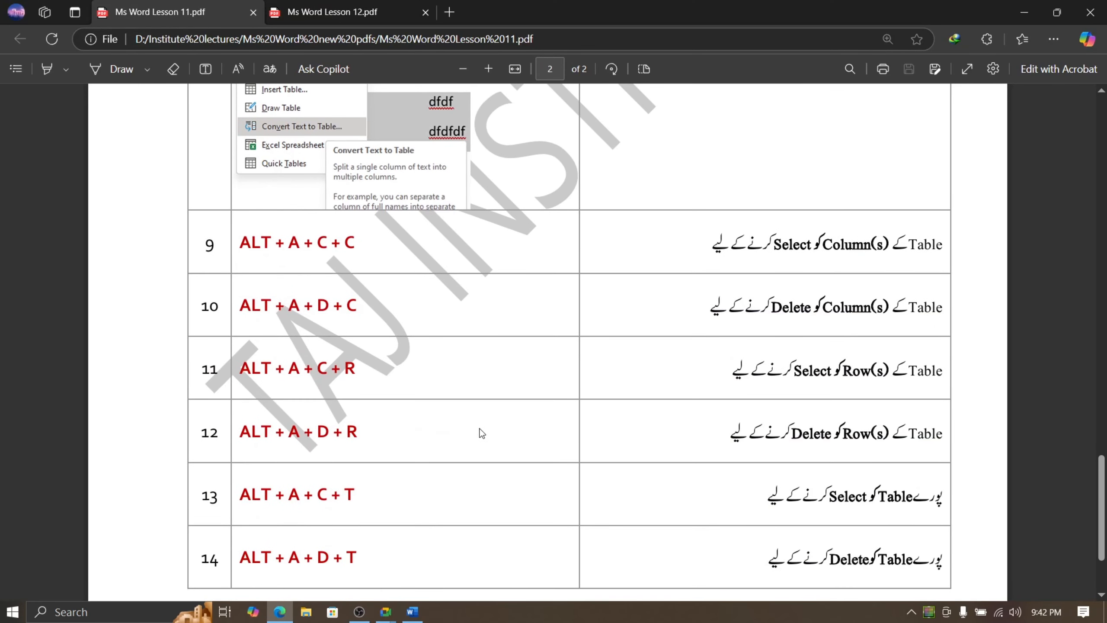
pyautogui.scroll(-2, 477, 420)
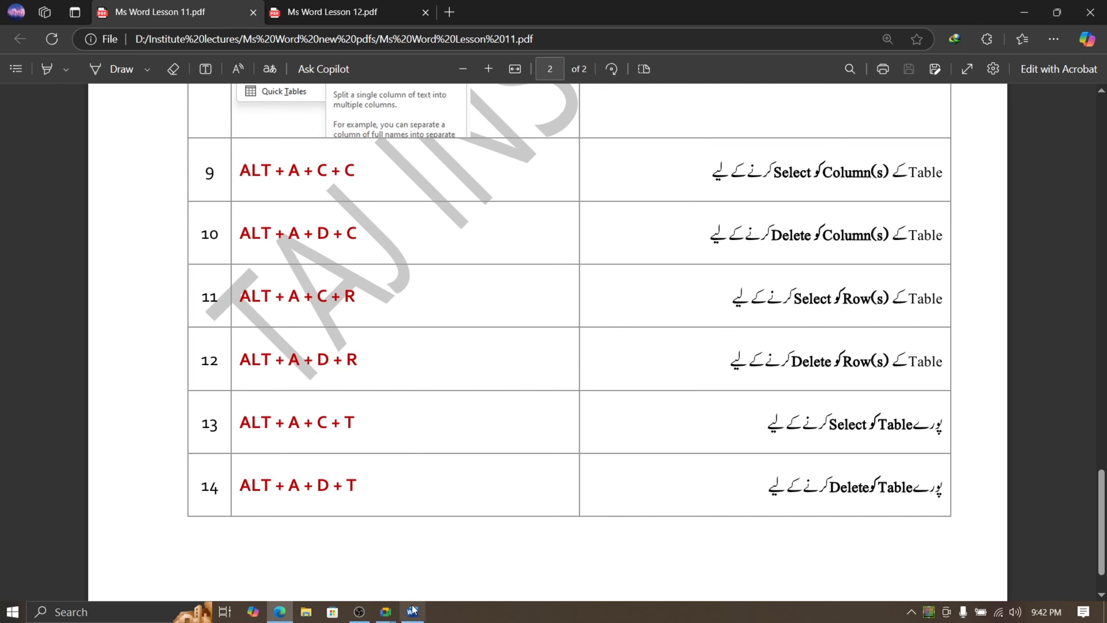
pyautogui.moveTo(412, 611)
pyautogui.click(424, 557)
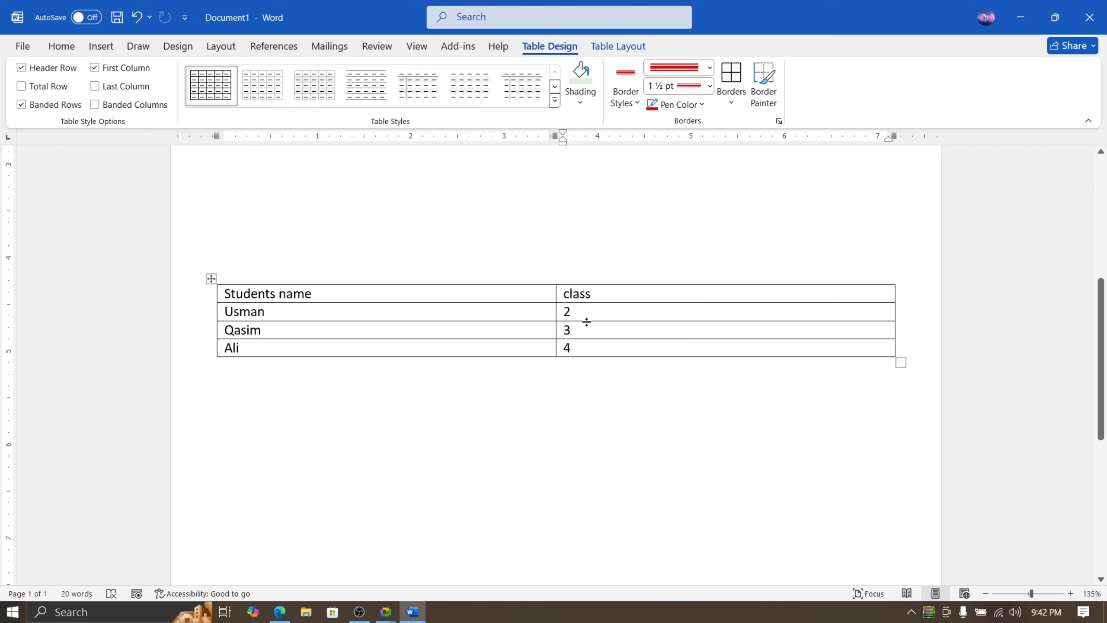
# Undo the conversion to a table and delete all four lines of student text, from the last line back through the headings
pyautogui.hotkey('ctrl', 'z')
pyautogui.press('End')
pyautogui.press('BackSpace')
pyautogui.press('BackSpace')
pyautogui.press('BackSpace')
pyautogui.press('BackSpace')
pyautogui.press('BackSpace')
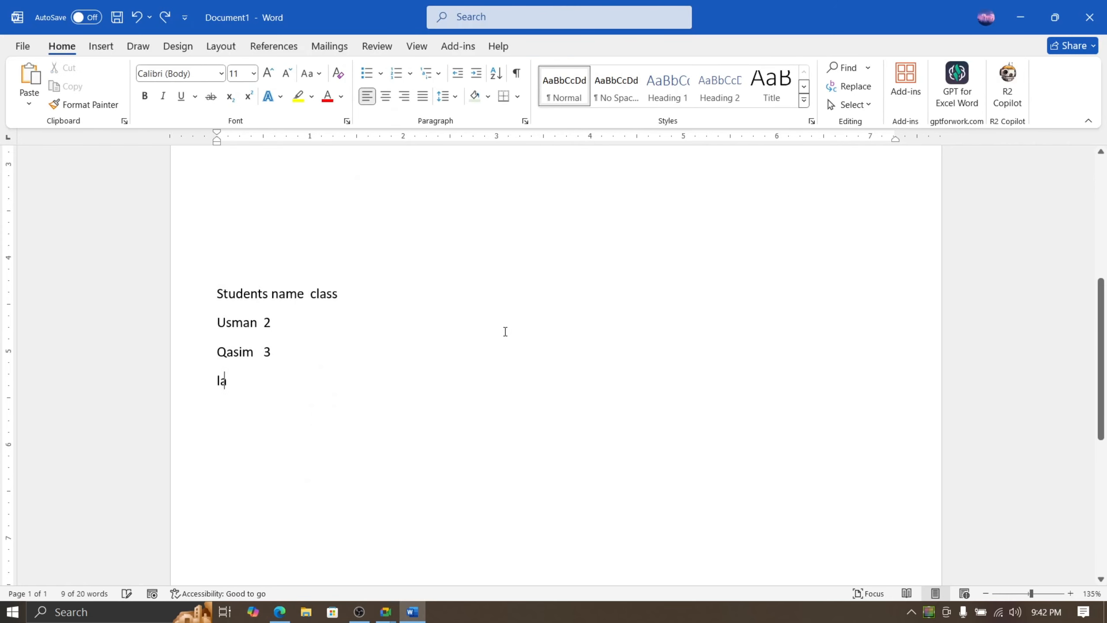
pyautogui.press('BackSpace')
pyautogui.press('BackSpace')
pyautogui.press('BackSpace')
pyautogui.press('BackSpace')
pyautogui.press('BackSpace')
pyautogui.press('BackSpace')
pyautogui.press('BackSpace')
pyautogui.press('BackSpace')
pyautogui.press('BackSpace')
pyautogui.press('BackSpace')
pyautogui.press('BackSpace')
pyautogui.press('BackSpace')
pyautogui.press('BackSpace')
pyautogui.press('BackSpace')
pyautogui.press('BackSpace')
pyautogui.press('BackSpace')
pyautogui.press('BackSpace')
pyautogui.press('BackSpace')
pyautogui.press('BackSpace')
pyautogui.press('BackSpace')
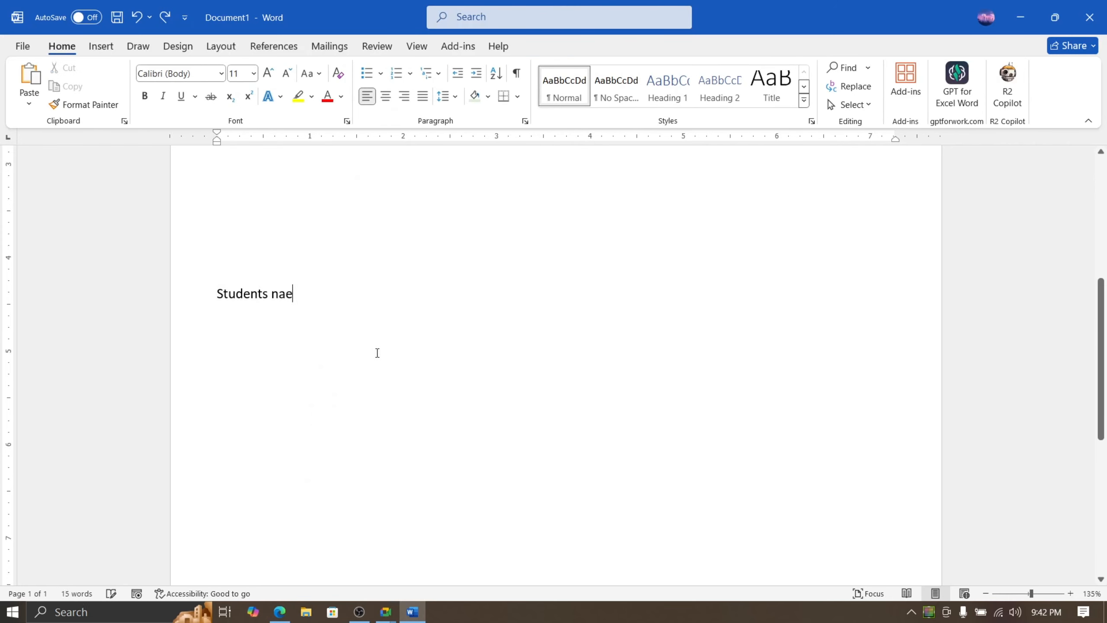
pyautogui.press('BackSpace')
pyautogui.press('BackSpace')
pyautogui.press('BackSpace')
pyautogui.press('BackSpace')
pyautogui.press('BackSpace')
pyautogui.press('BackSpace')
pyautogui.press('BackSpace')
pyautogui.press('BackSpace')
pyautogui.press('BackSpace')
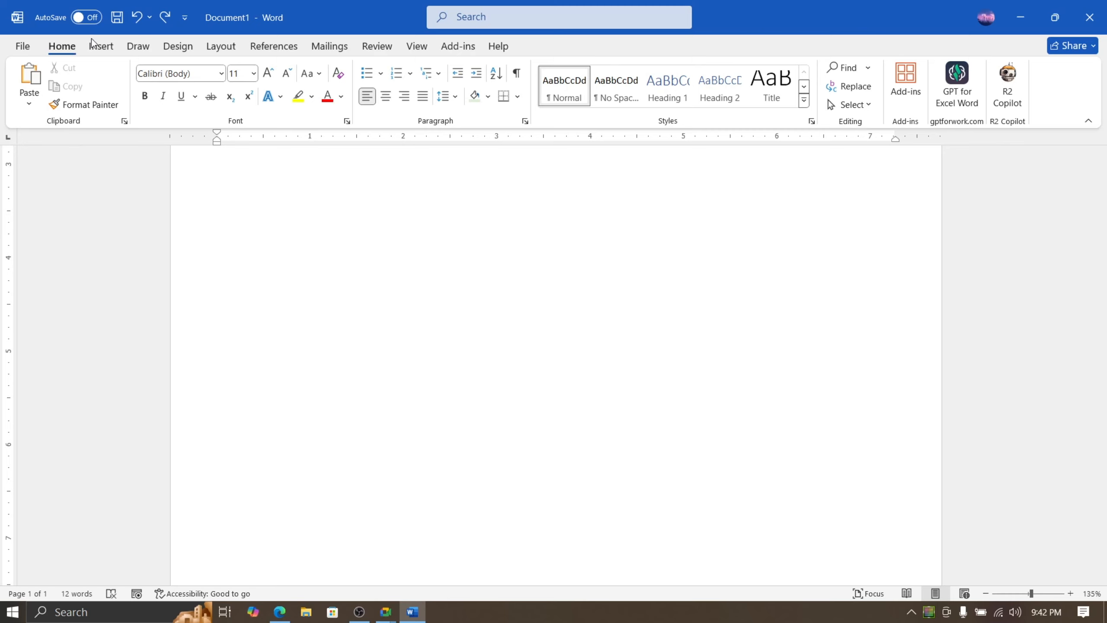
# Insert an empty table with 8 columns and 5 rows at the cursor
pyautogui.click(100, 46)
pyautogui.click(116, 83)
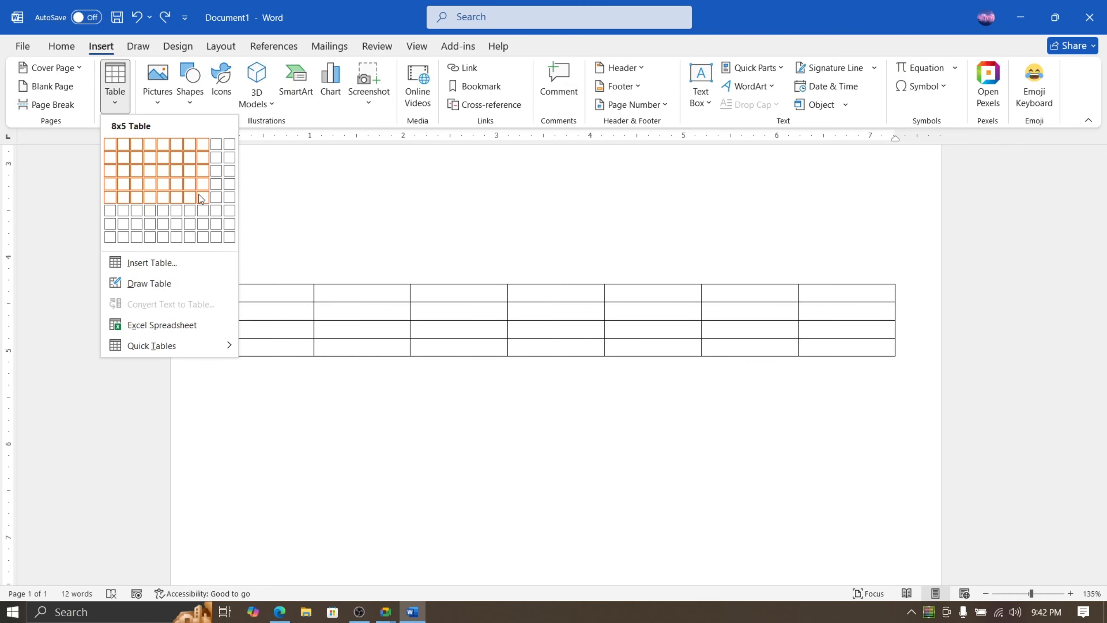
pyautogui.click(203, 198)
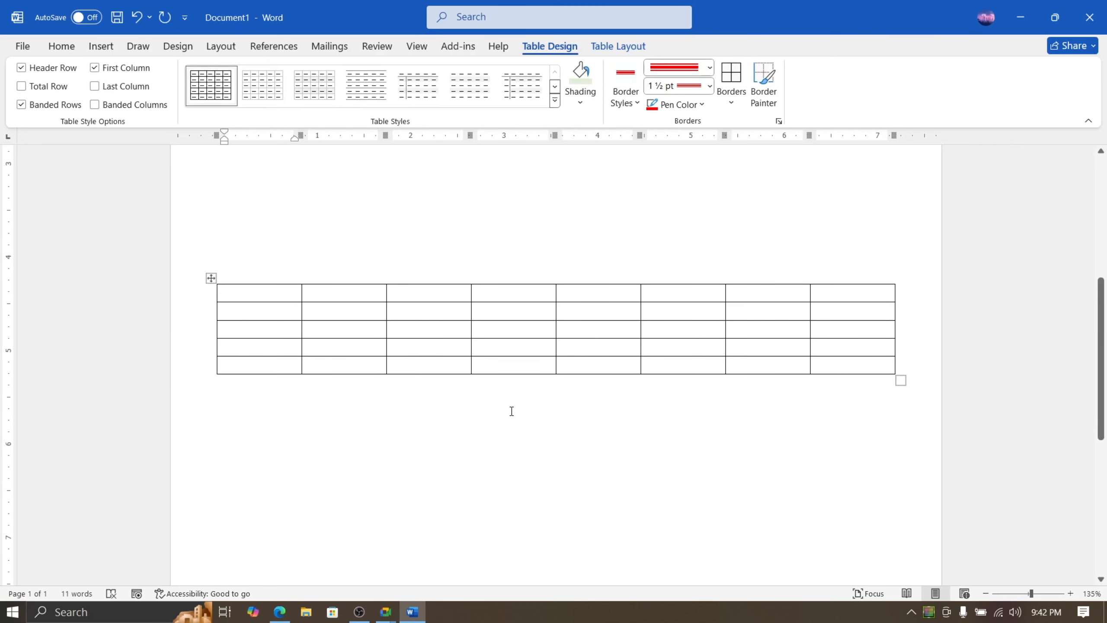
# Check item 9 of the Lesson 11 PDF in Edge, and select the whole fourth column of the table in Word
pyautogui.click(518, 331)
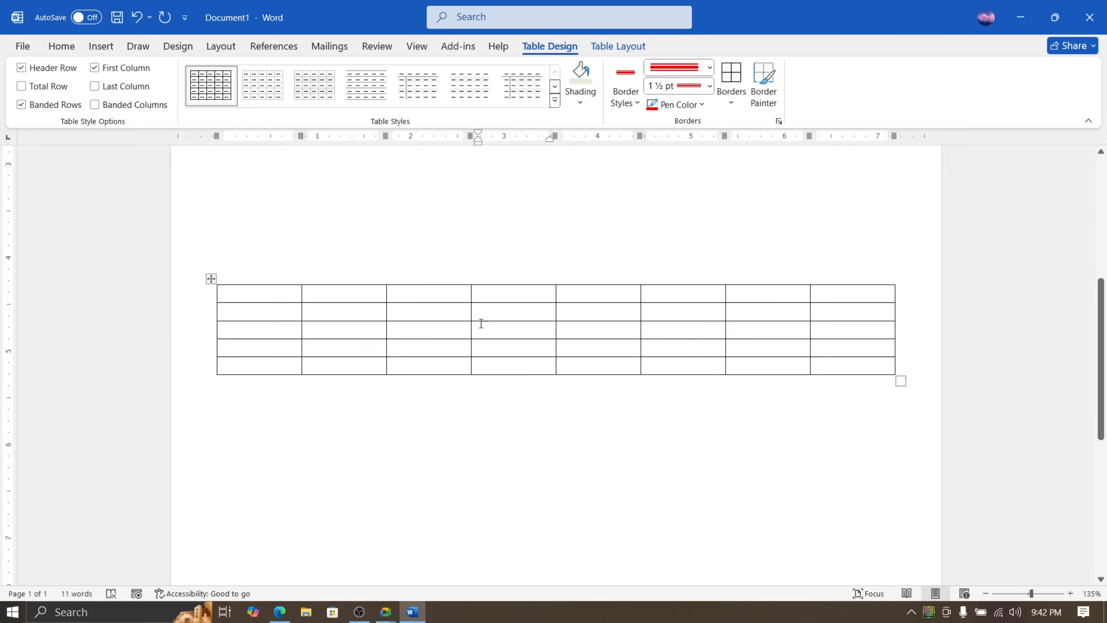
pyautogui.click(279, 611)
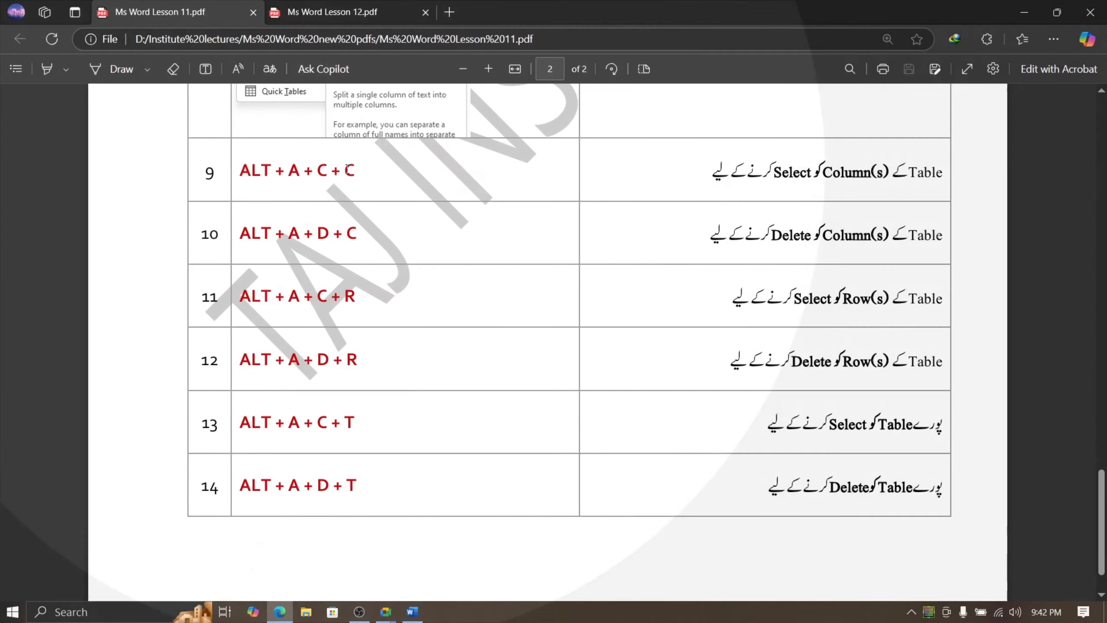
pyautogui.click(406, 613)
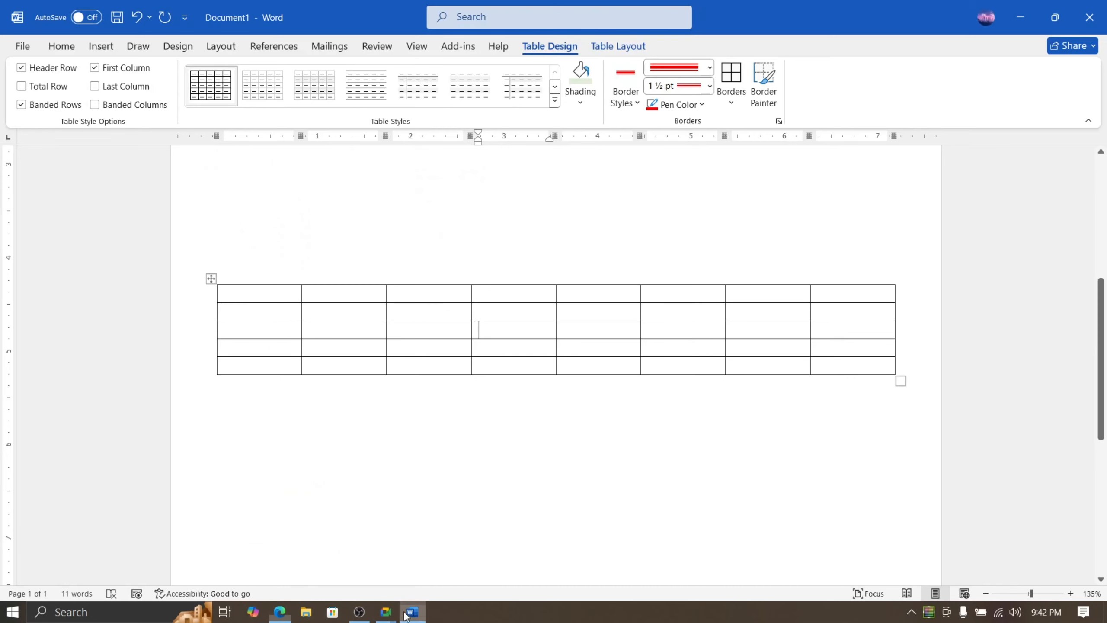
pyautogui.hotkey('alt', 'a')
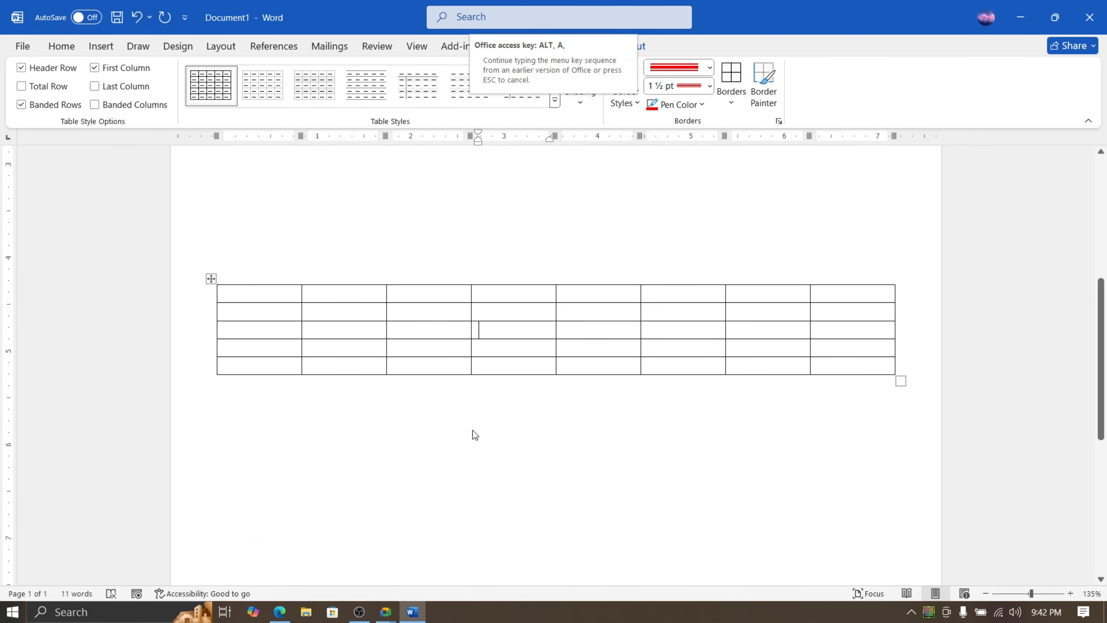
pyautogui.press('l')
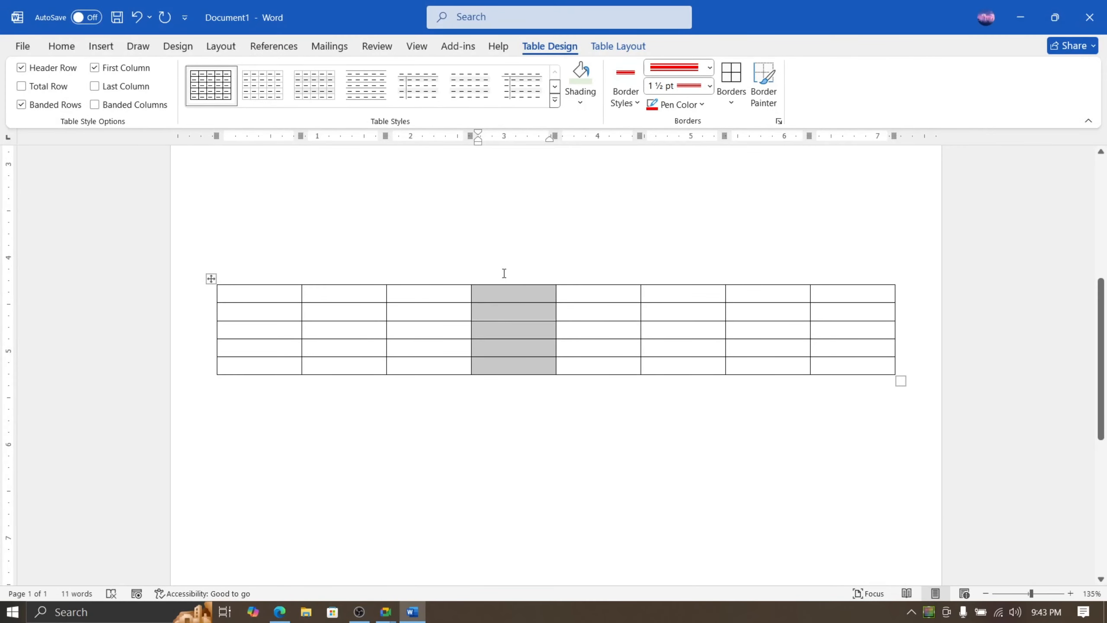
pyautogui.click(495, 334)
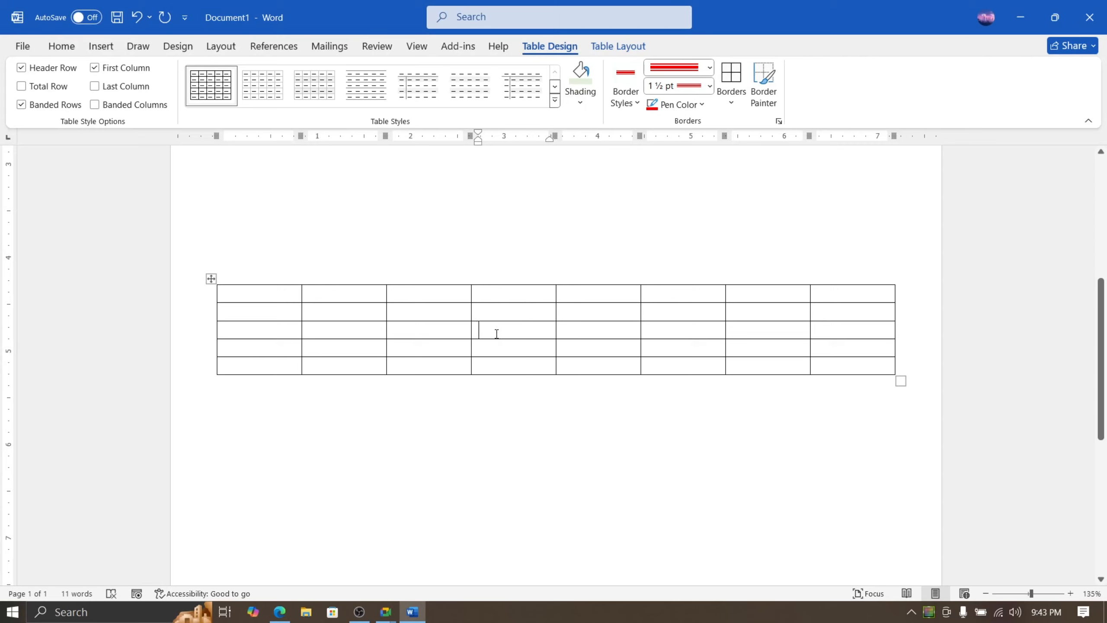
# Highlight the third row across the table, and select the whole sixth column from its third-row cell
pyautogui.moveTo(229, 329); pyautogui.dragTo(848, 329)
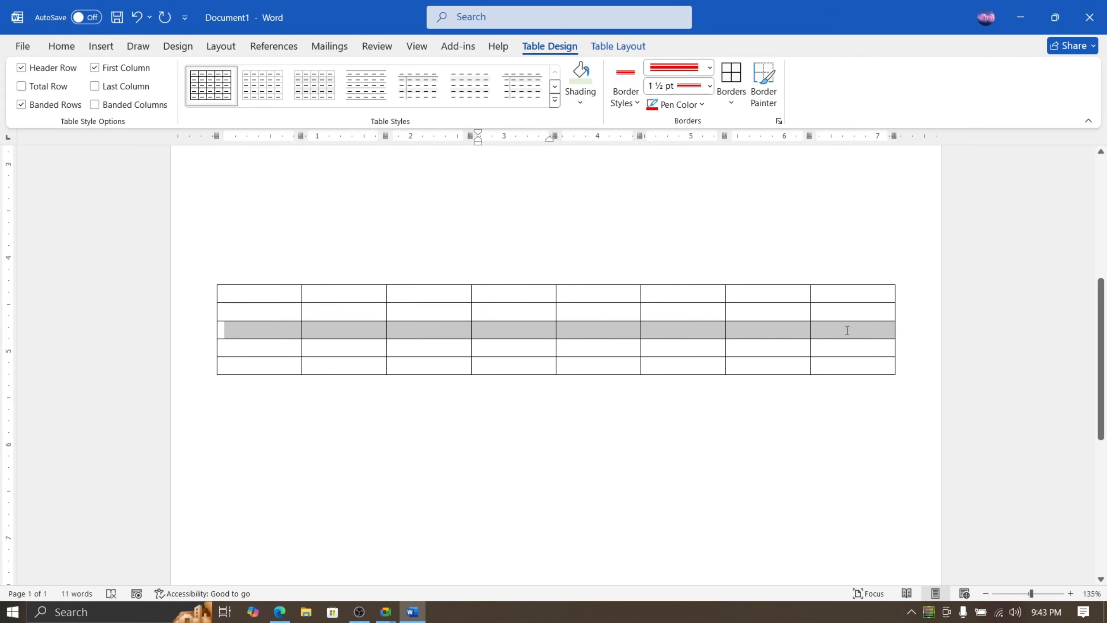
pyautogui.click(576, 335)
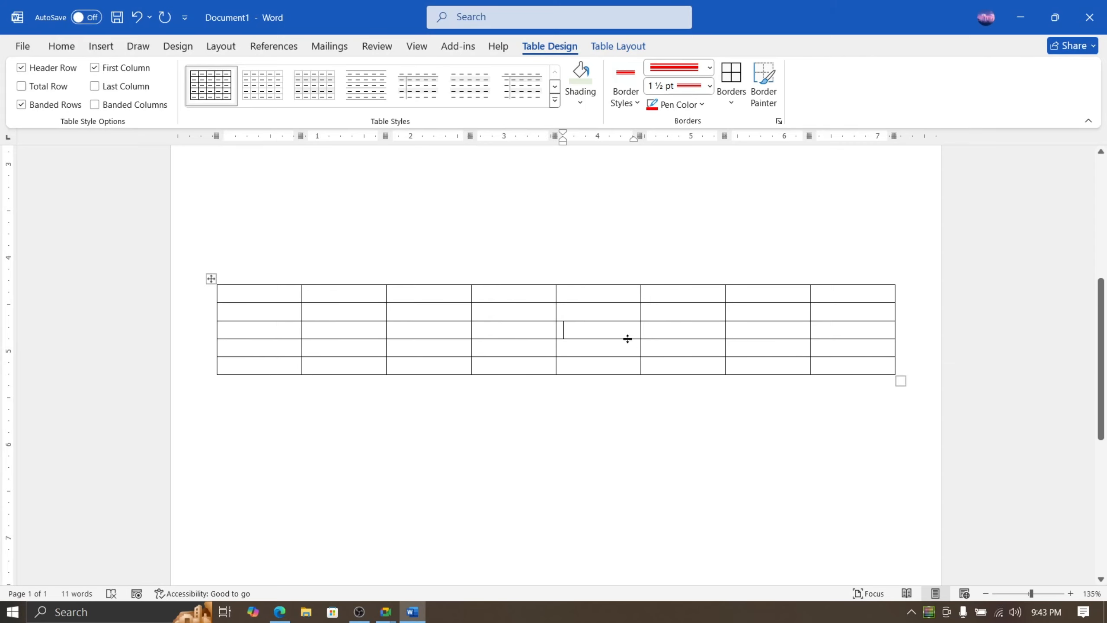
pyautogui.click(699, 334)
pyautogui.press('alt')
pyautogui.press('a')
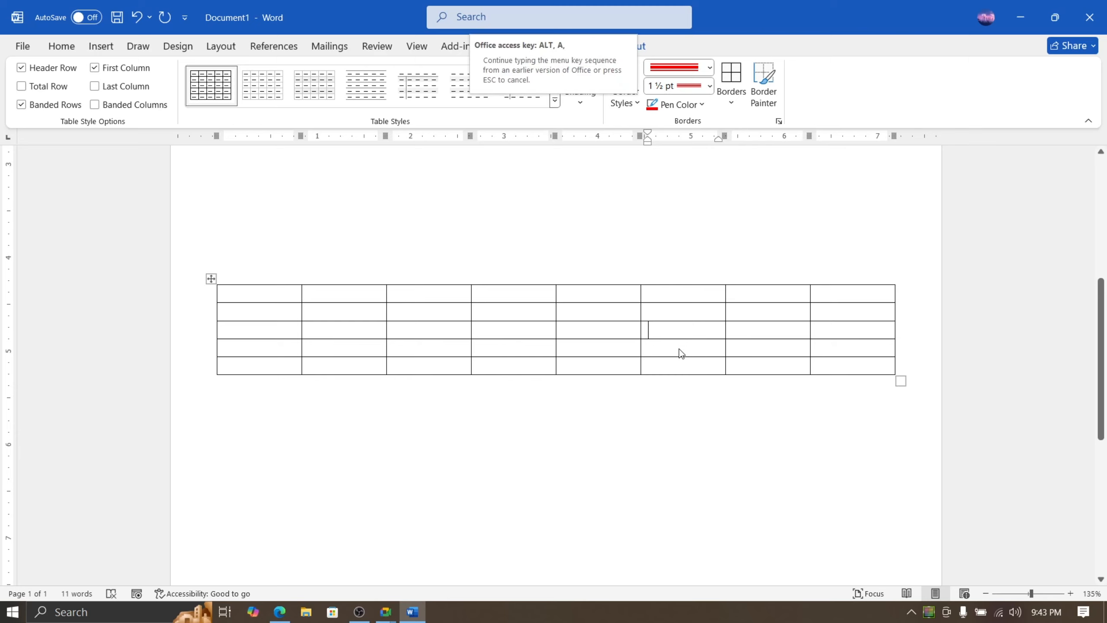
pyautogui.press('l')
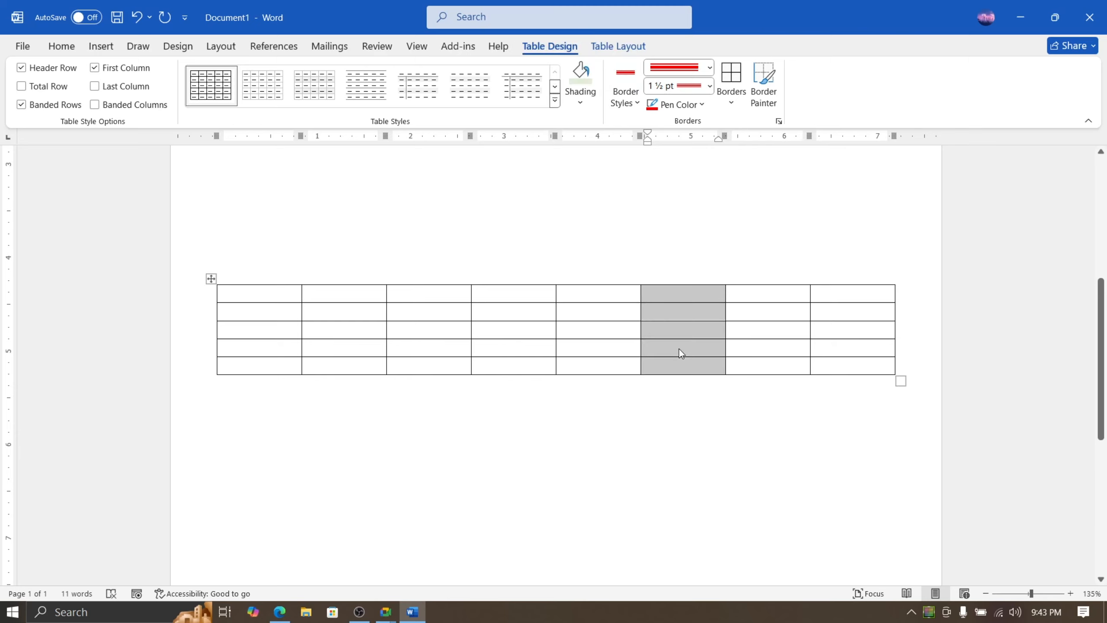
# Deselect the column, switch to the Lesson 11 PDF in Edge to check item 10 on deleting columns, and return to Word
pyautogui.click(499, 349)
pyautogui.click(405, 614)
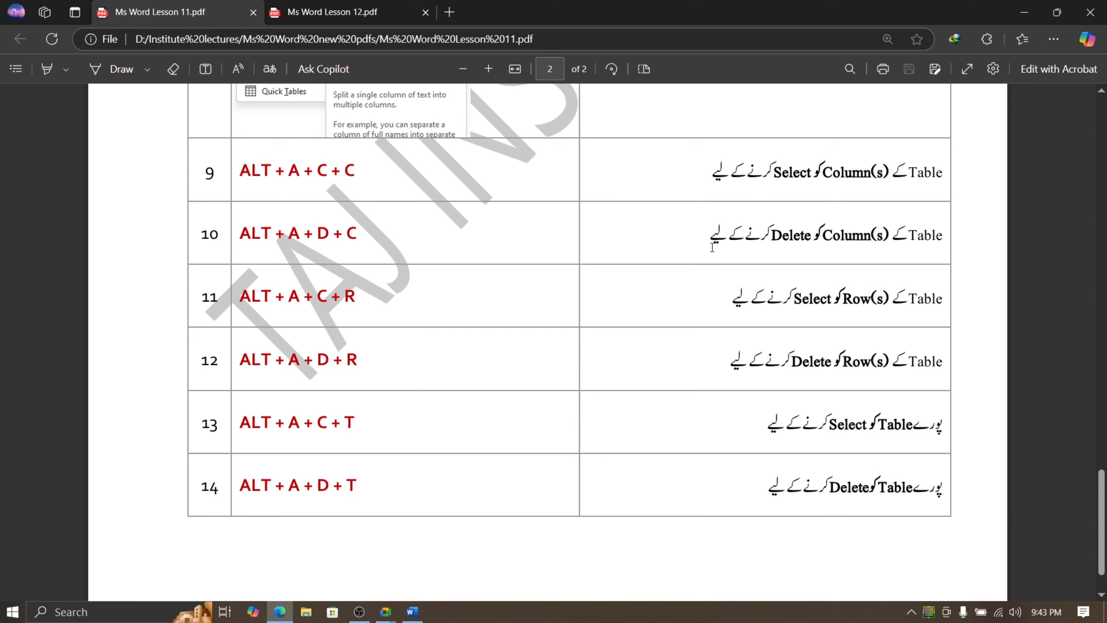
pyautogui.click(412, 611)
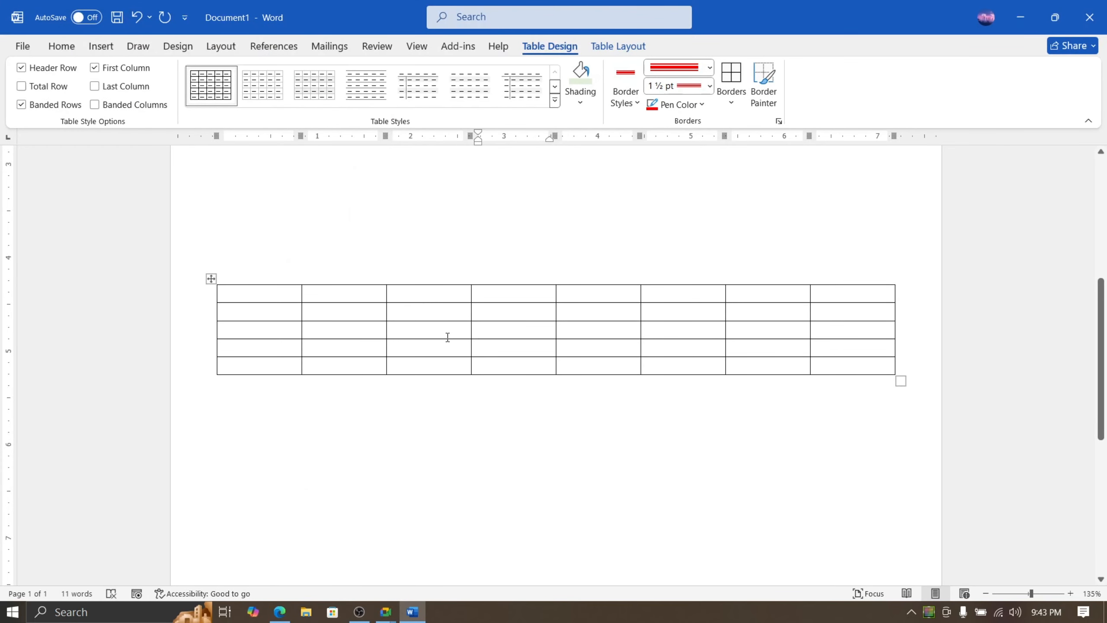
# Enter "Column 3" in the third-row cell of the third column, and place the cursor in the cell above it
pyautogui.click(449, 334)
pyautogui.write('columnn')
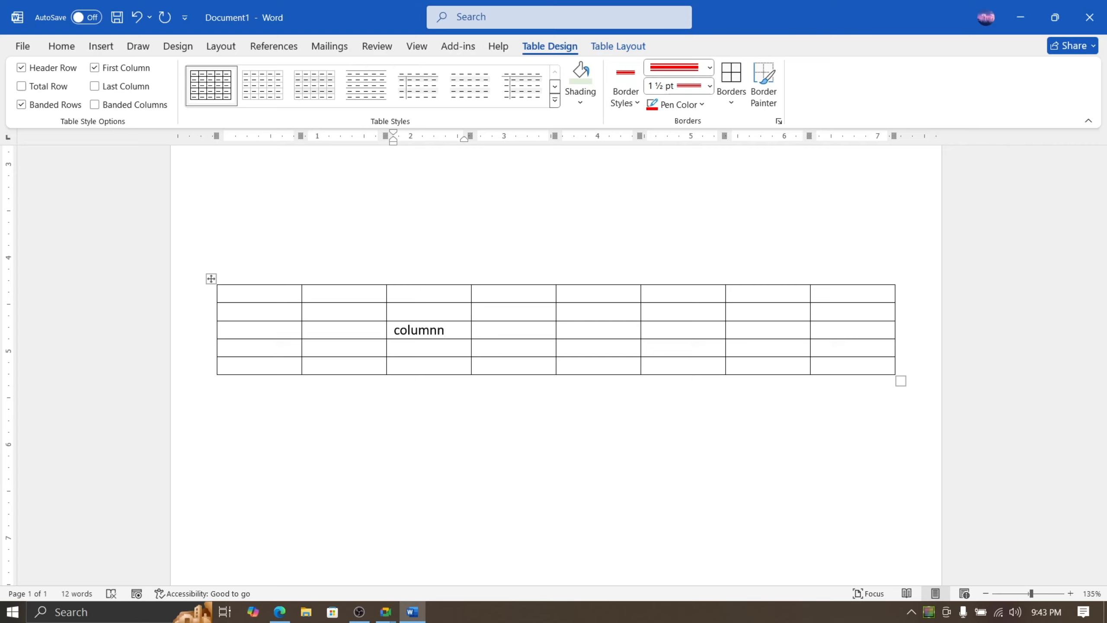
pyautogui.press('BackSpace')
pyautogui.write('3')
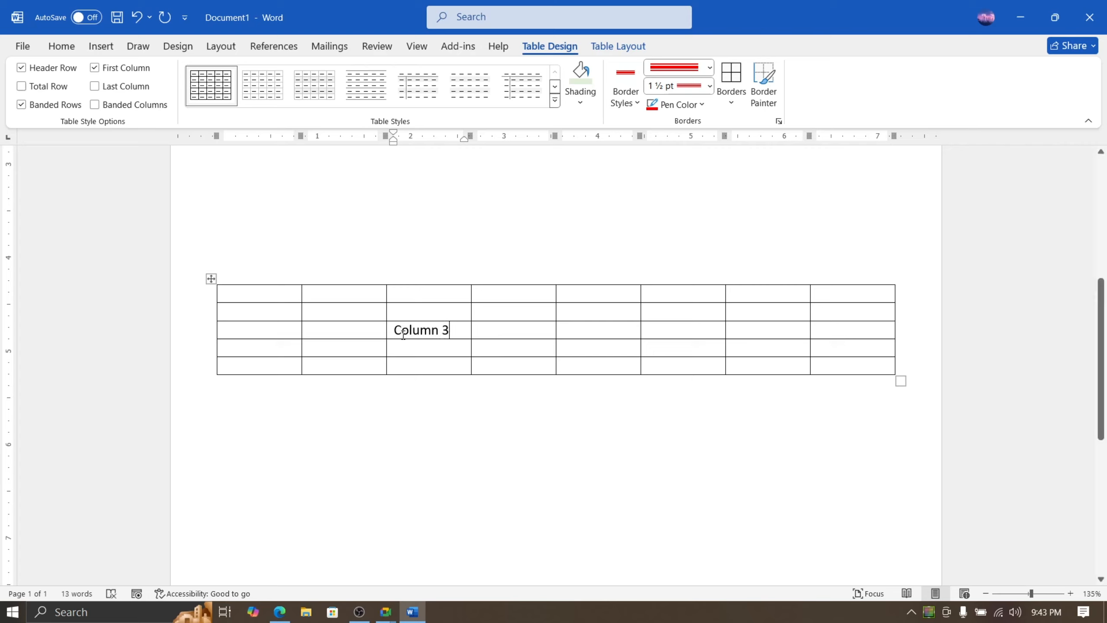
pyautogui.press('Down')
pyautogui.click(427, 367)
pyautogui.click(429, 347)
pyautogui.click(429, 309)
# Recheck the column deletion command in the Lesson 11 PDF in Edge, delete the table's third column in Word, and undo the deletion
pyautogui.click(279, 611)
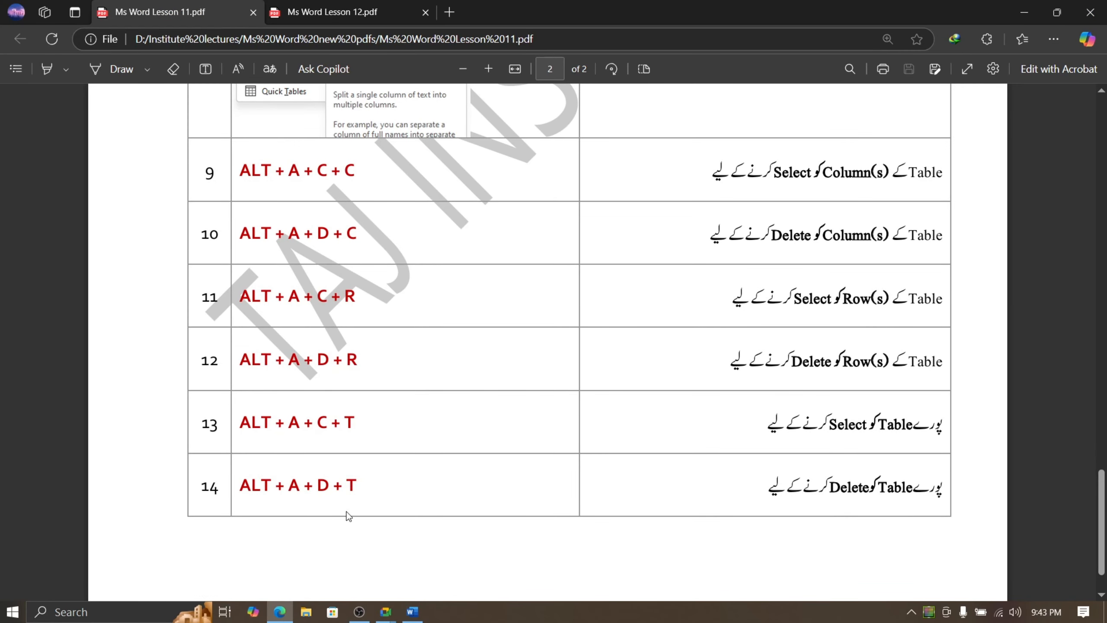
pyautogui.click(413, 612)
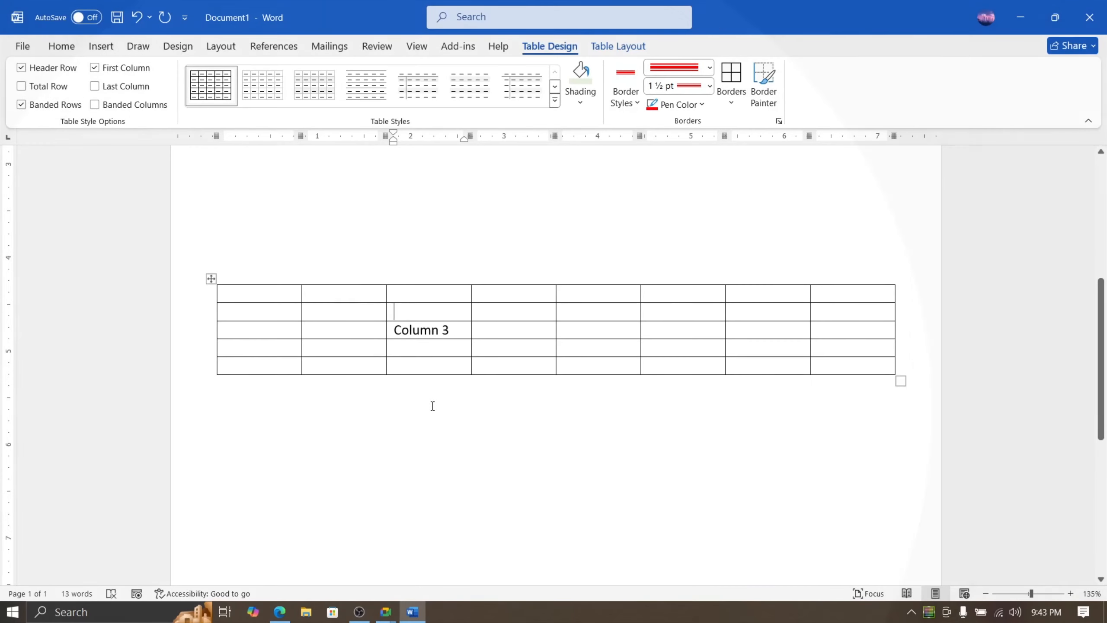
pyautogui.press('alt')
pyautogui.press('a')
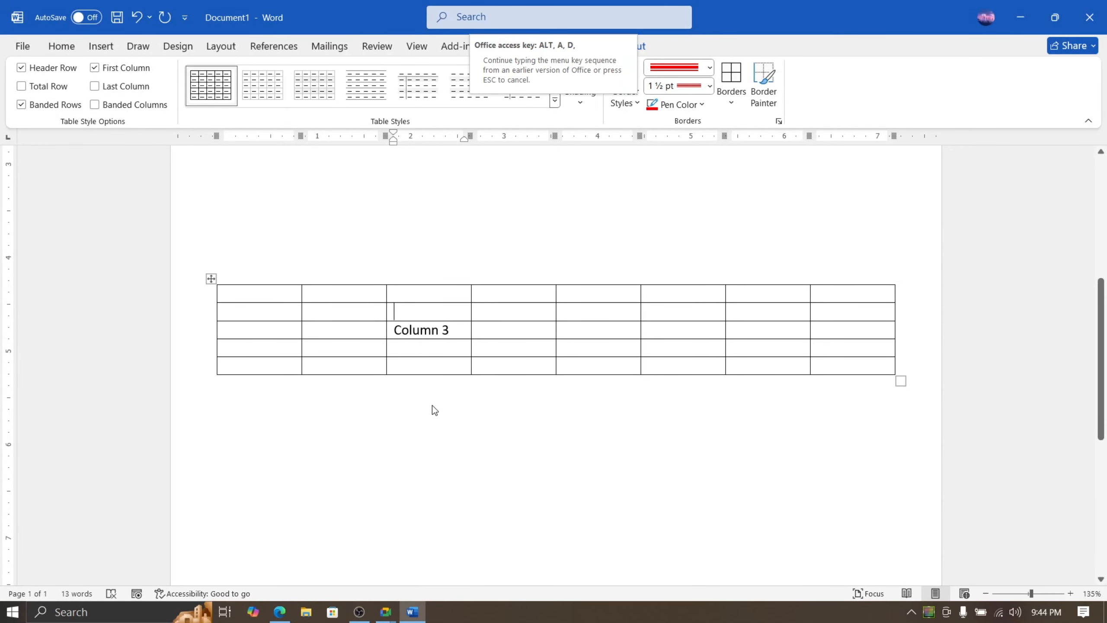
pyautogui.press('c')
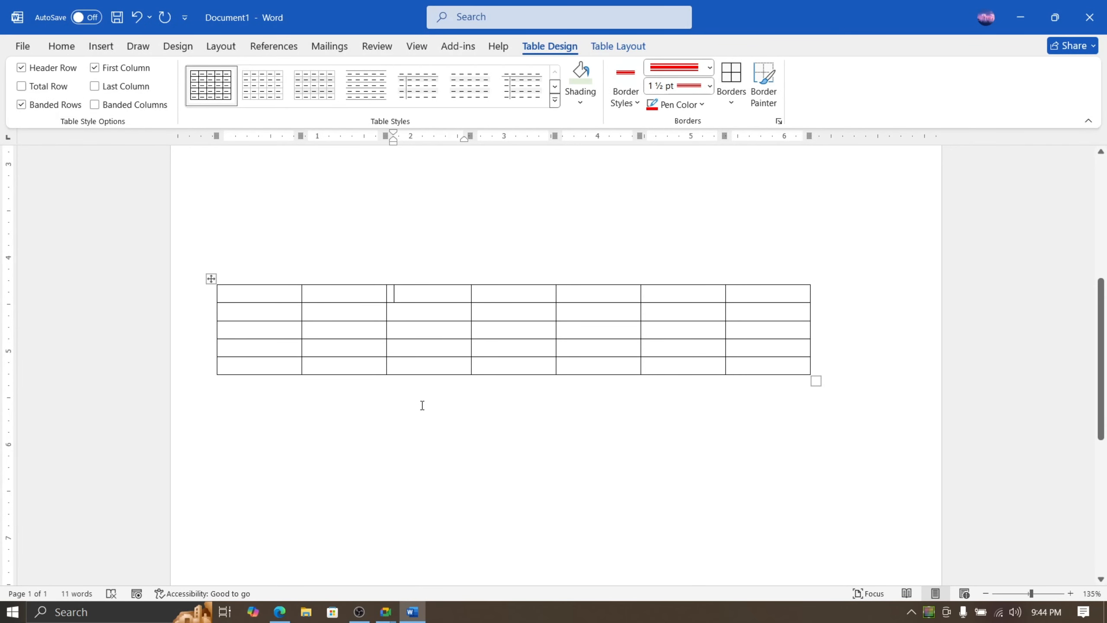
pyautogui.hotkey('ctrl', 'z')
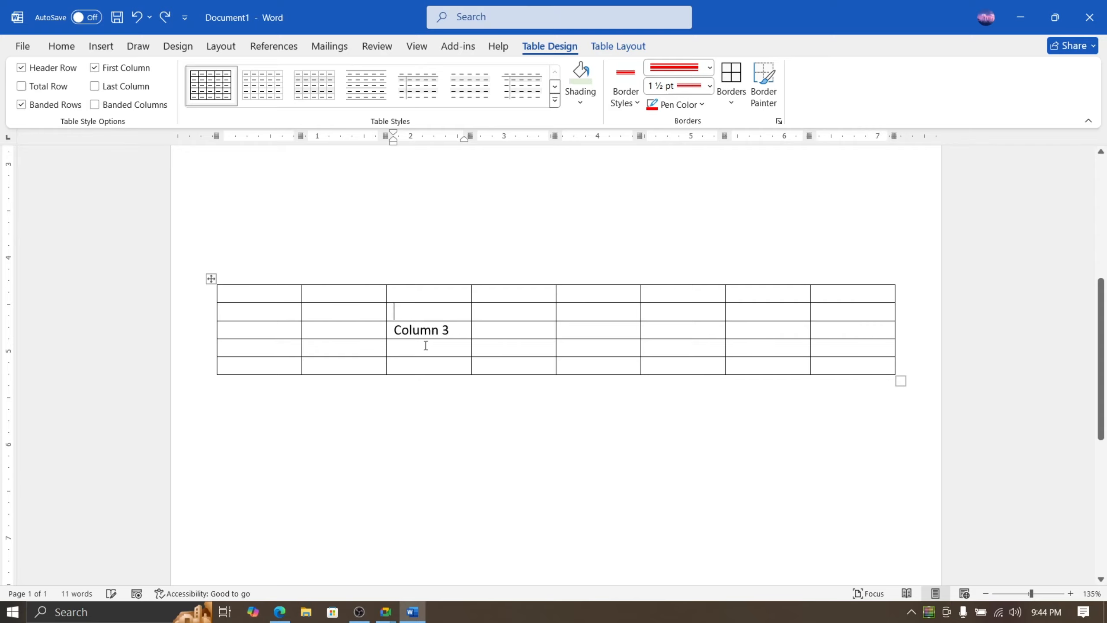
# Switch to the Lesson 11 PDF in Edge to check item 11 on selecting rows, and return to Word
pyautogui.click(648, 47)
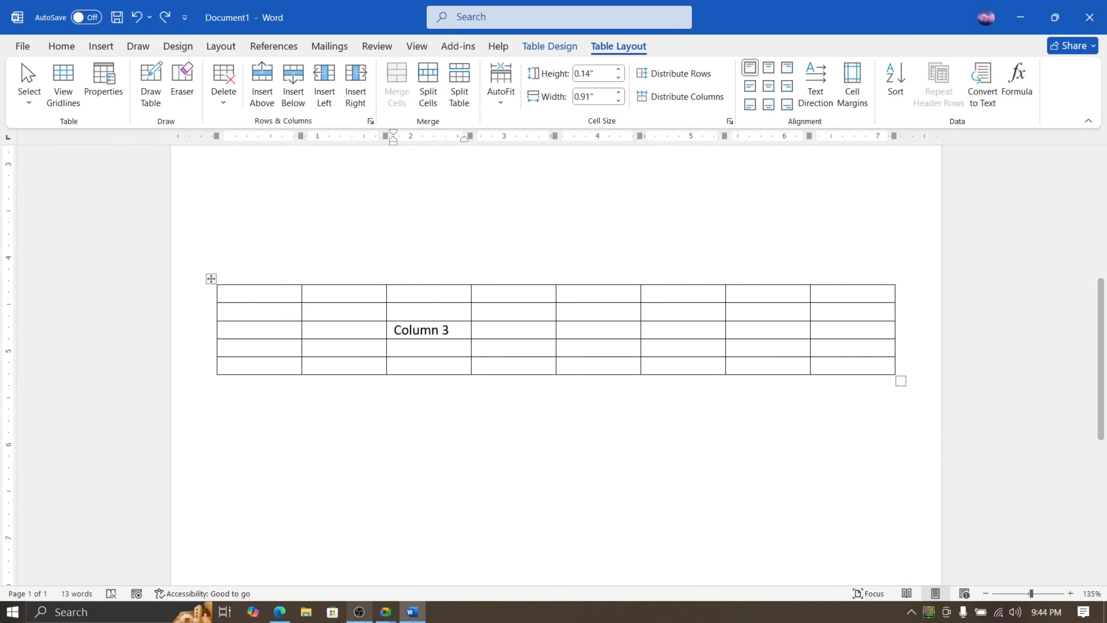
pyautogui.click(286, 611)
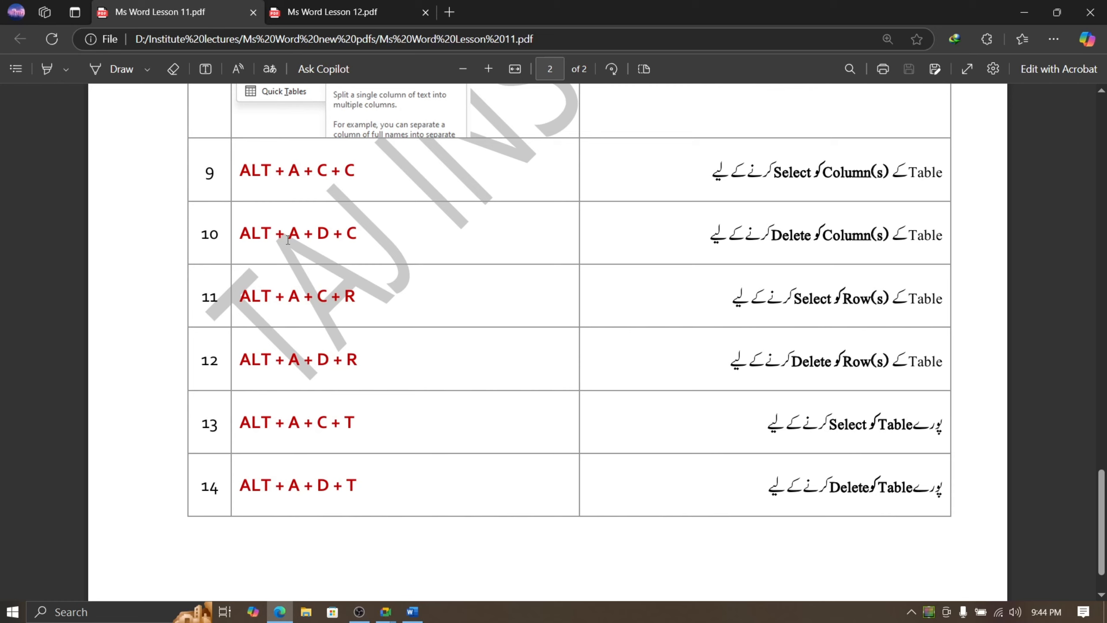
pyautogui.moveTo(350, 298); pyautogui.dragTo(363, 299)
pyautogui.click(348, 297)
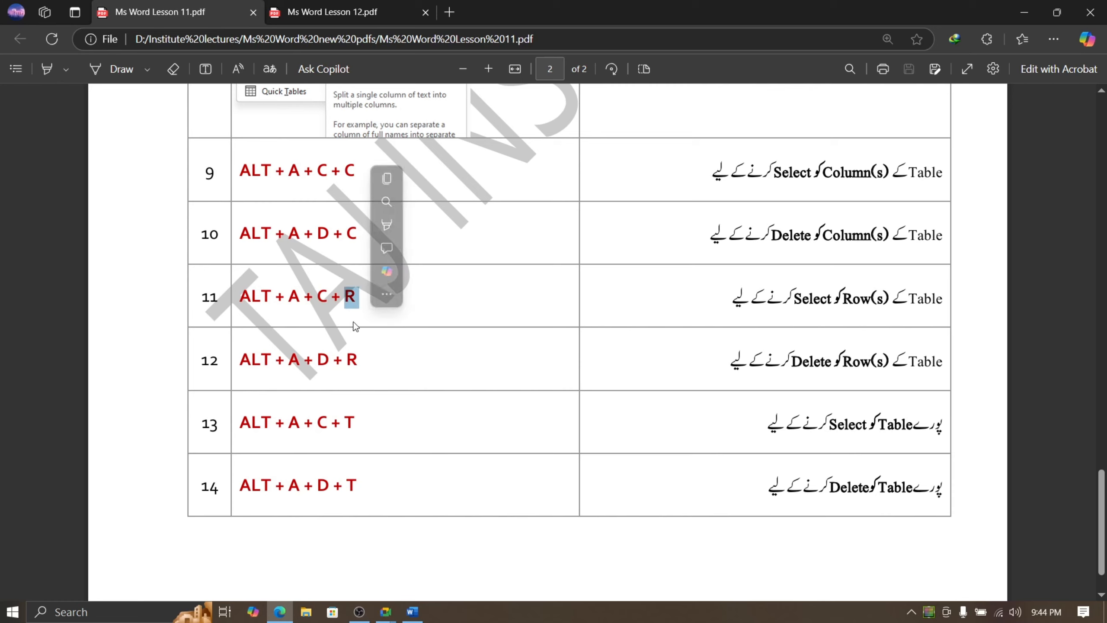
pyautogui.click(412, 612)
# Highlight the second row across the table, and select the whole second row from its fifth-column cell using the row selection command
pyautogui.click(471, 319)
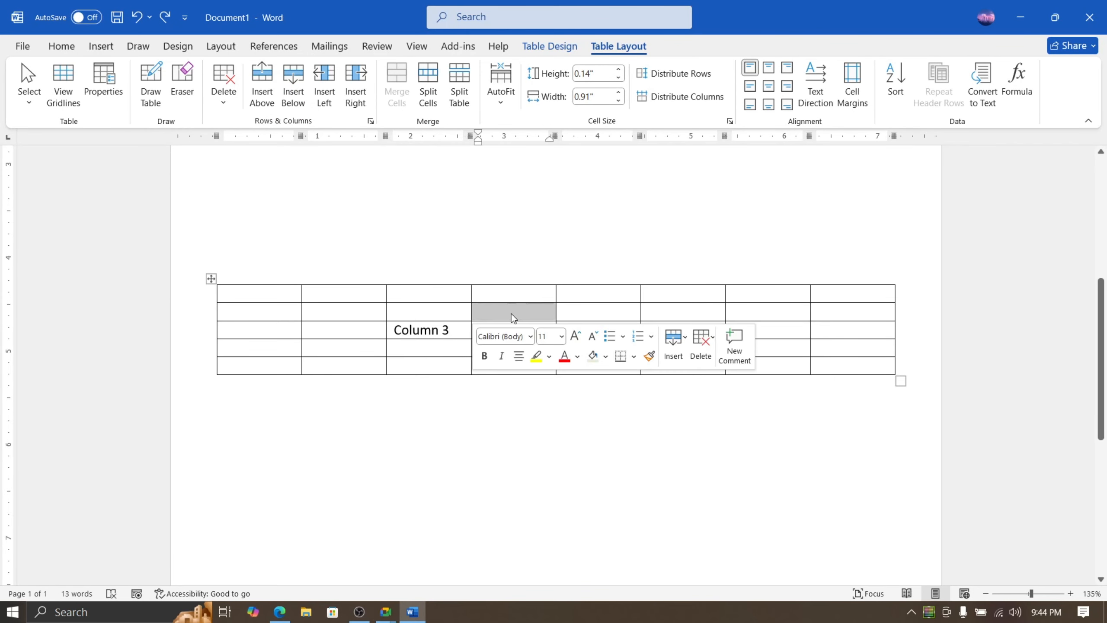
pyautogui.click(514, 311)
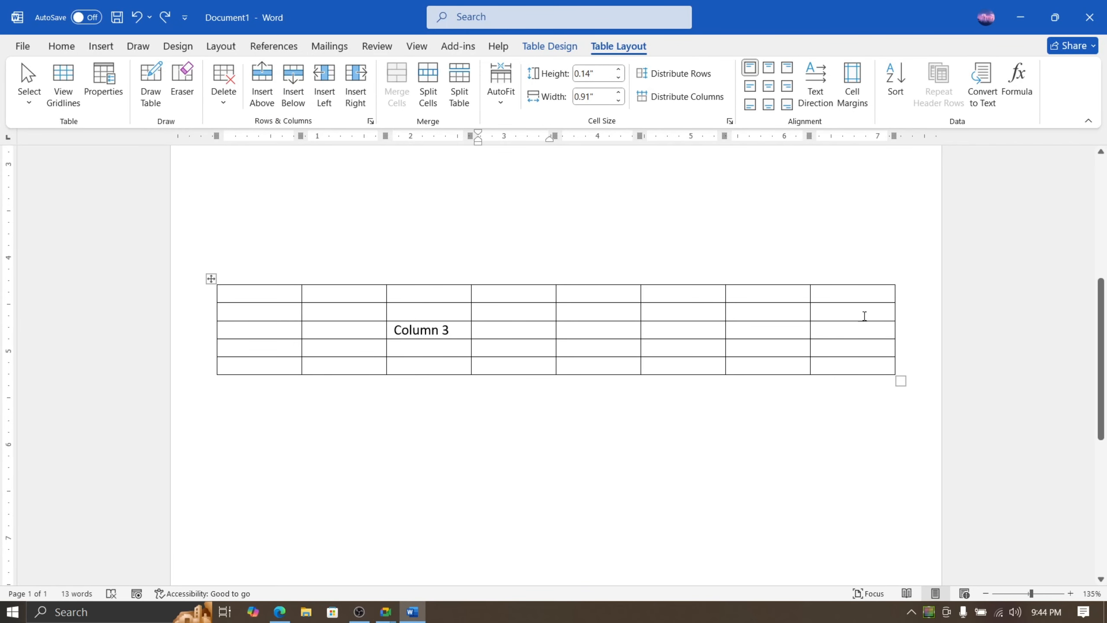
pyautogui.moveTo(860, 314); pyautogui.dragTo(234, 308)
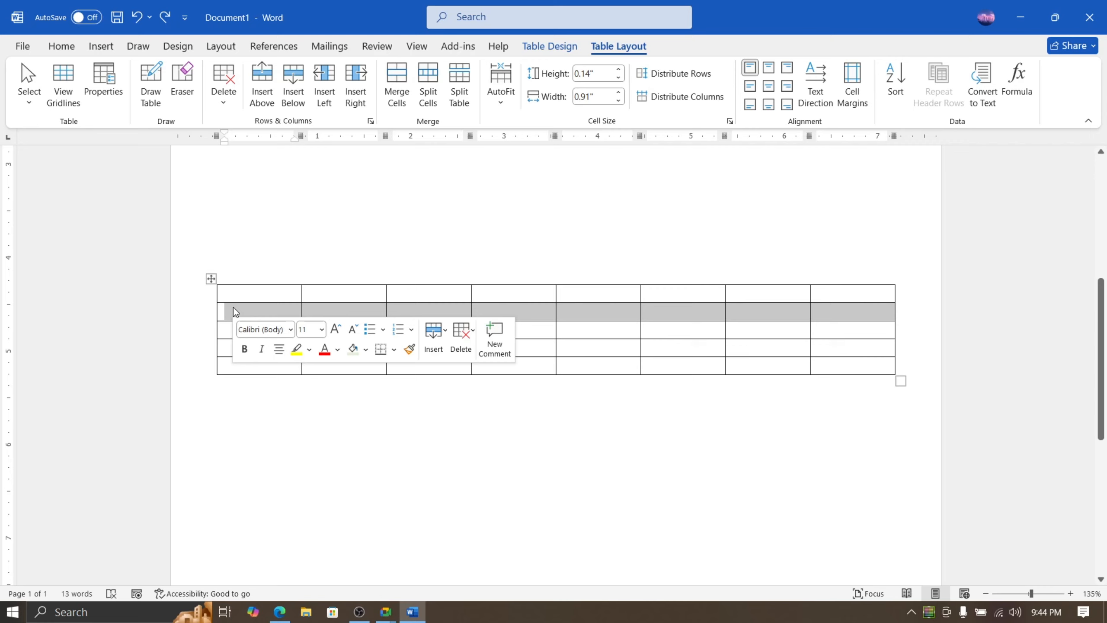
pyautogui.click(599, 314)
pyautogui.press('alt')
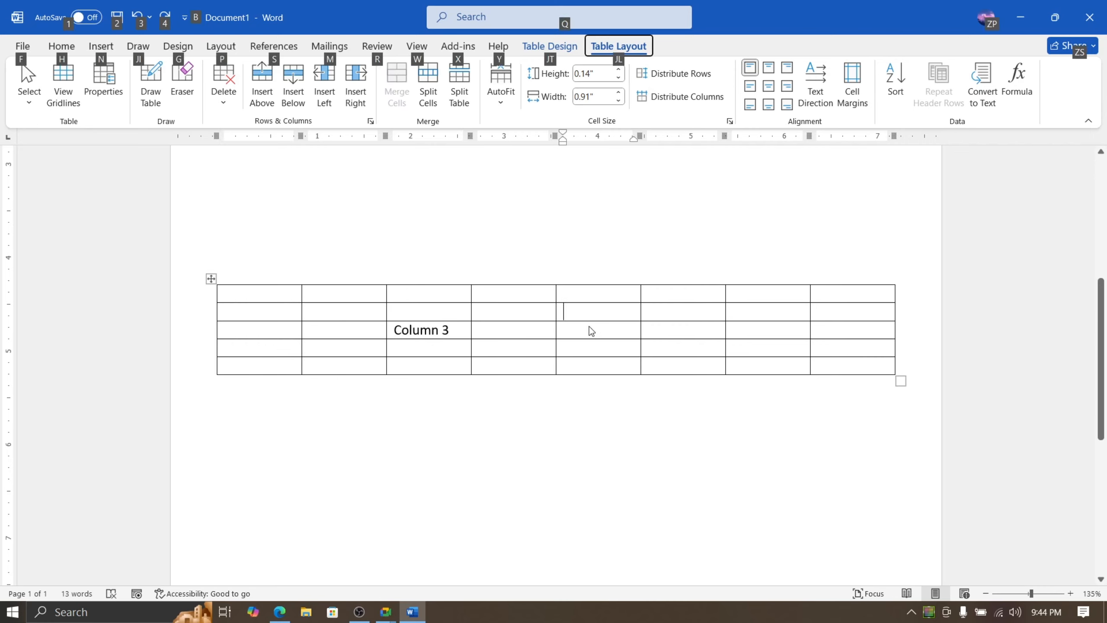
pyautogui.press('a')
pyautogui.press('c')
pyautogui.press('r')
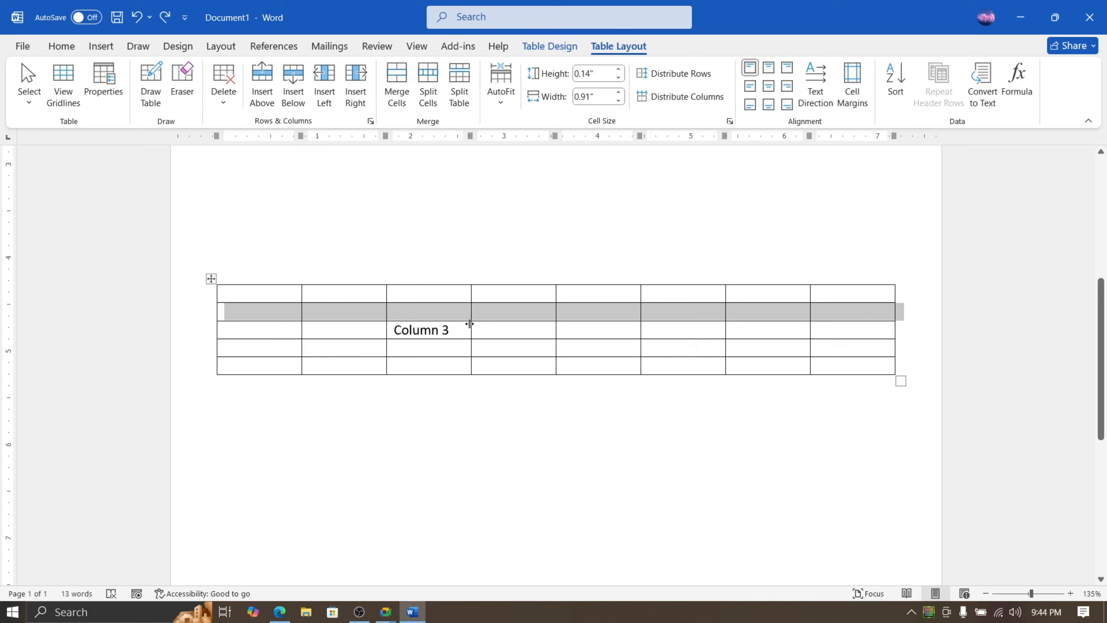
# Enter "Row 2" in the second-row cell of the fourth column, and place the cursor in the fifth-column cell beside it
pyautogui.click(507, 331)
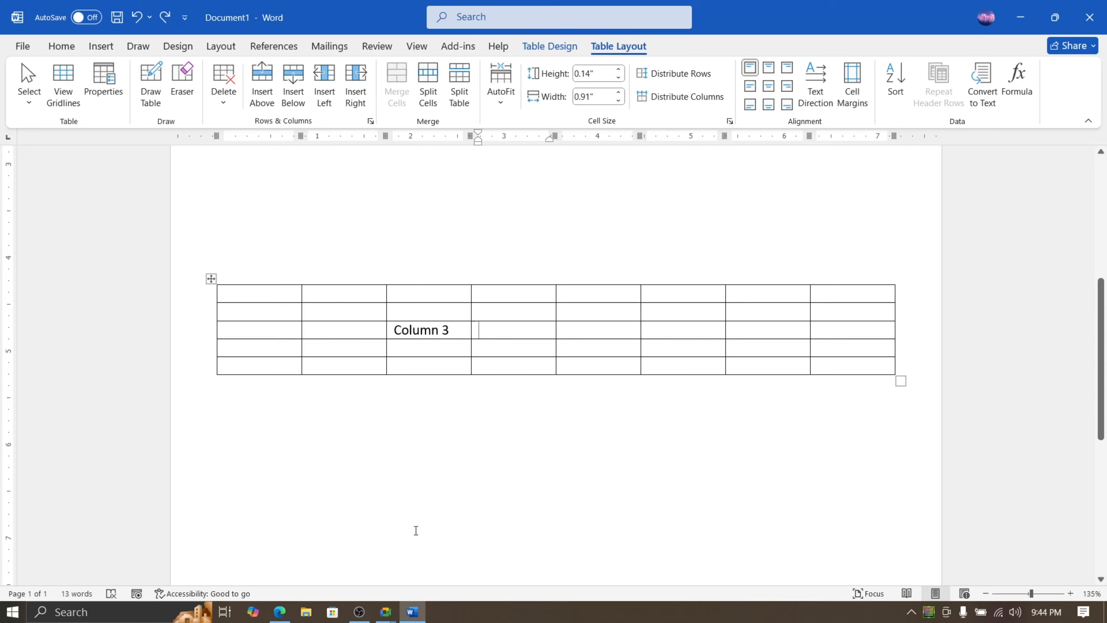
pyautogui.click(488, 315)
pyautogui.write('Row 2')
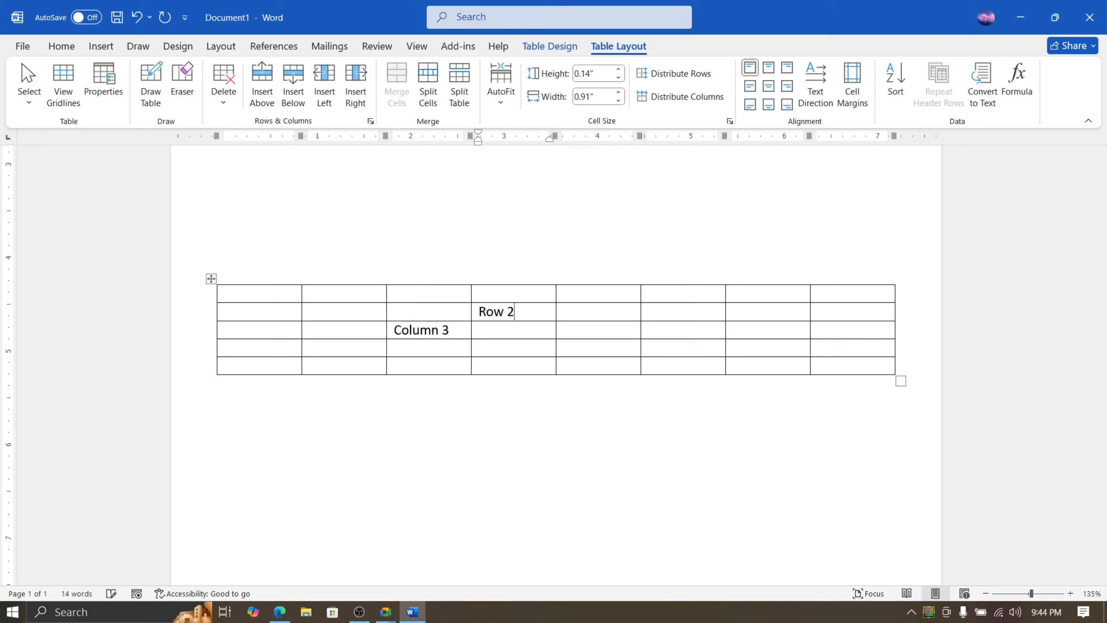
pyautogui.click(612, 311)
# Switch to the Lesson 11 PDF in Edge to compare items 10 and 12 on deleting columns and rows, and return to Word
pyautogui.click(281, 613)
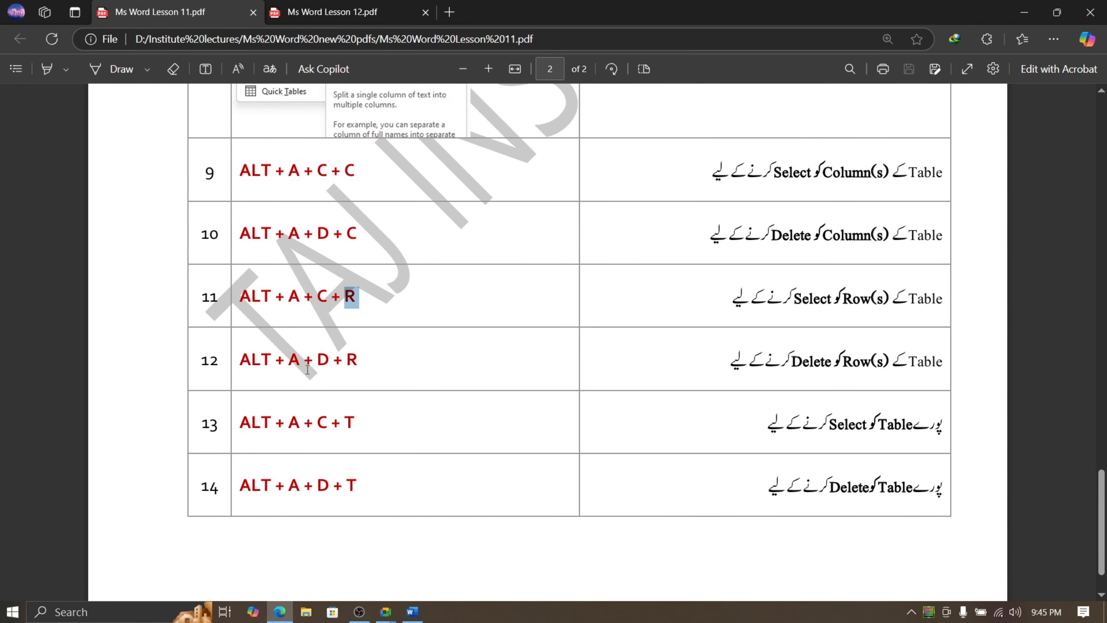
pyautogui.click(439, 263)
pyautogui.moveTo(347, 230); pyautogui.dragTo(357, 236)
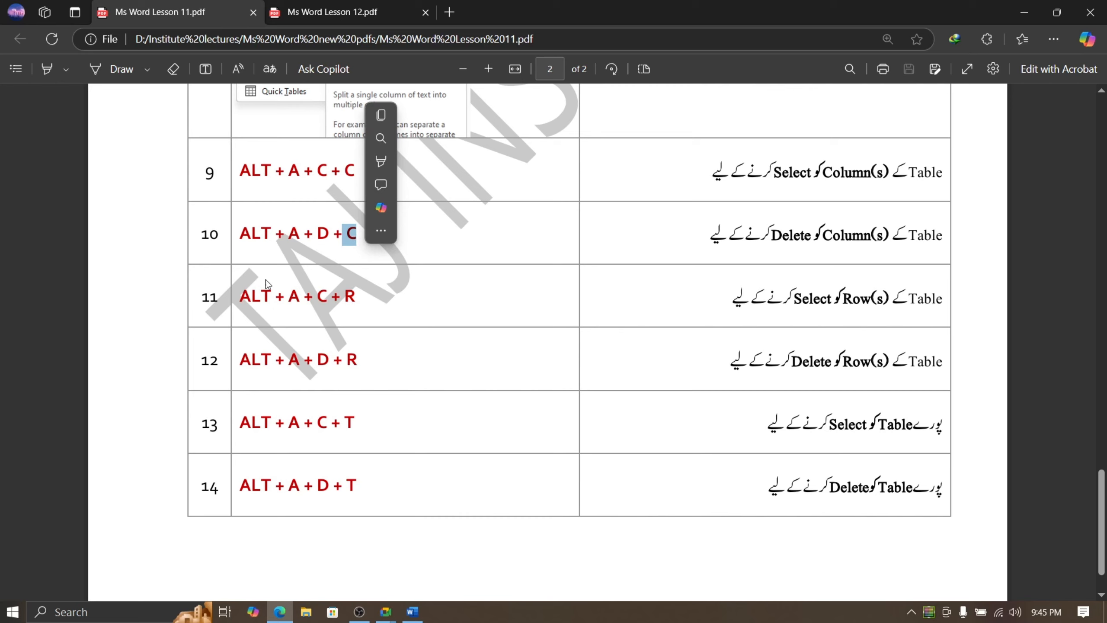
pyautogui.moveTo(343, 361); pyautogui.dragTo(366, 371)
pyautogui.click(342, 363)
pyautogui.click(420, 611)
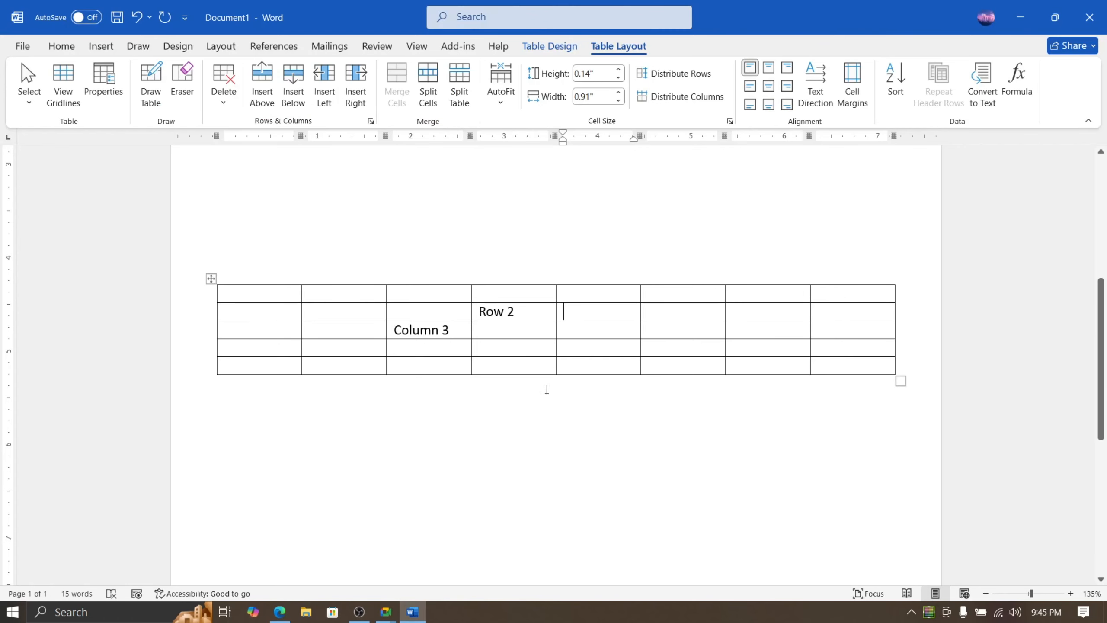
# Delete the table's second row with the row deletion command, and undo the deletion
pyautogui.press('alt')
pyautogui.press('a')
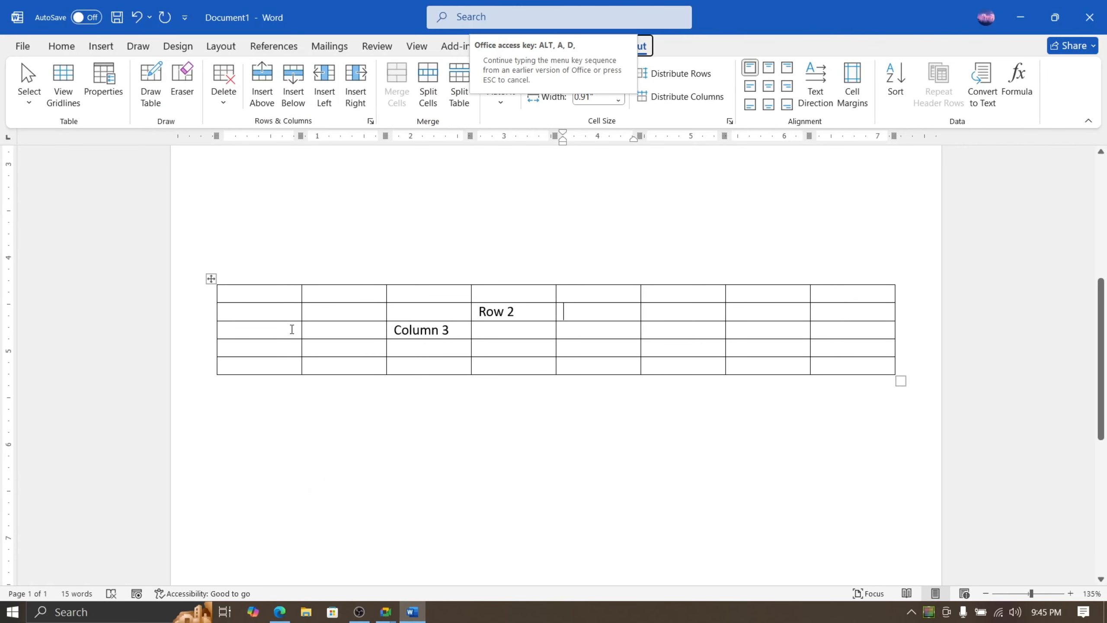
pyautogui.press('r')
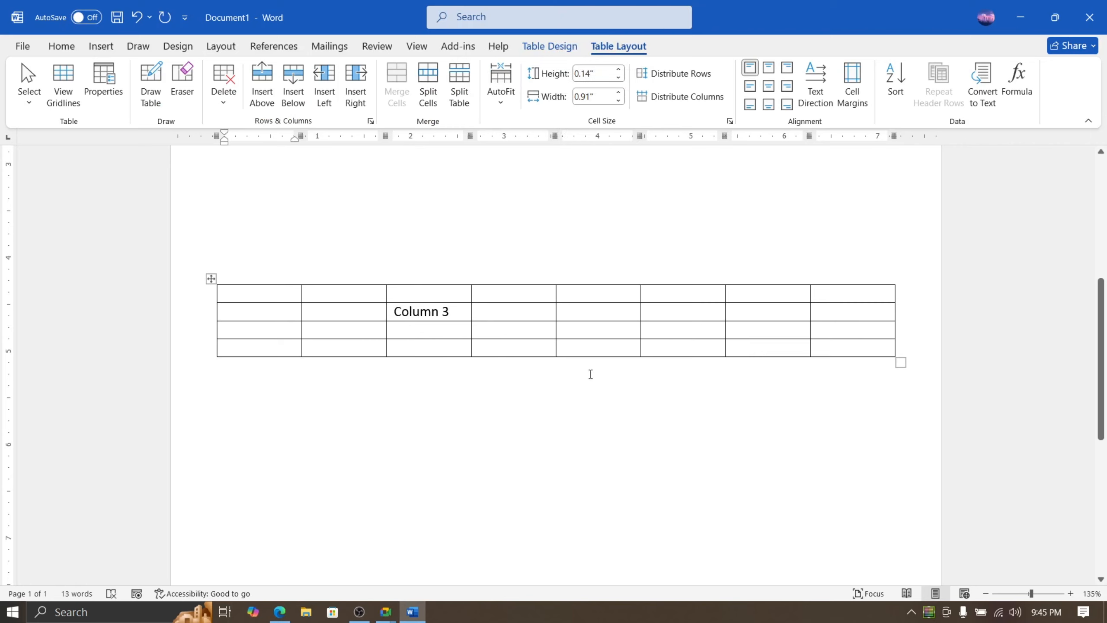
pyautogui.hotkey('ctrl', 'z')
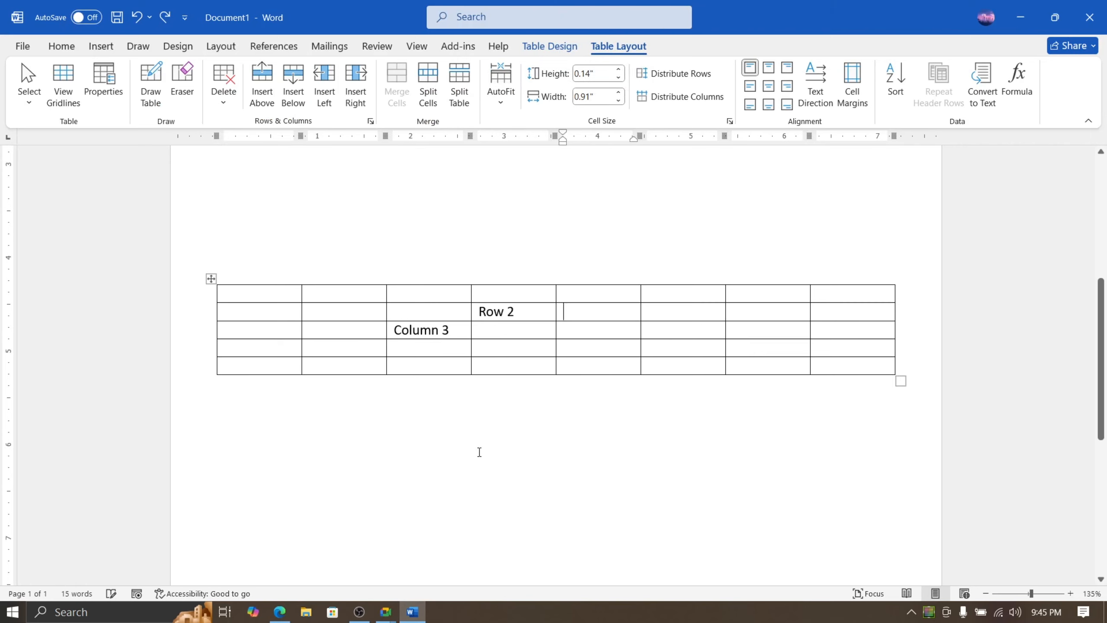
# Recheck items 10 and 12 in the Lesson 11 PDF in Edge, examine item 13 on selecting a whole table, and return to Word
pyautogui.click(411, 613)
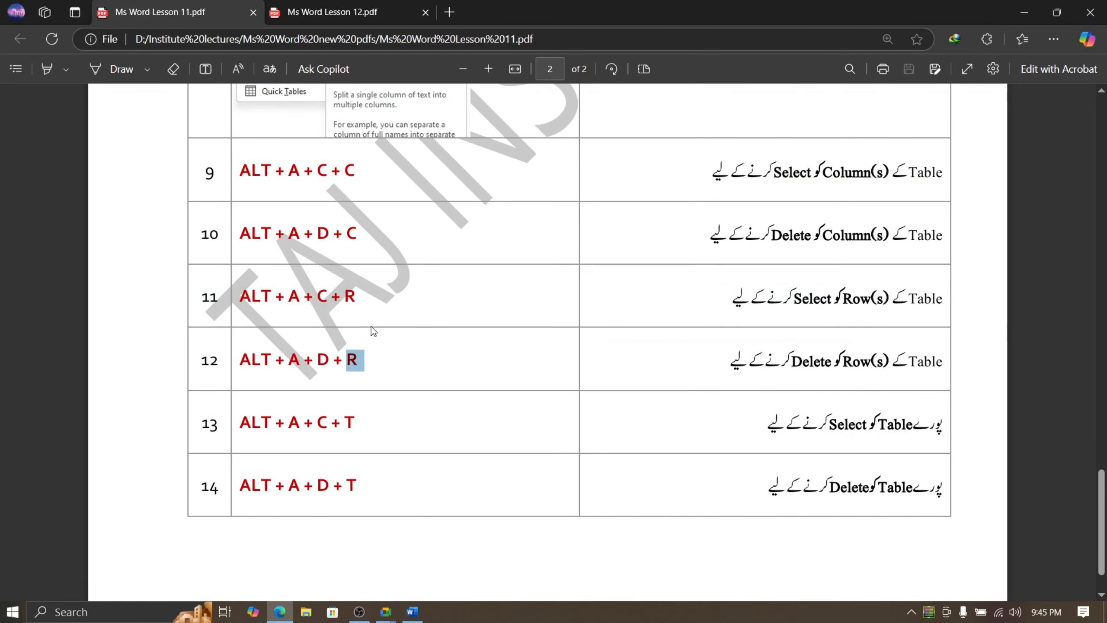
pyautogui.doubleClick(354, 234)
pyautogui.click(346, 240)
pyautogui.doubleClick(347, 358)
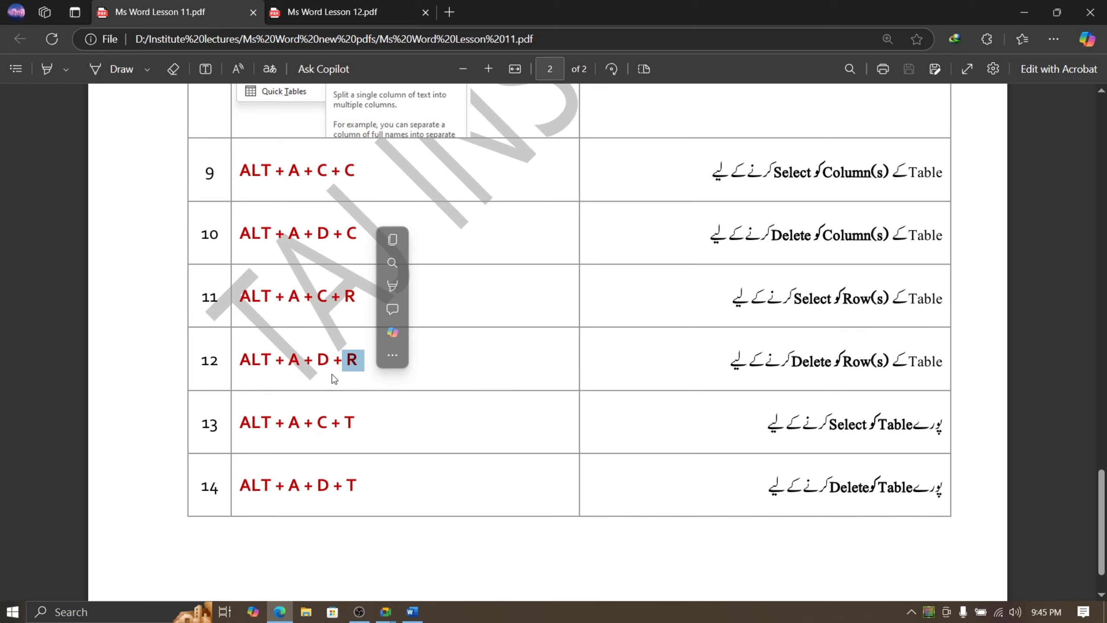
pyautogui.click(790, 433)
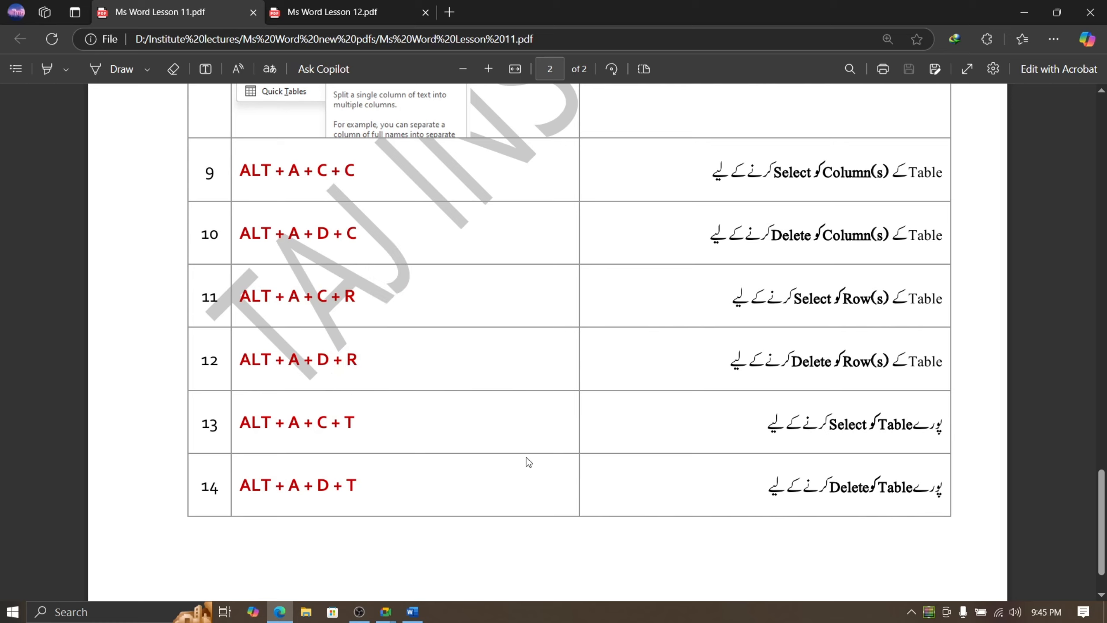
pyautogui.moveTo(239, 422); pyautogui.dragTo(364, 422)
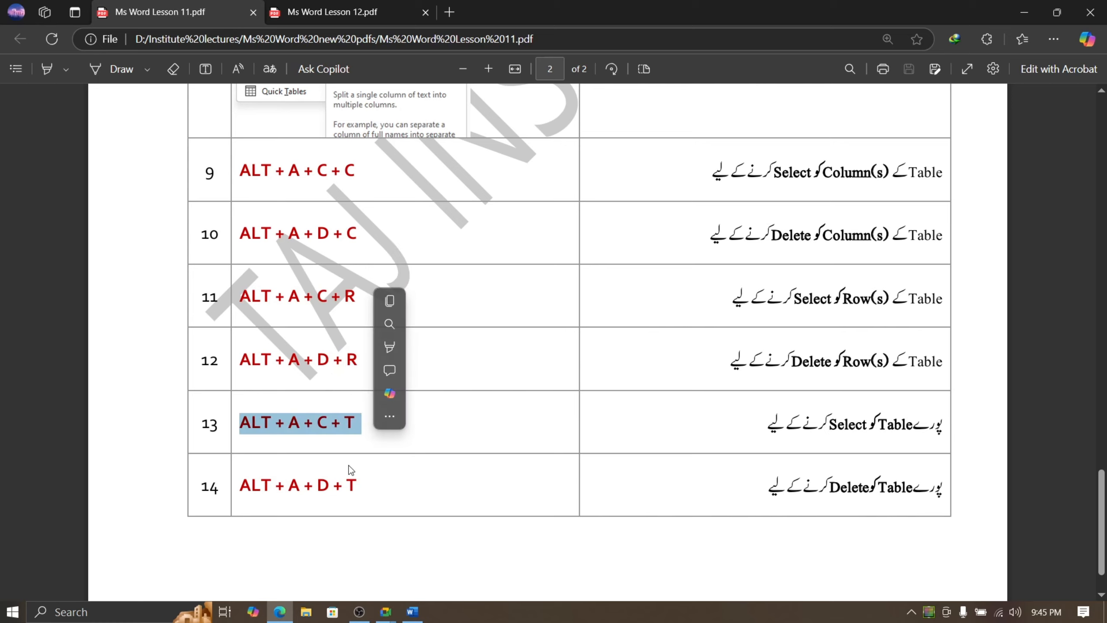
pyautogui.moveTo(943, 425); pyautogui.dragTo(760, 430)
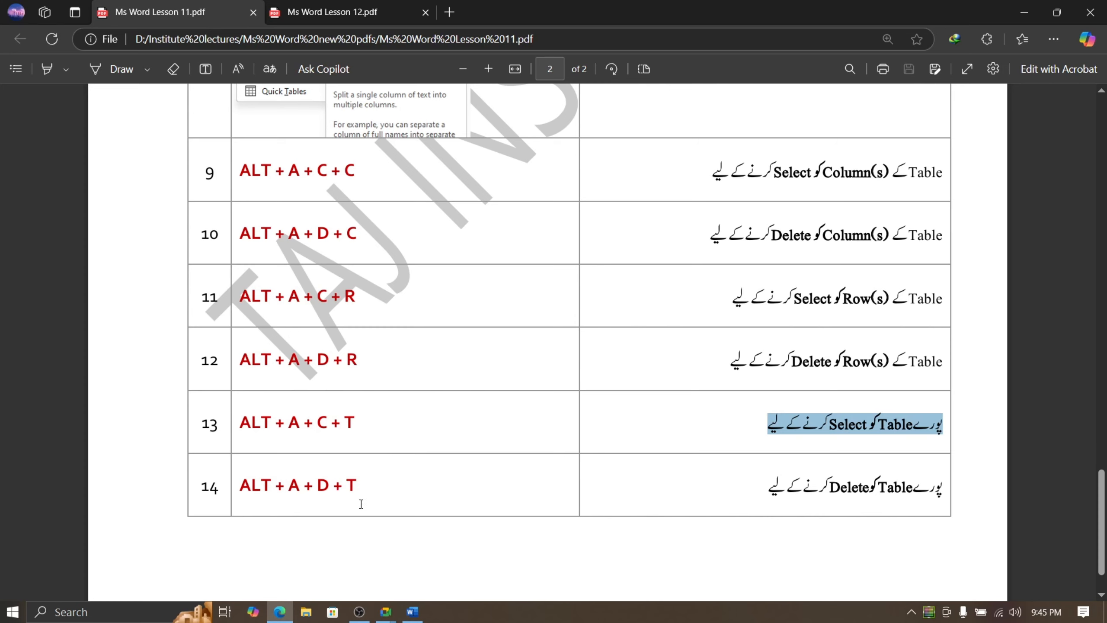
pyautogui.click(404, 613)
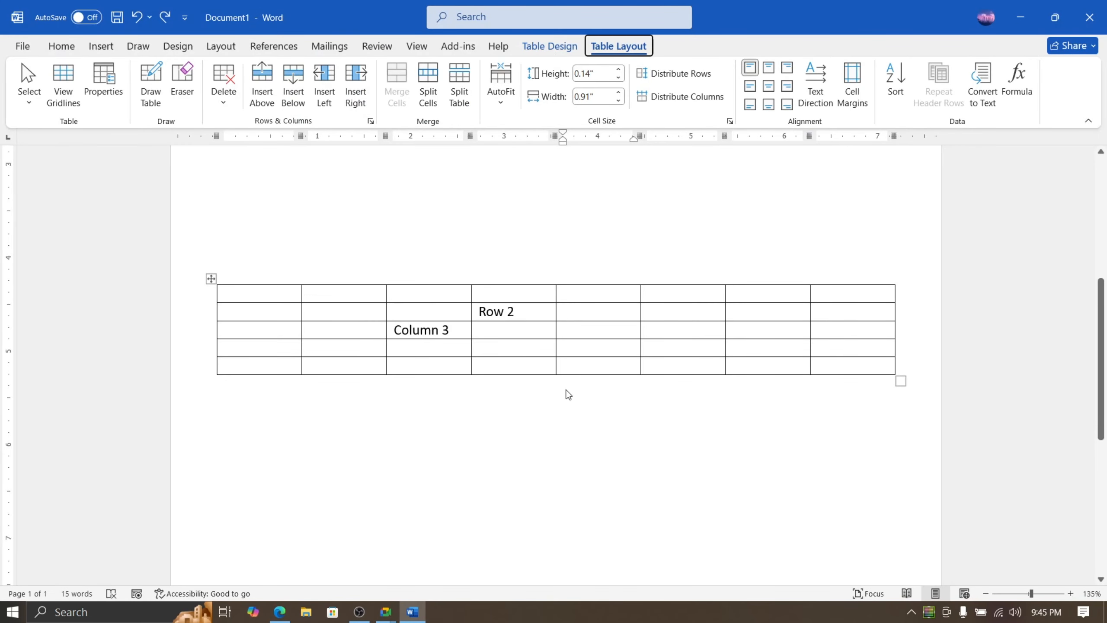
# Select the whole table with the table selection command, and deselect it by placing the cursor in the third-row cell of the fifth column
pyautogui.hotkey('alt', 'a')
pyautogui.press('c')
pyautogui.press('t')
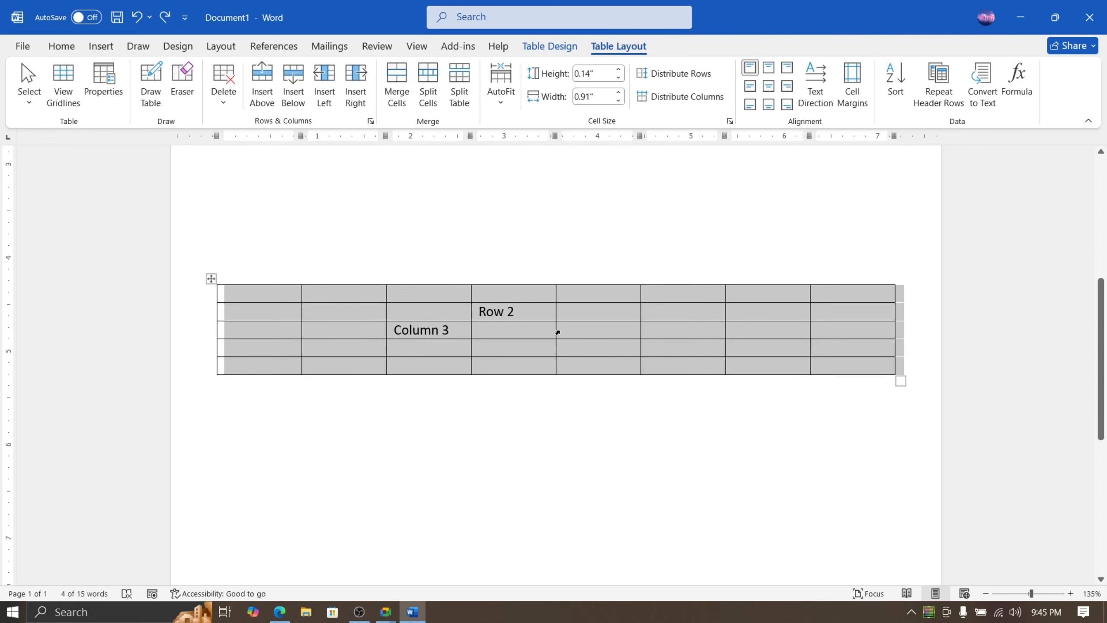
pyautogui.click(583, 338)
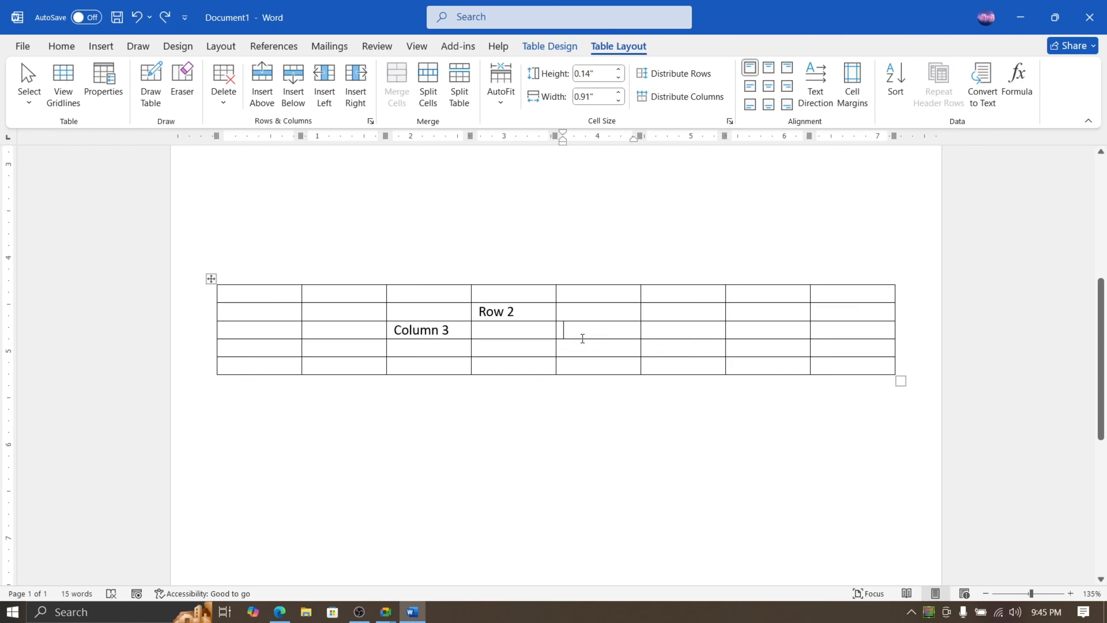
# Switch to the Lesson 11 PDF in Edge to check item 14 on deleting a whole table, and return to Word
pyautogui.click(414, 610)
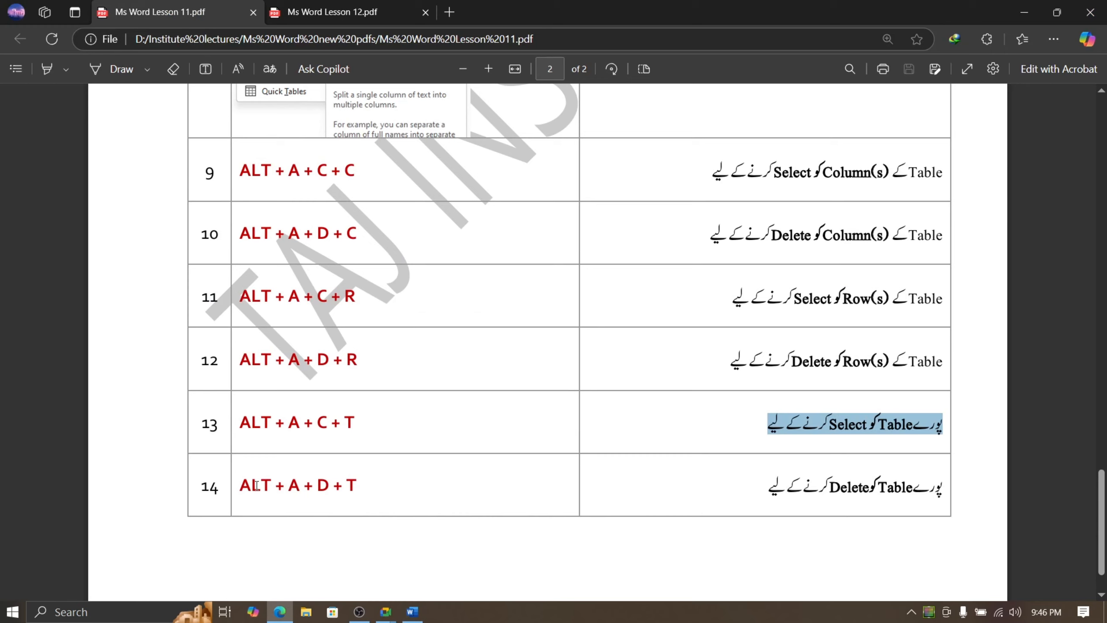
pyautogui.moveTo(241, 486); pyautogui.dragTo(361, 488)
pyautogui.click(412, 612)
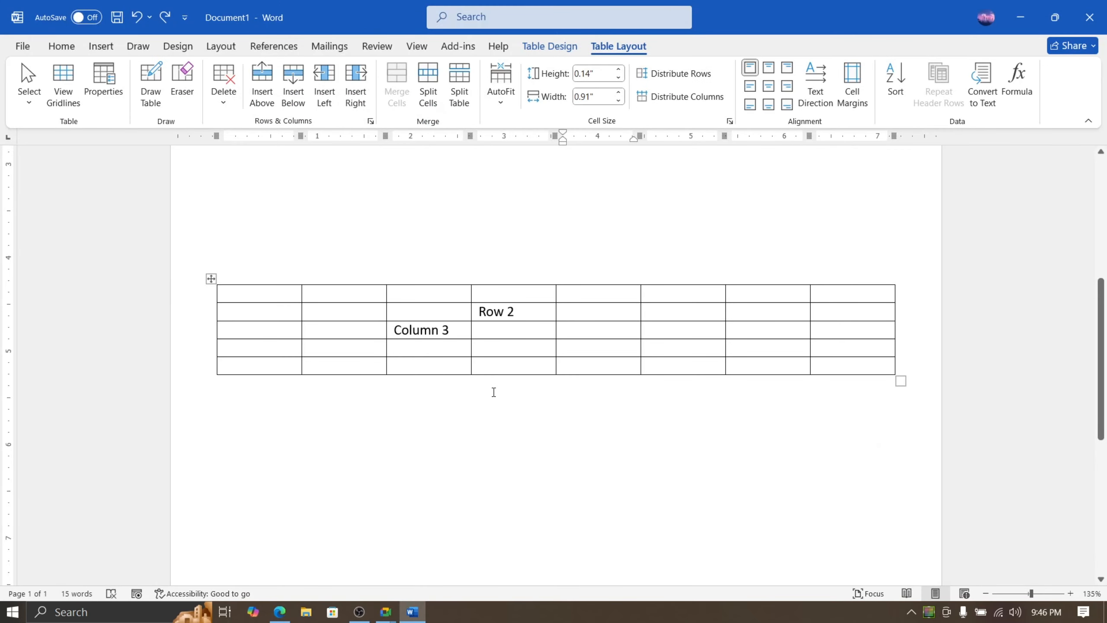
# Delete the whole table with the table deletion command, and undo the deletion
pyautogui.press('alt')
pyautogui.press('a')
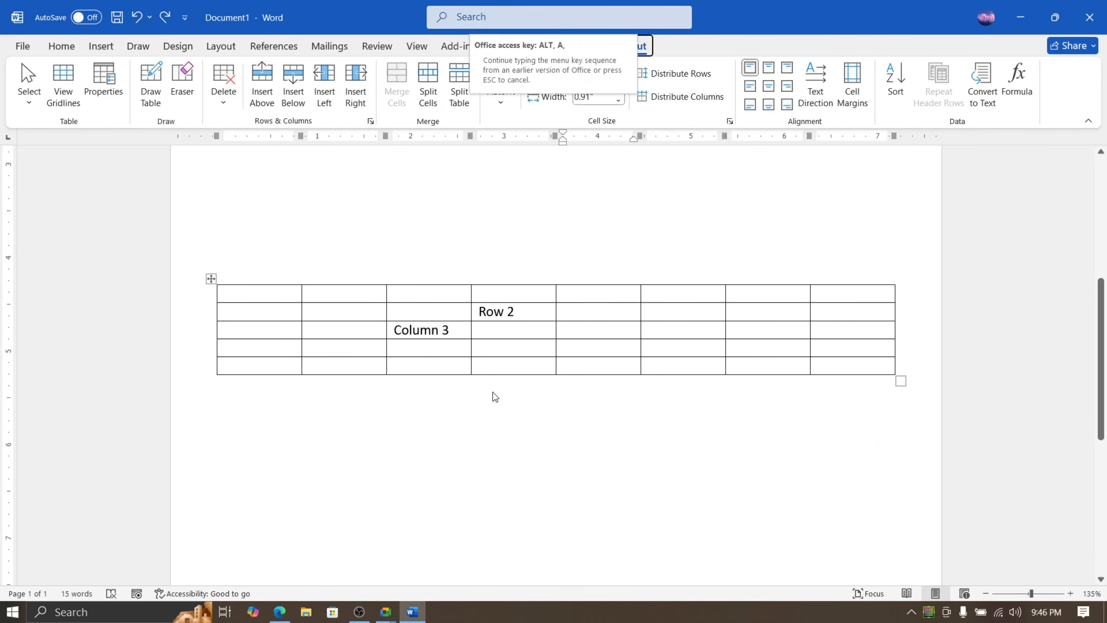
pyautogui.press('d')
pyautogui.press('t')
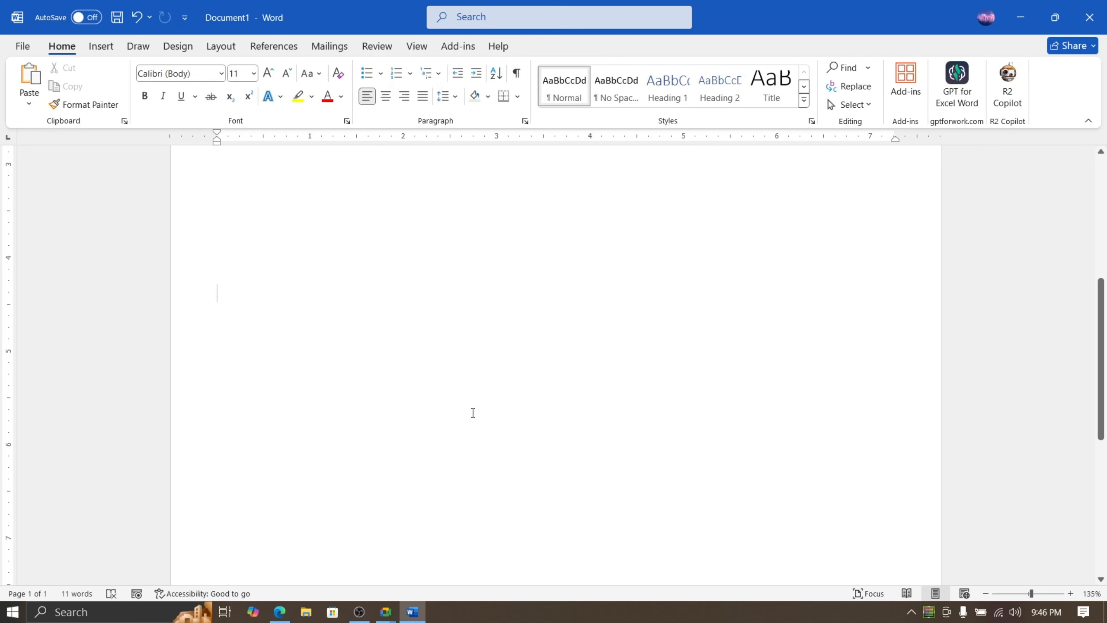
pyautogui.hotkey('ctrl', 'z')
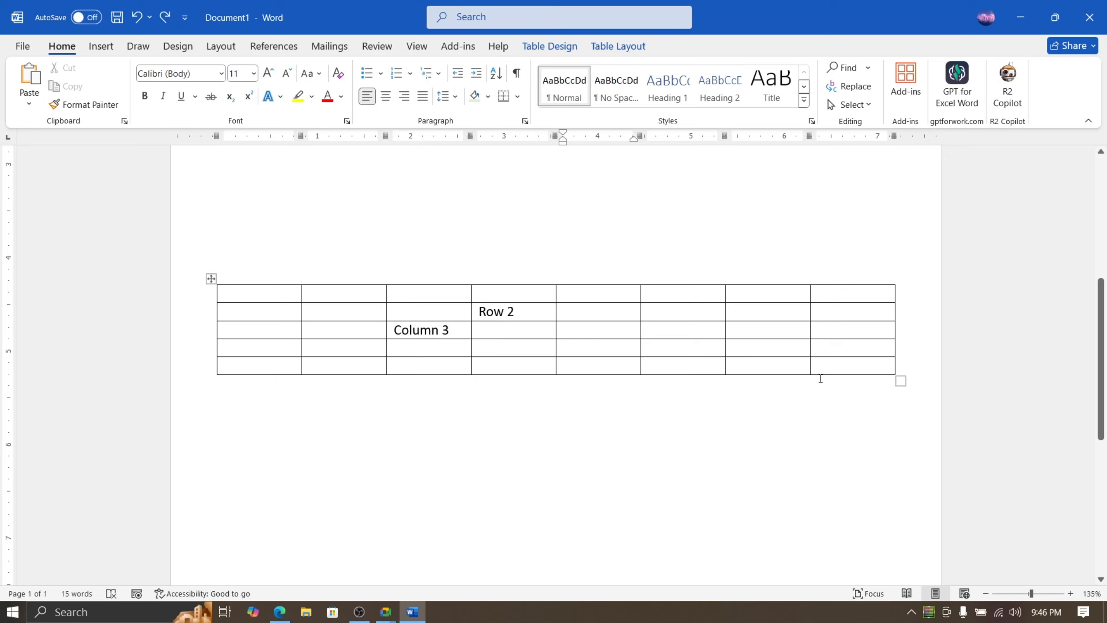
# Highlight all the table's cells and delete the table directly, and undo the deletion, placing the cursor in the "Column 3" cell
pyautogui.moveTo(843, 370); pyautogui.dragTo(231, 292)
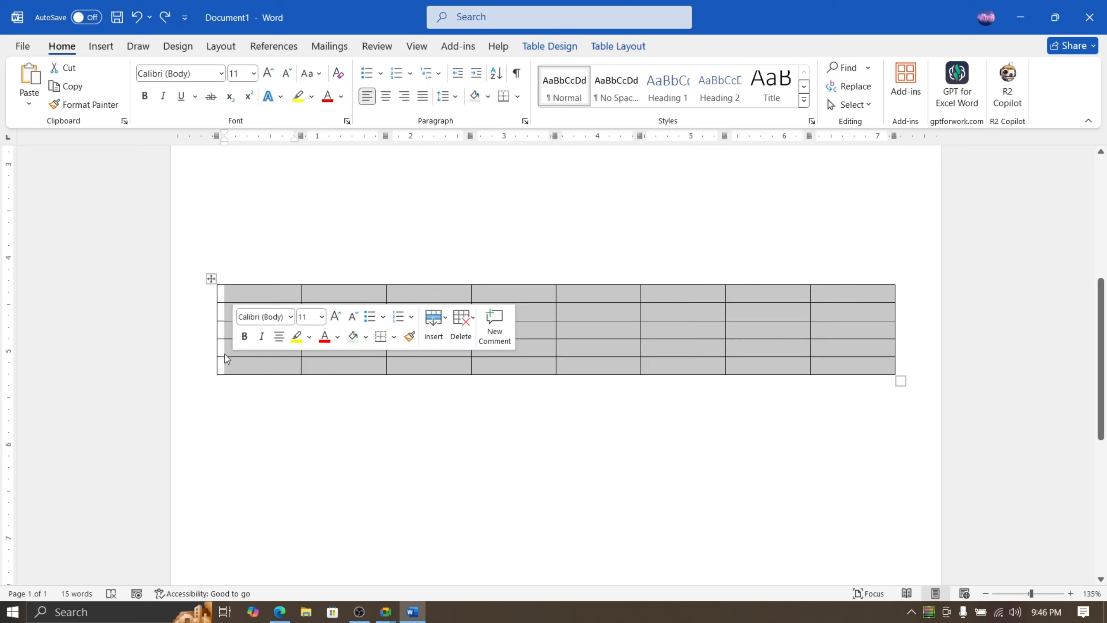
pyautogui.press('BackSpace')
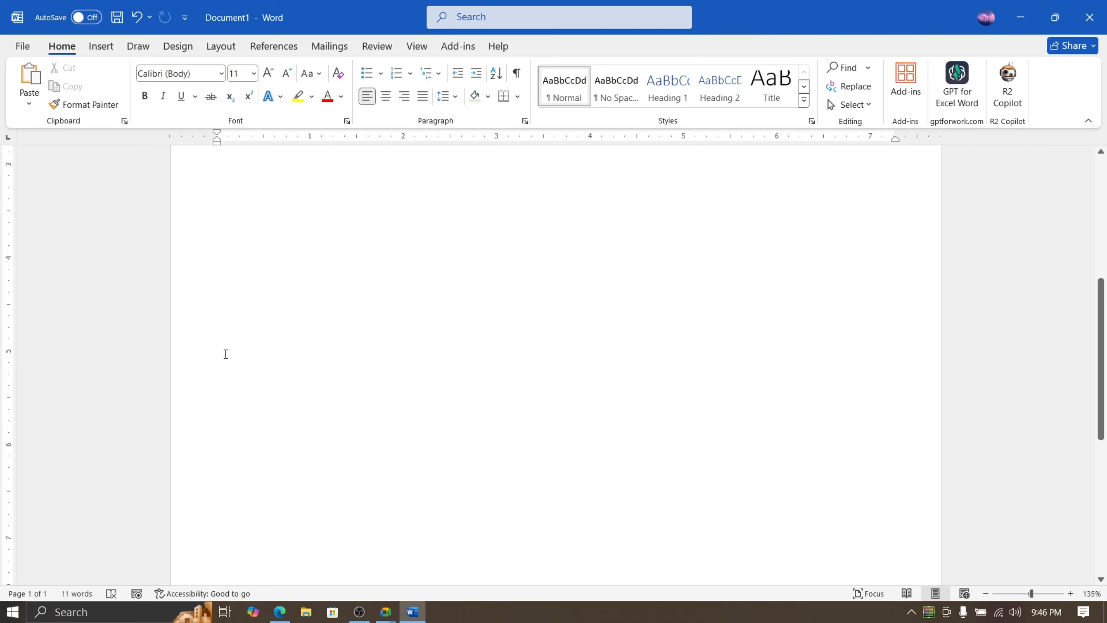
pyautogui.hotkey('ctrl', 'z')
pyautogui.click(432, 331)
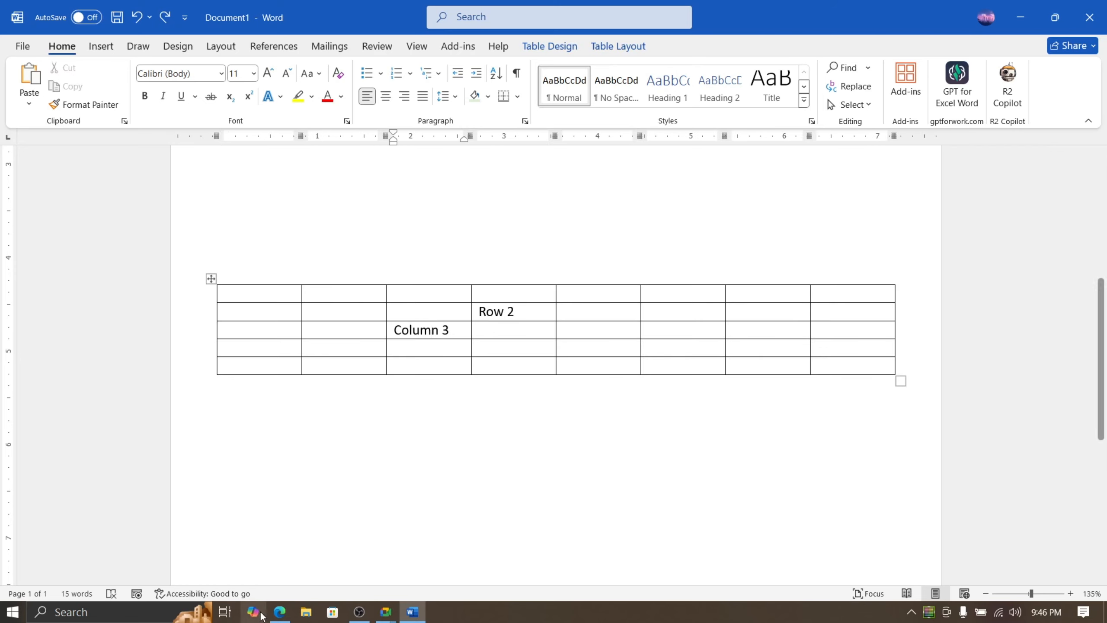
# Switch to the Lesson 11 PDF in Edge and review items 9 to 14 by highlighting them
pyautogui.click(284, 615)
pyautogui.scroll(-1, 414, 491)
pyautogui.scroll(3, 415, 495)
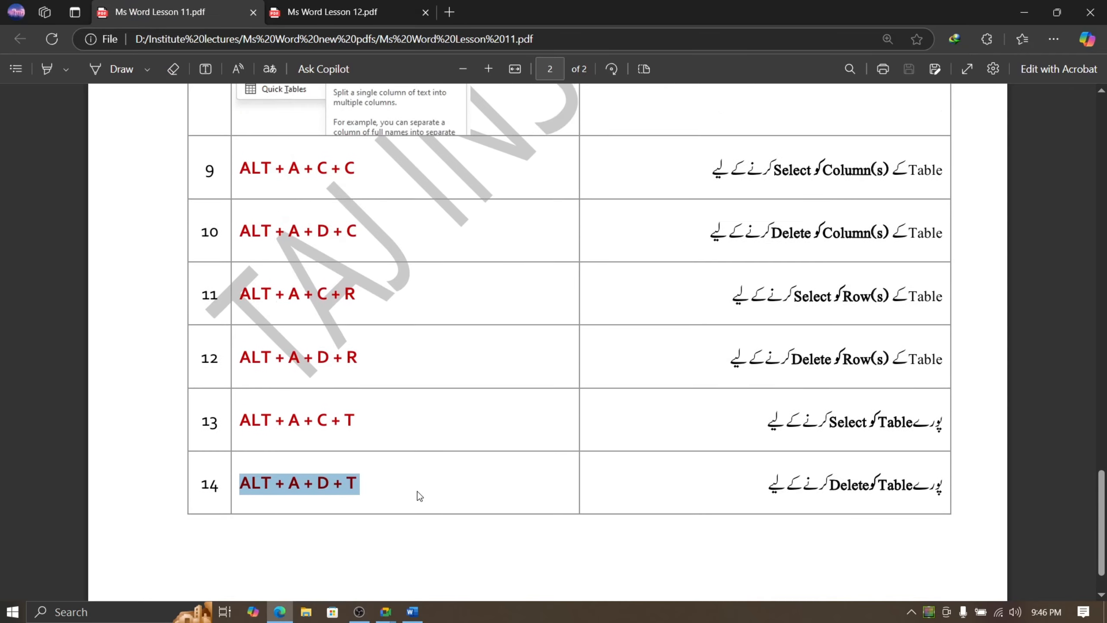
pyautogui.scroll(-2, 359, 413)
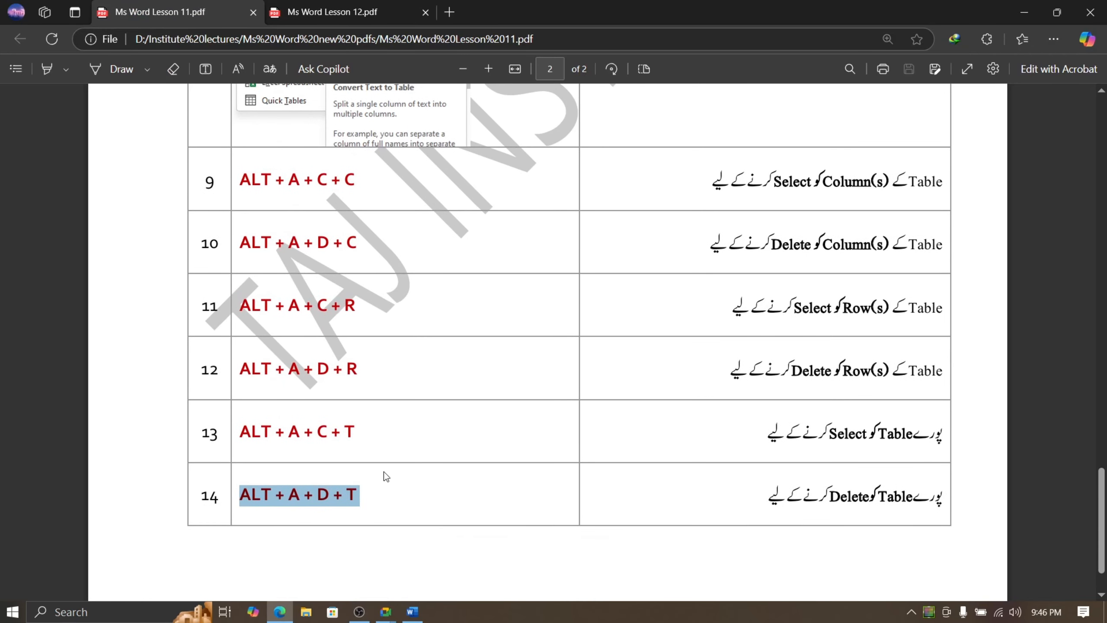
pyautogui.click(370, 501)
pyautogui.moveTo(370, 501); pyautogui.dragTo(239, 189)
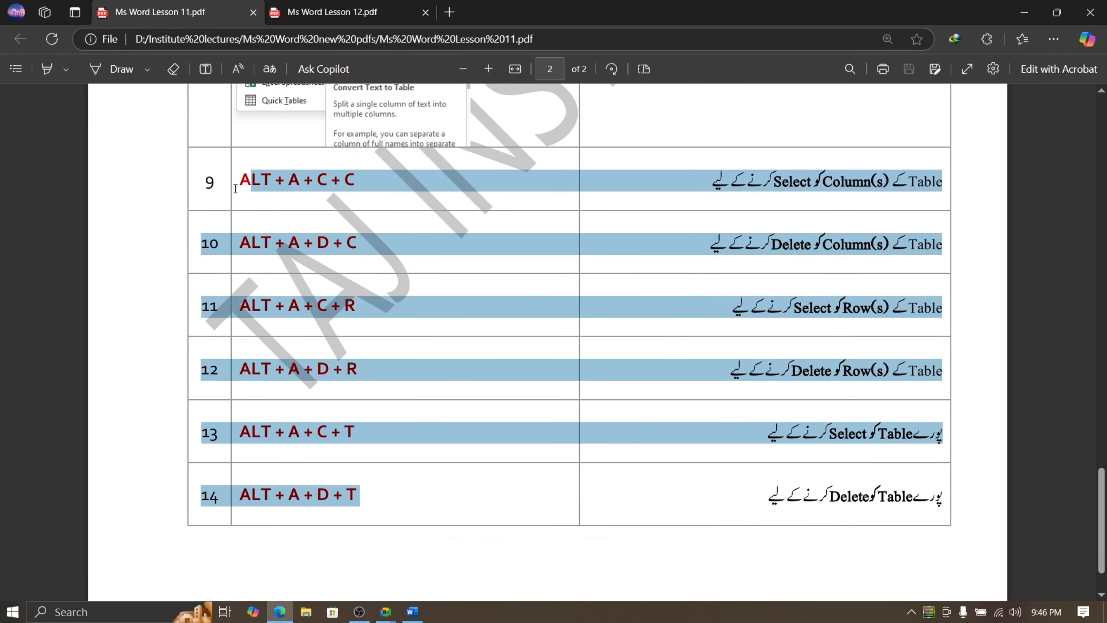
# Review the Lesson 11 PDF's items on merging, splitting, styling, borders and table-text conversion, returning to items 9 to 14
pyautogui.scroll(2, 432, 306)
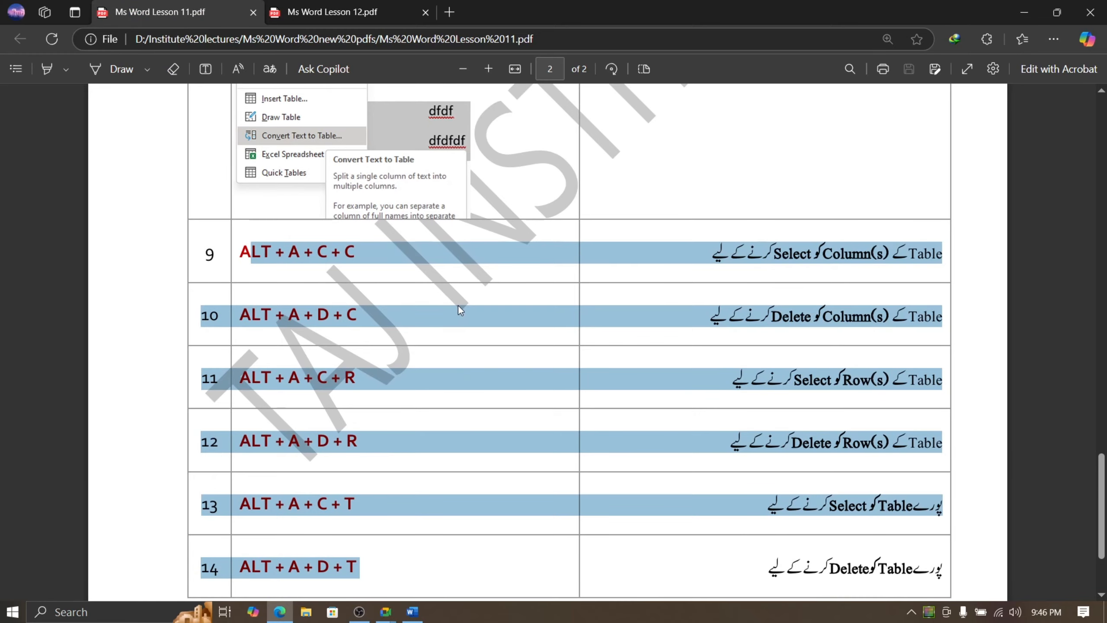
pyautogui.scroll(8, 458, 306)
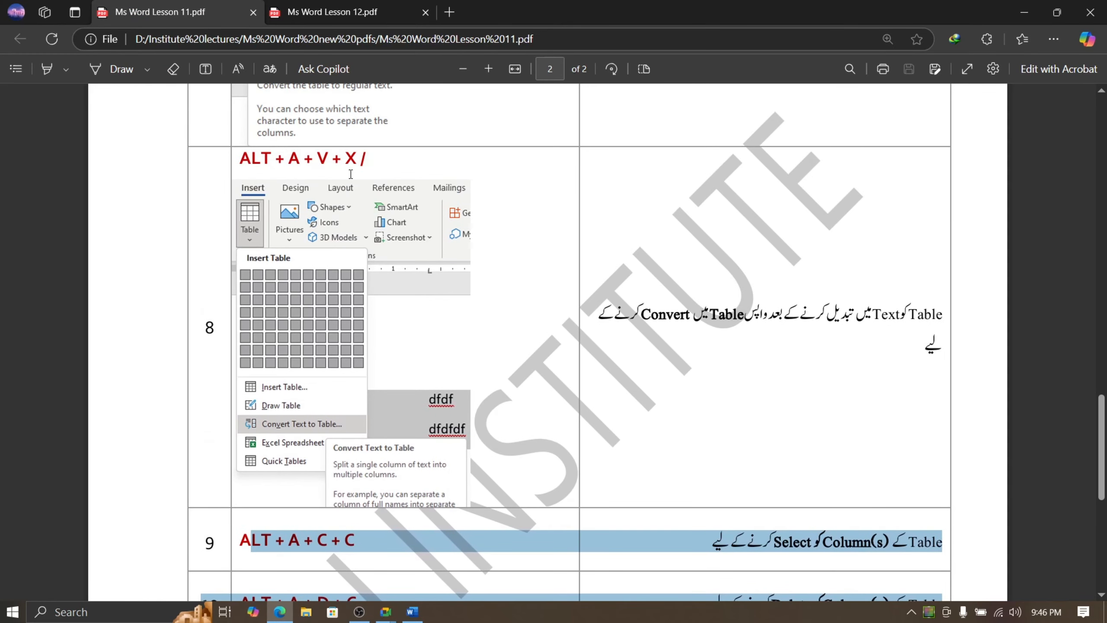
pyautogui.scroll(11, 475, 257)
pyautogui.scroll(13, 474, 268)
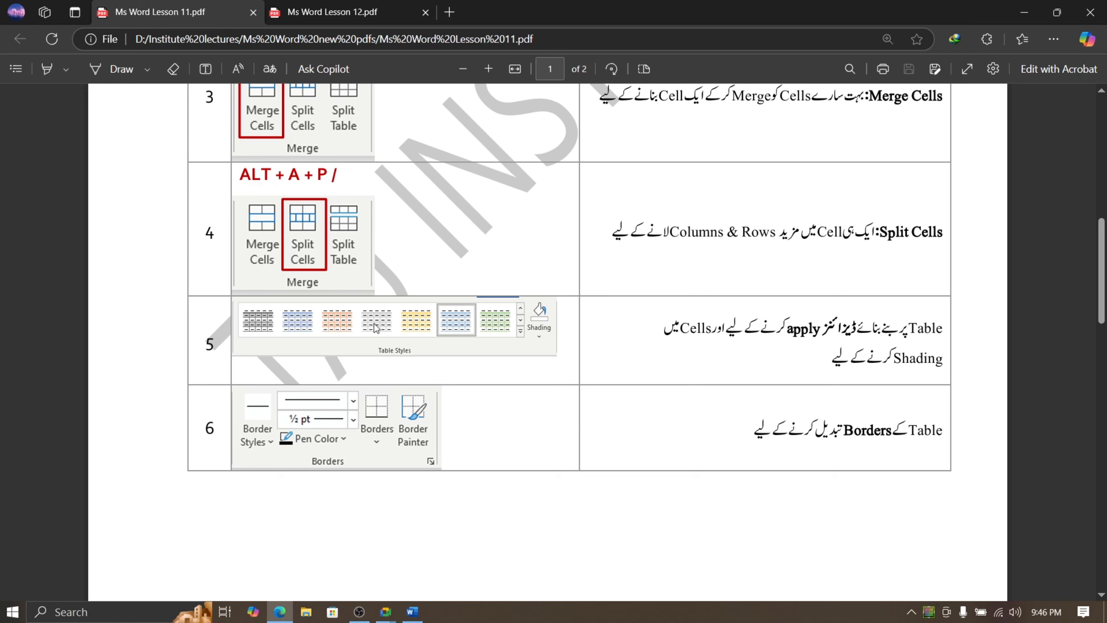
pyautogui.scroll(-9, 379, 363)
pyautogui.scroll(-6, 375, 323)
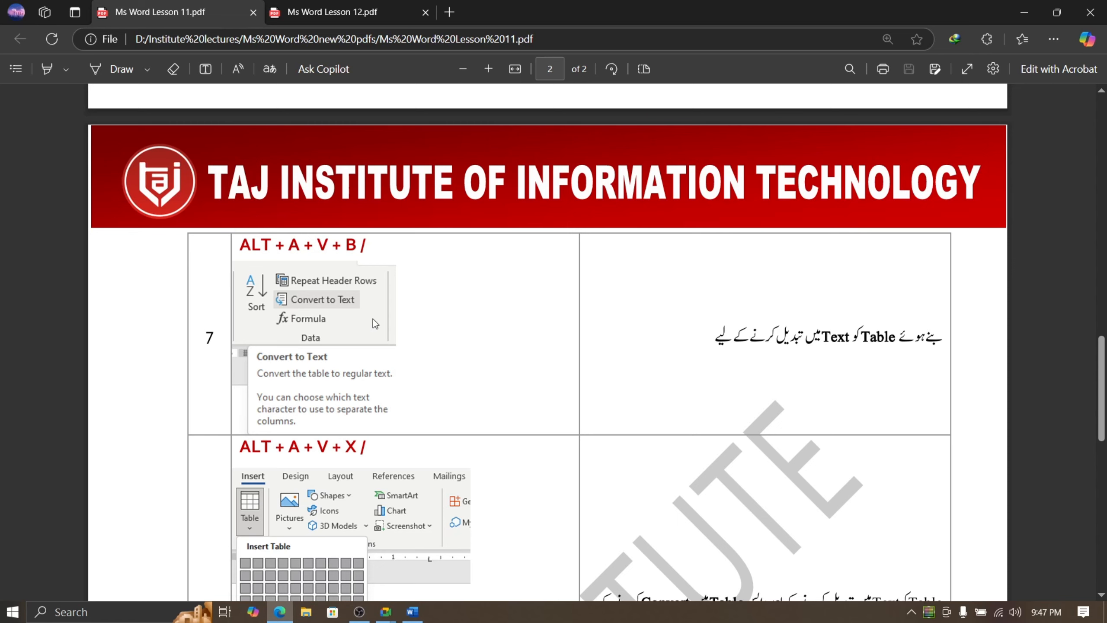
pyautogui.scroll(-5, 372, 320)
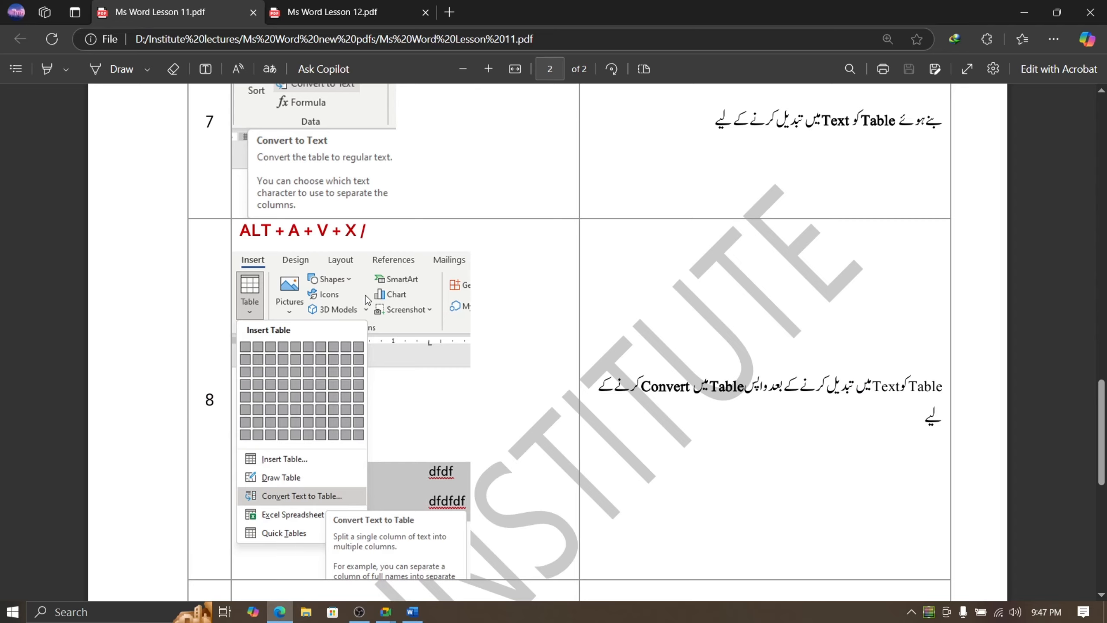
pyautogui.scroll(-5, 369, 300)
pyautogui.scroll(-3, 345, 322)
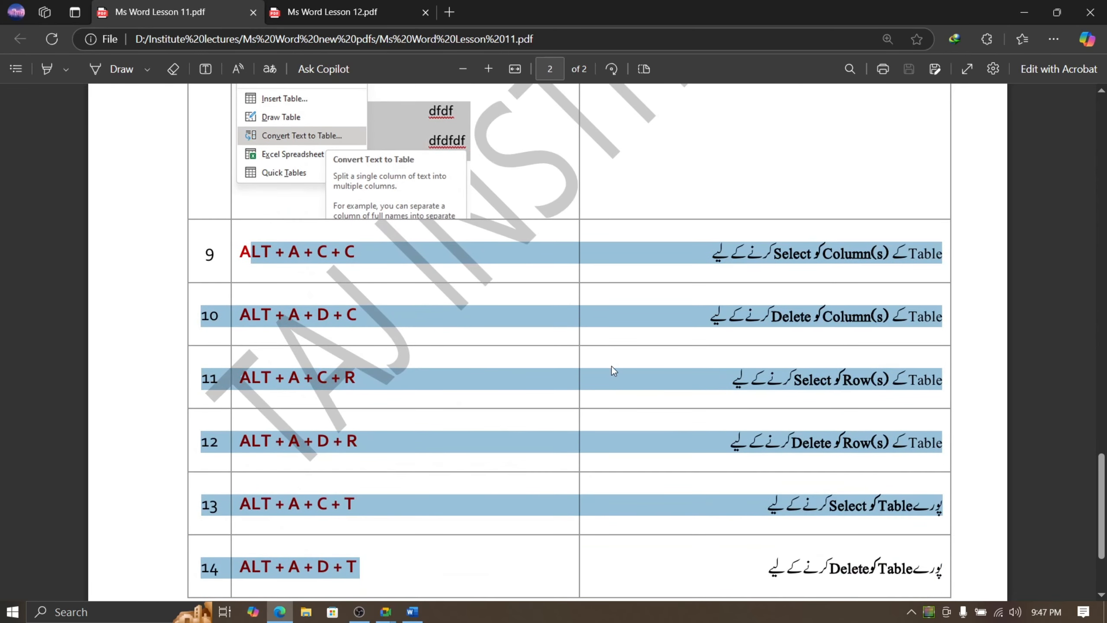
# Clear the old highlight, highlight the shortcuts of items 13 and 9 to 14, and return to item 1 of the lesson
pyautogui.click(613, 367)
pyautogui.scroll(-2, 566, 353)
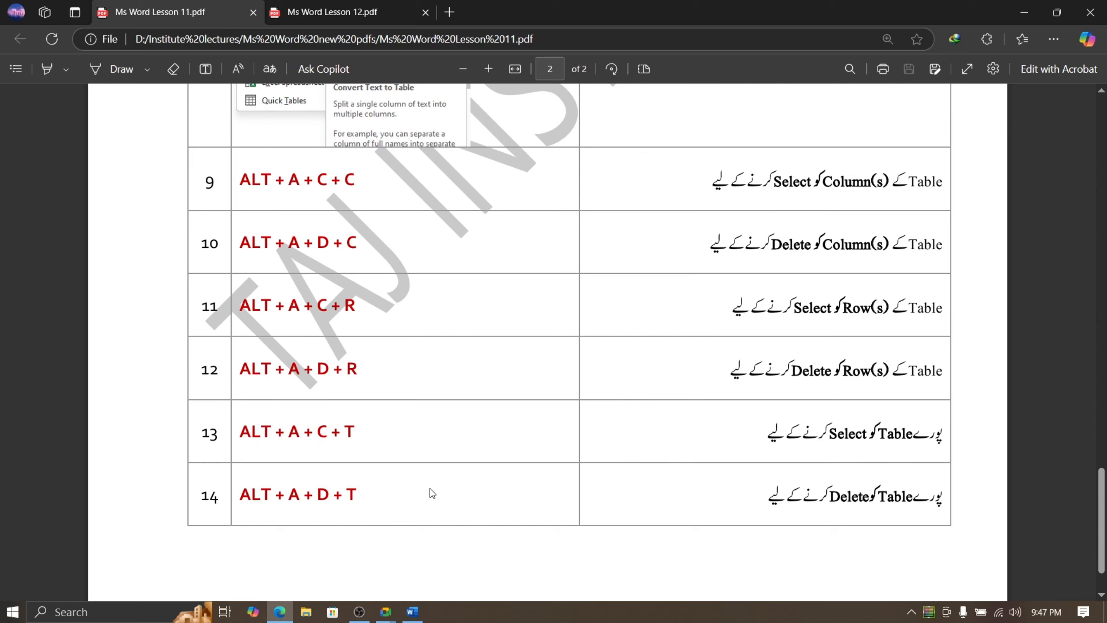
pyautogui.moveTo(361, 435); pyautogui.dragTo(240, 434)
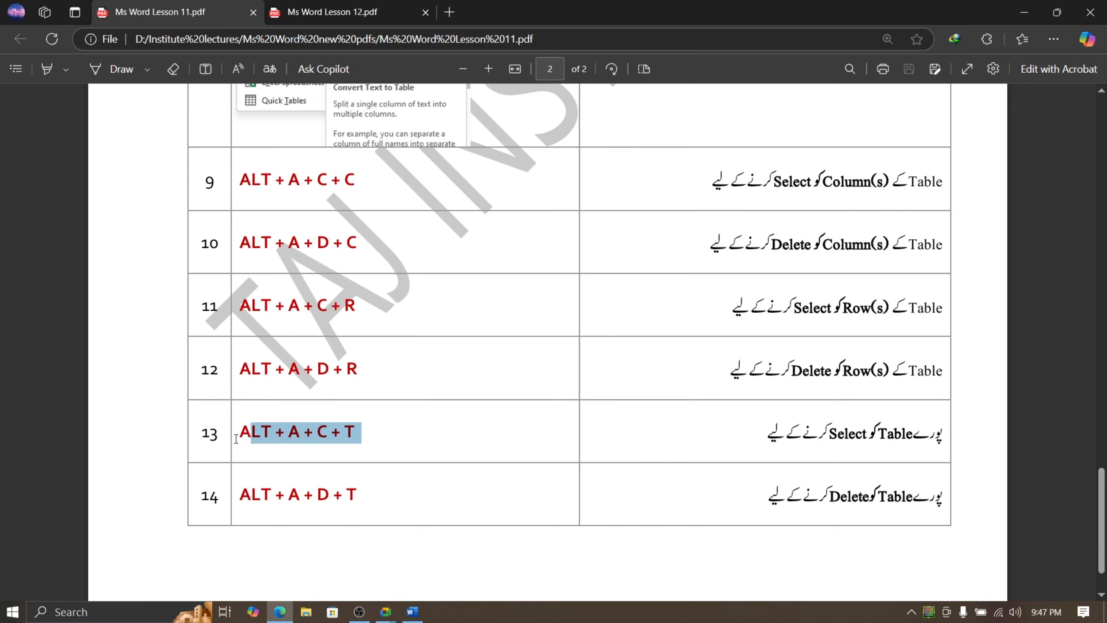
pyautogui.click(350, 497)
pyautogui.moveTo(350, 497); pyautogui.dragTo(214, 179)
pyautogui.scroll(15, 411, 299)
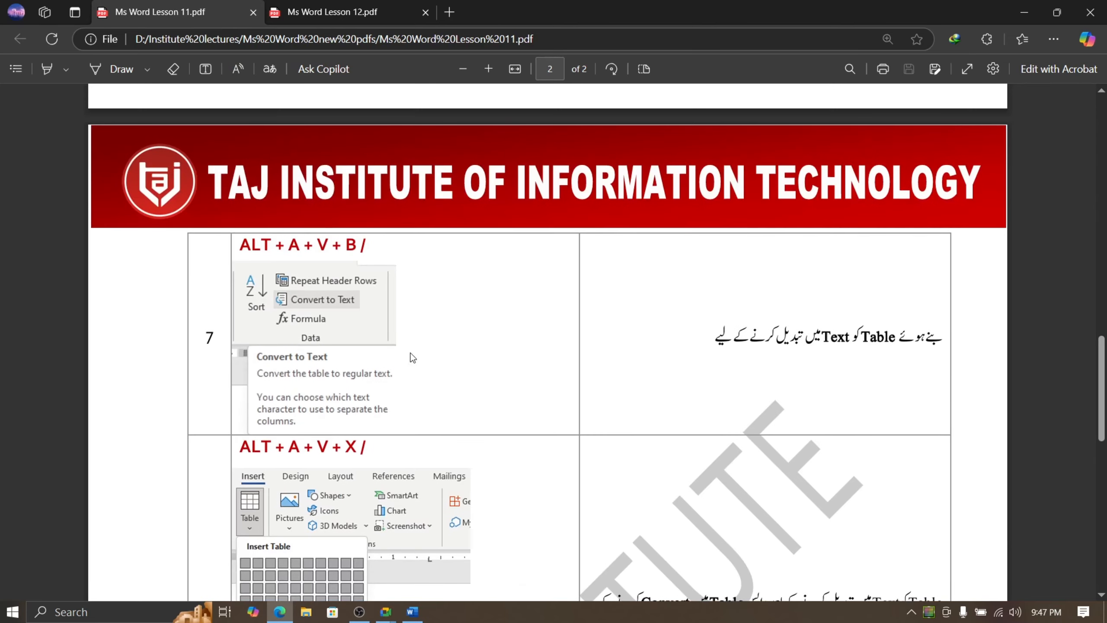
pyautogui.scroll(10, 405, 415)
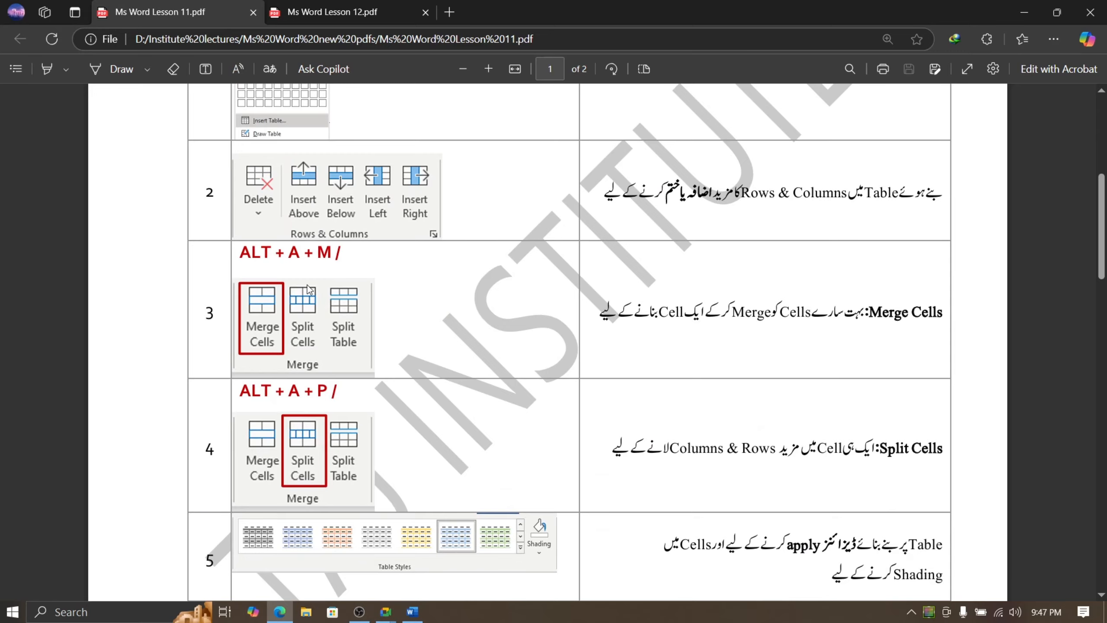
pyautogui.press('ctrl')
pyautogui.press('ctrl')
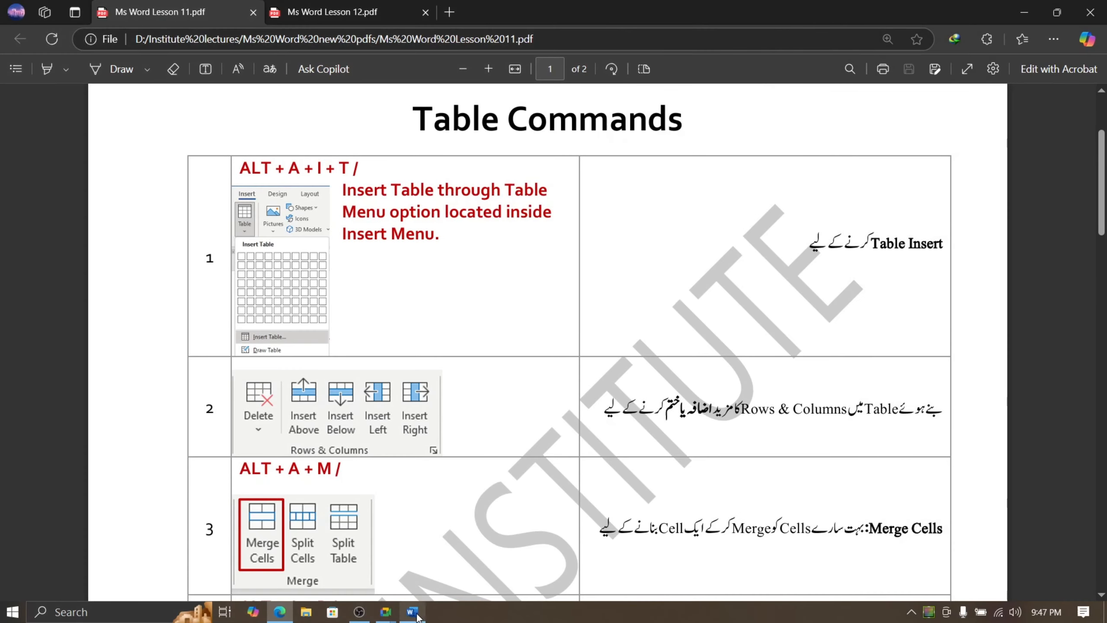
# Switch to Word, show the table's deletion options without applying any, and place the cursor in the cell right of "Column 3"
pyautogui.click(412, 612)
pyautogui.click(610, 46)
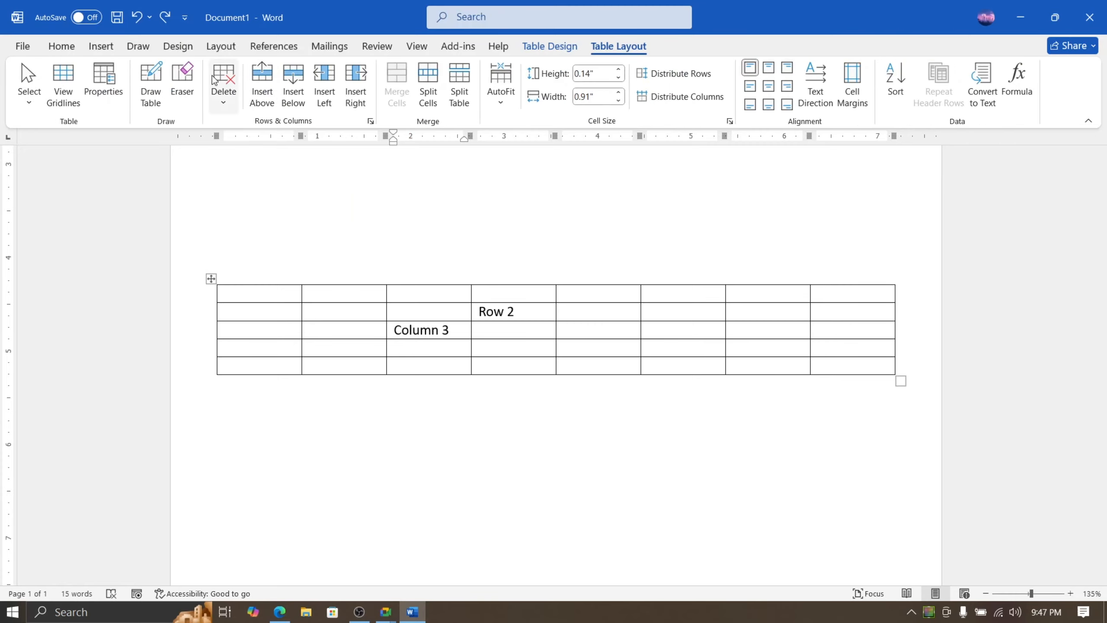
pyautogui.press('ctrl')
pyautogui.press('ctrl')
pyautogui.click(224, 96)
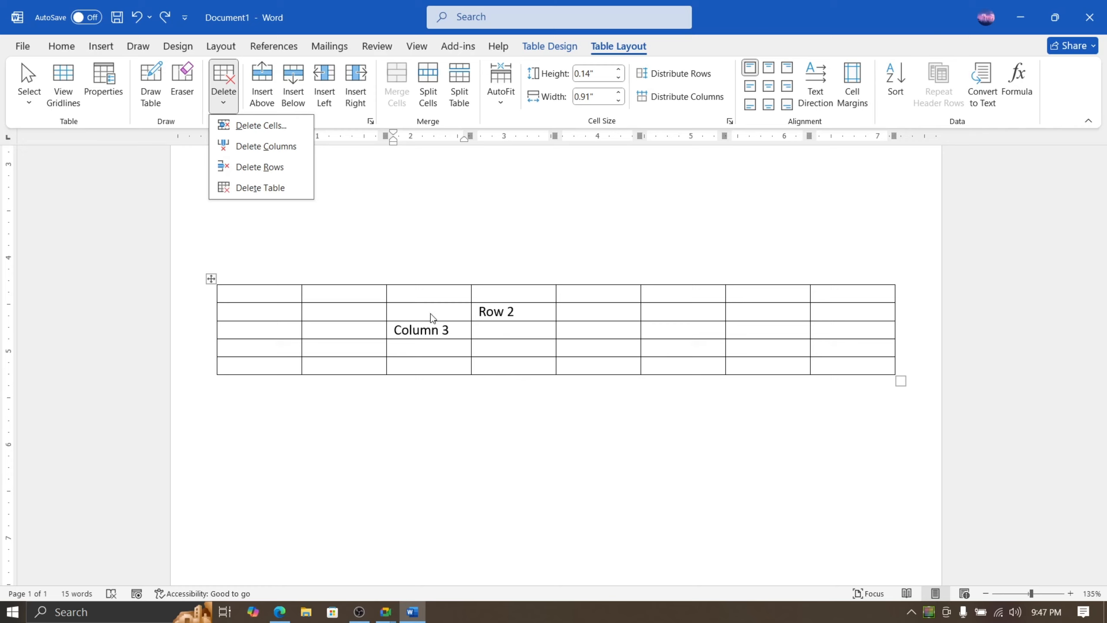
pyautogui.click(431, 330)
pyautogui.click(490, 336)
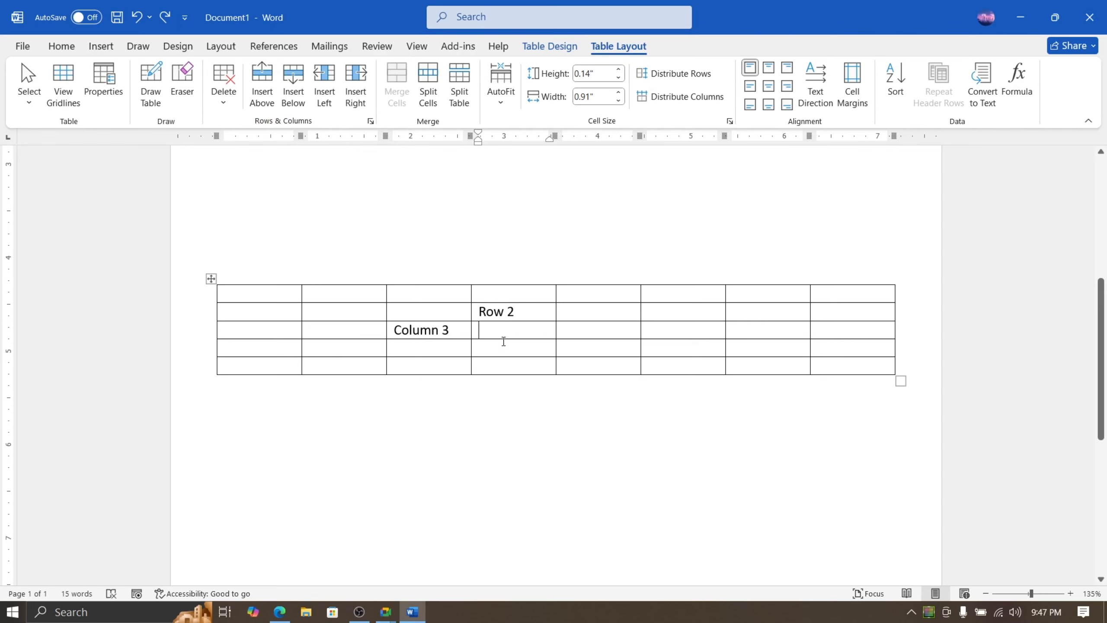
# Switch back to the Lesson 11 PDF in Edge and show the lesson's title at its beginning
pyautogui.click(280, 611)
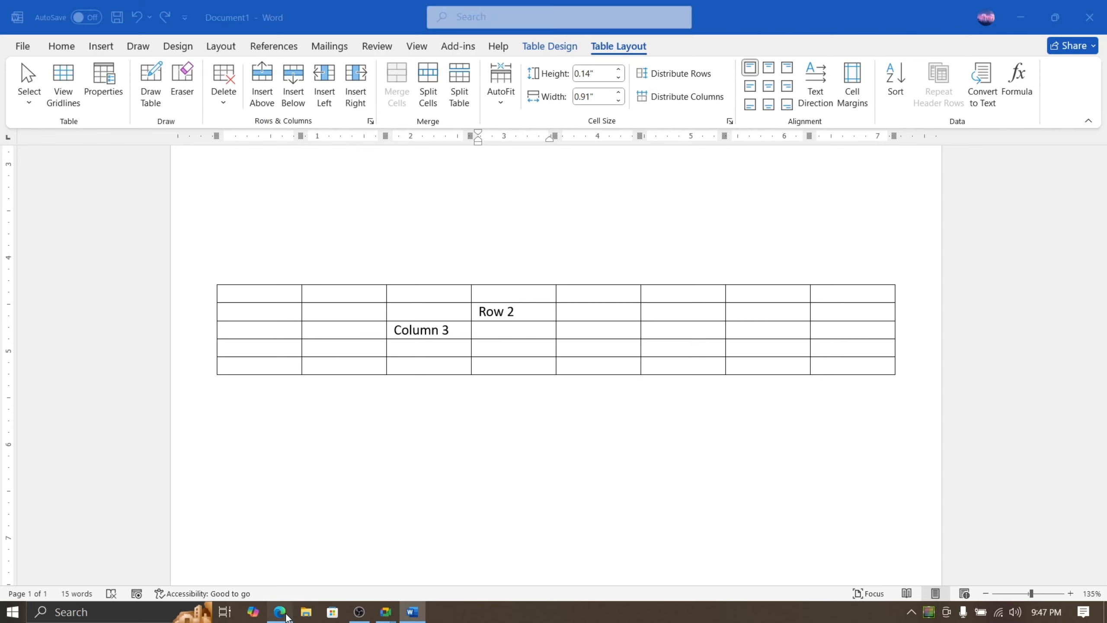
pyautogui.scroll(1, 537, 397)
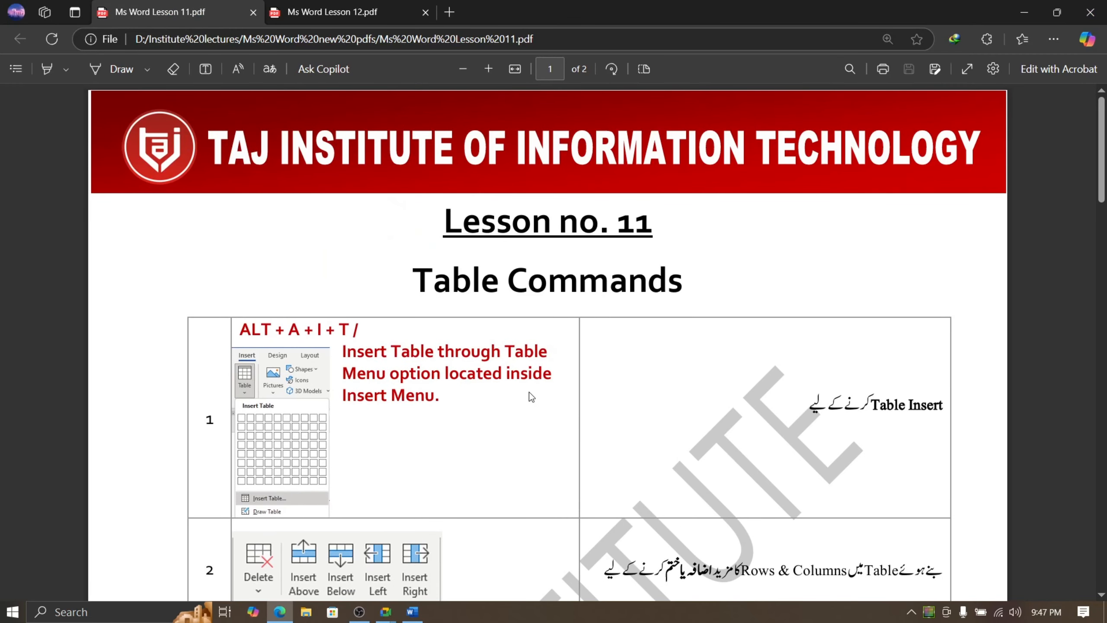